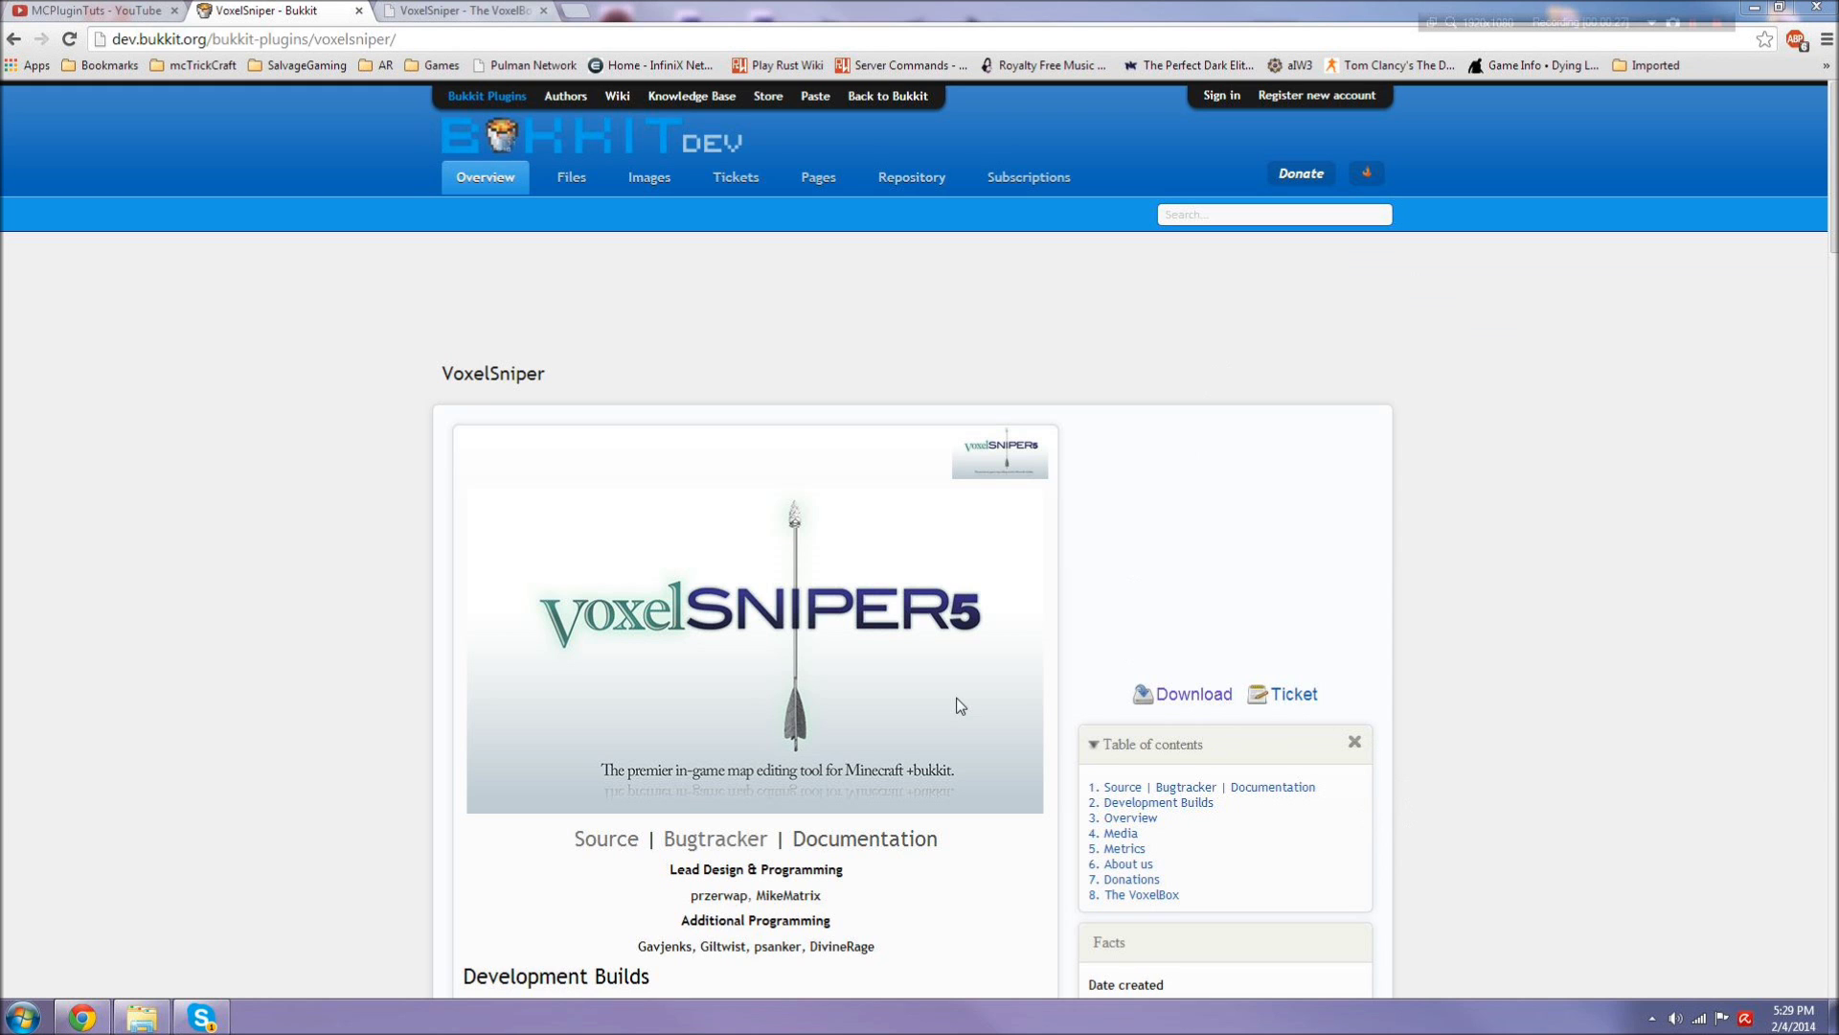
Step: Review the VoxelSniper plugin page on BukkitDev and its VoxelWiki documentation, including the installation and permission sections
scroll(1401, 473, "down", 7)
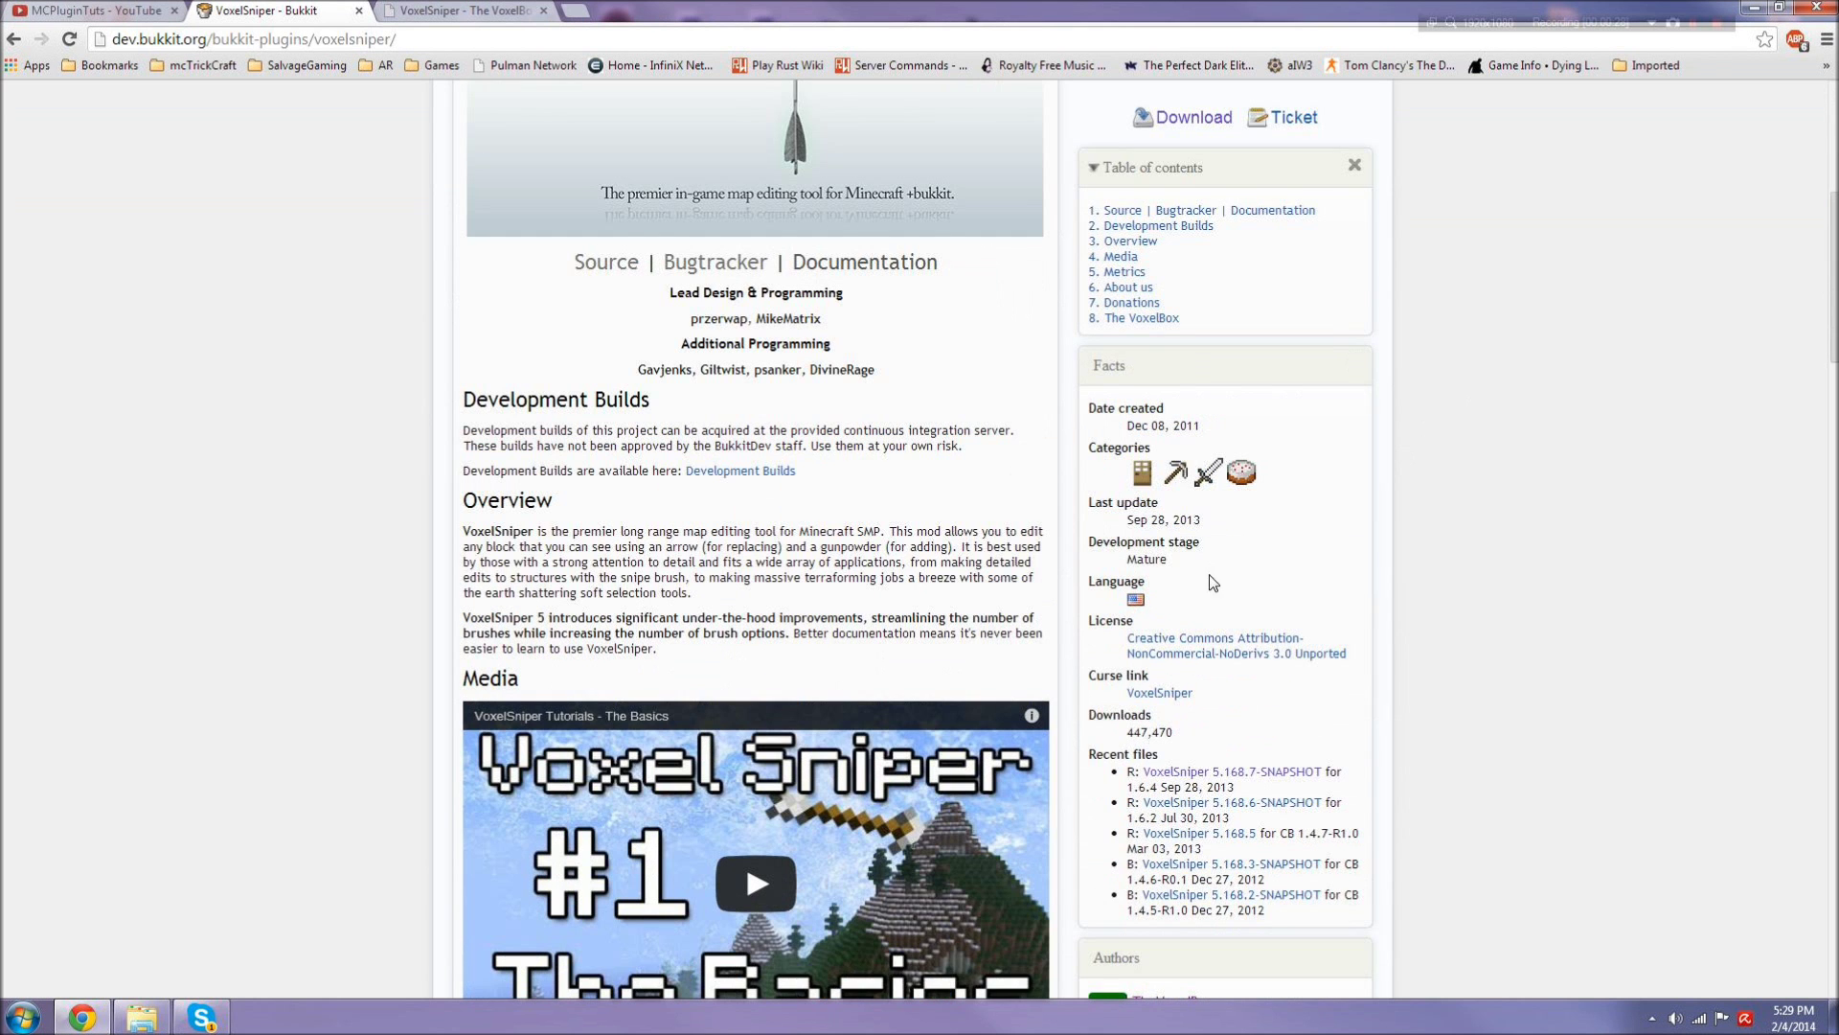
scroll(755, 537, "down", 3)
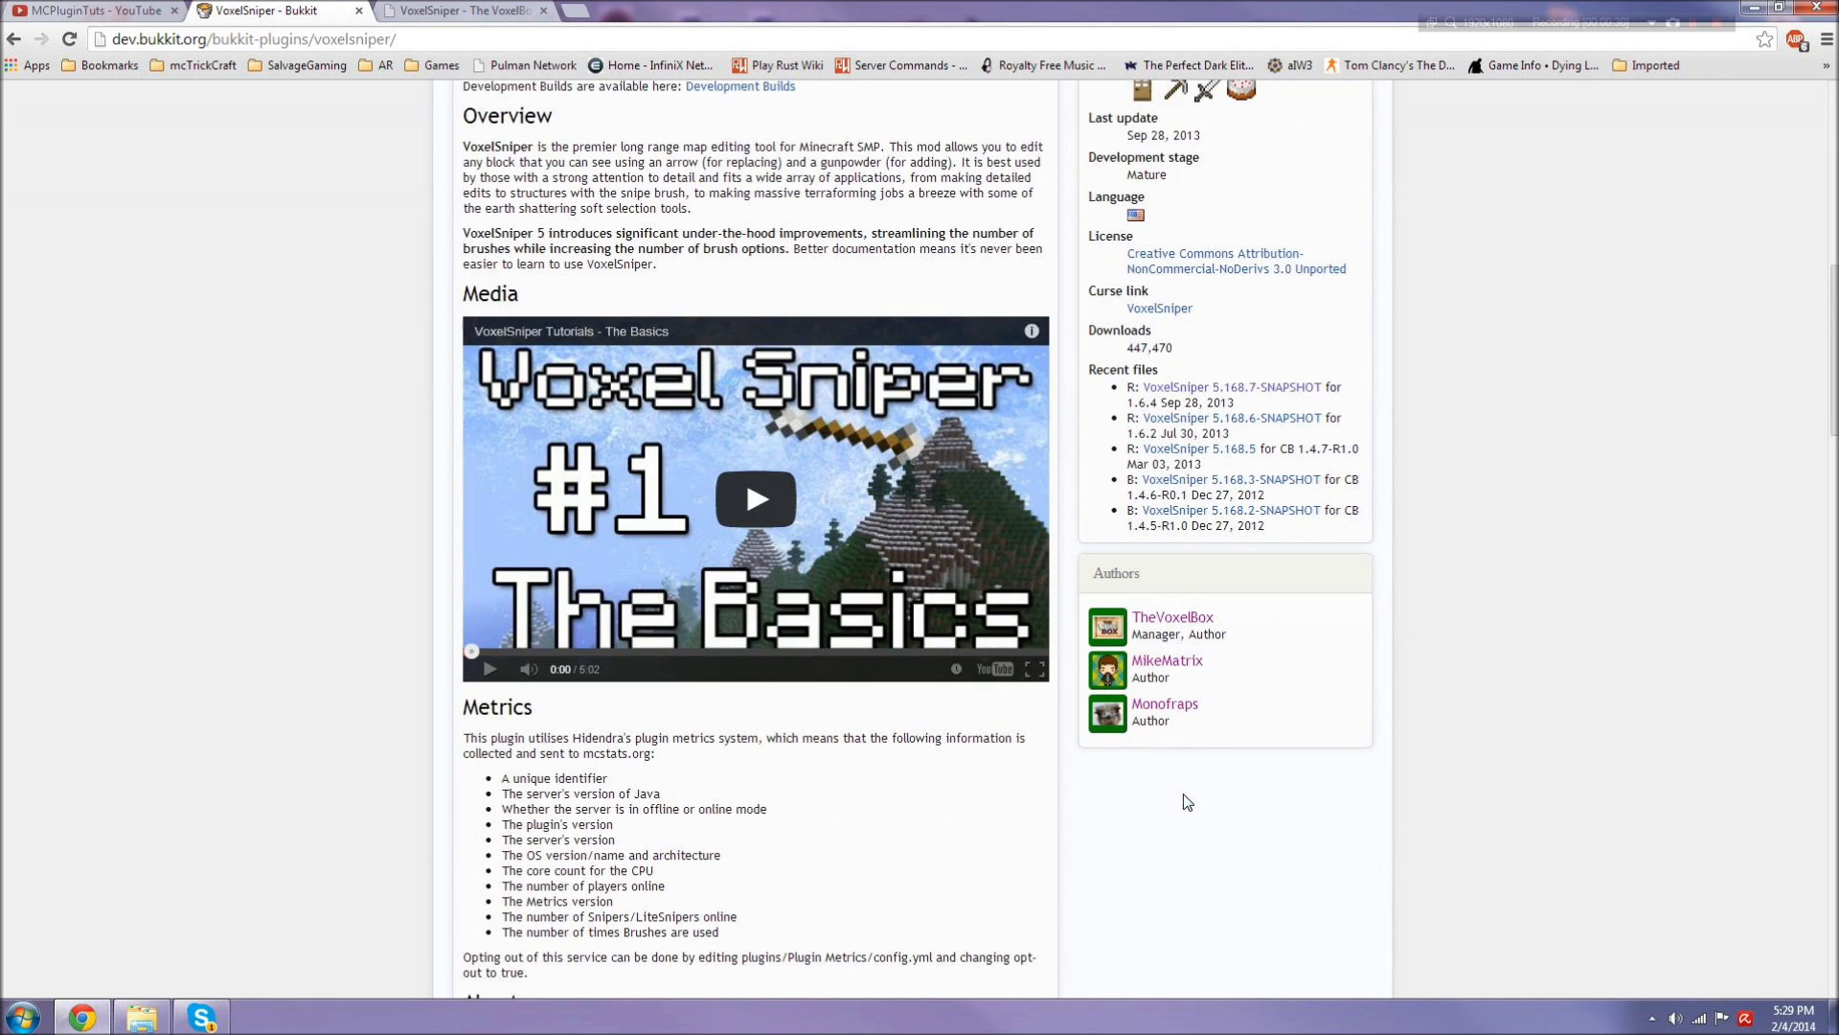
left_click(502, 10)
scroll(789, 600, "up", 15)
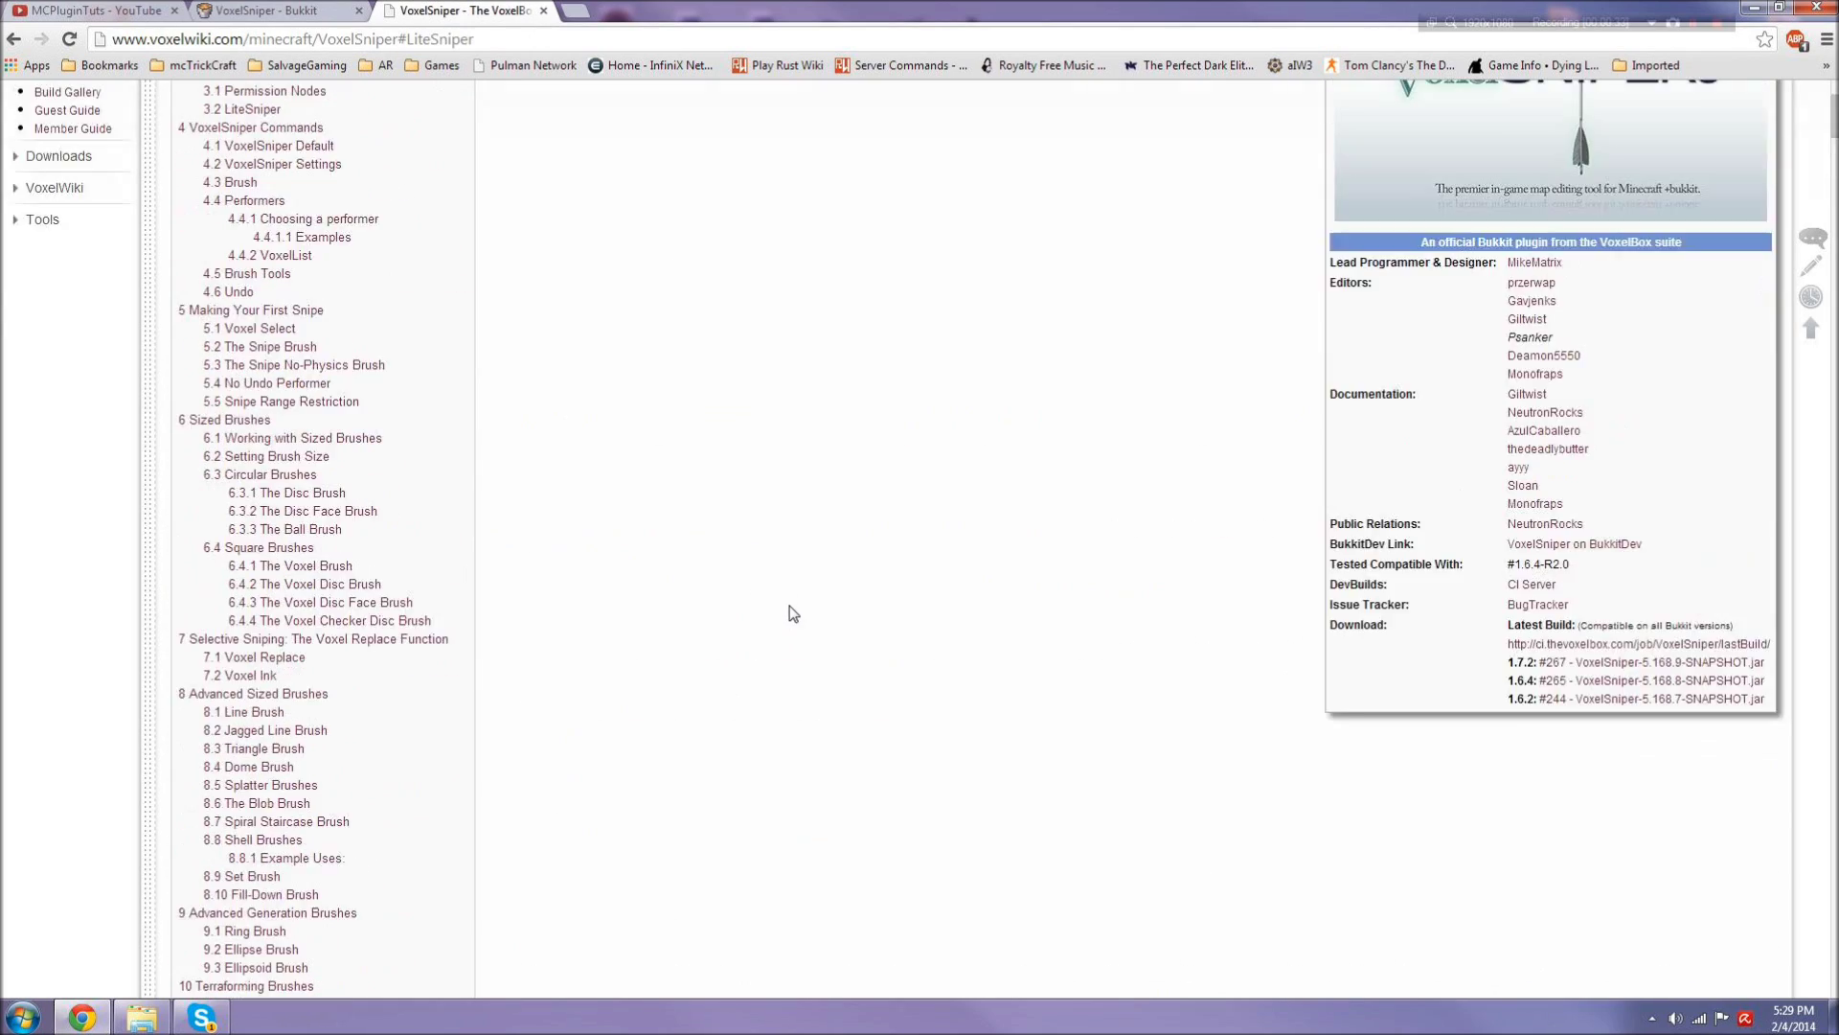
scroll(794, 616, "down", 20)
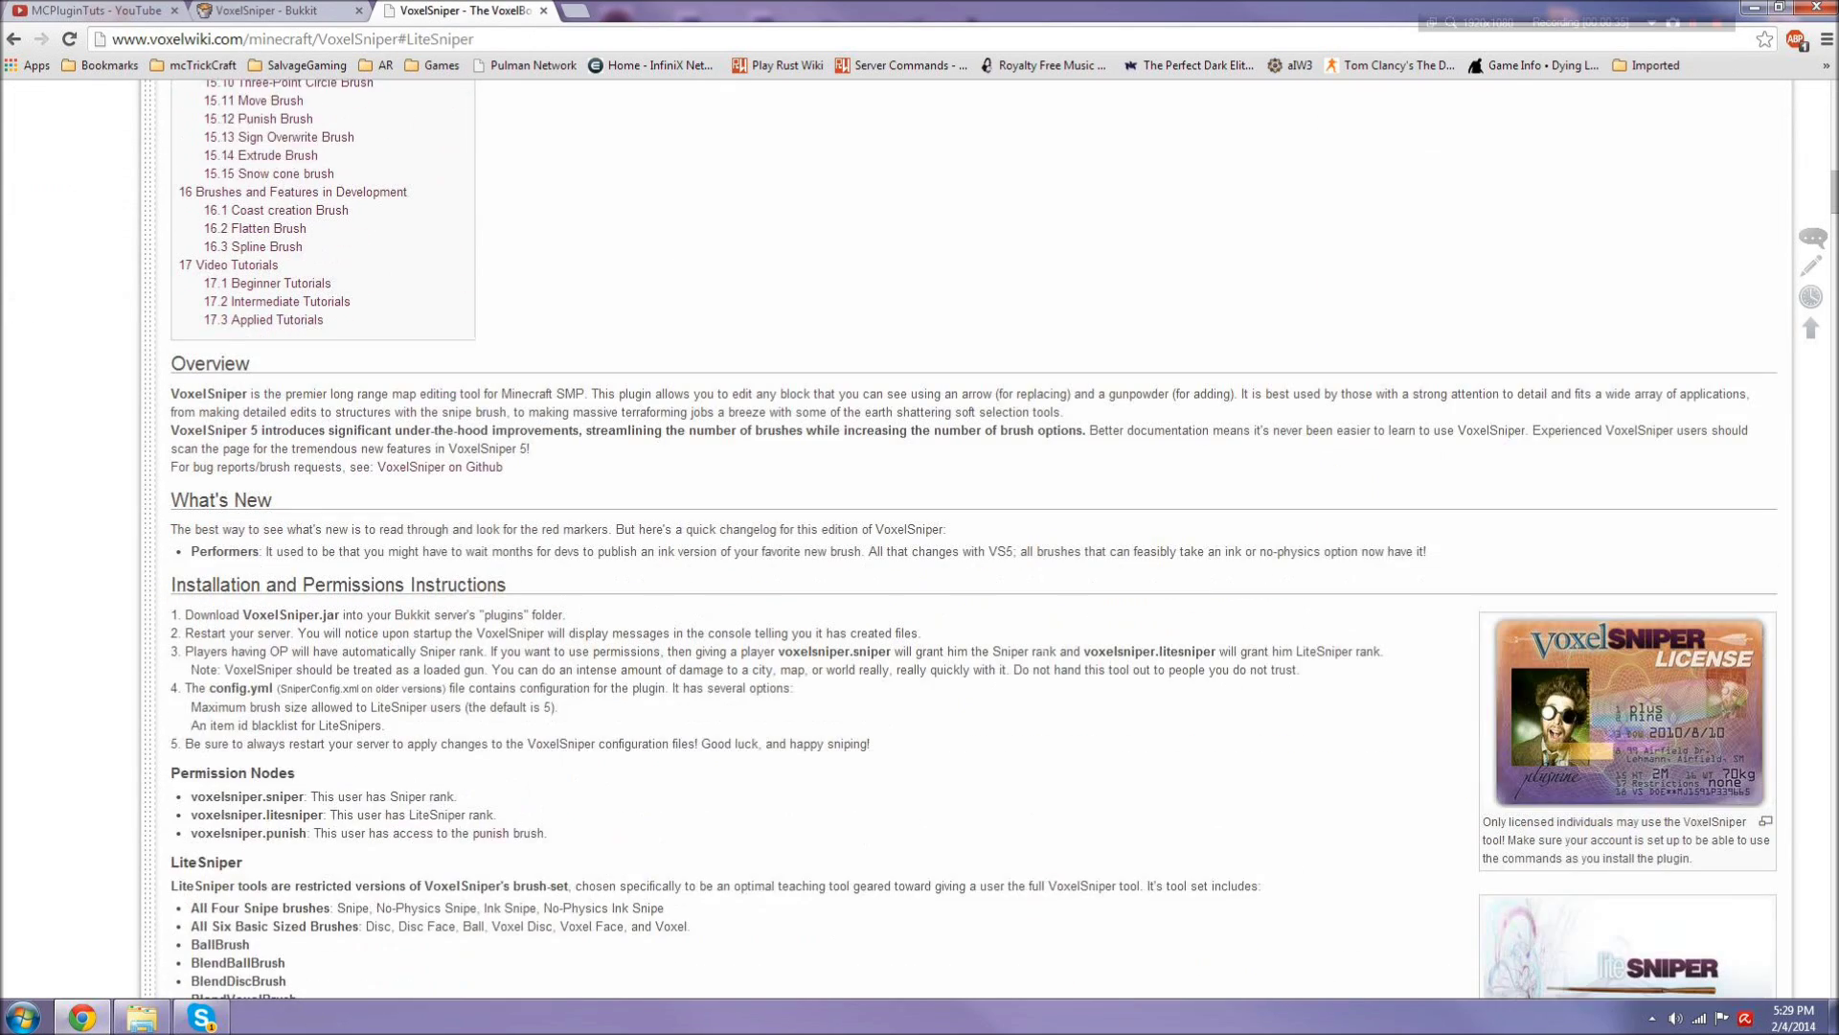
left_click(333, 8)
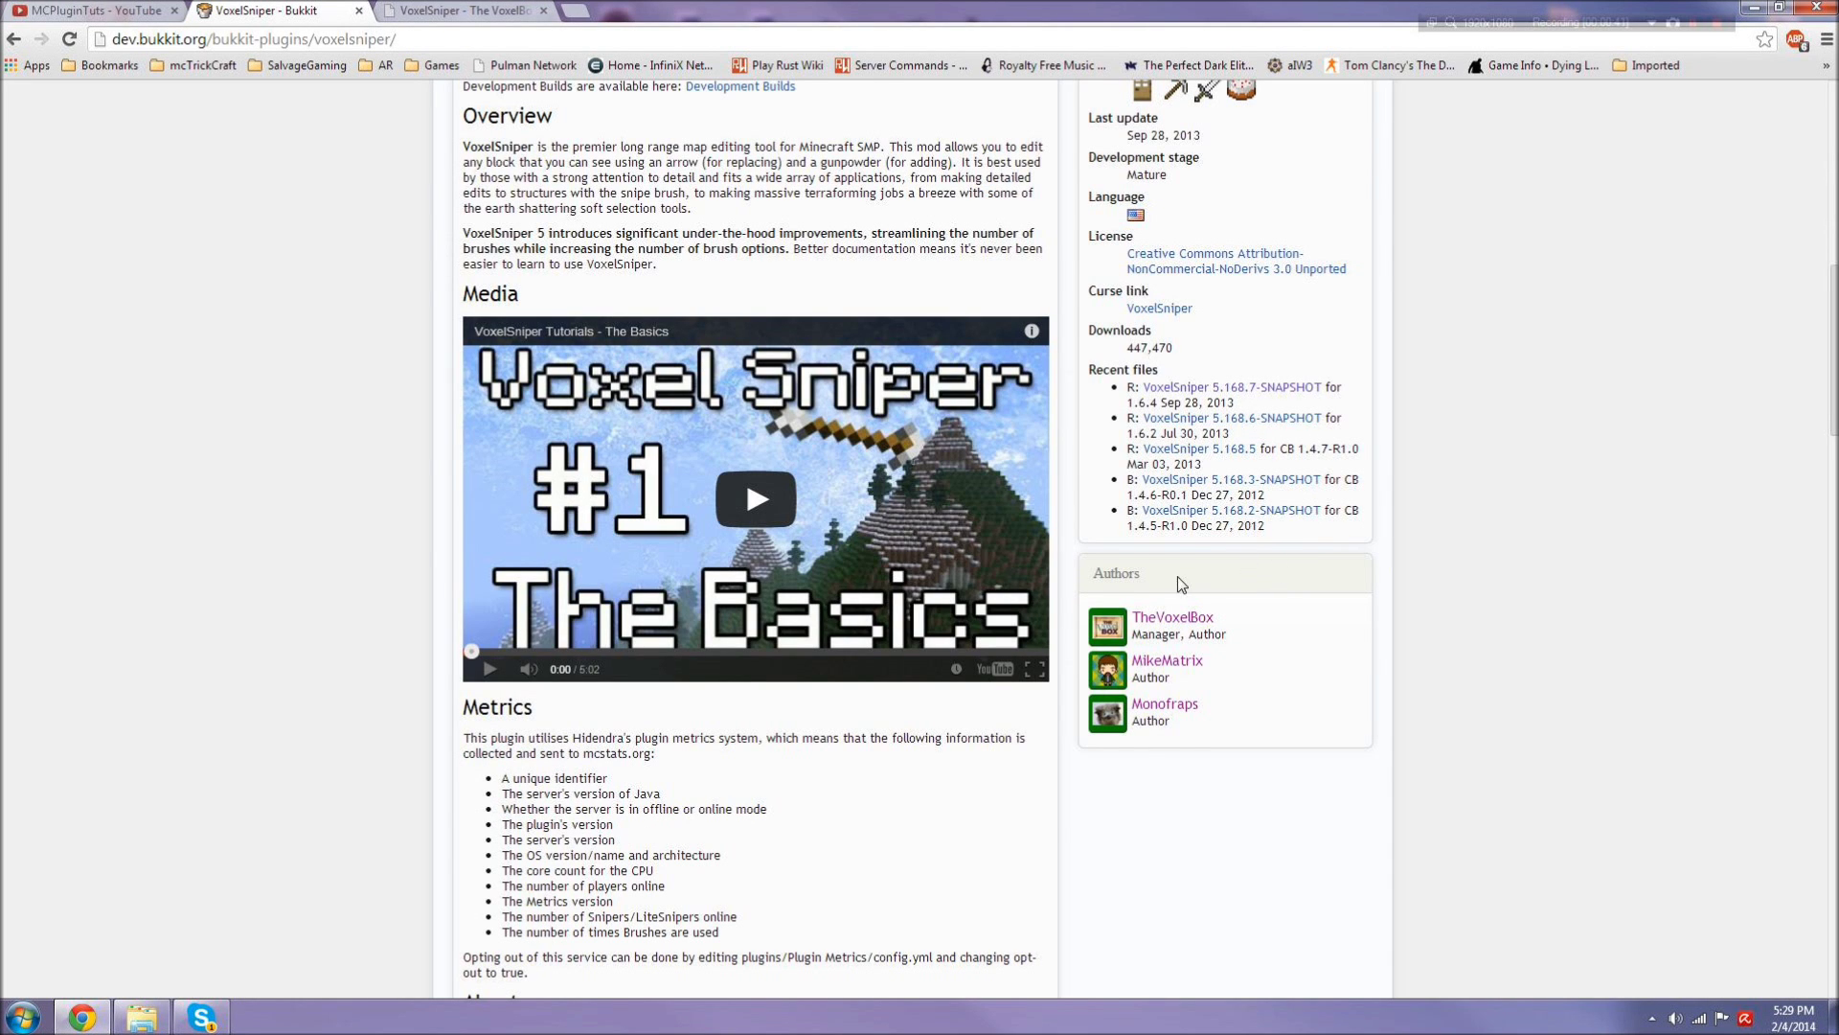
scroll(1181, 584, "up", 7)
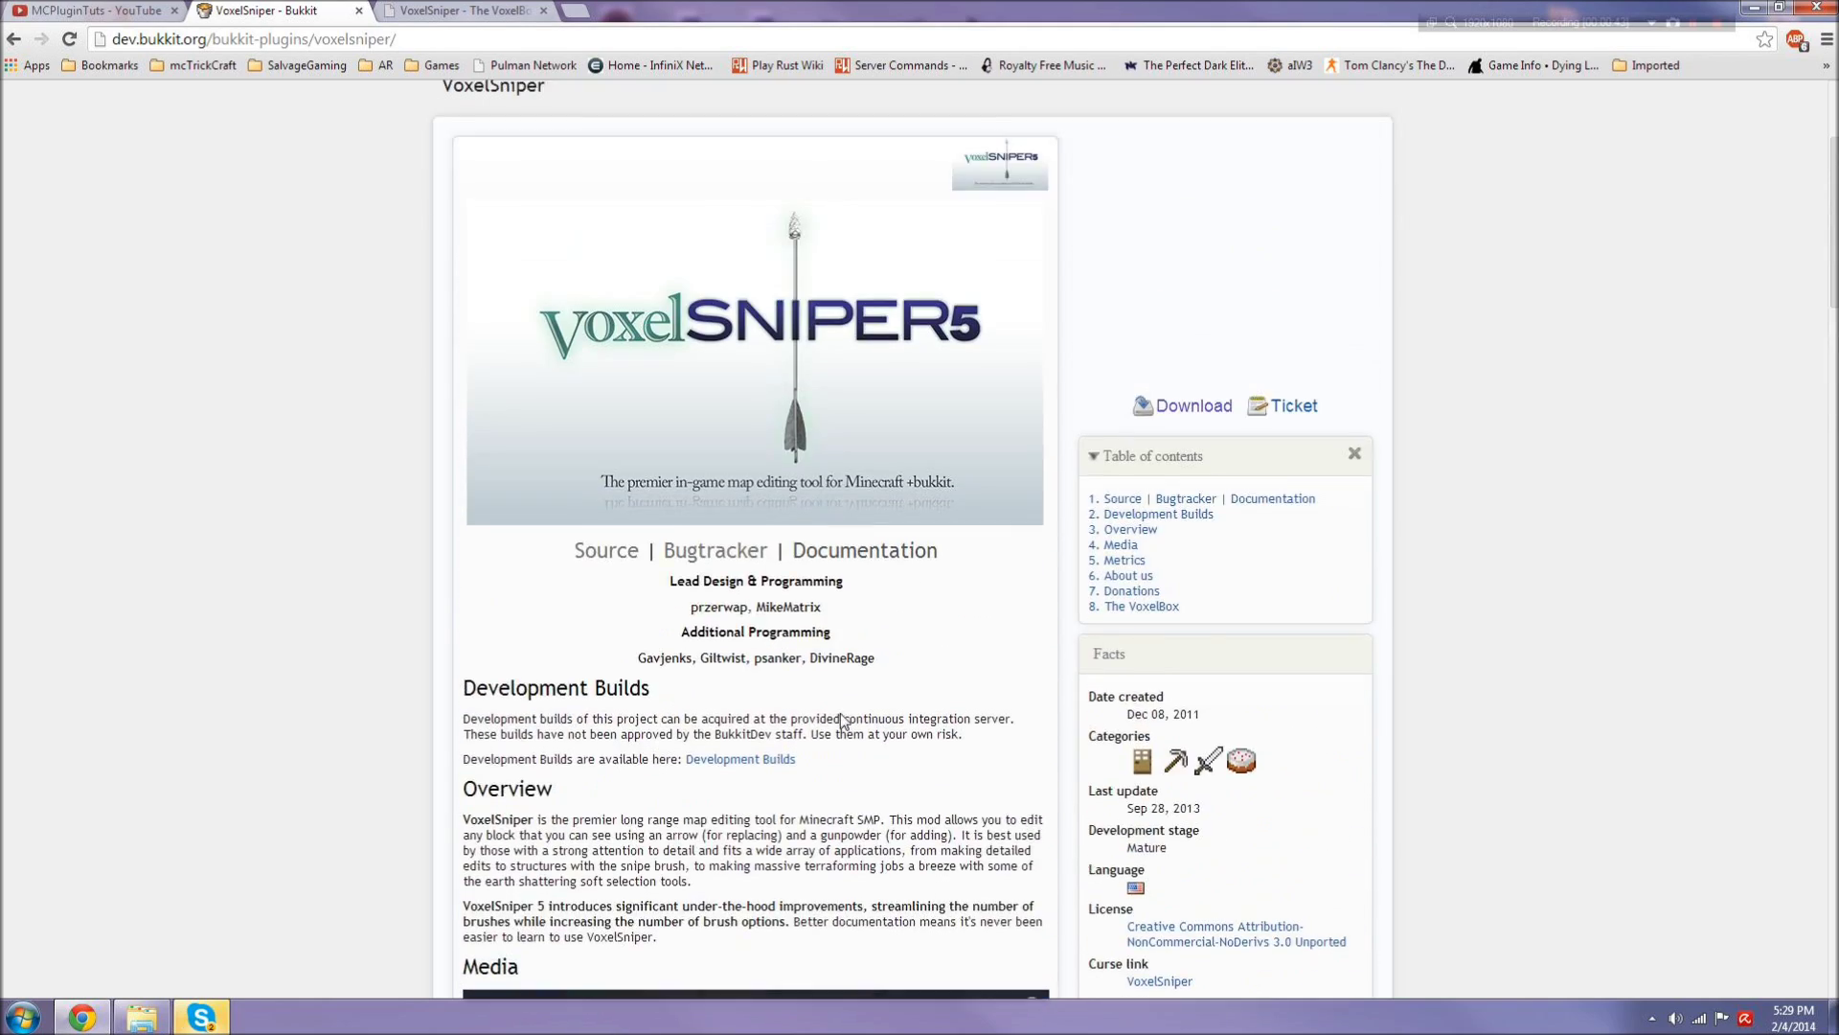
scroll(842, 721, "down", 3)
Step: Download the 1.7.2 build VoxelSniper-5.168.9-SNAPSHOT.jar from the wiki into MinecraftRelated\MCPT\Tutorial Server\plugins
key("ctrl+Tab")
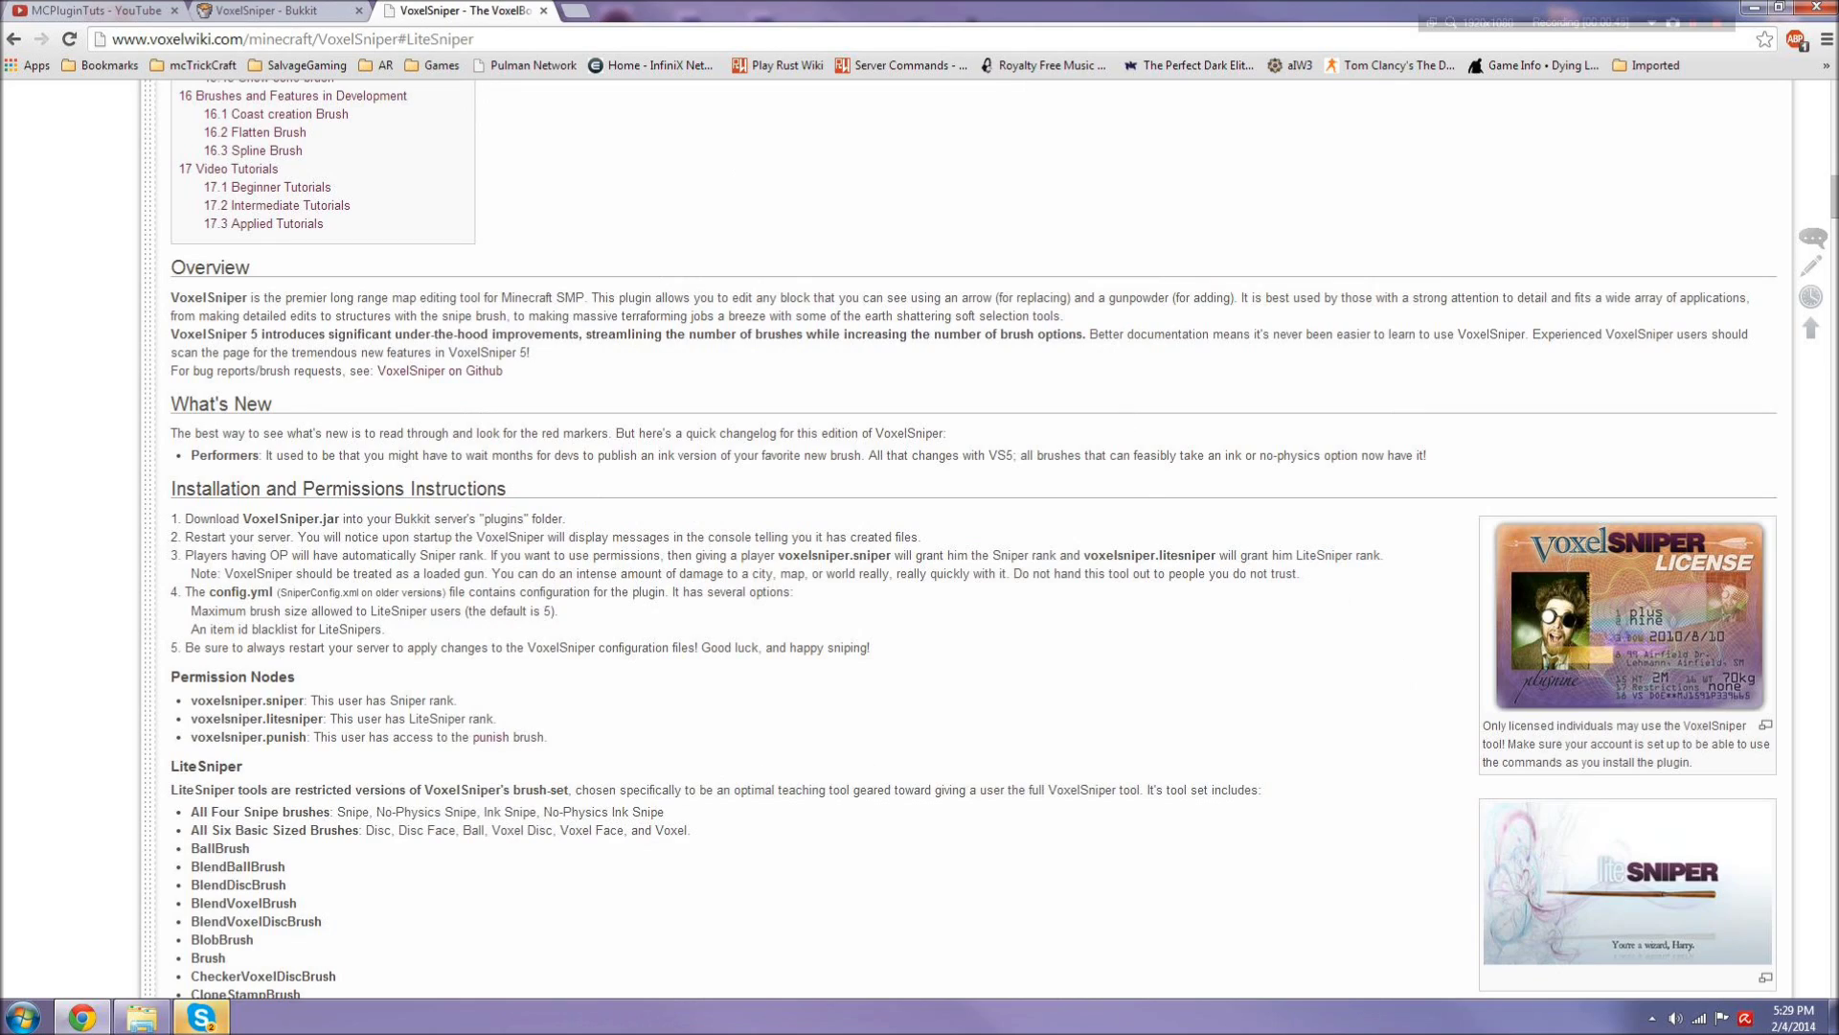
scroll(618, 735, "up", 20)
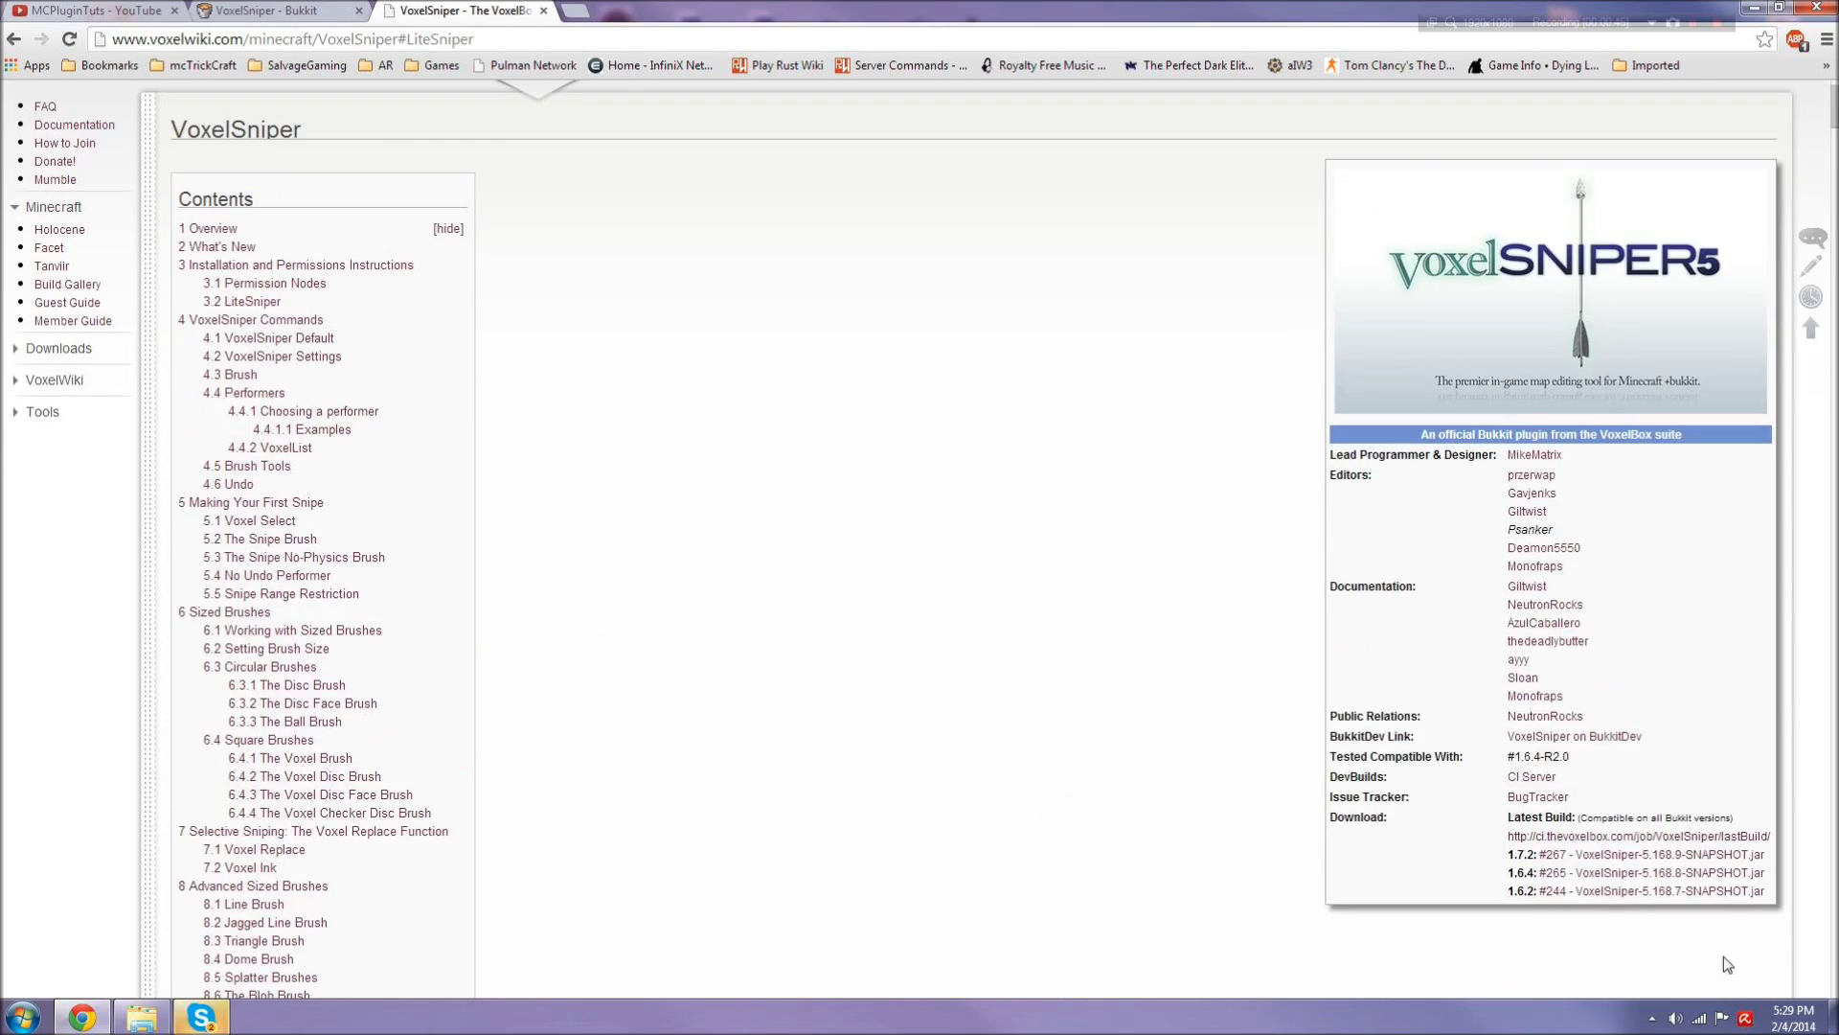
left_click(1613, 856)
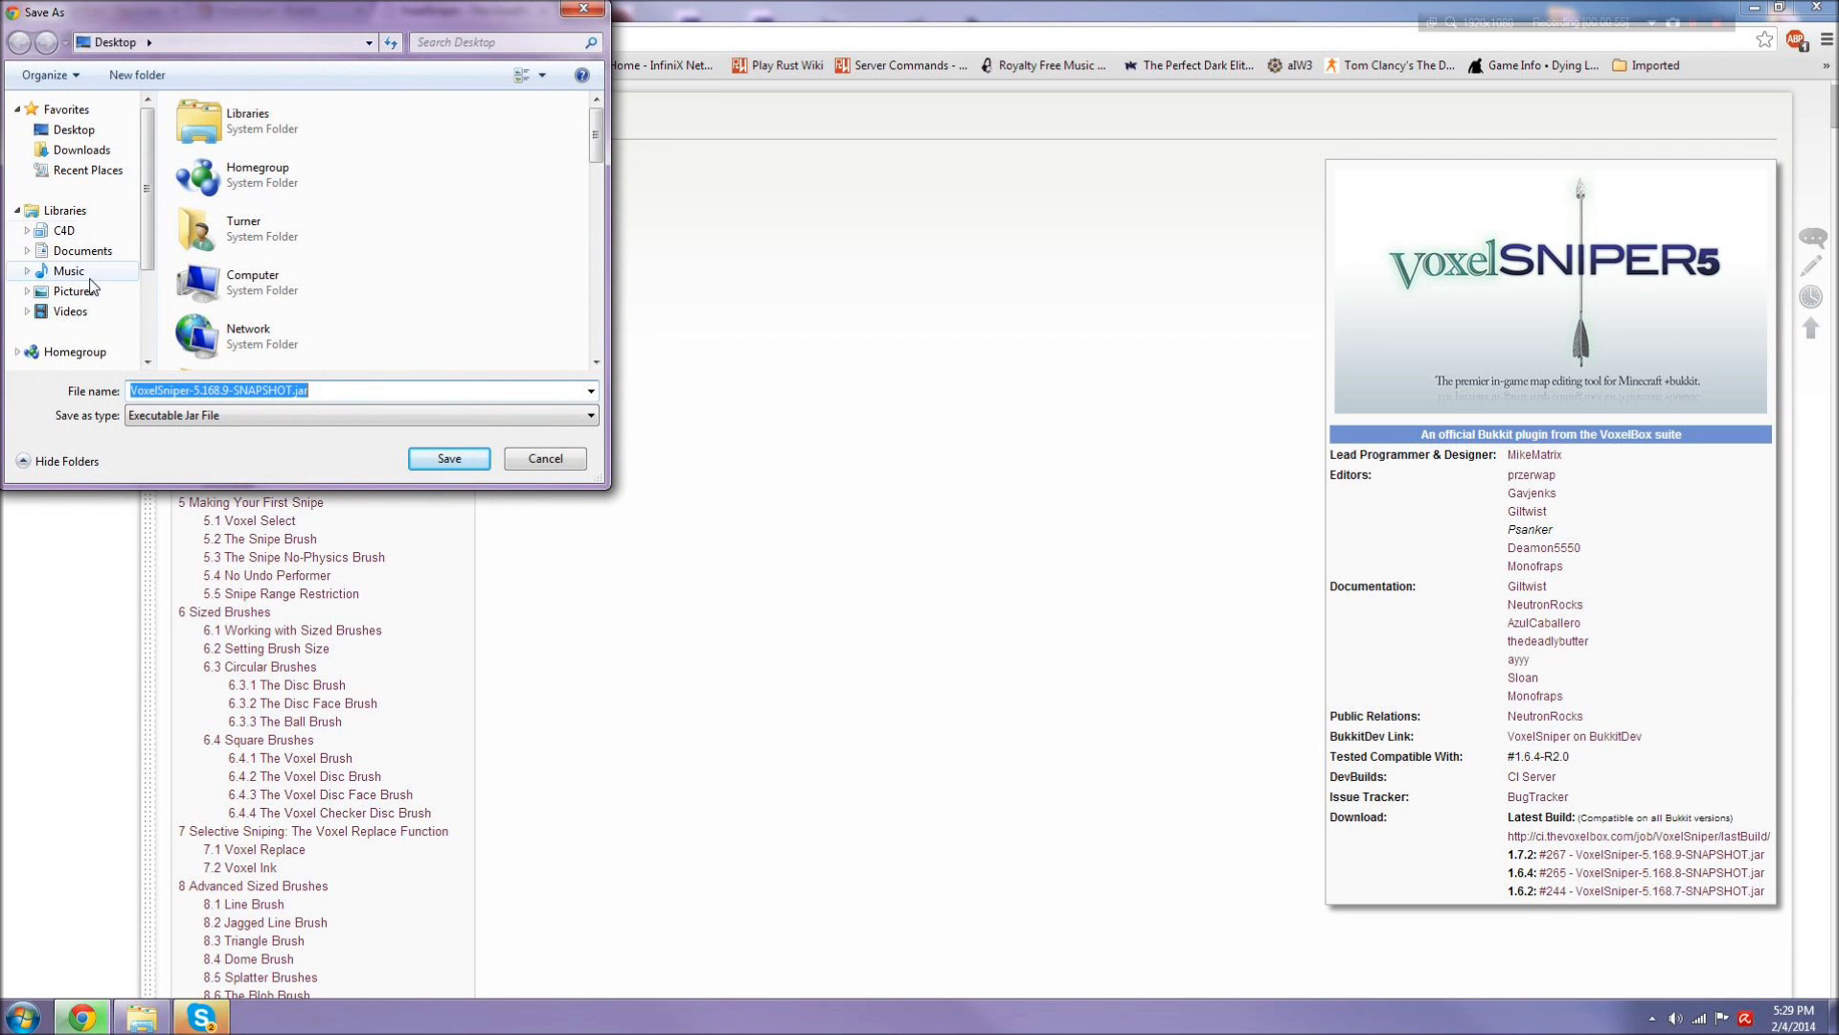
left_click(80, 250)
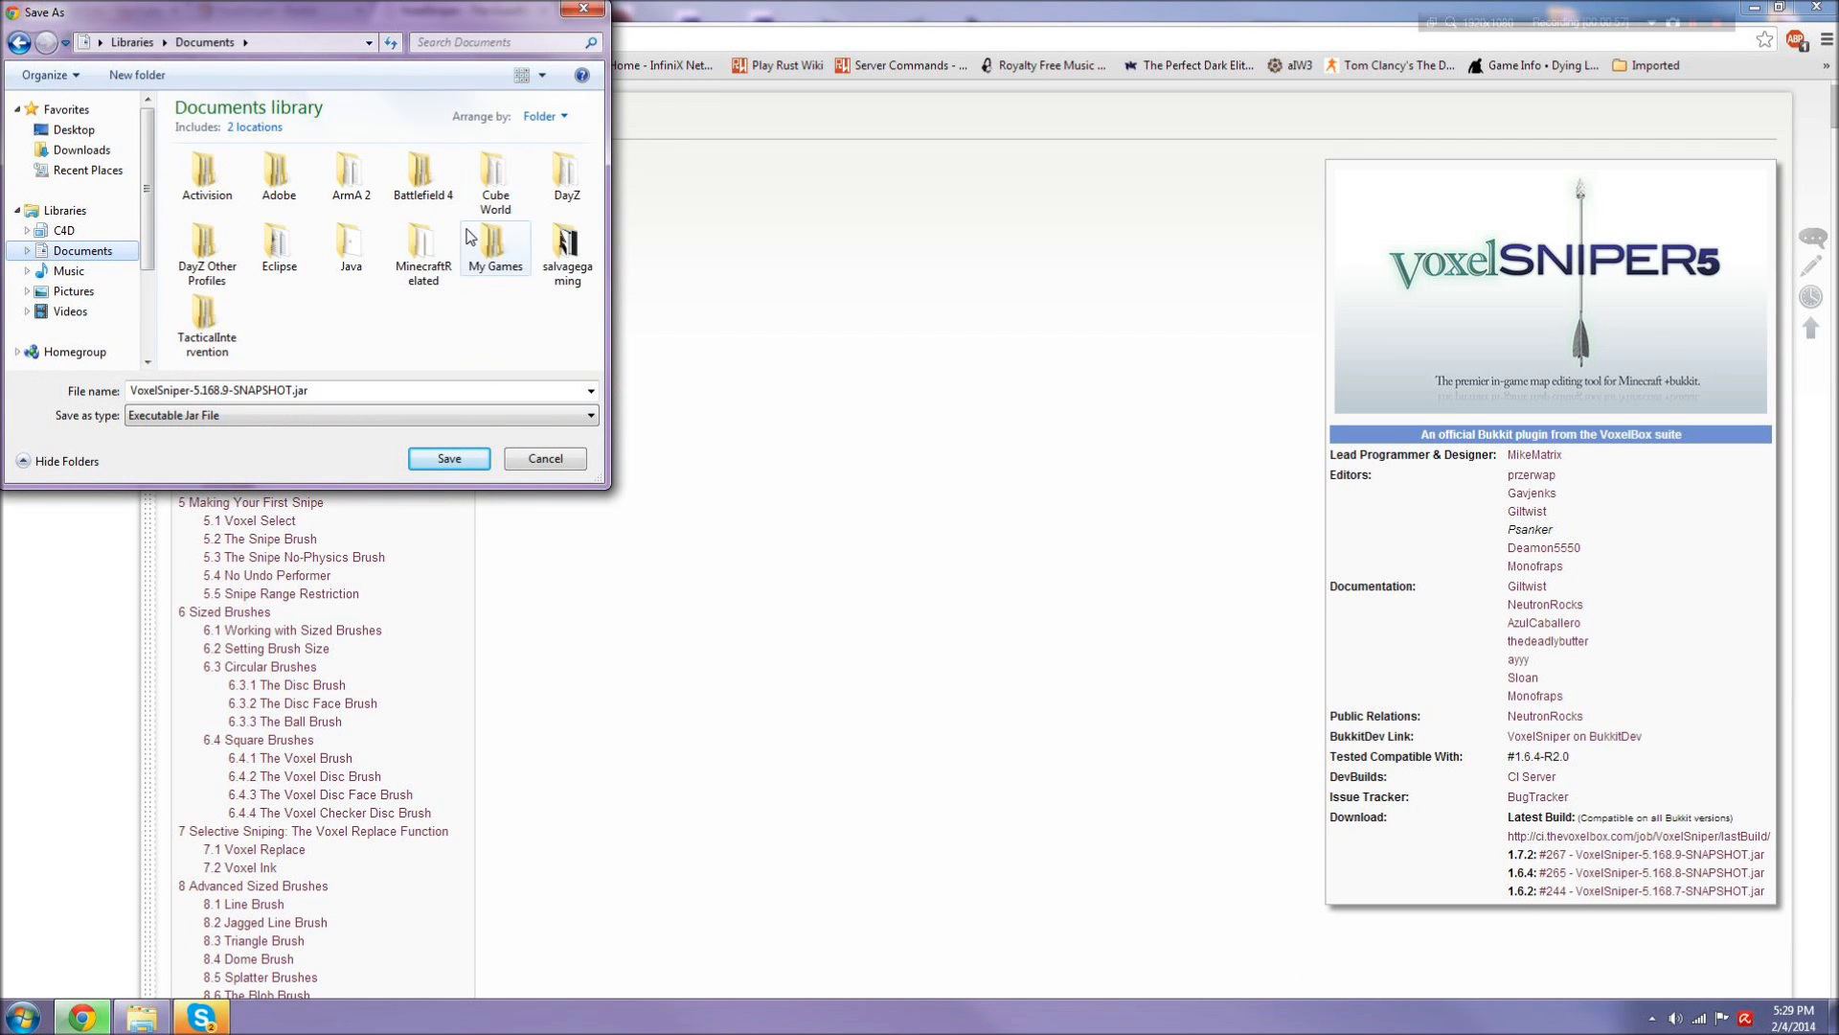
double_click(433, 254)
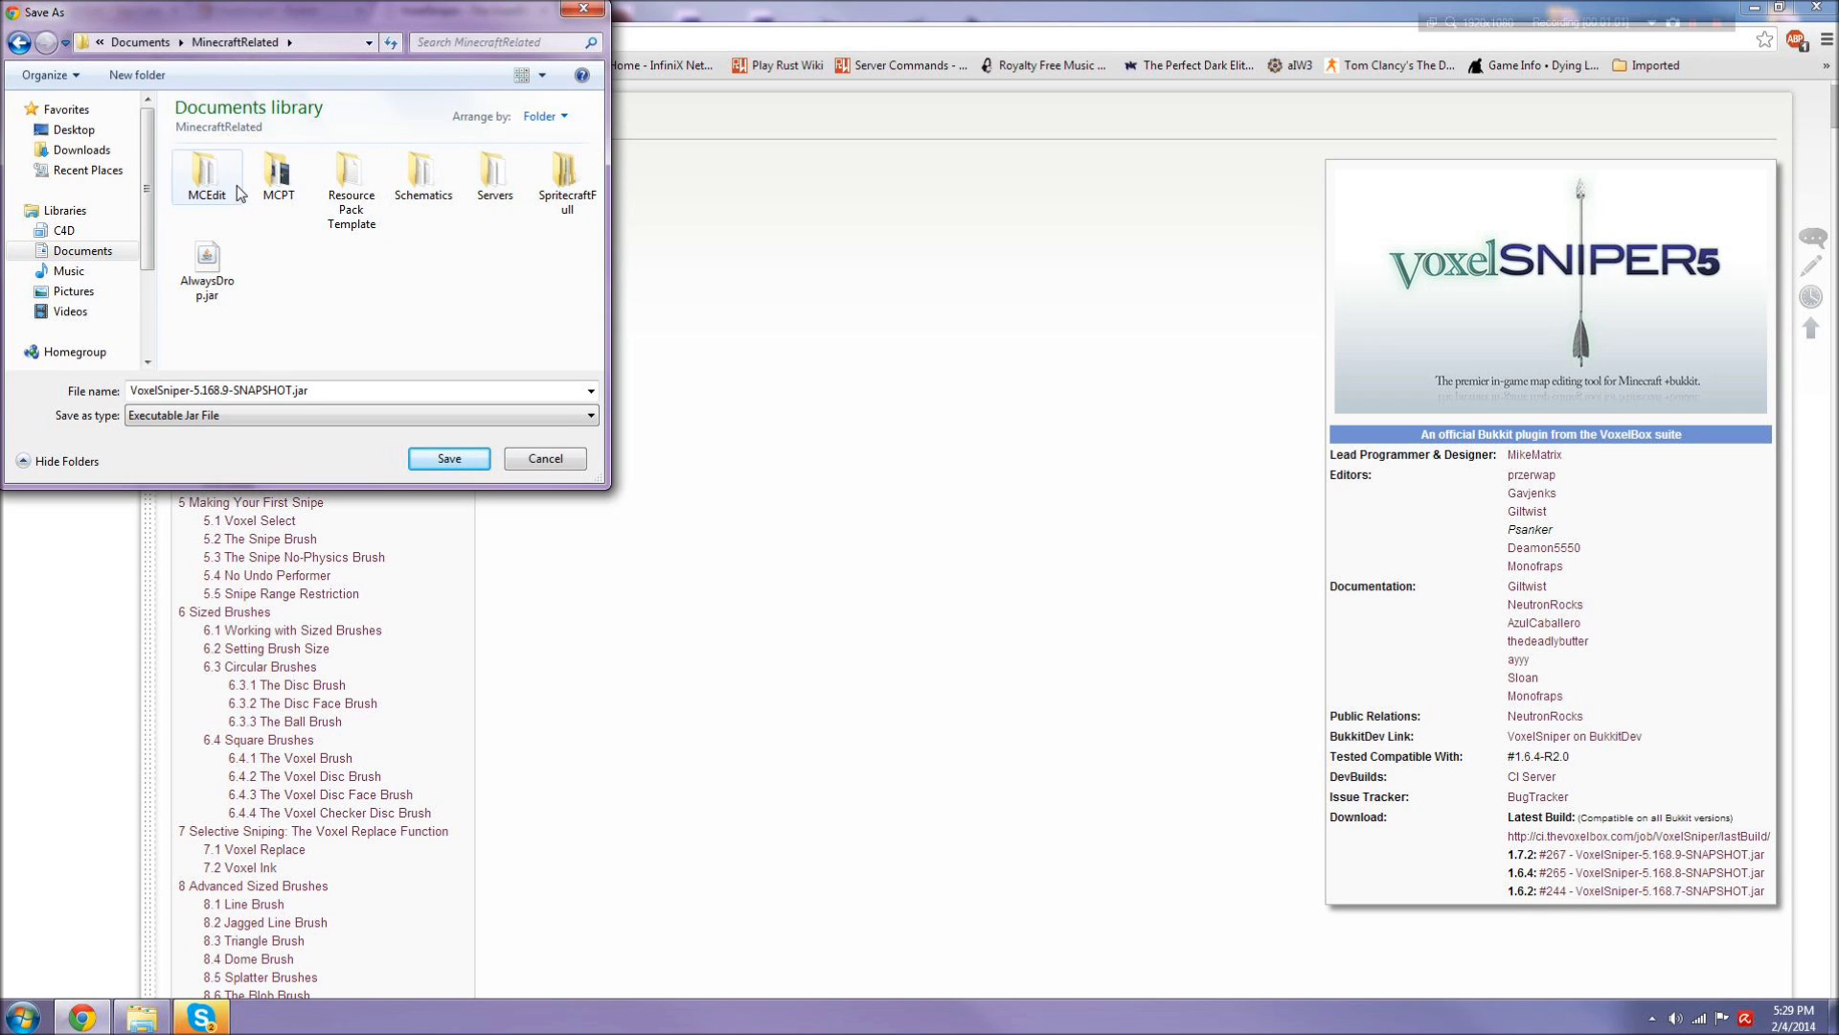
double_click(278, 176)
double_click(203, 182)
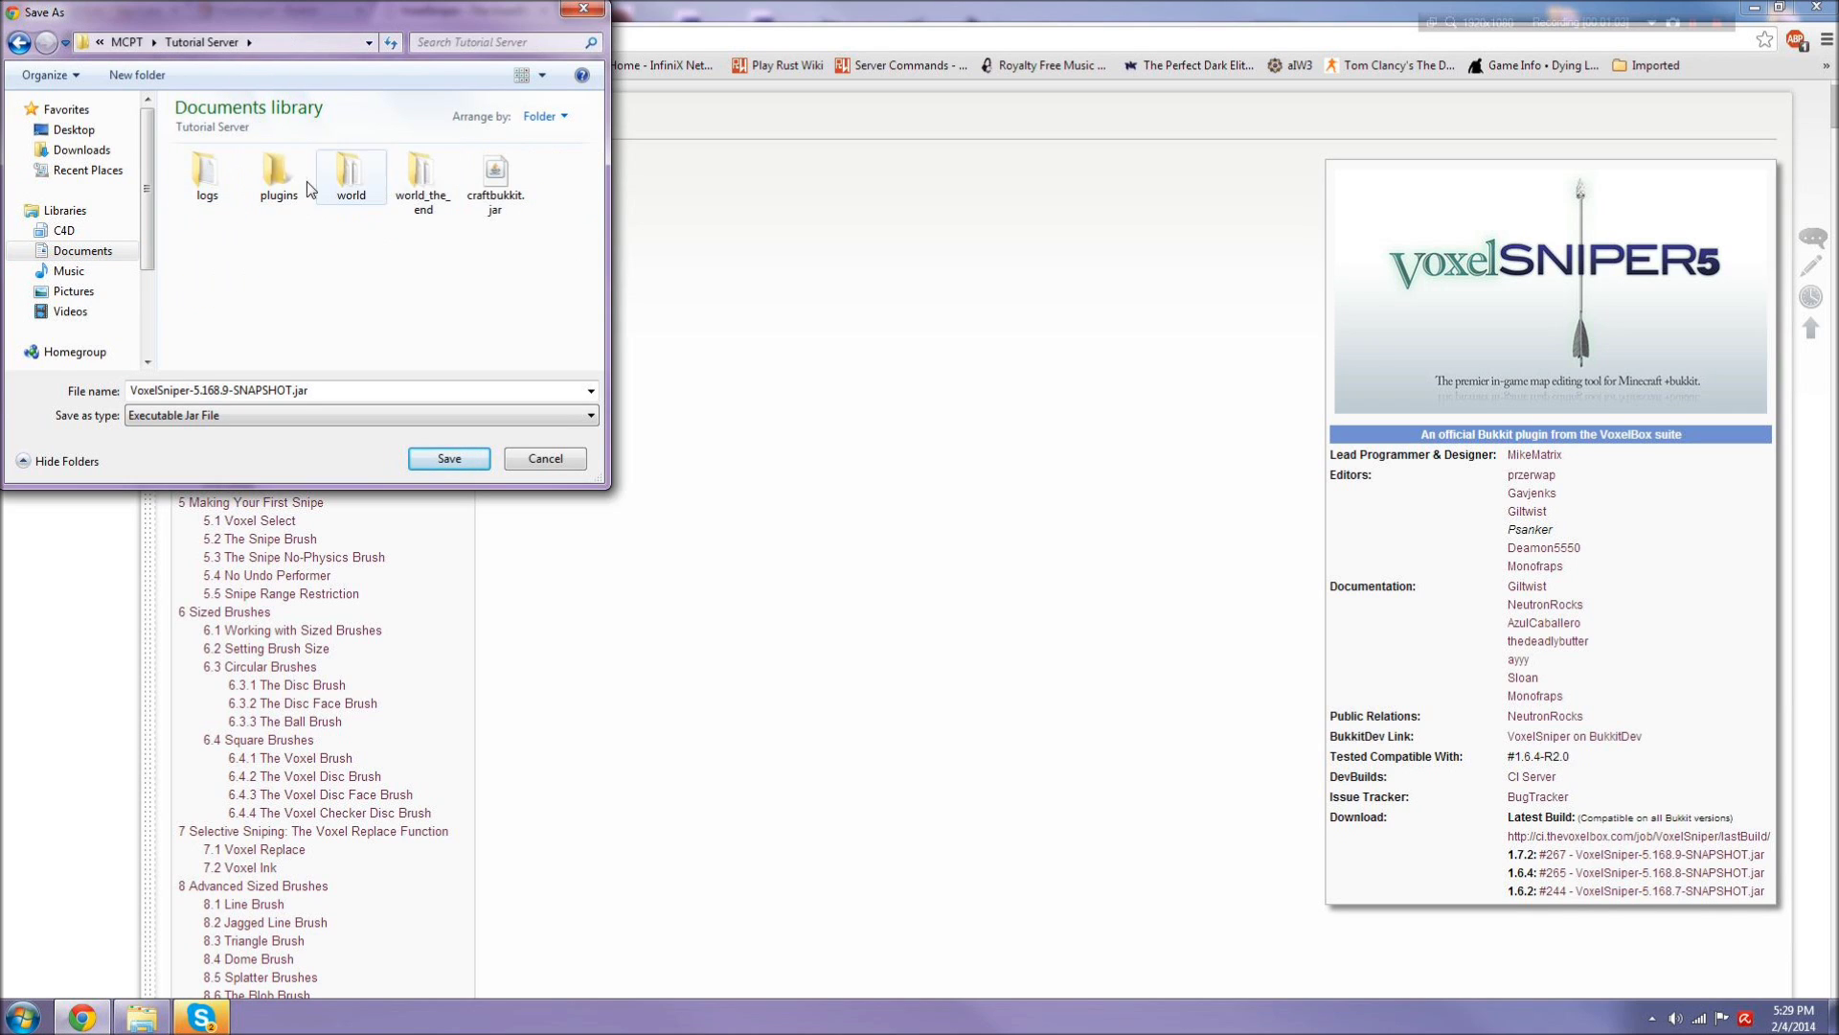
double_click(280, 189)
left_click_drag(324, 19, 1398, 241)
left_click(1293, 235)
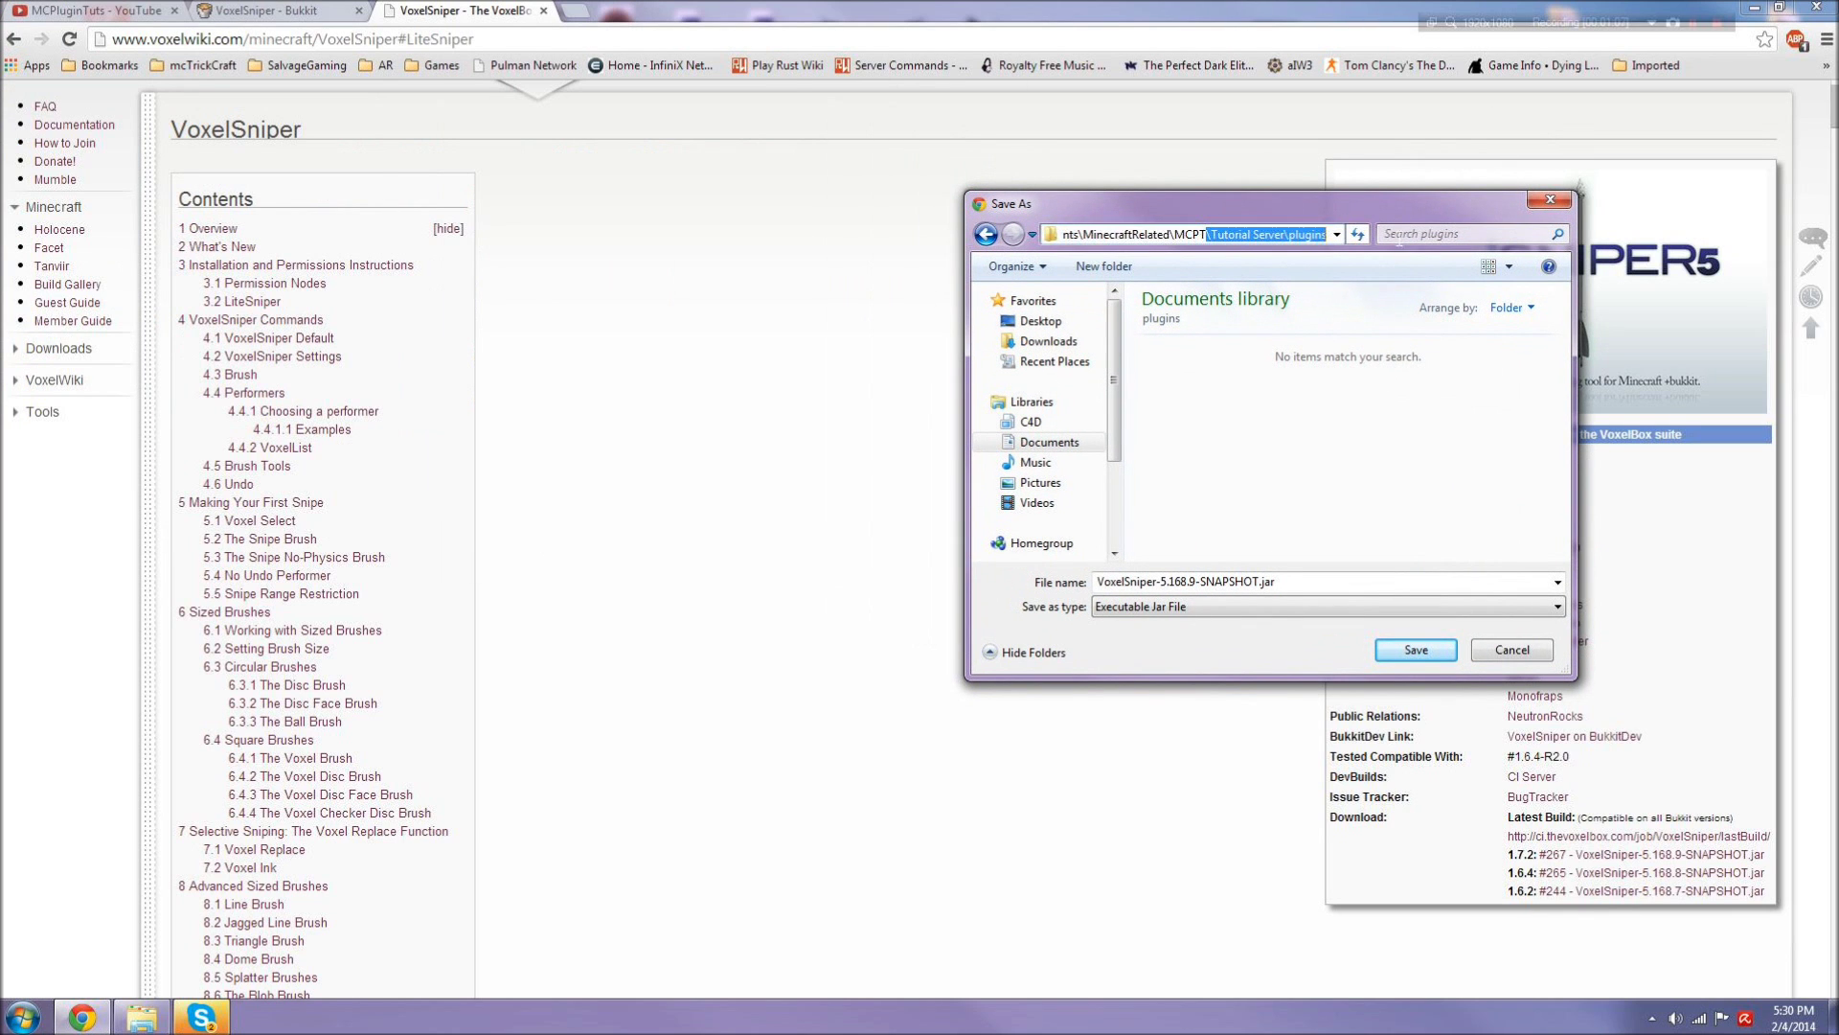
left_click(1415, 650)
Step: Check the Tutorial Server's plugins folder in the file manager for the downloaded jar and return to the server folder
left_click(141, 1017)
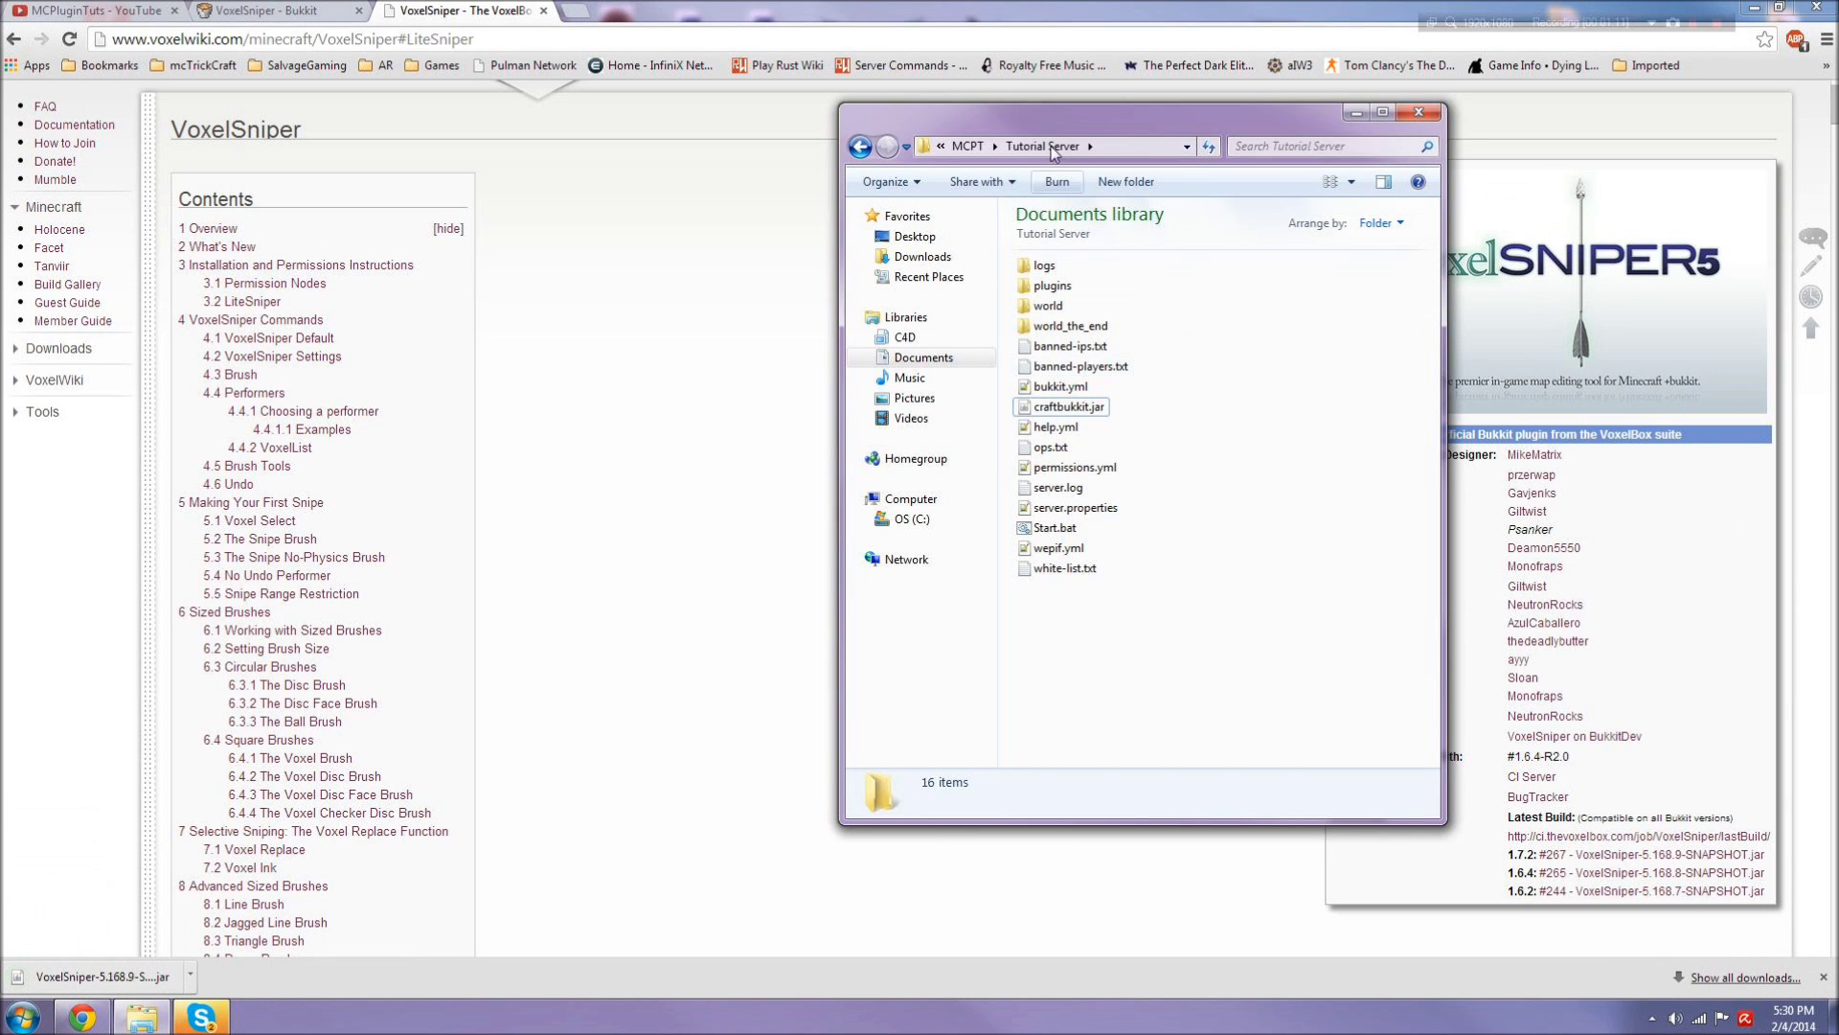
left_click_drag(1051, 132, 893, 143)
double_click(891, 303)
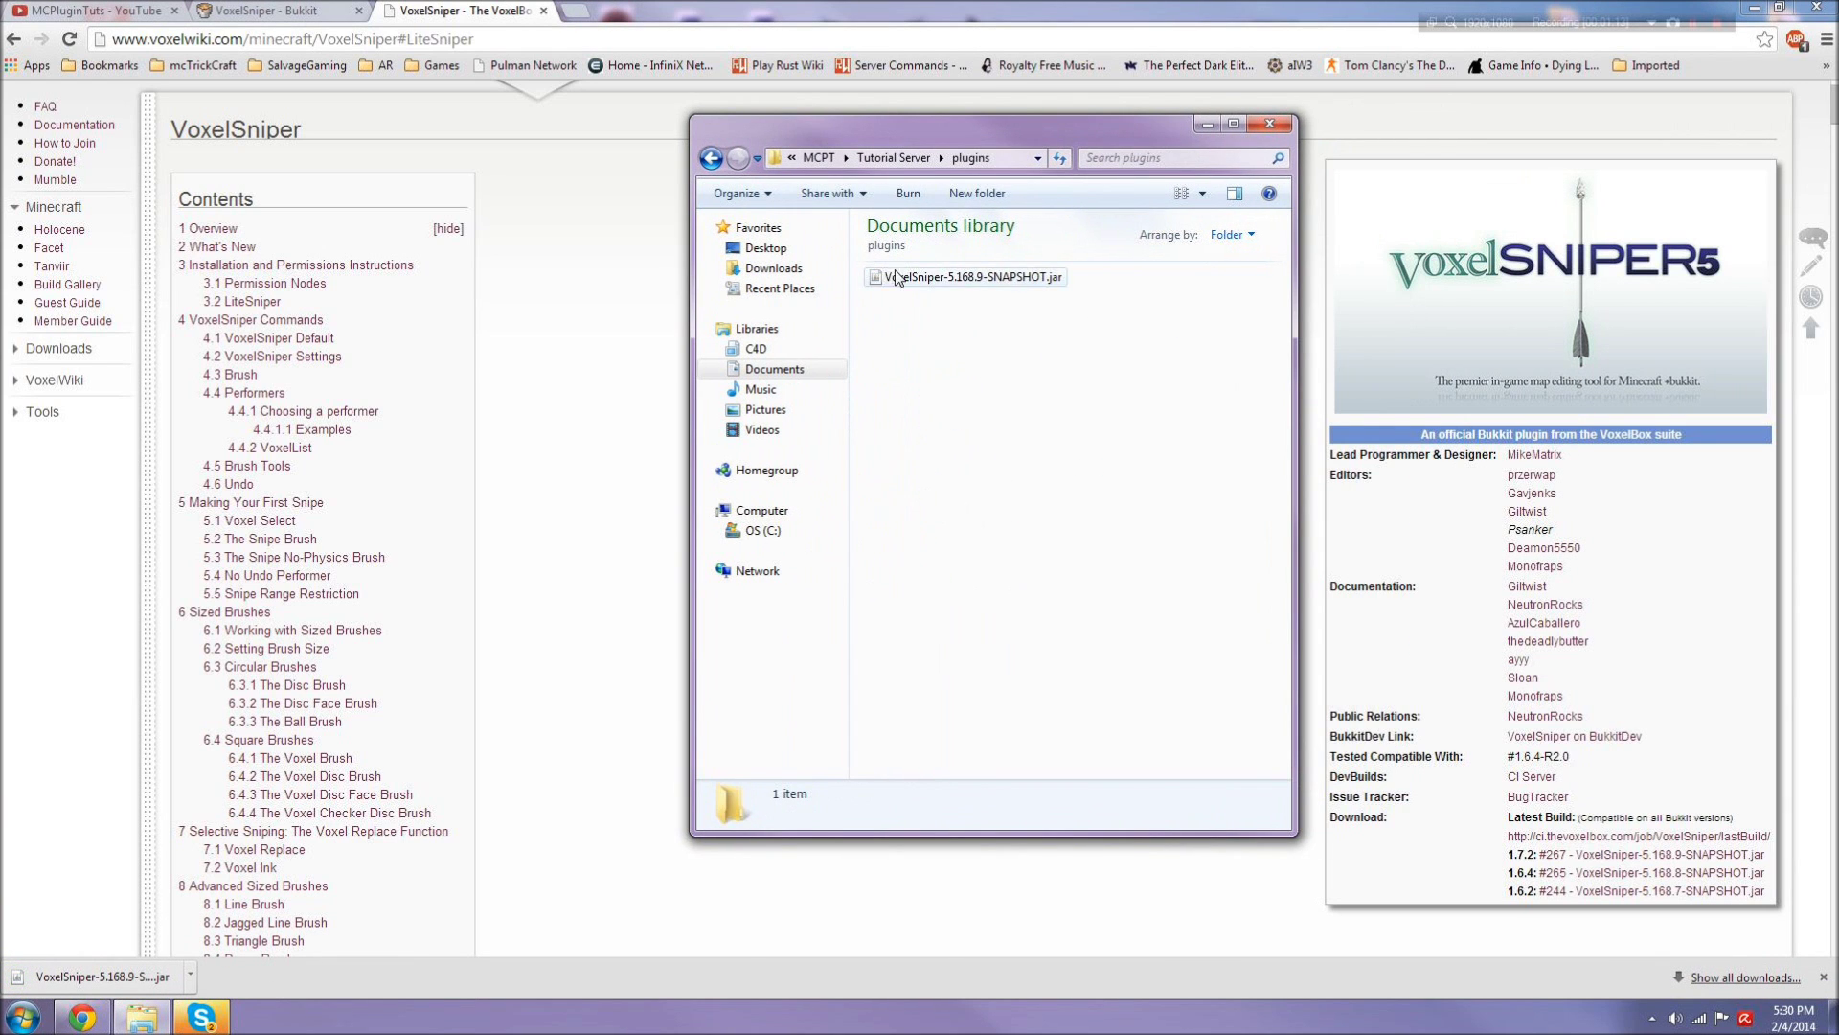
left_click(915, 163)
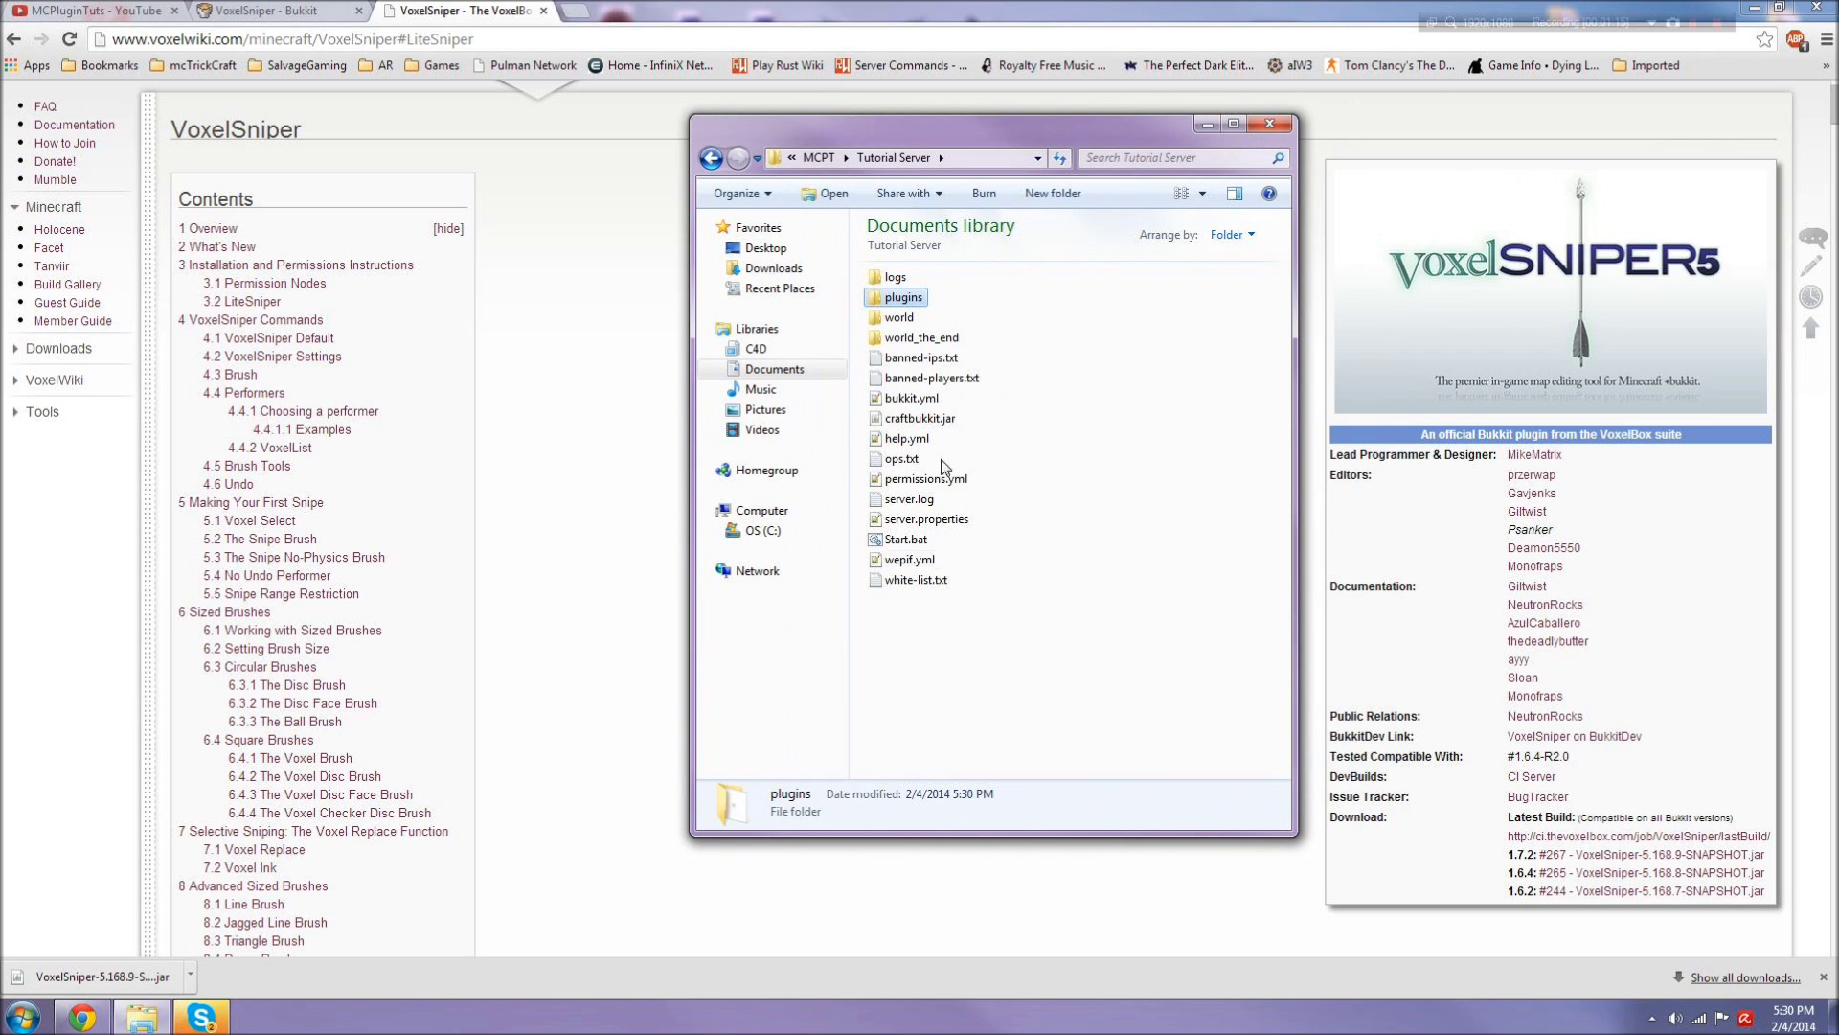
Step: Start the Bukkit server by running Start.bat from the Tutorial Server folder
left_click_drag(686, 839, 629, 738)
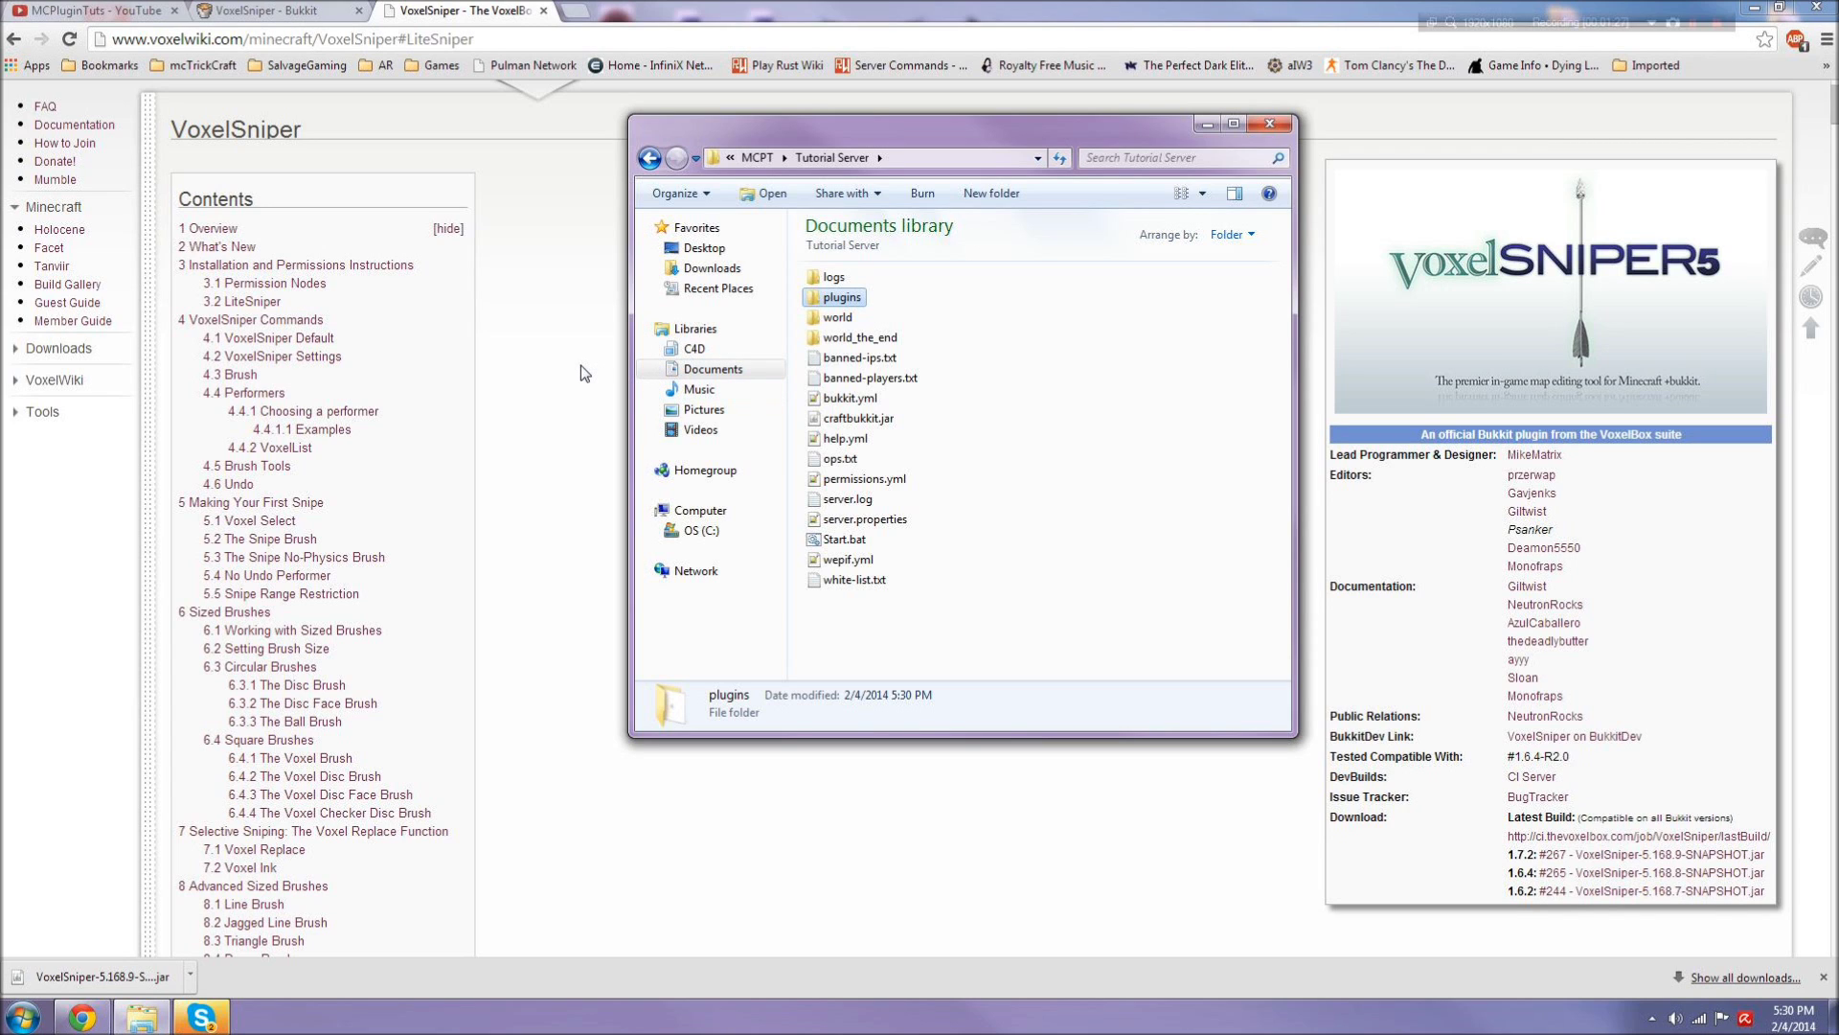
left_click(848, 543)
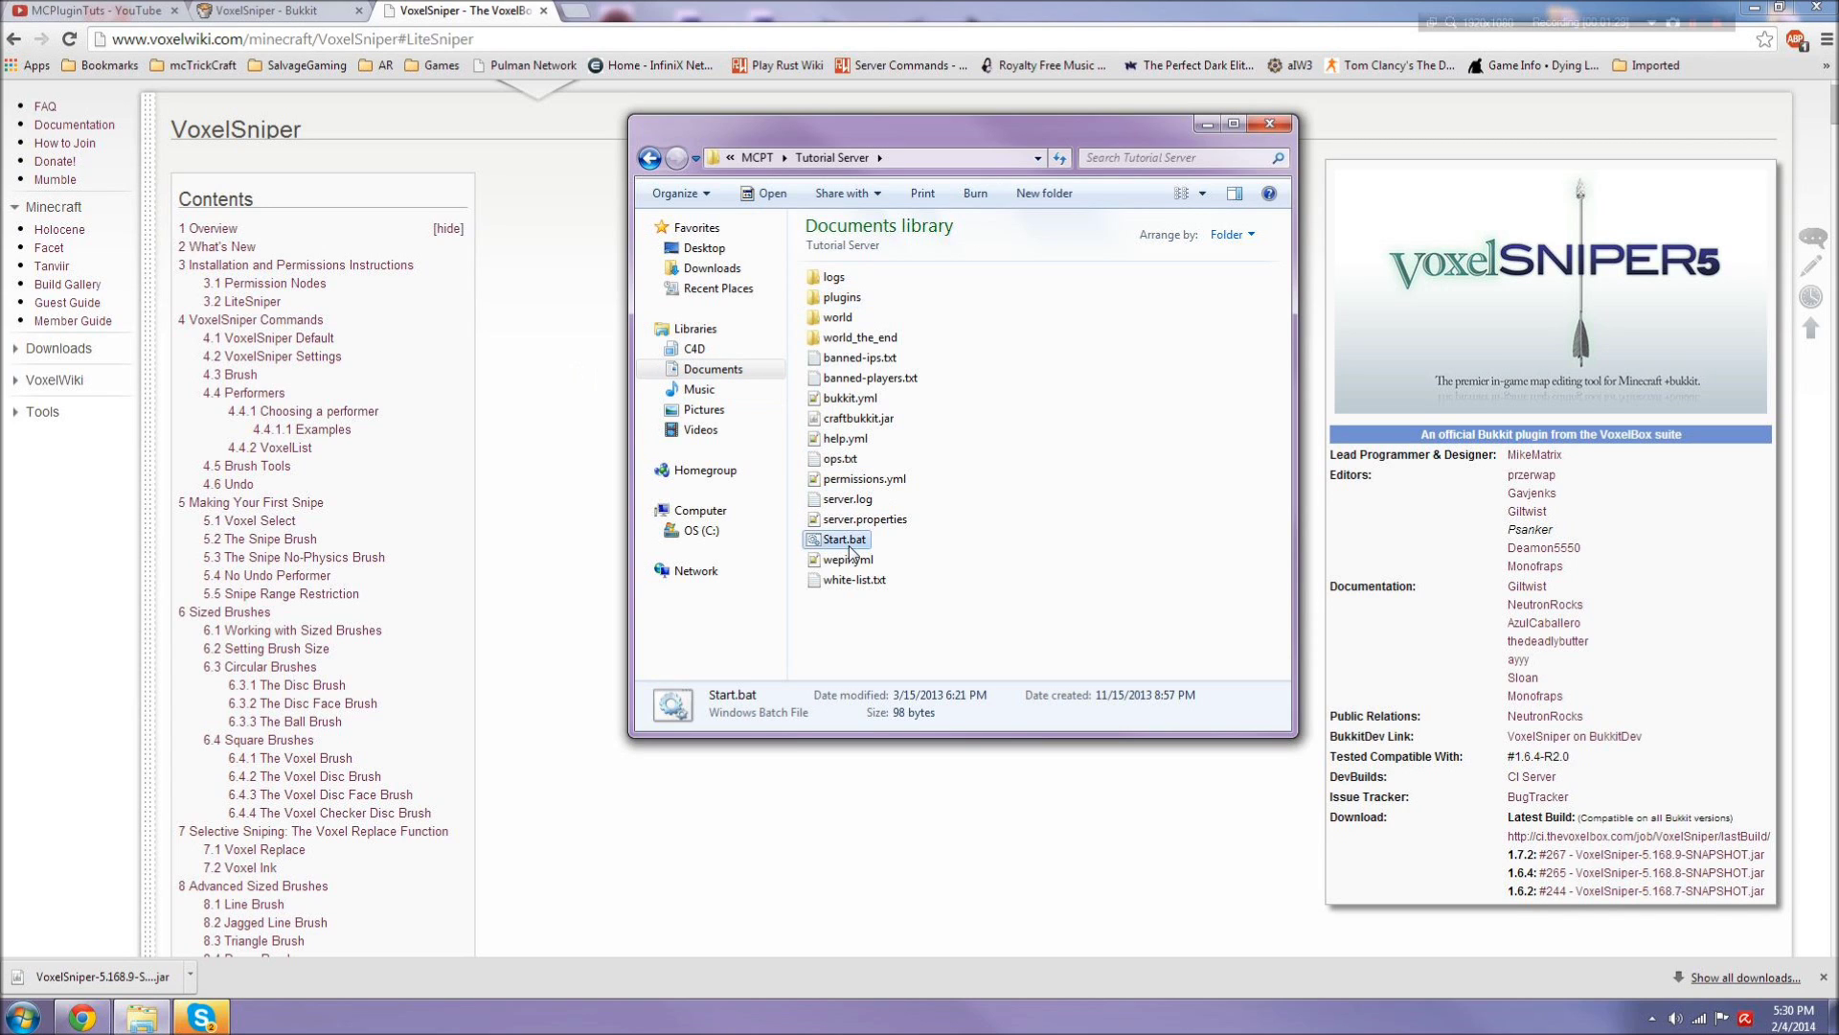
double_click(847, 542)
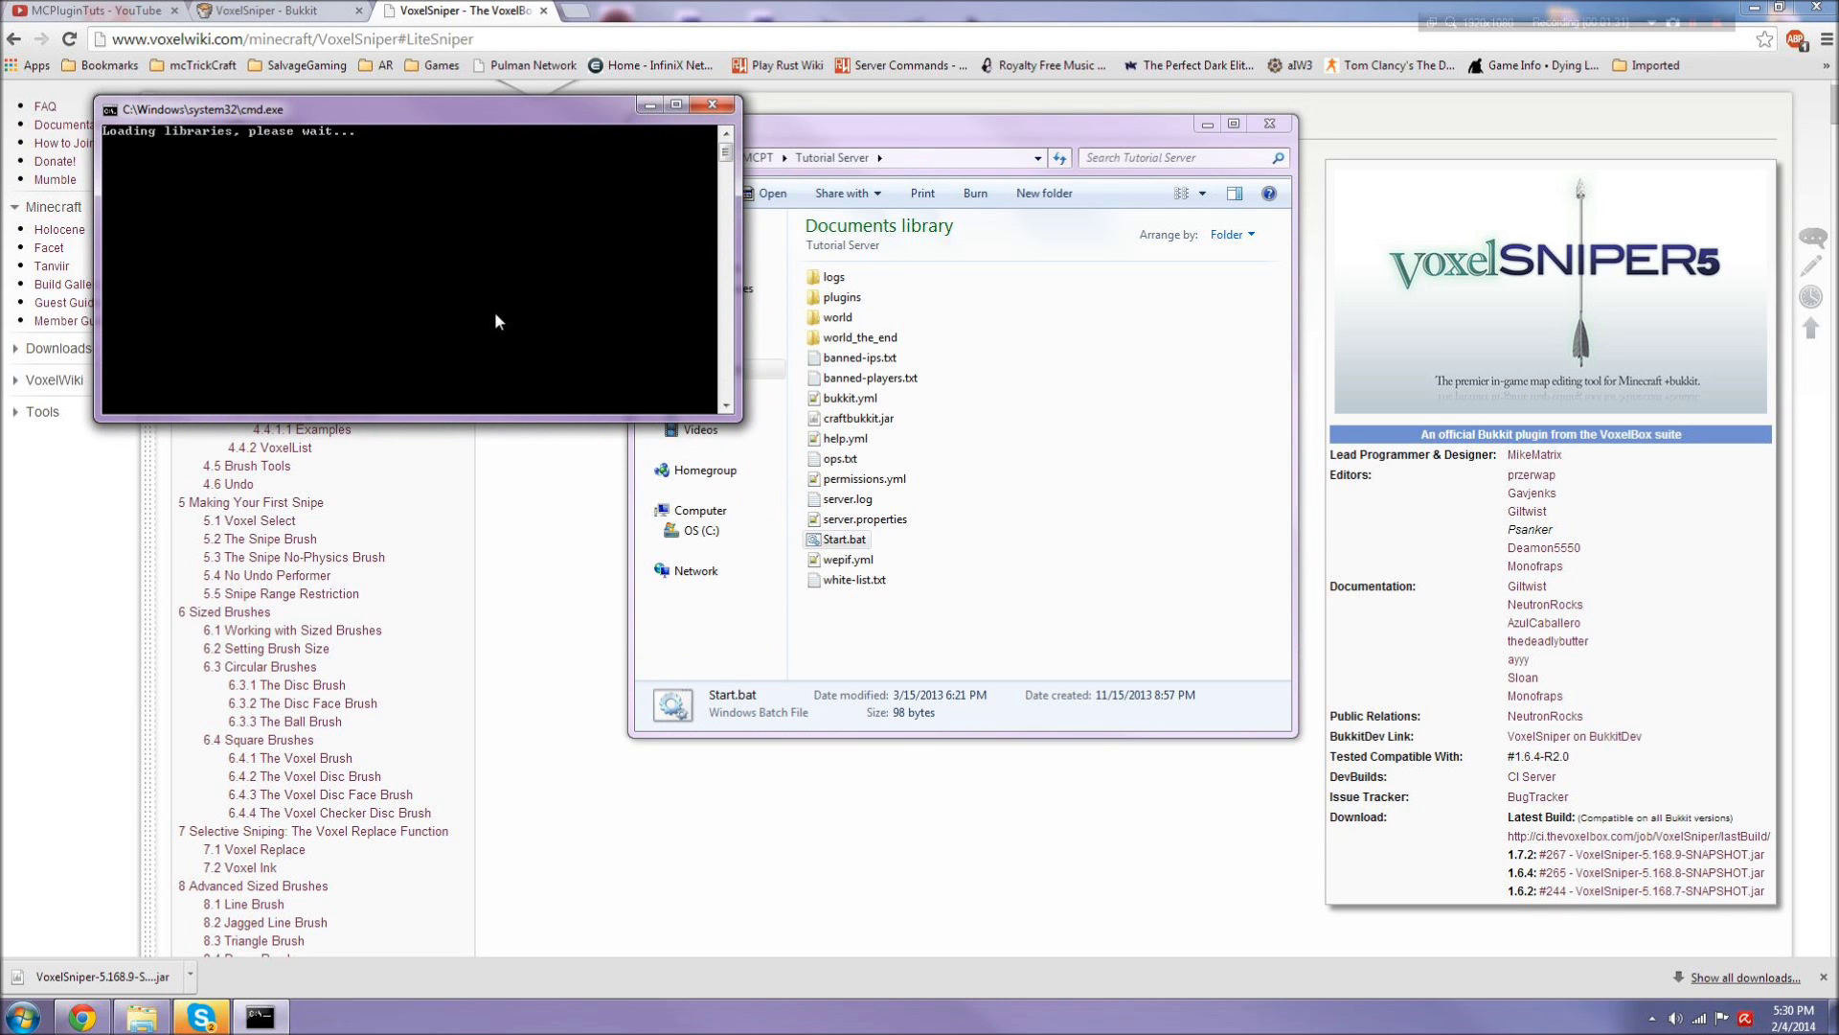
Step: Minimize the browser, folder and server console windows, and launch Minecraft from its desktop launcher
left_click(1755, 7)
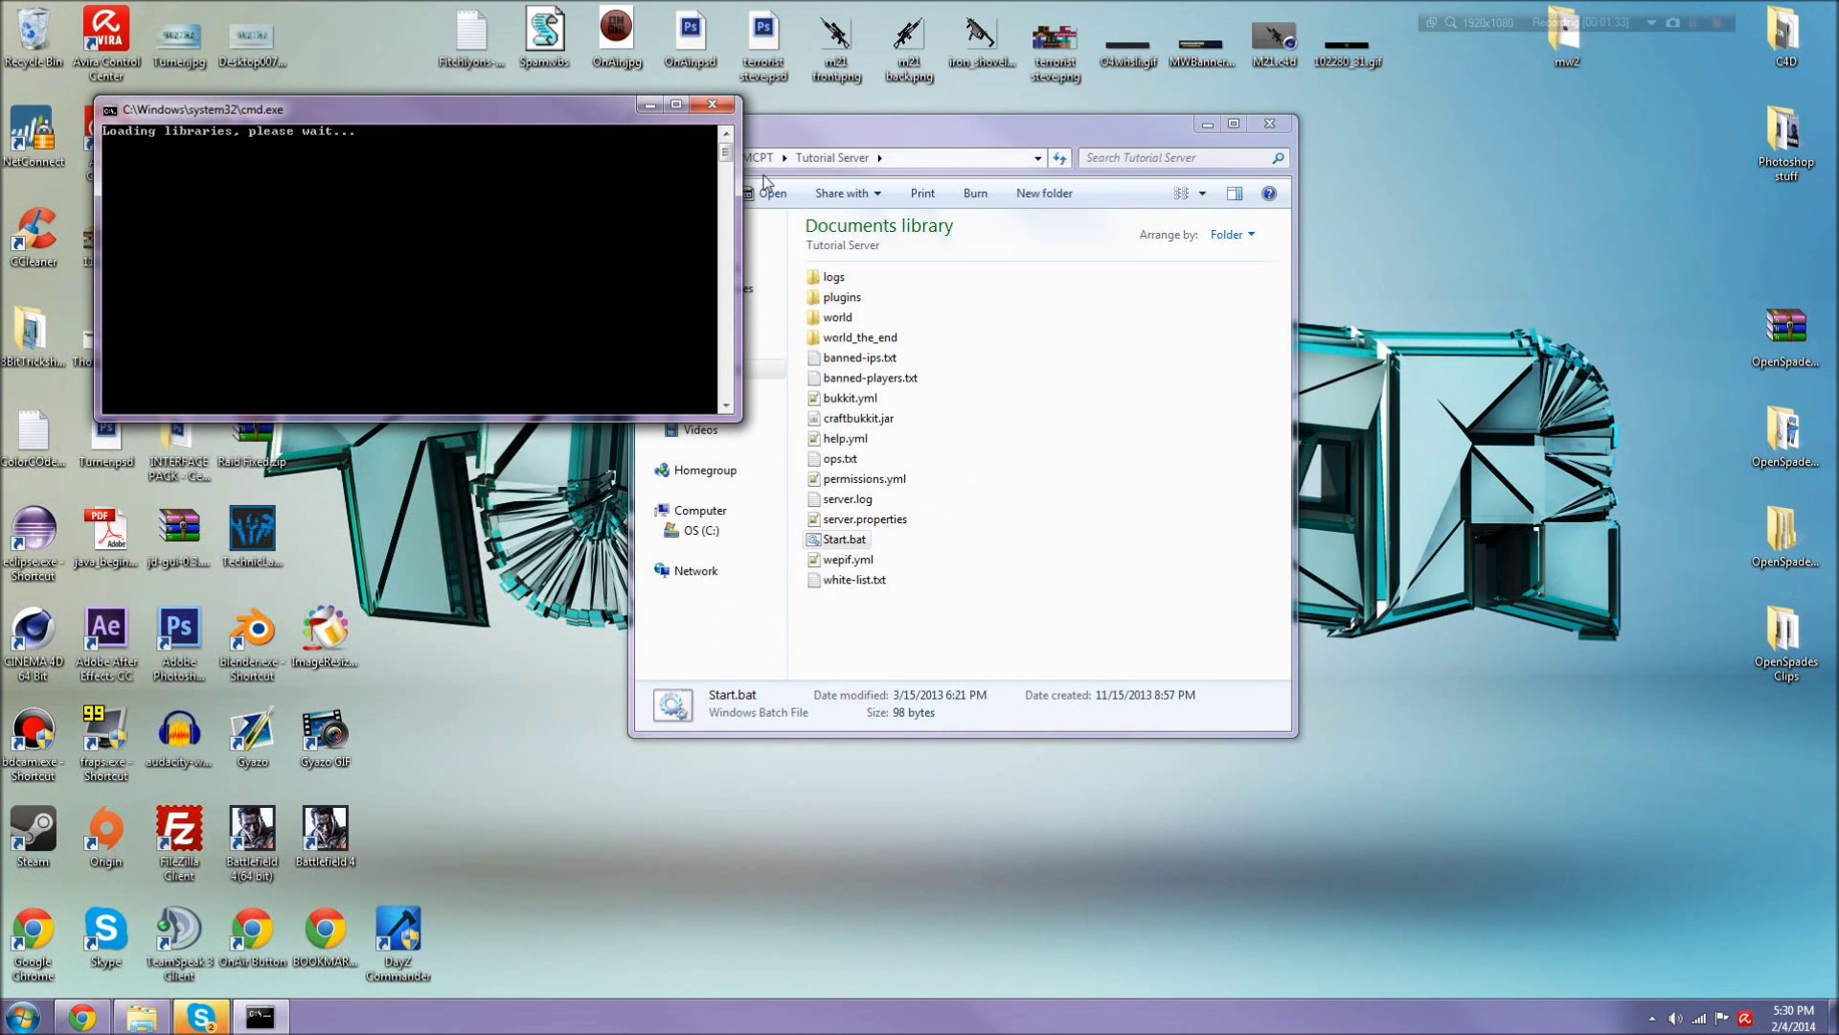
left_click(1204, 126)
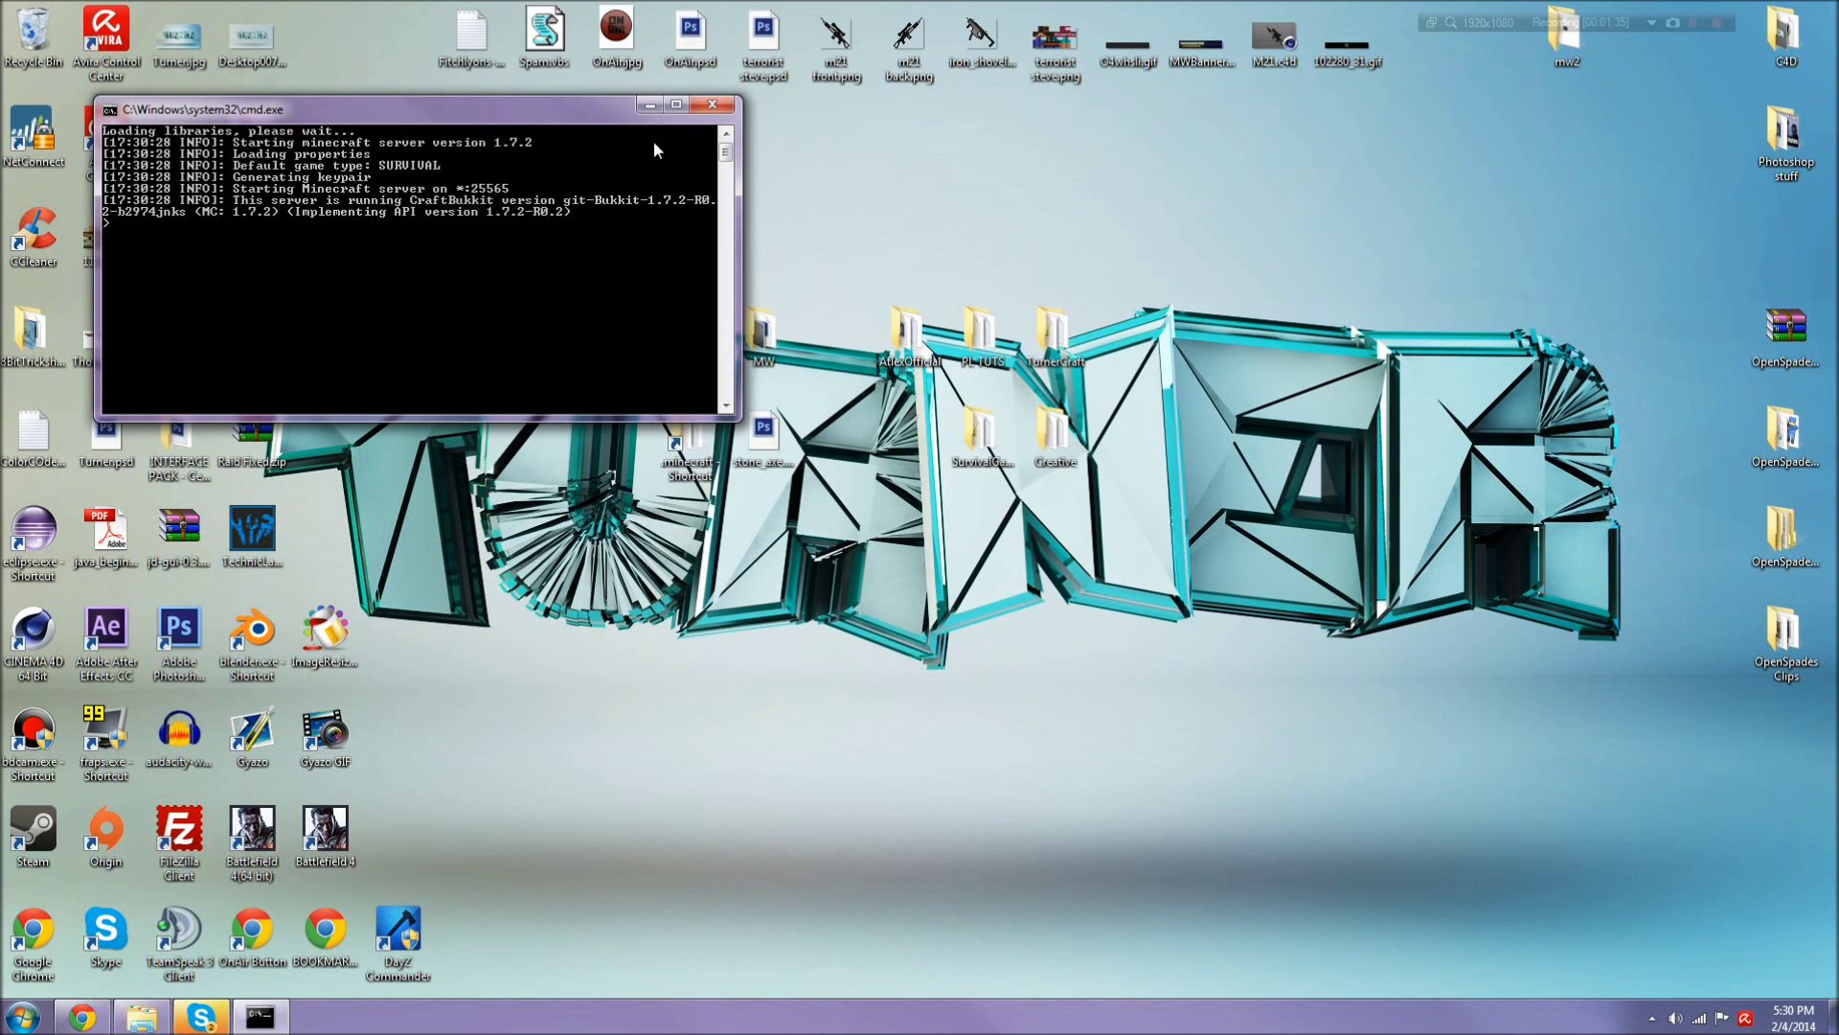
left_click(651, 106)
double_click(684, 345)
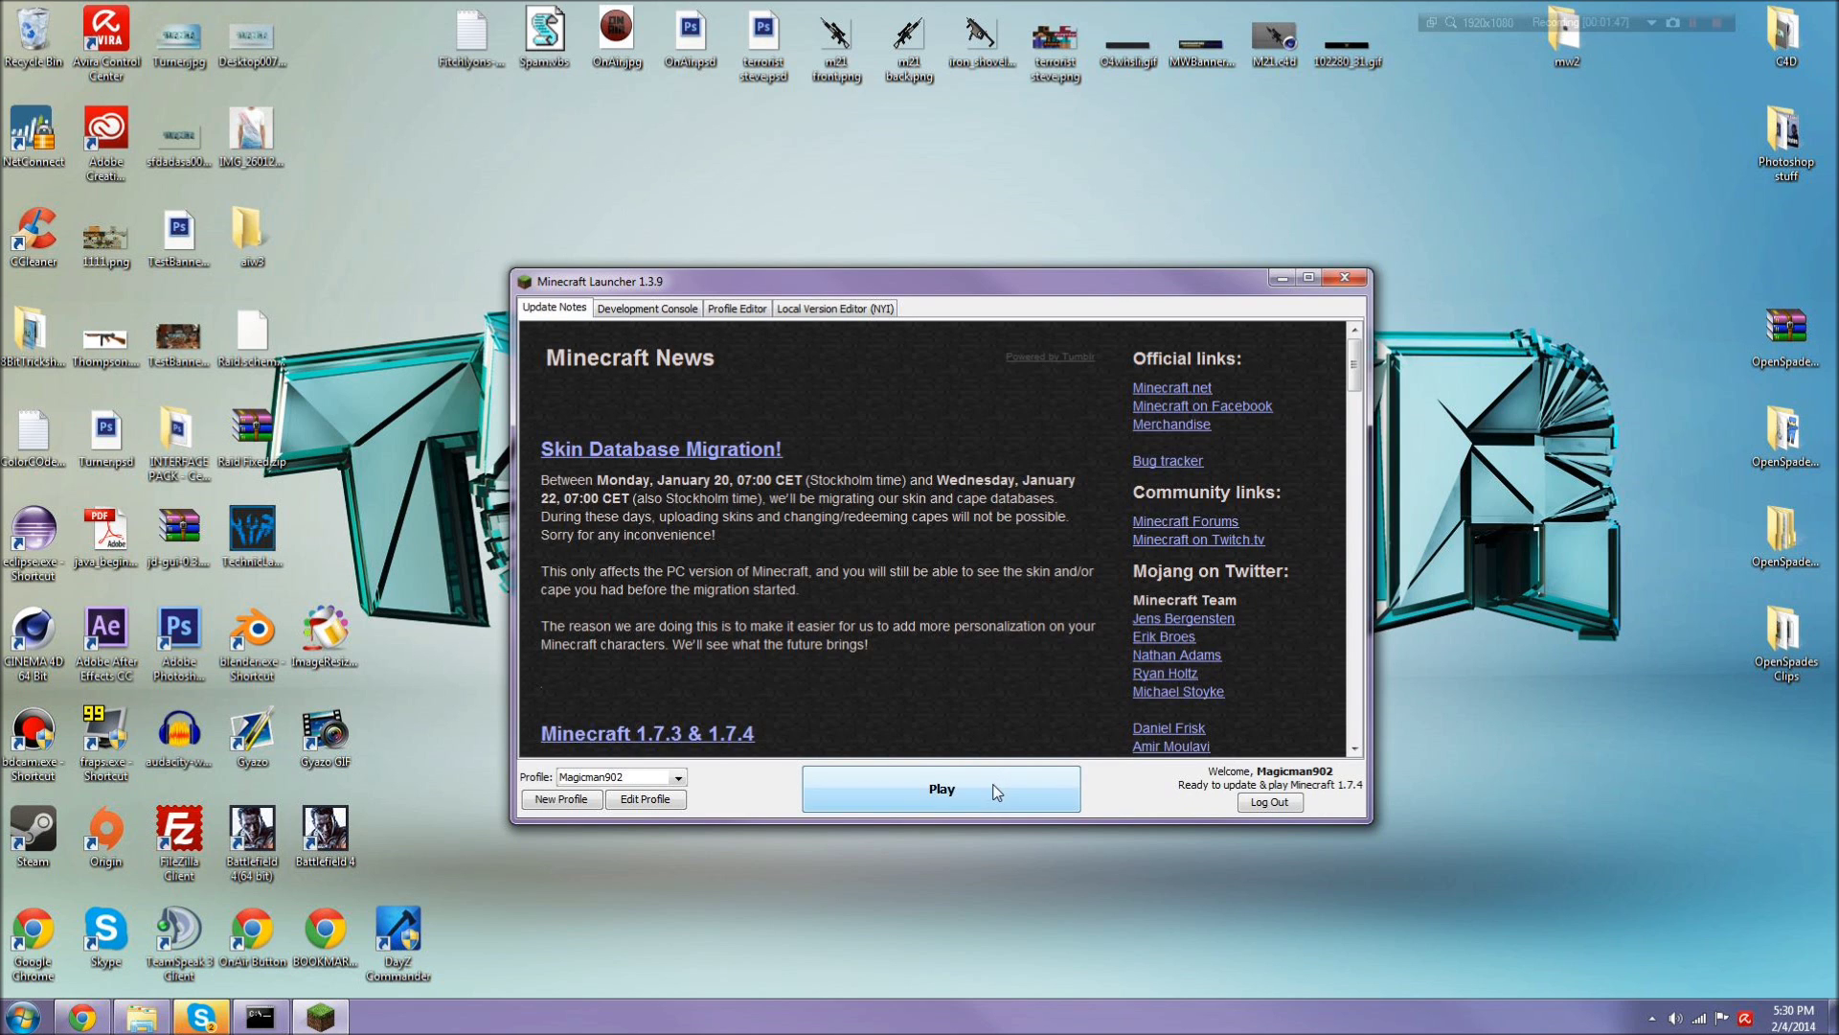
left_click(979, 796)
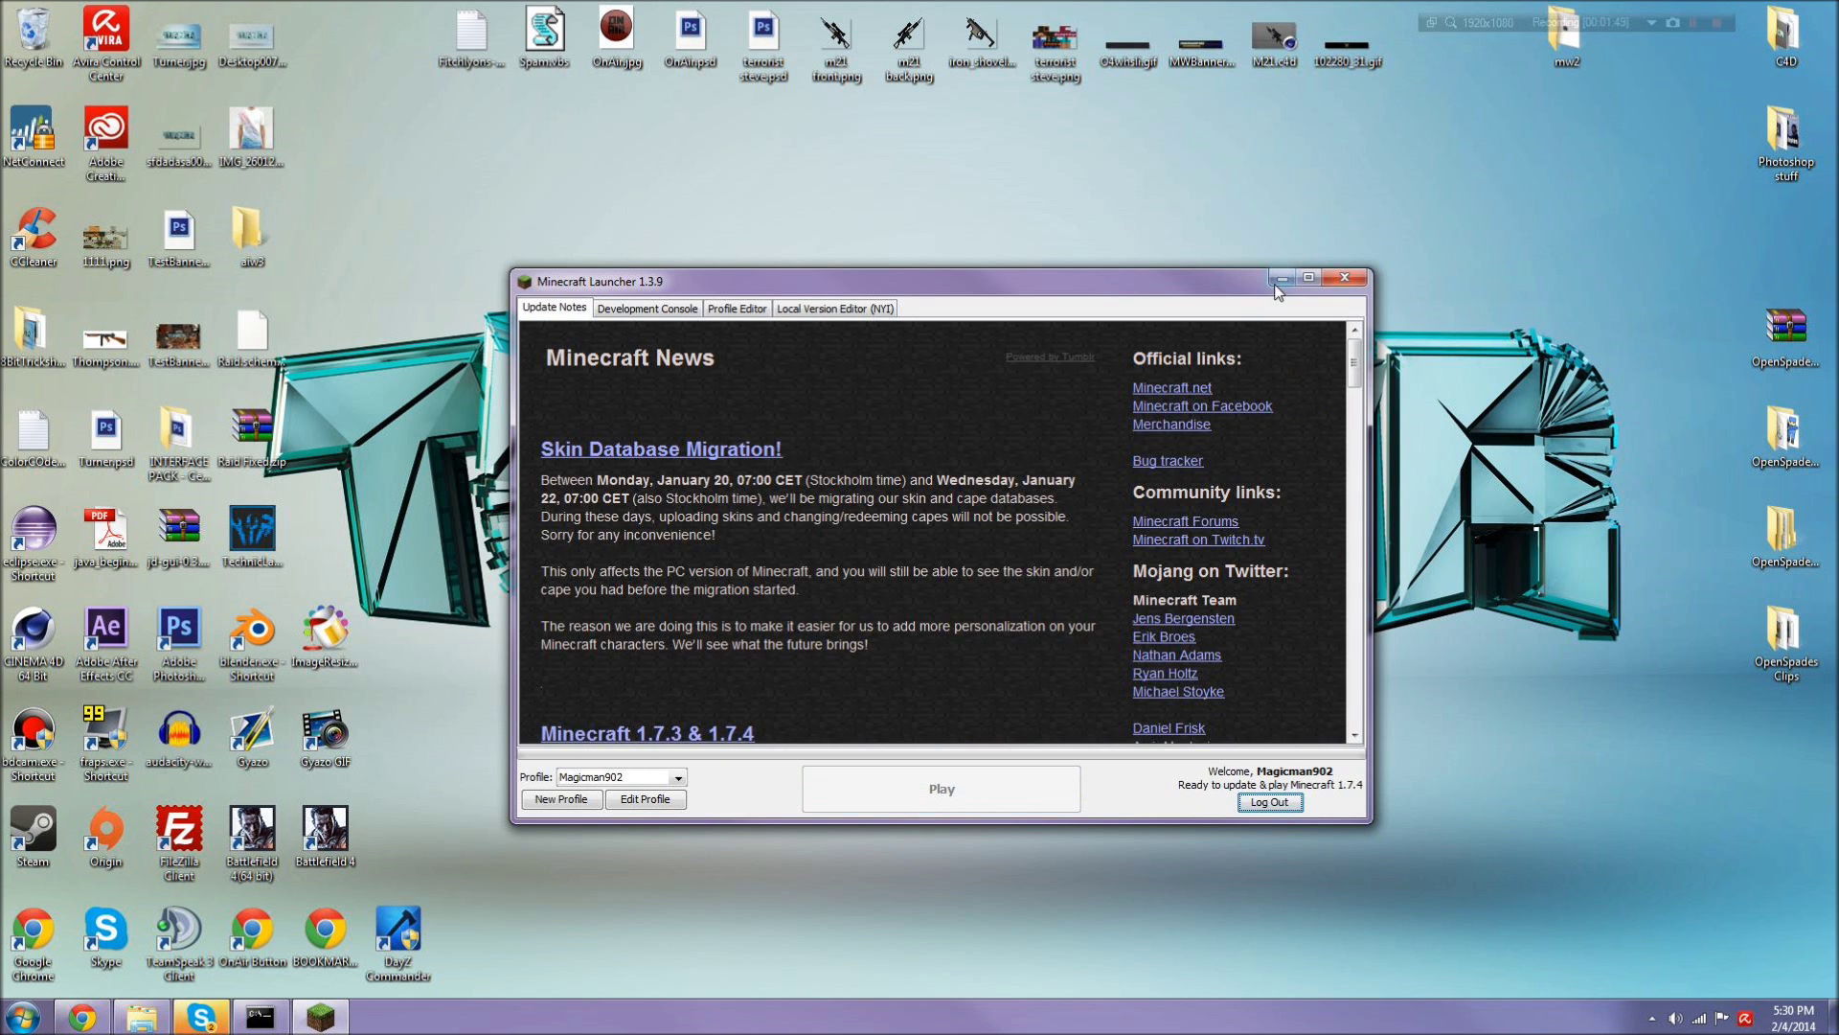
Step: Save the server with the save-all command in its console and shut the server down
left_click(158, 1018)
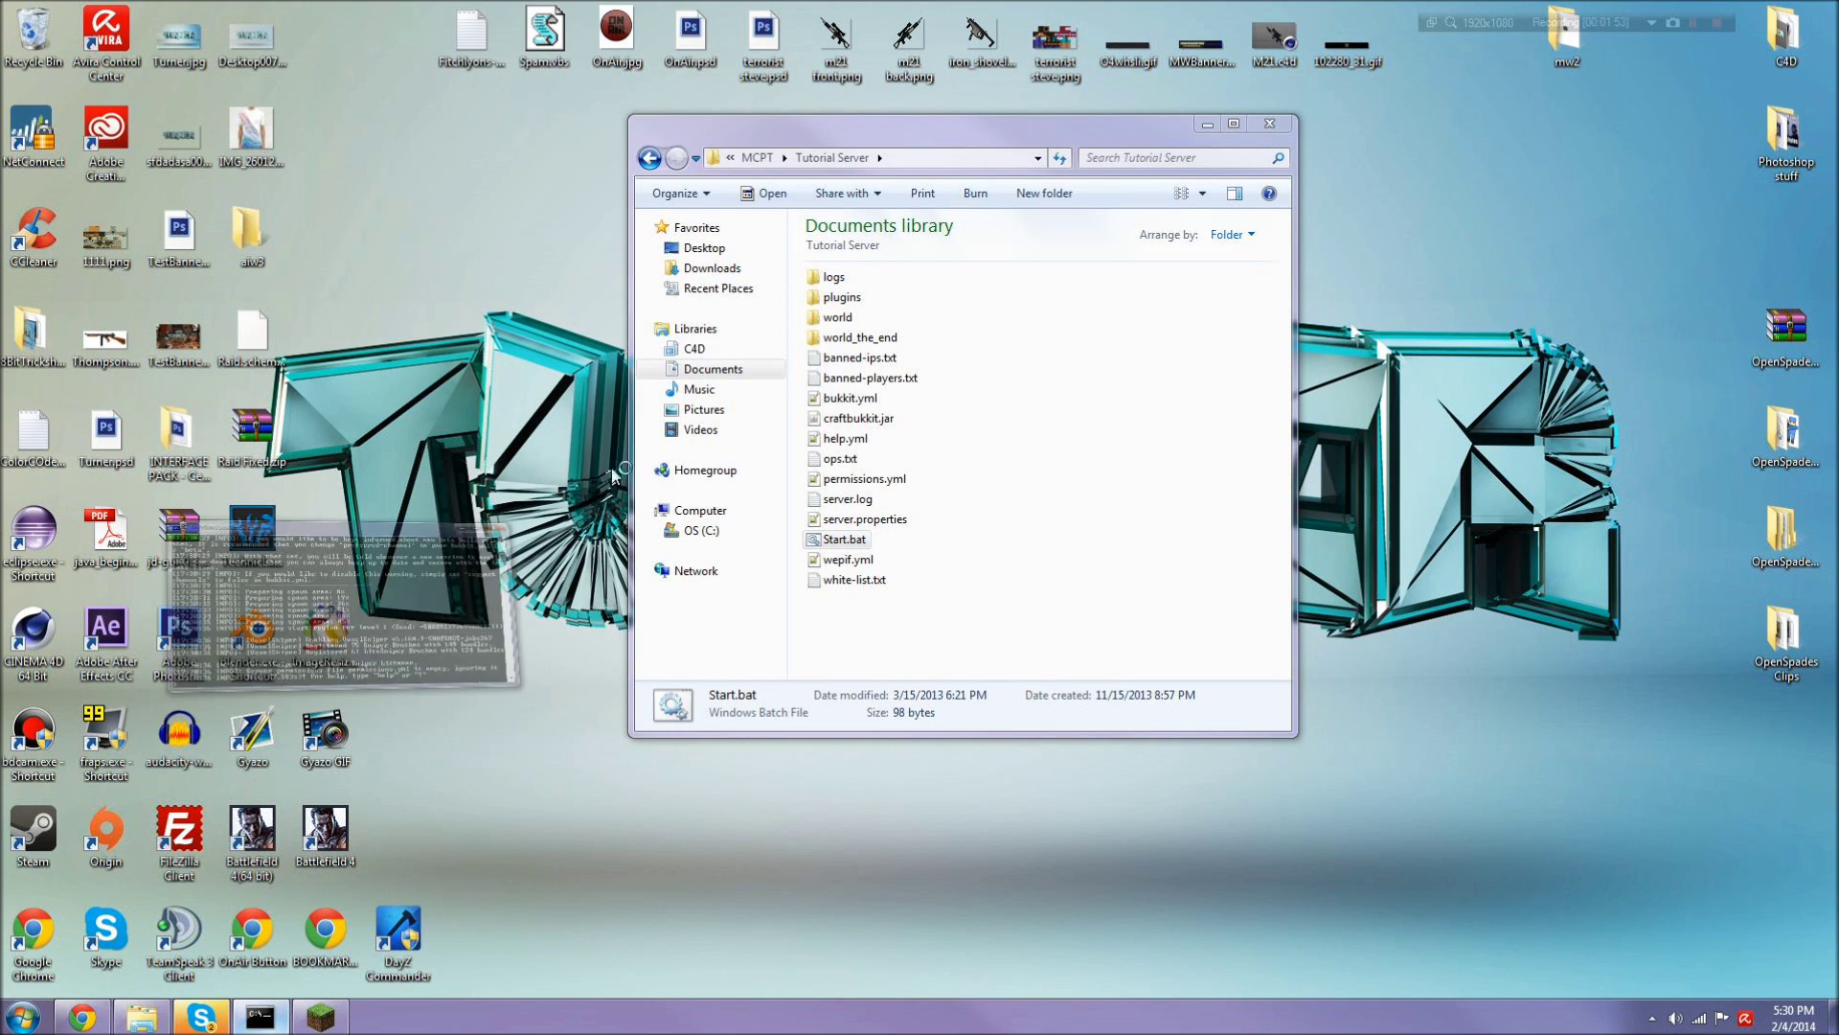
left_click(259, 1017)
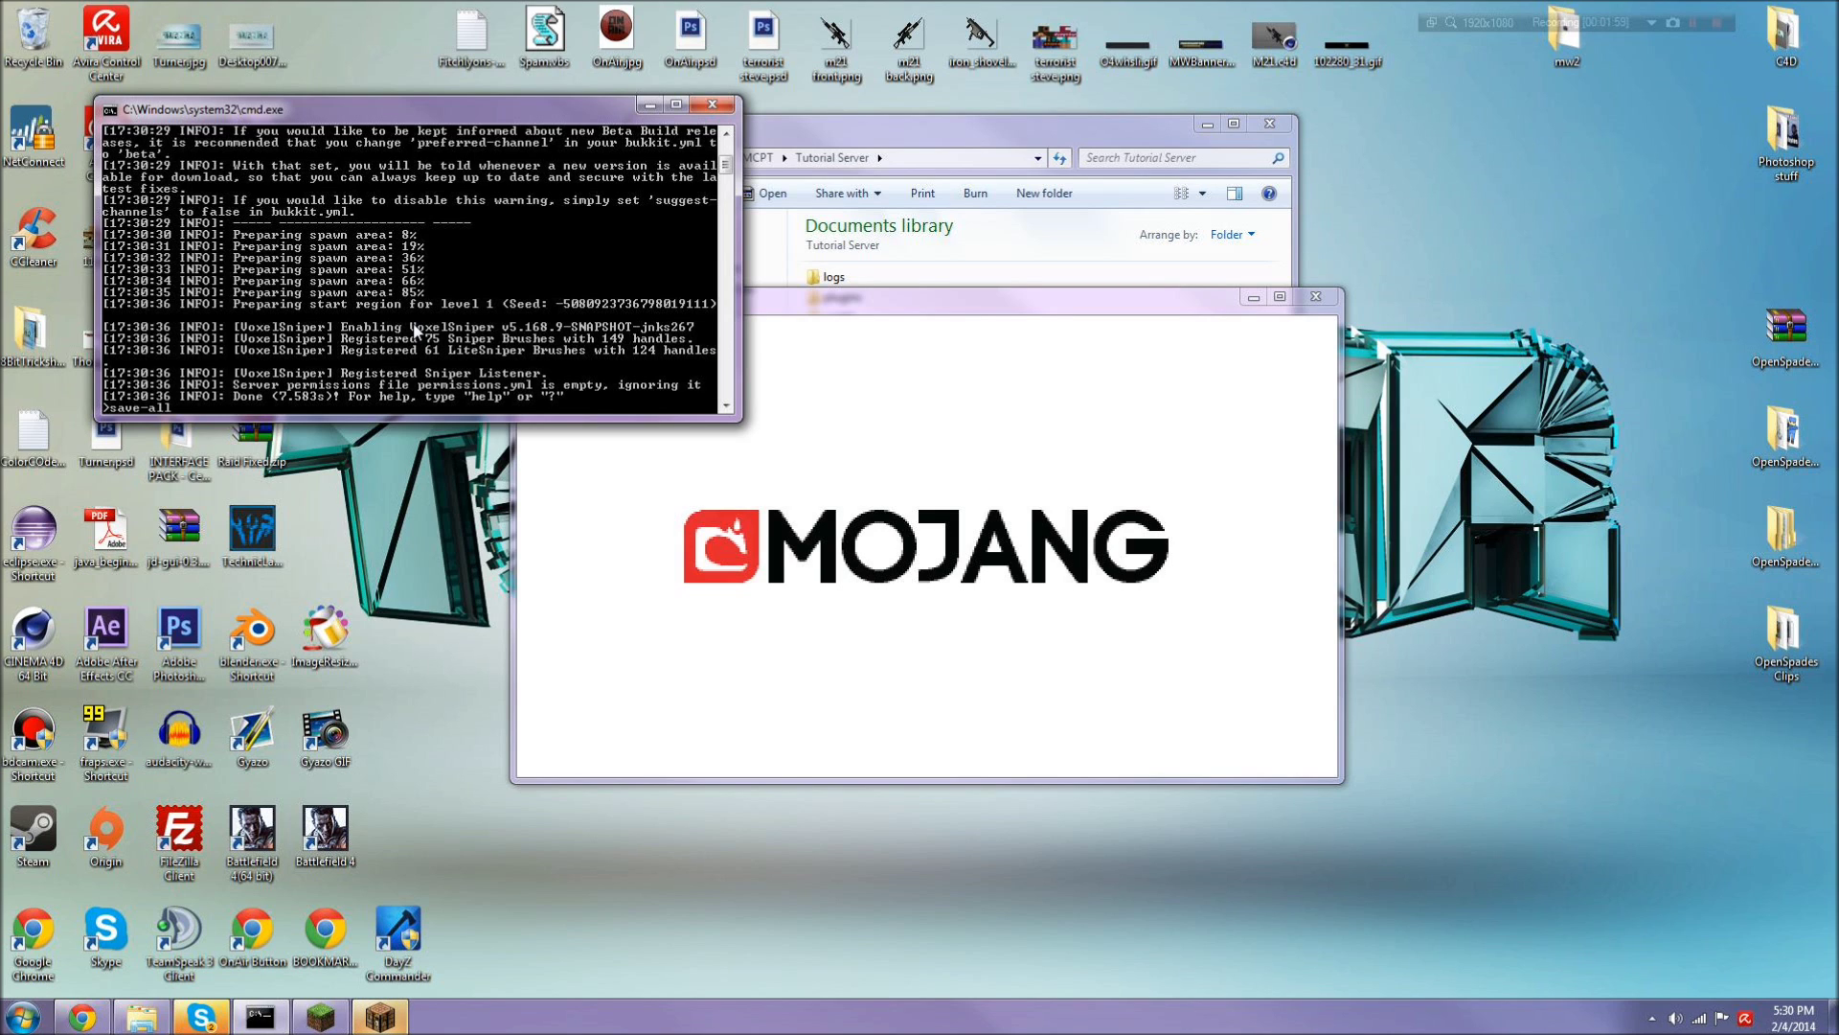
key("Return")
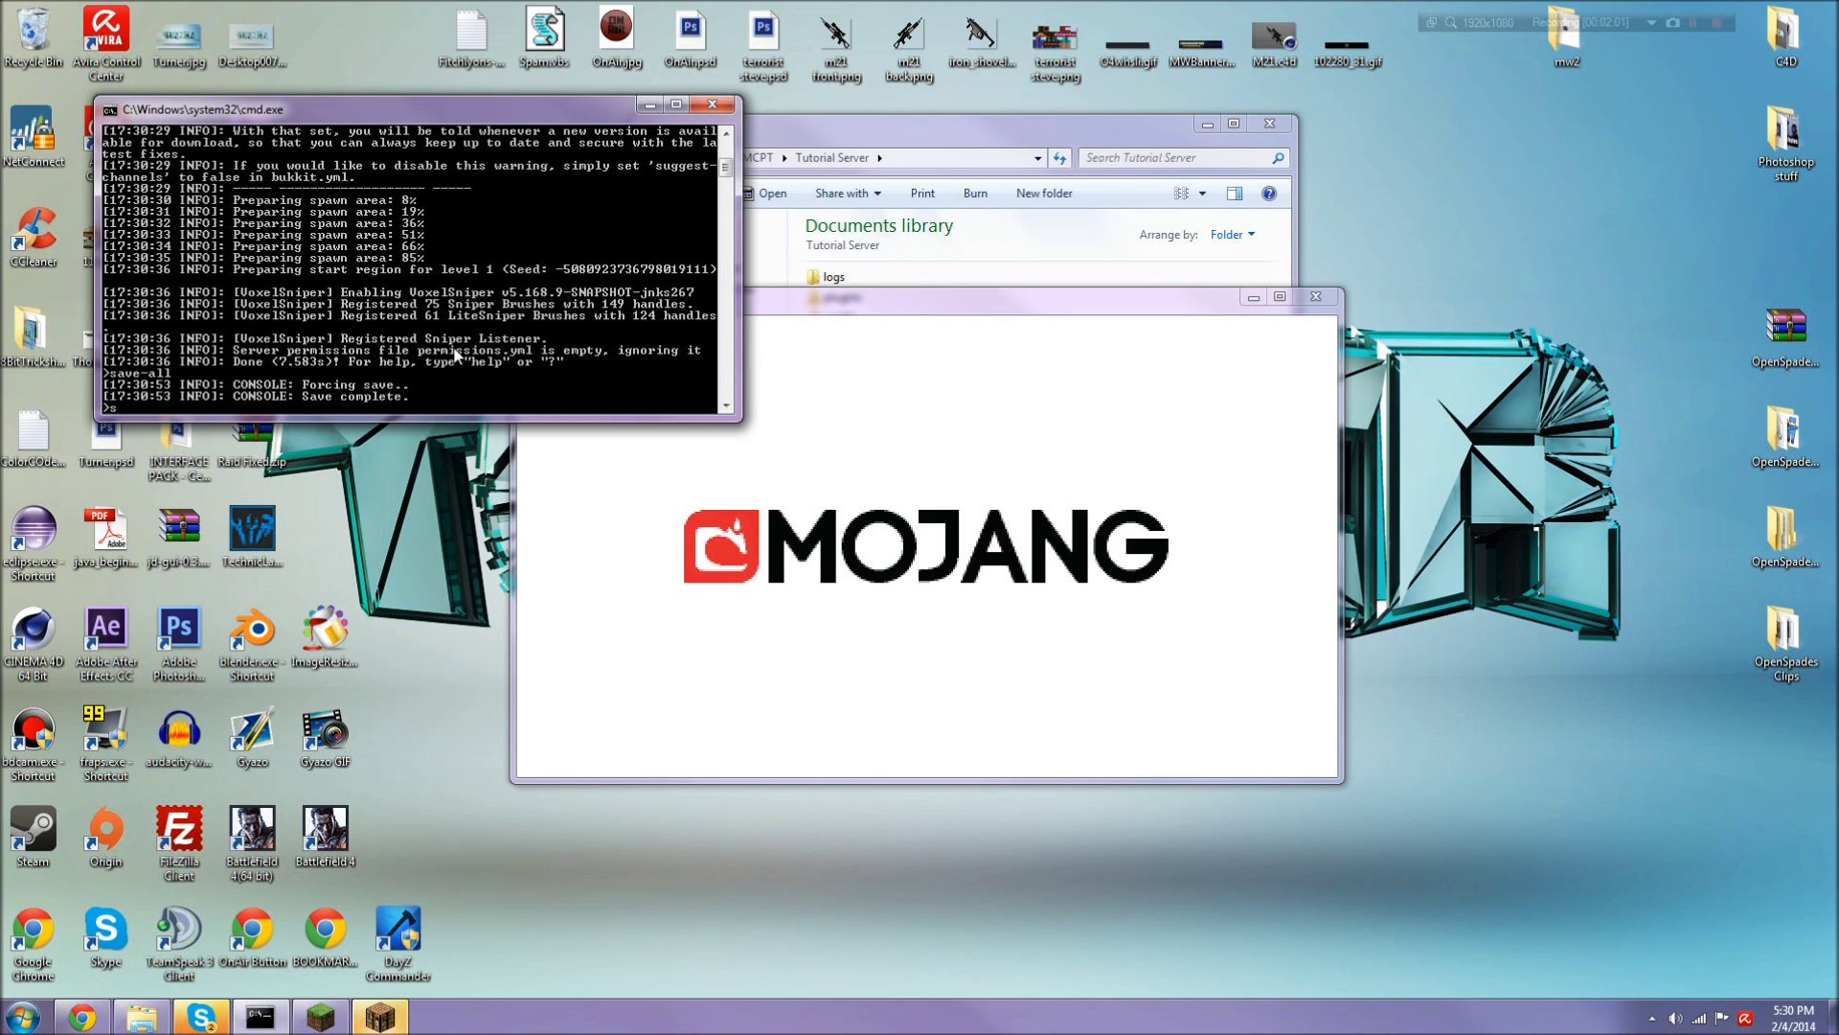
key("Return")
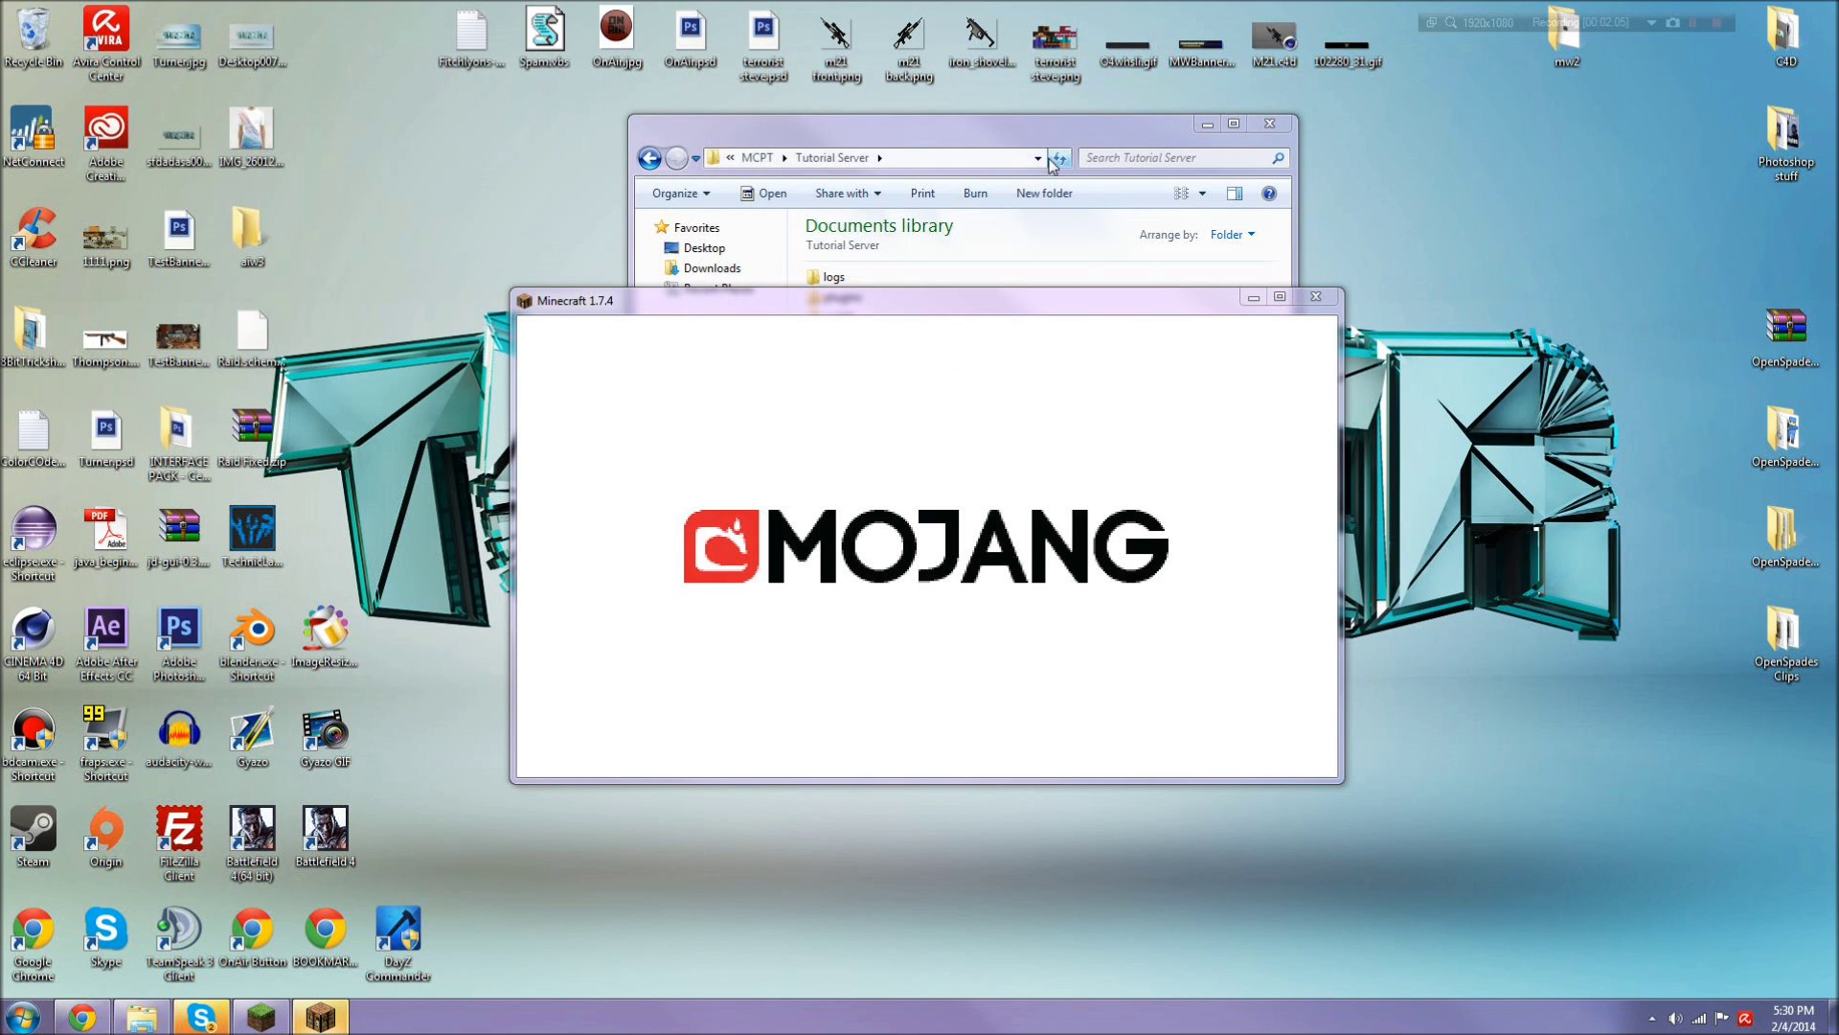
Step: Enlarge the Tutorial Server folder window and open config.yml from plugins\VoxelSniper in the text editor
left_click_drag(1025, 134, 931, 228)
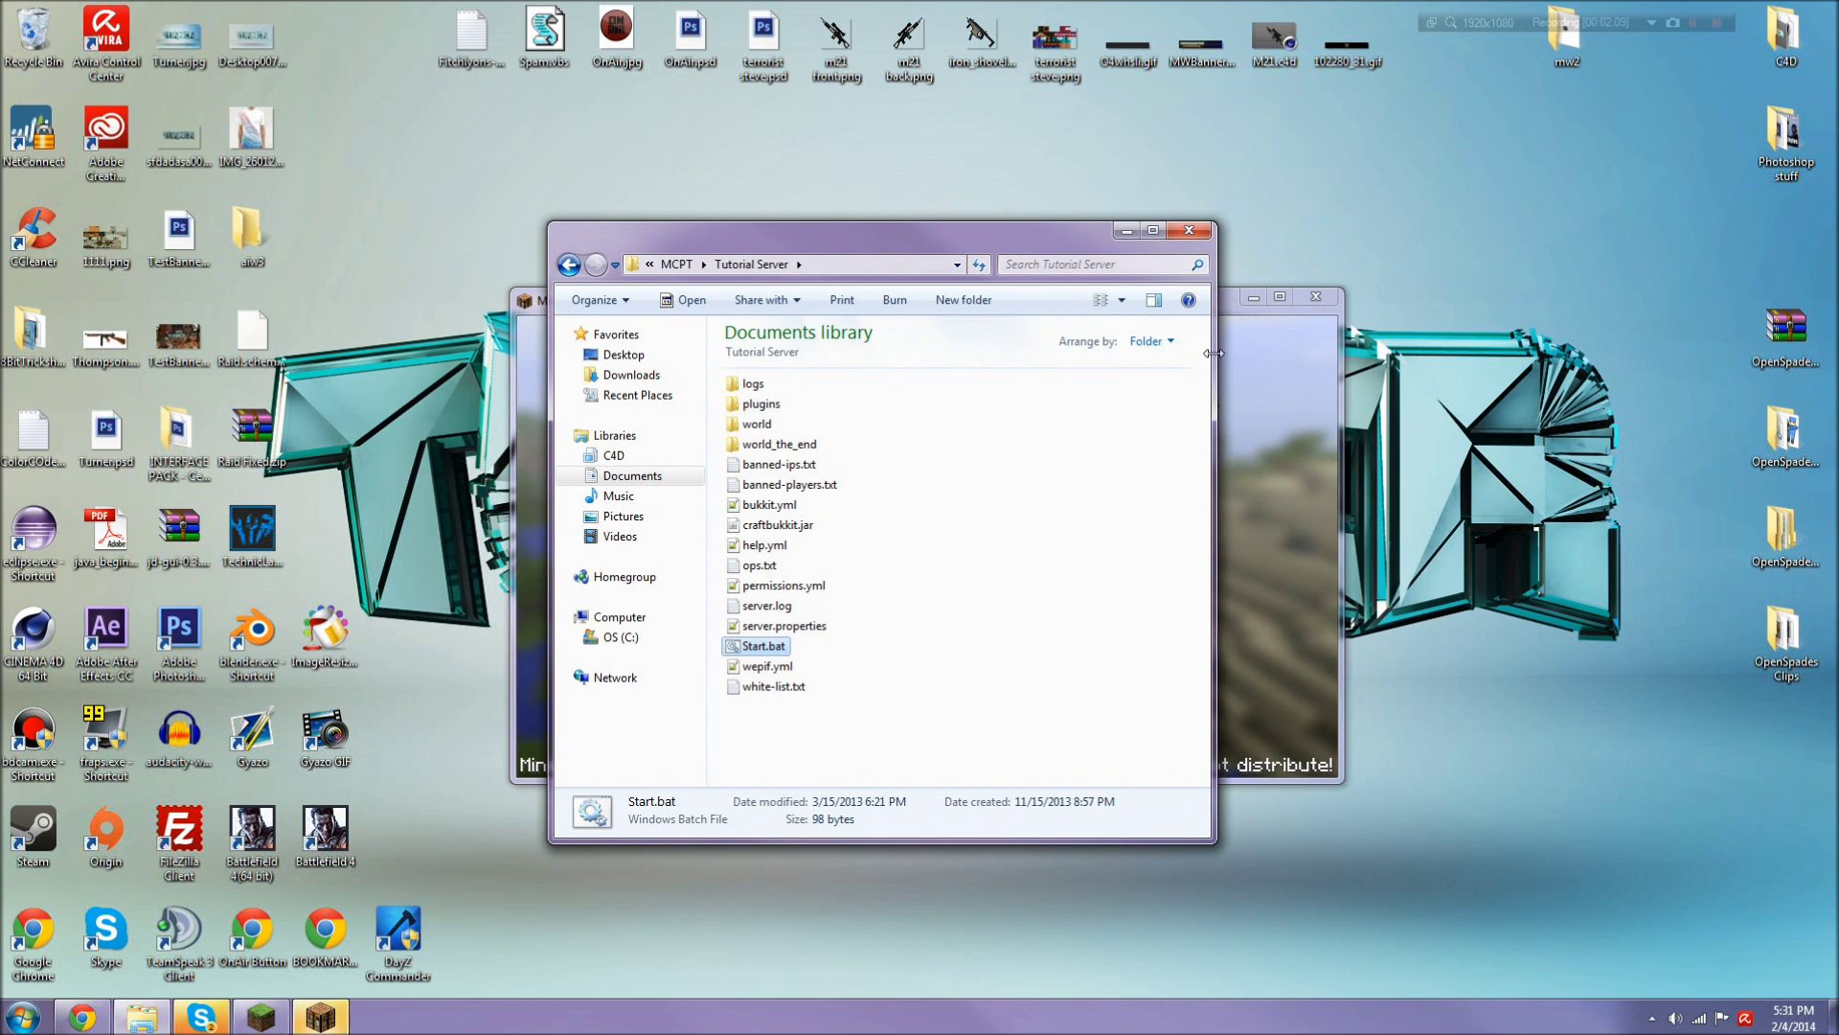
left_click_drag(1217, 367, 1314, 367)
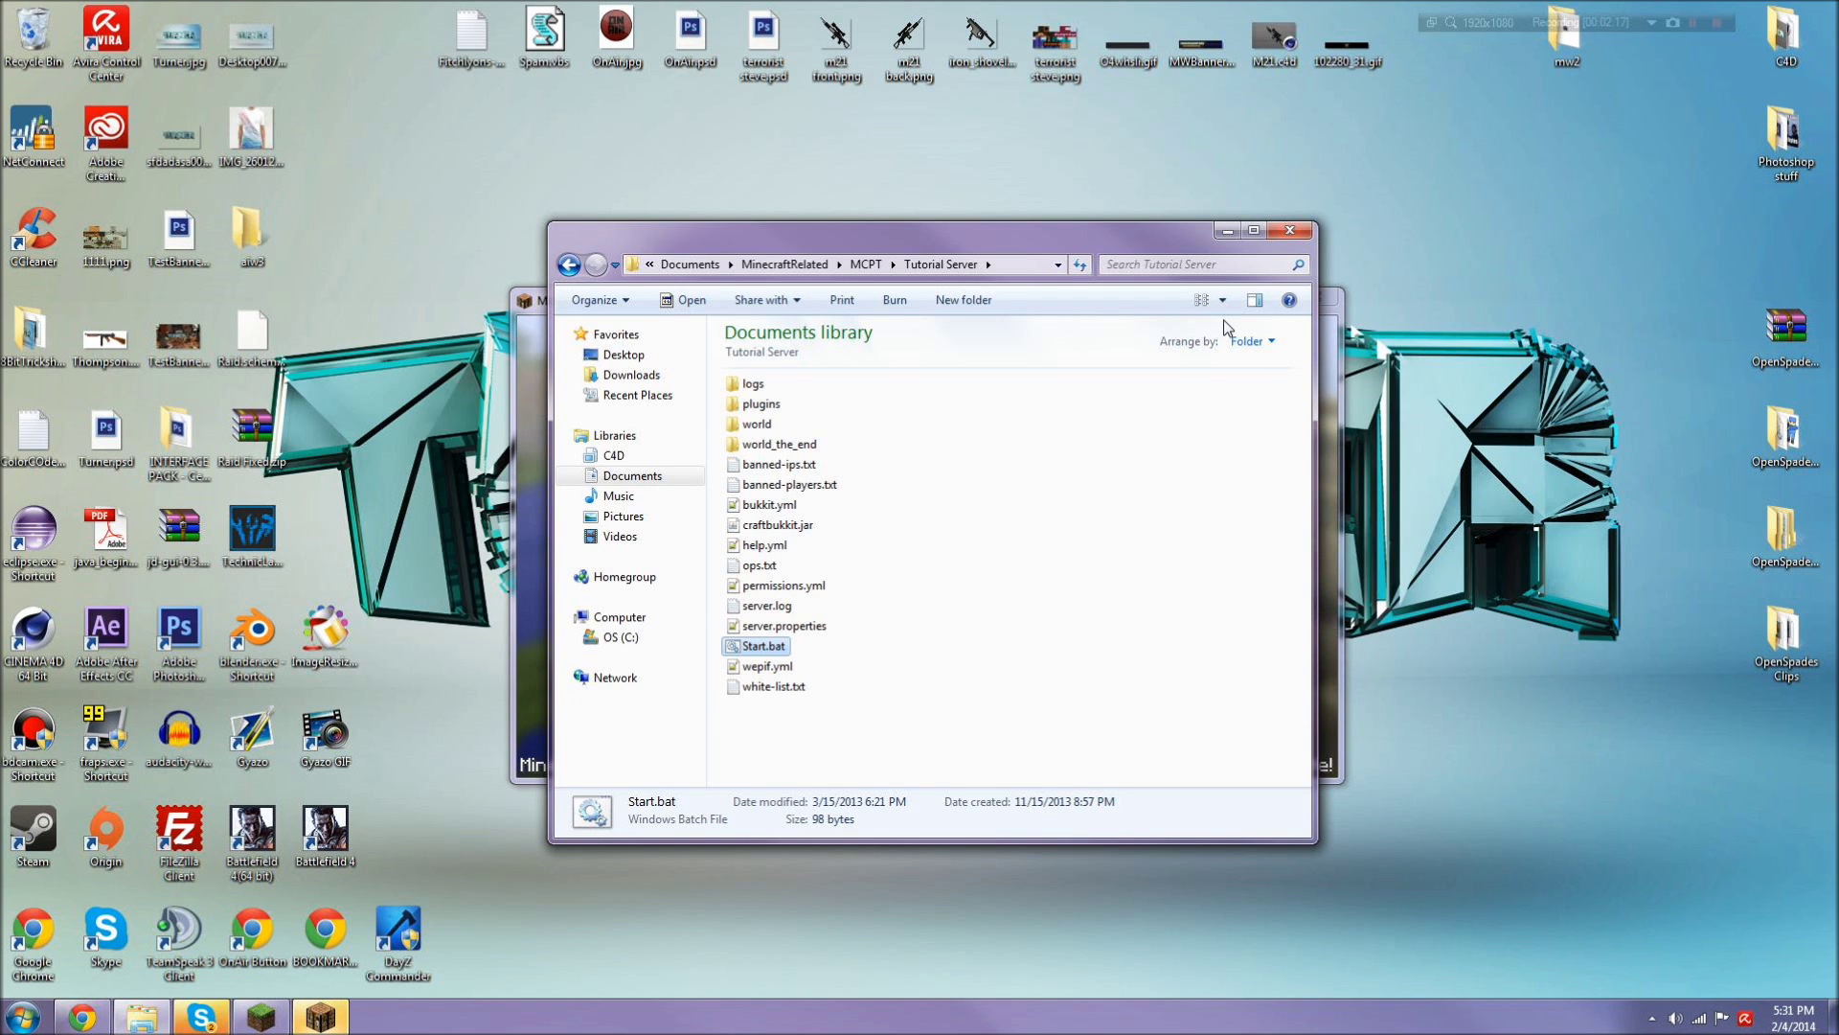
double_click(783, 405)
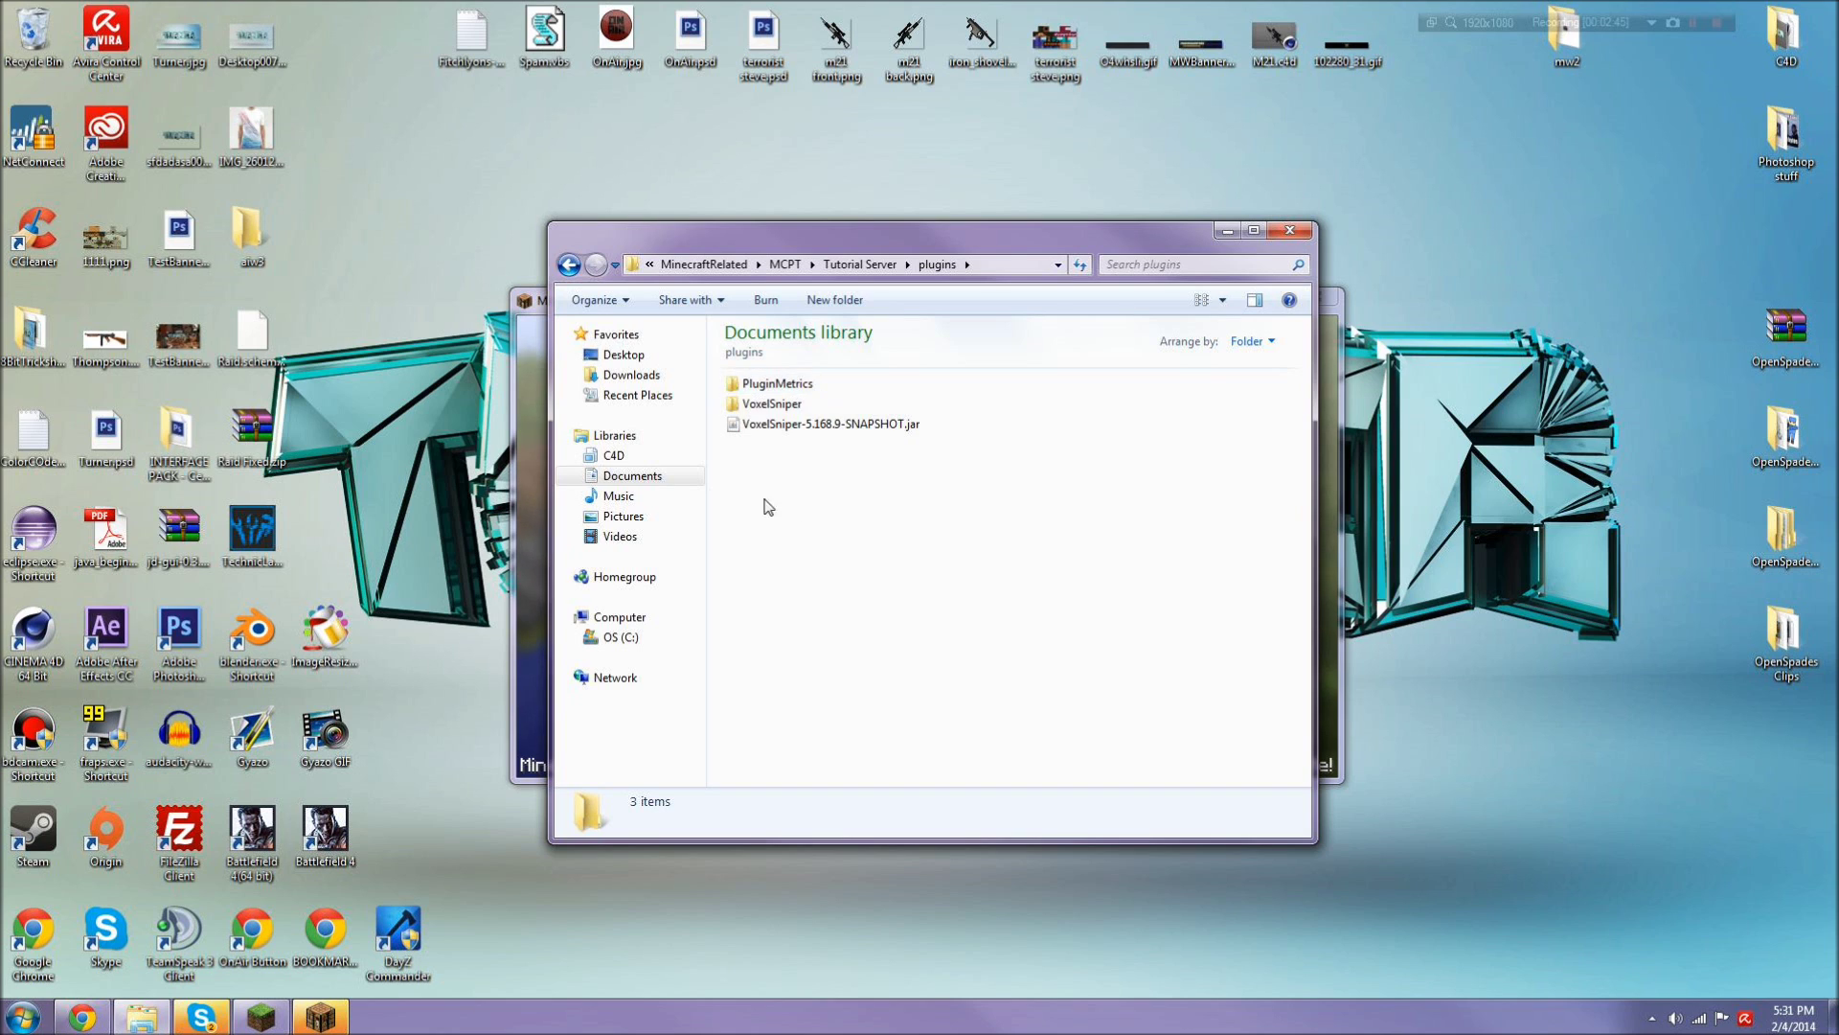
double_click(795, 408)
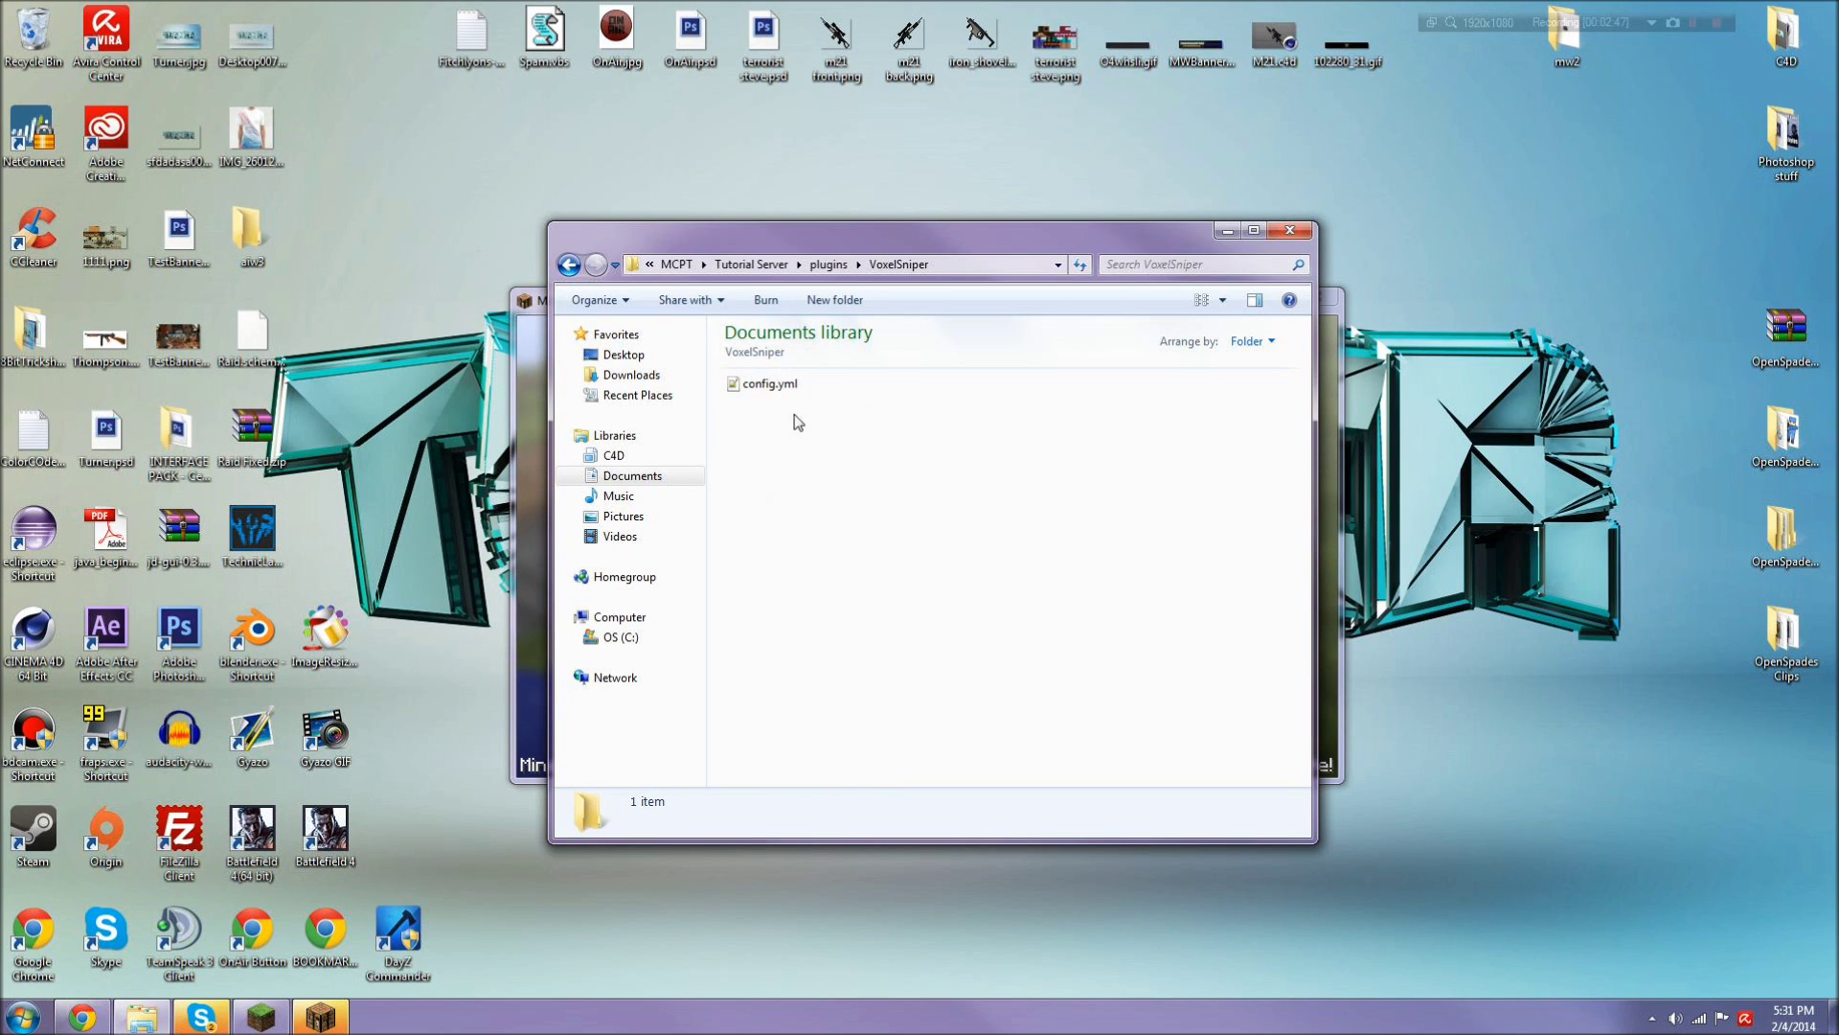
double_click(766, 385)
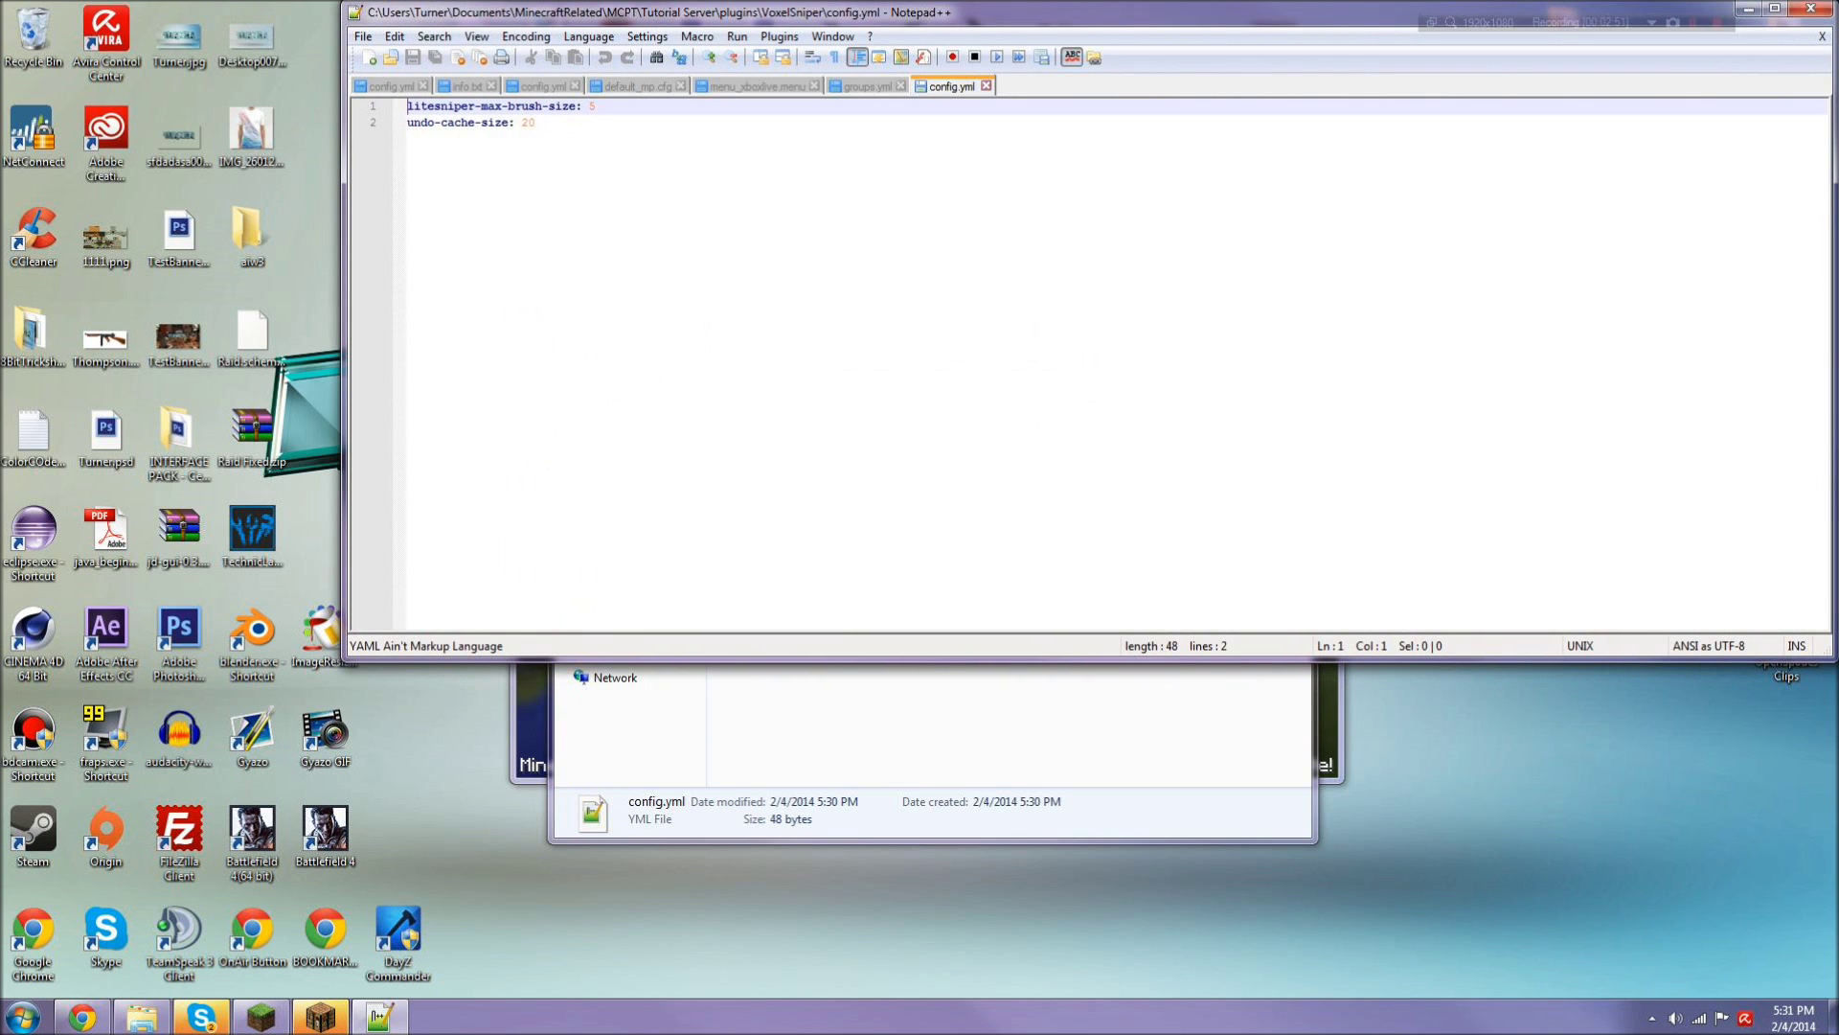
Step: Examine the litesniper-max-brush-size and undo-cache-size settings in config.yml, selecting the brush size value
left_click_drag(537, 123, 397, 111)
left_click(536, 123)
key("ctrl+a")
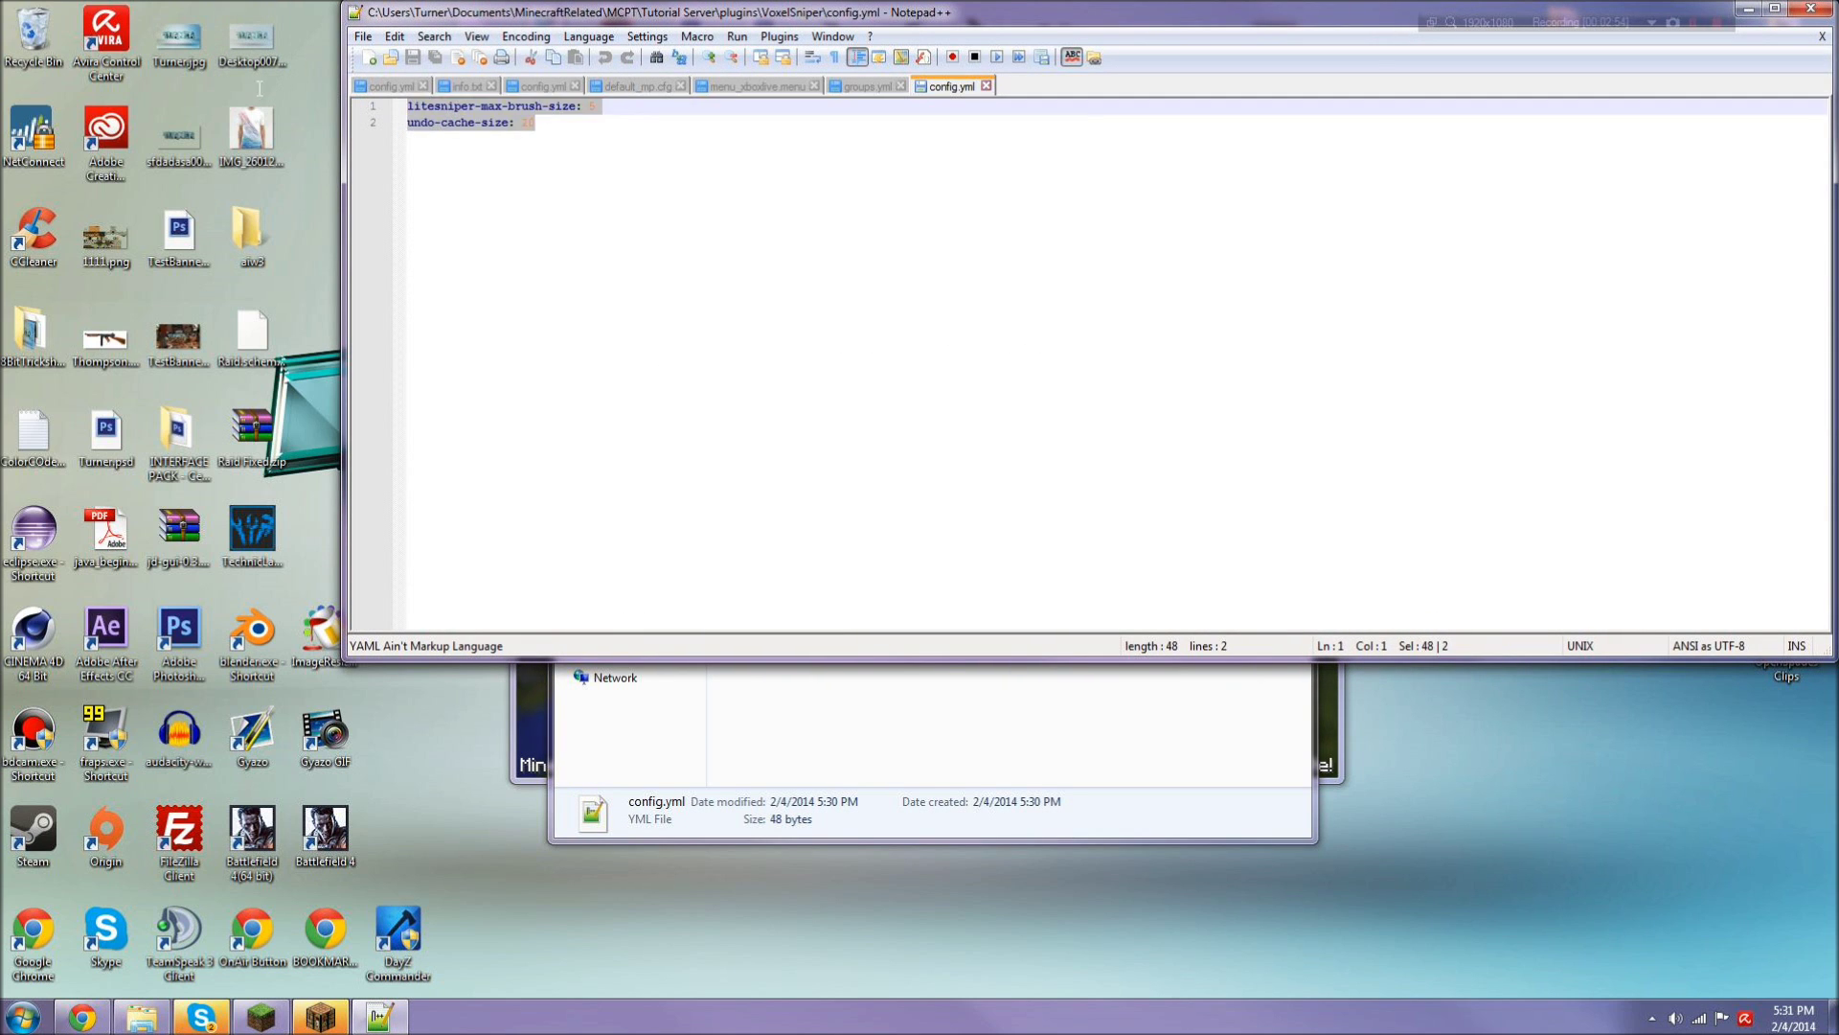
left_click(522, 123)
left_click_drag(596, 106, 588, 107)
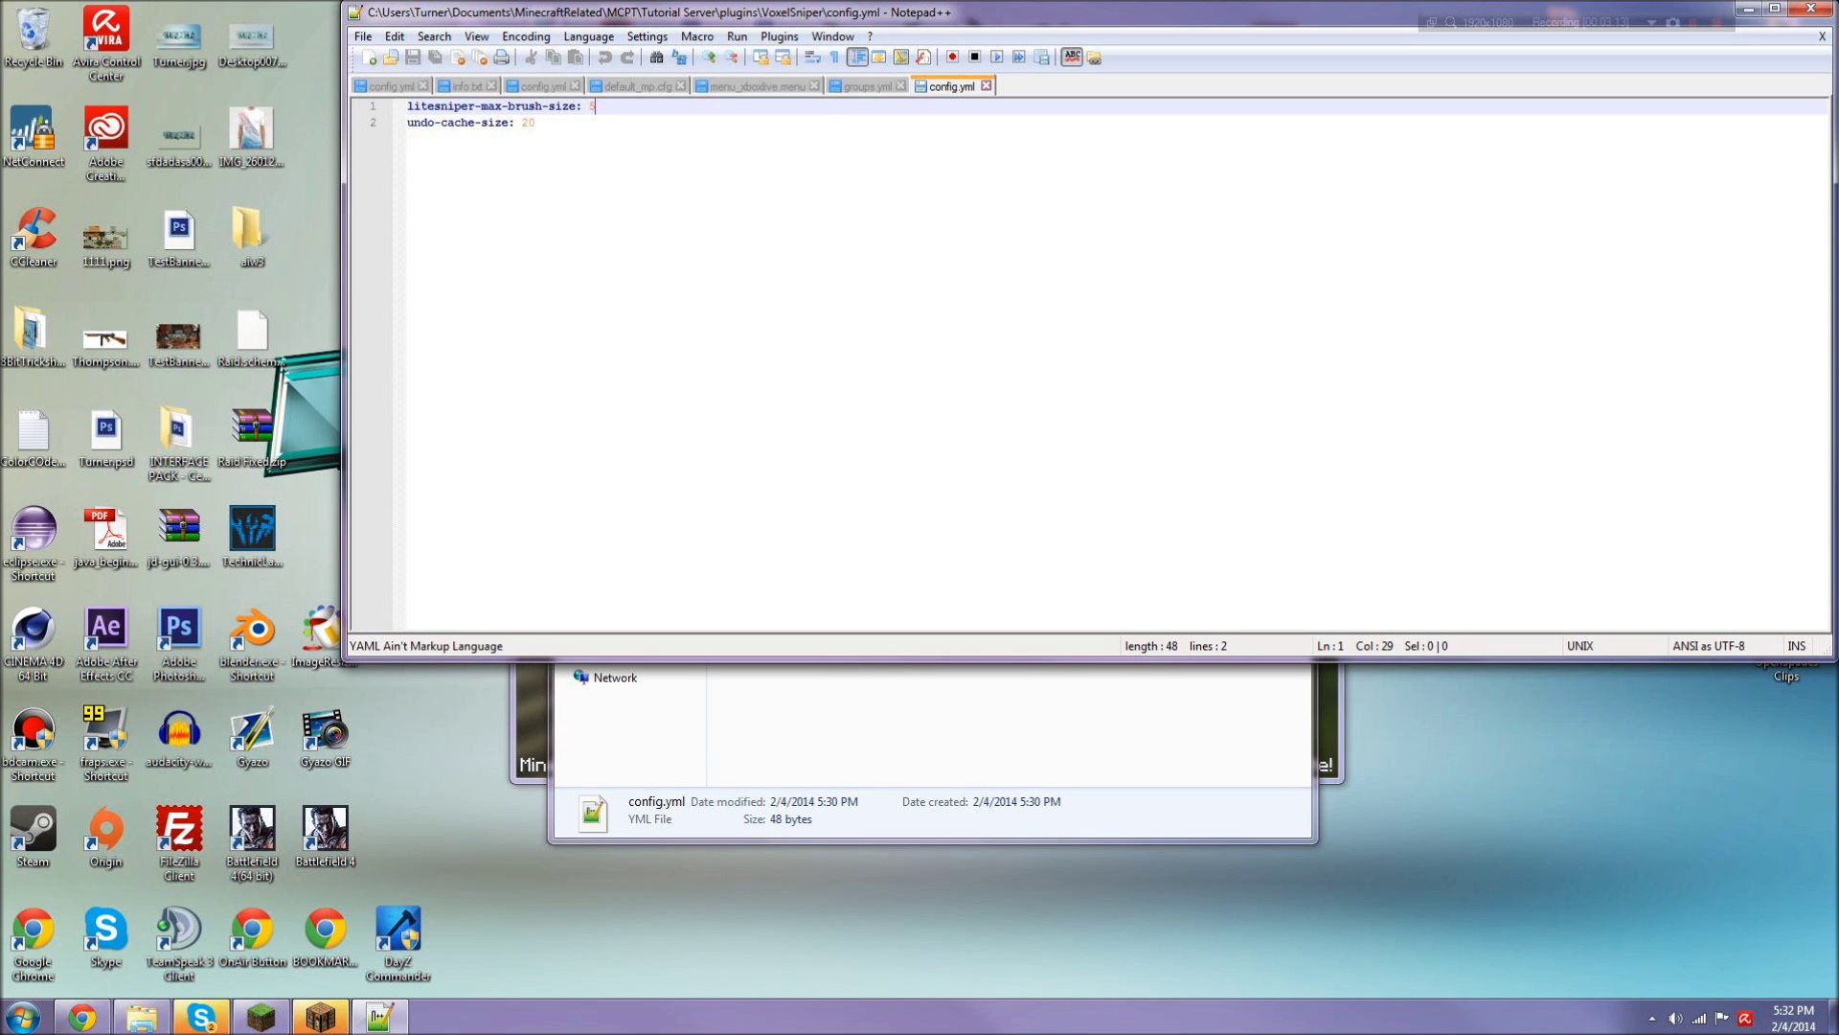
key("shift+Left")
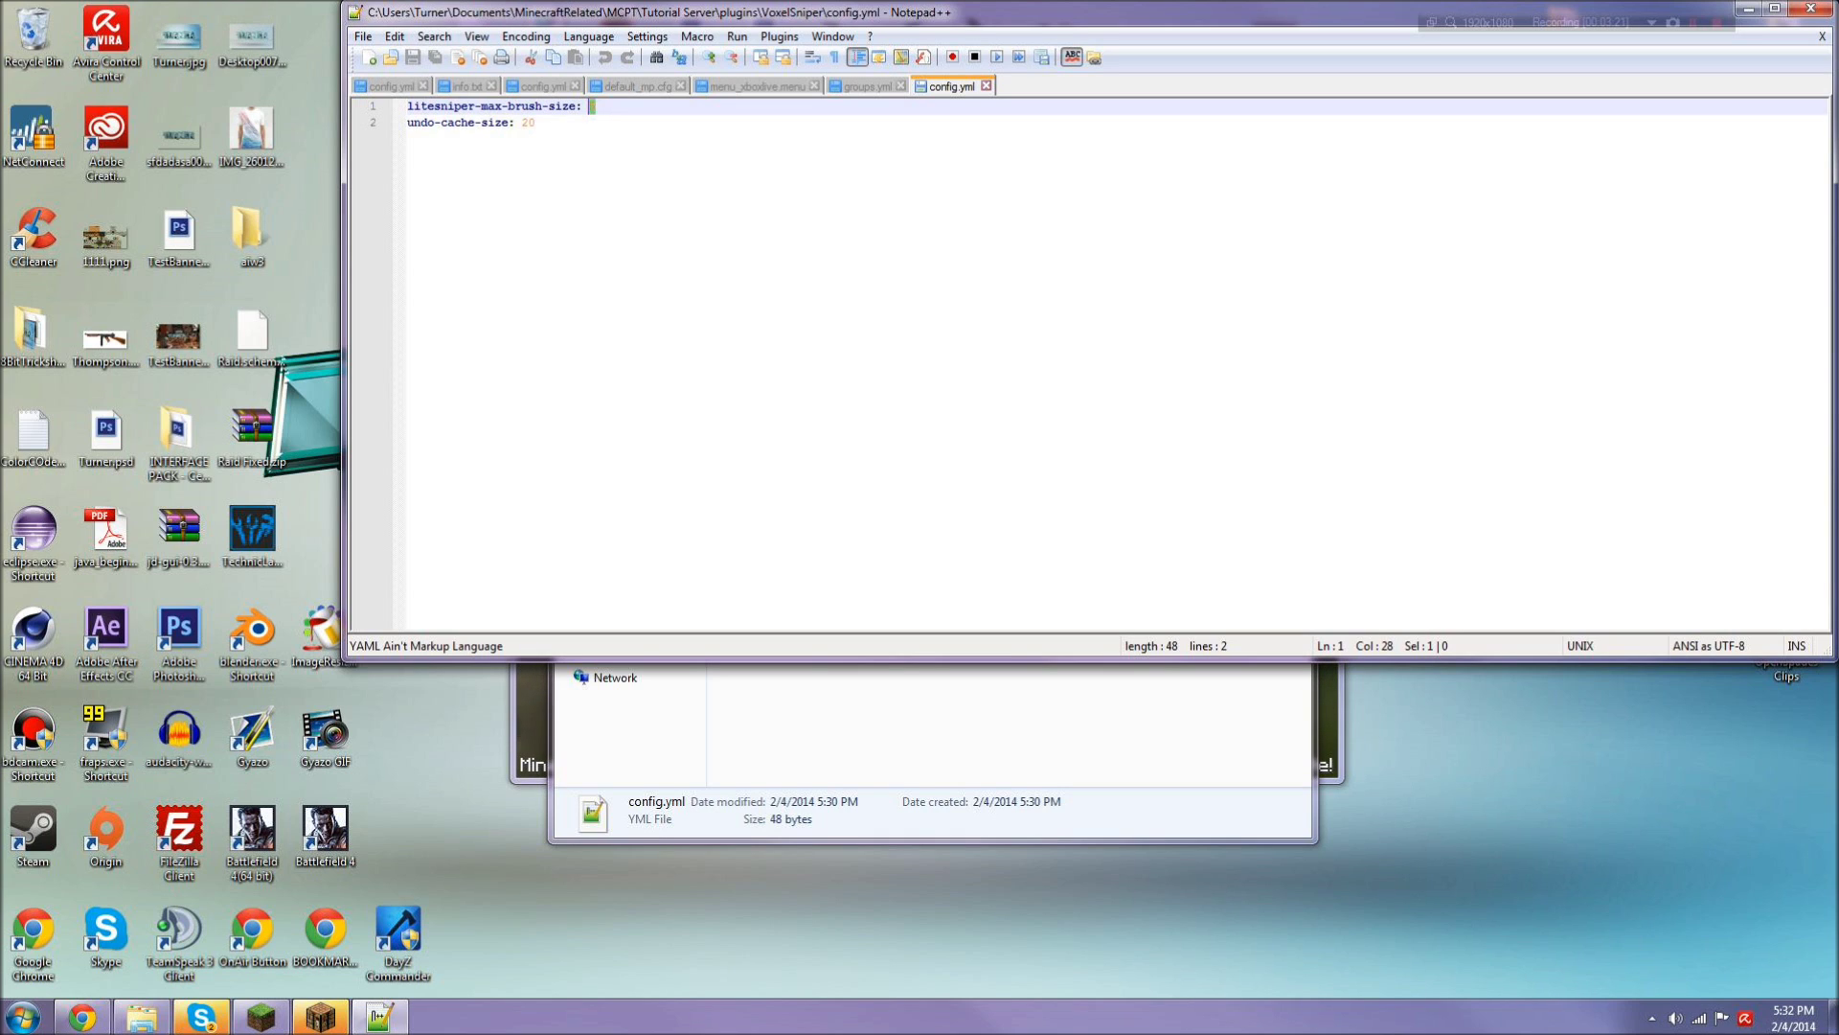
Step: Examine the undo-cache-size value in config.yml and close the text editor
left_click_drag(535, 123, 521, 122)
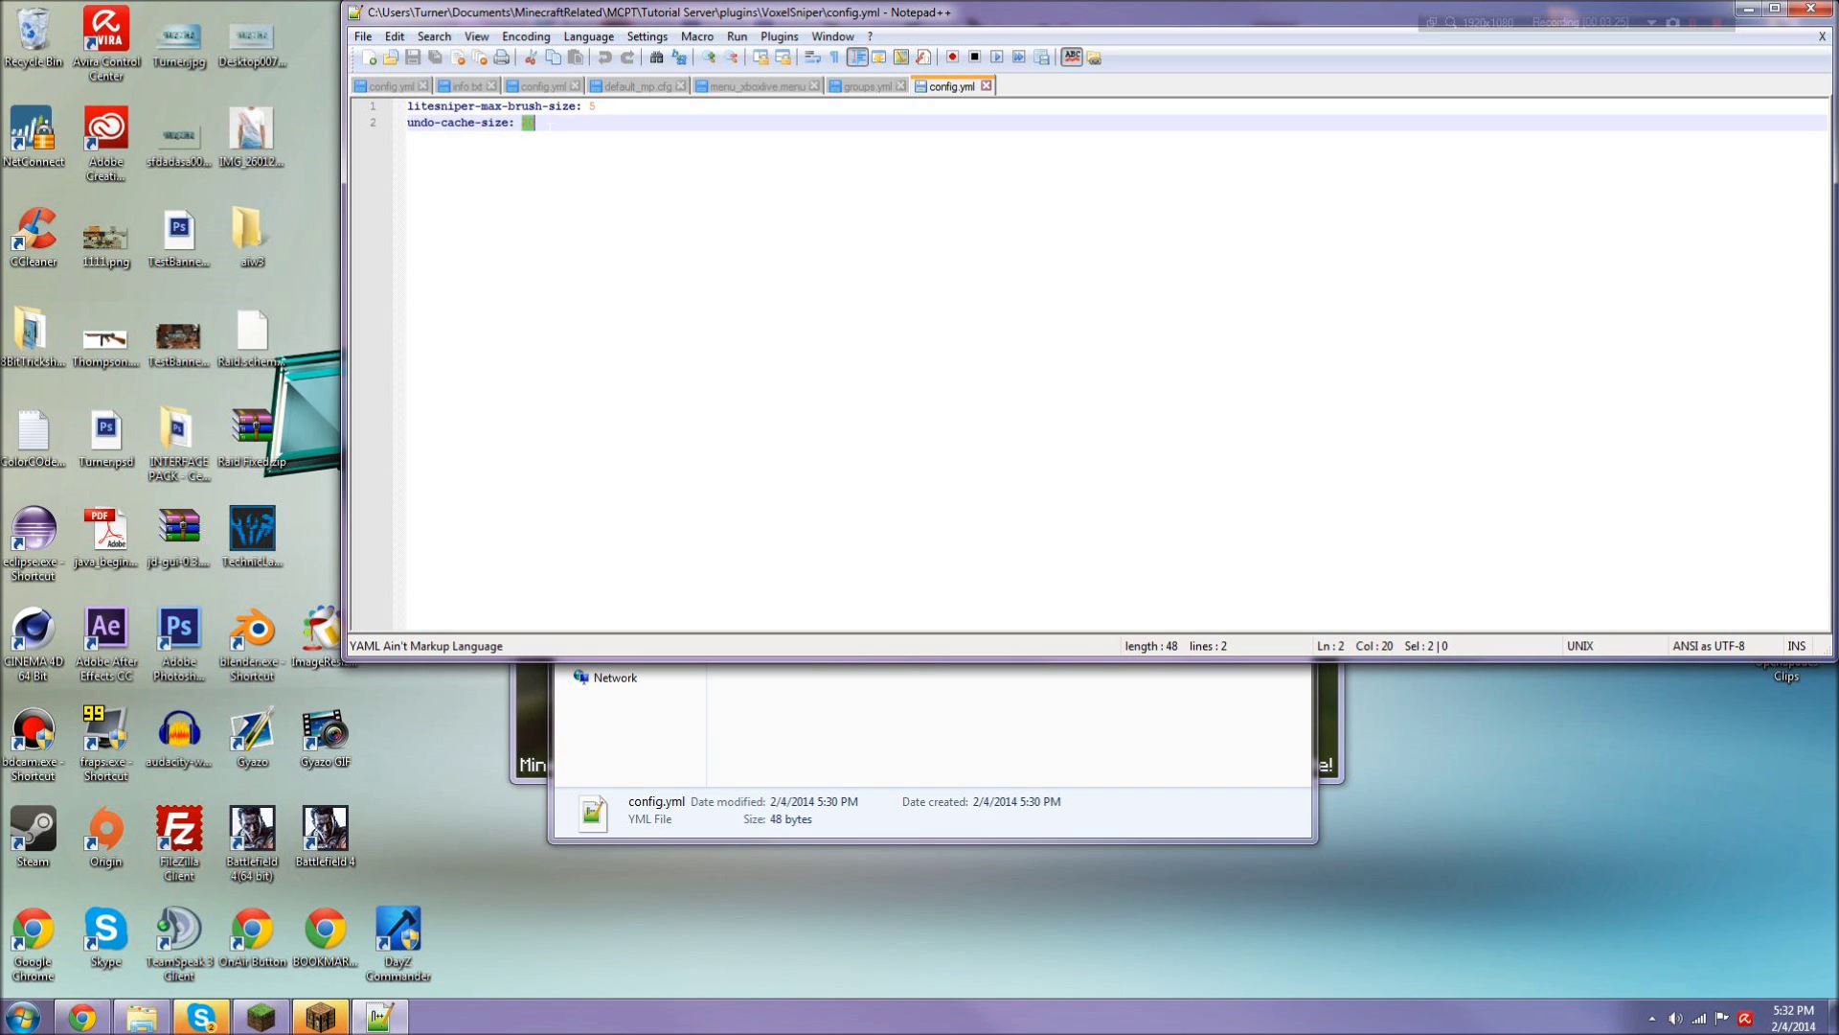
left_click(555, 124)
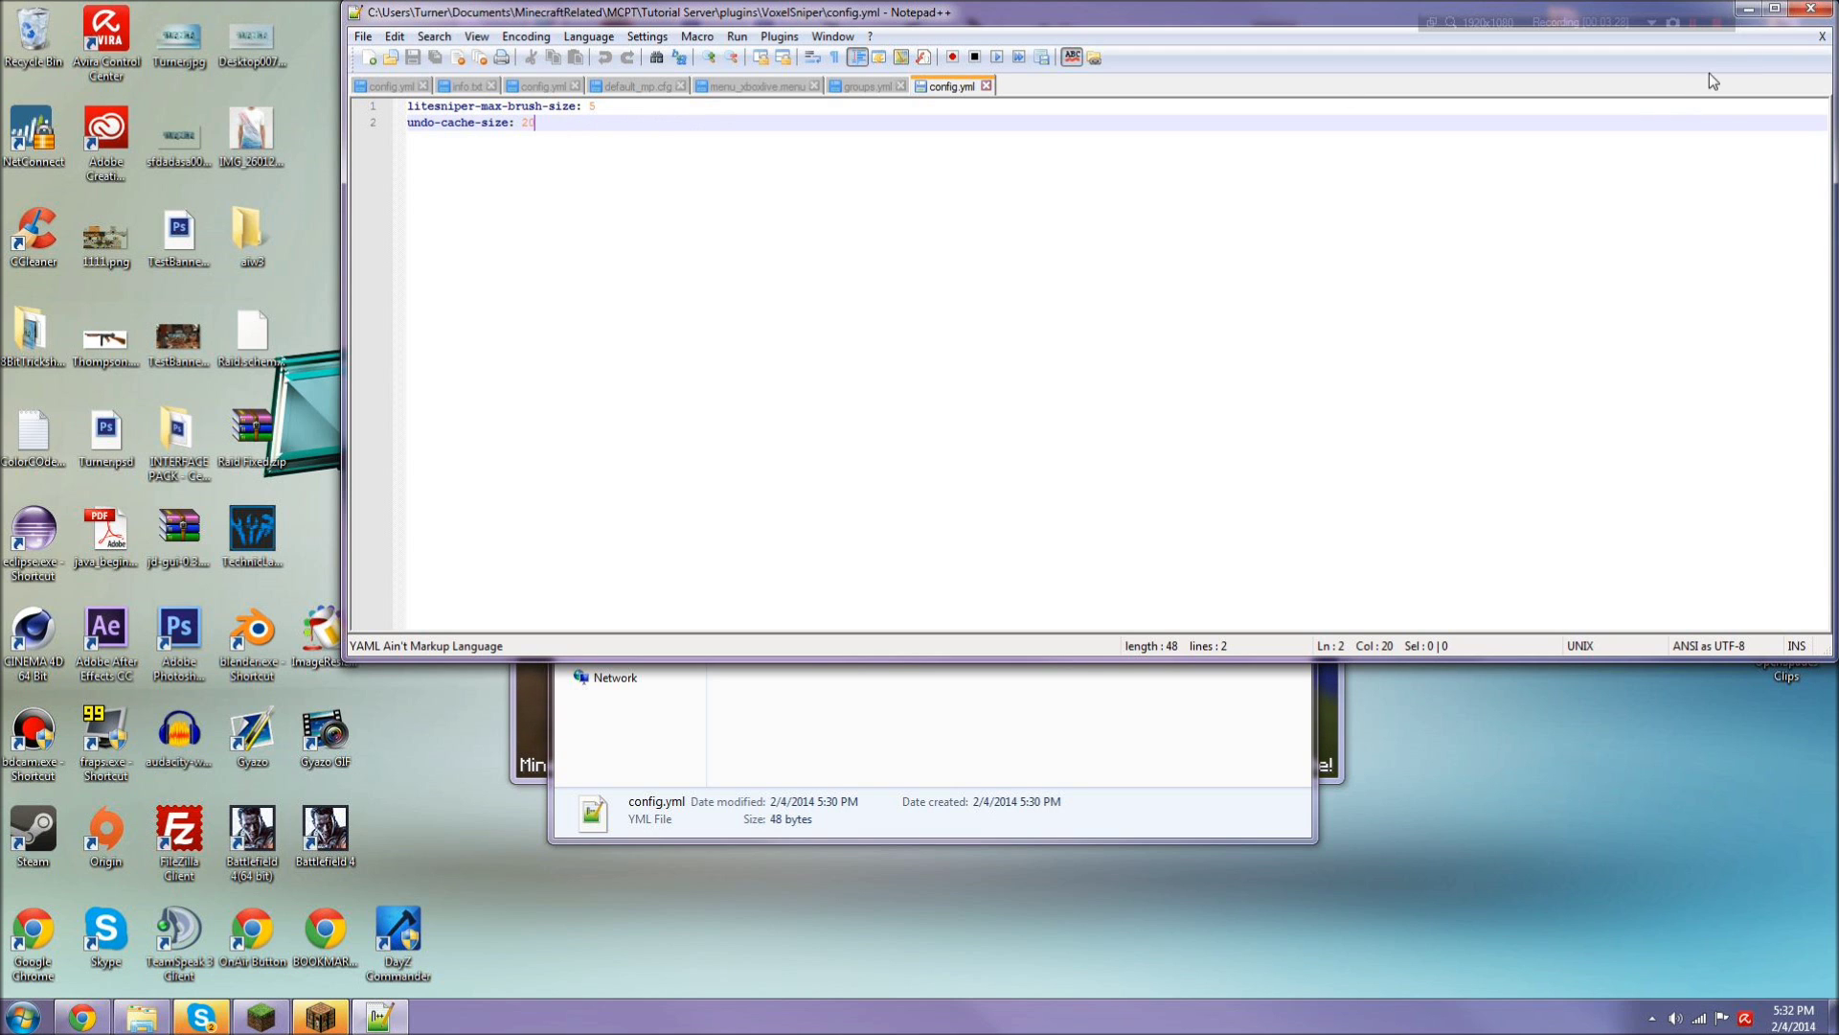
left_click(1820, 11)
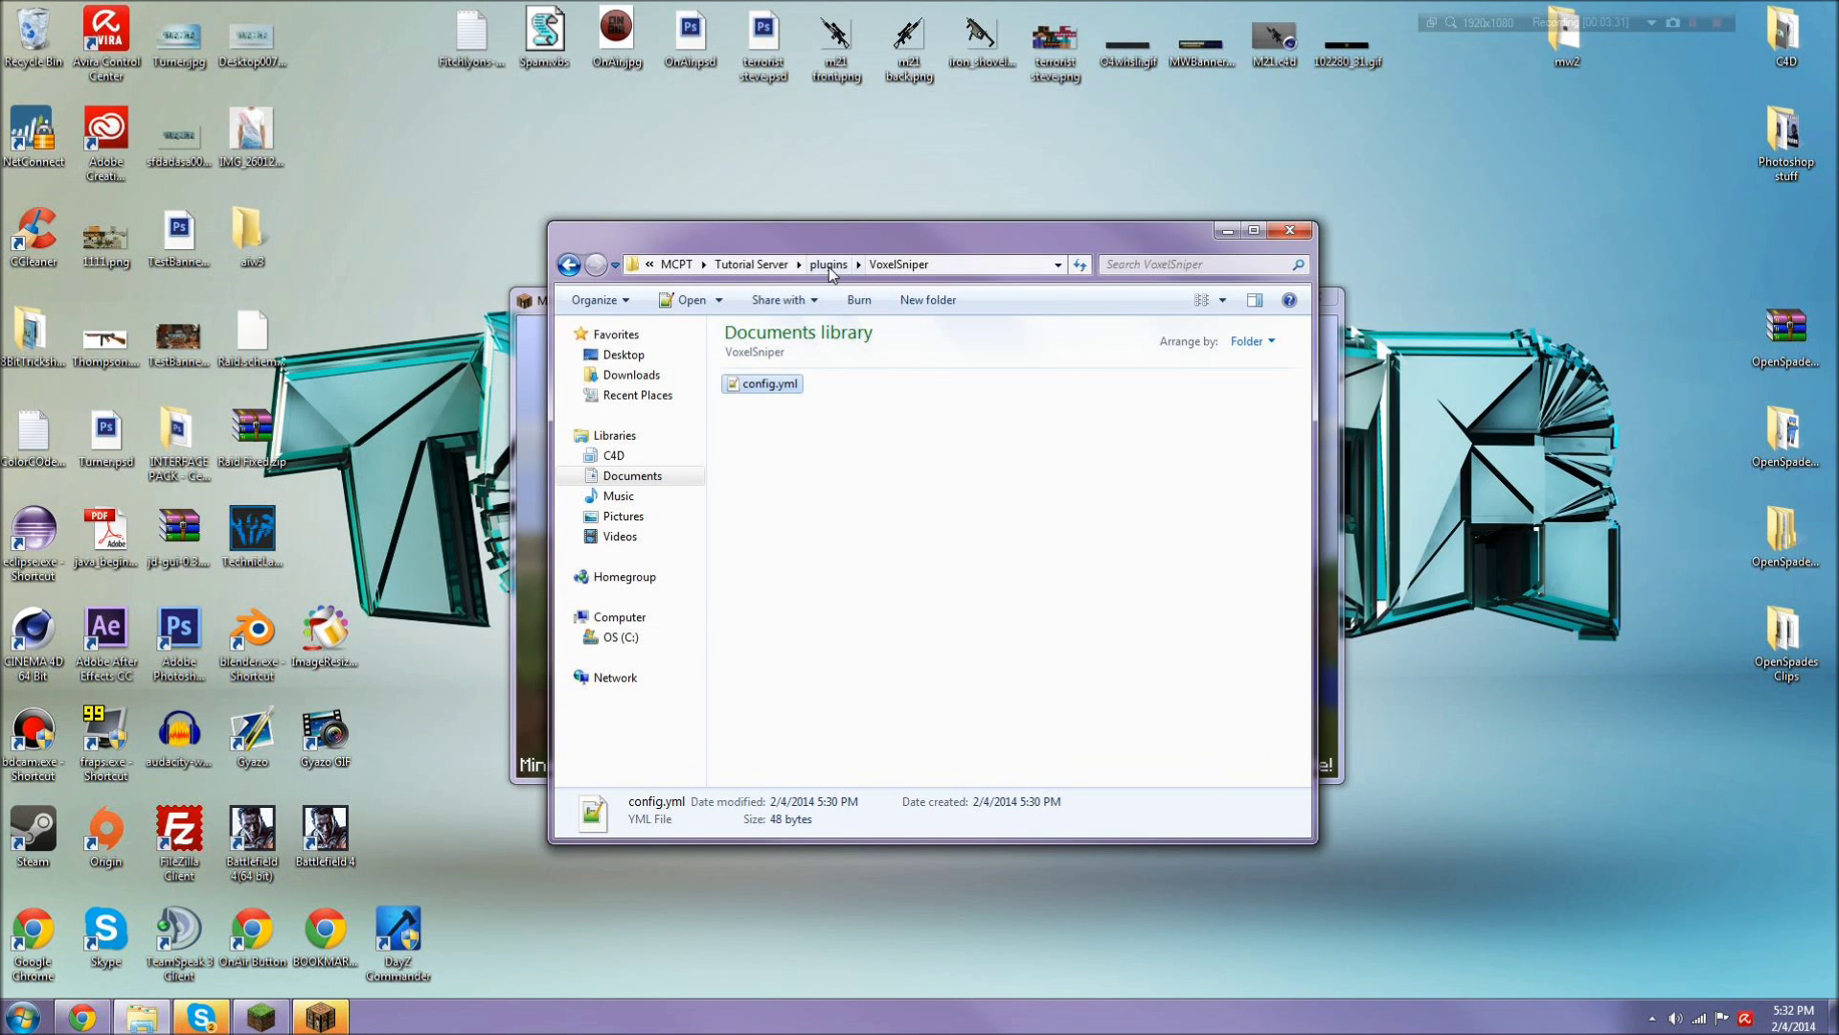
Step: Return to the Tutorial Server folder and start the server with Start.bat
left_click(829, 265)
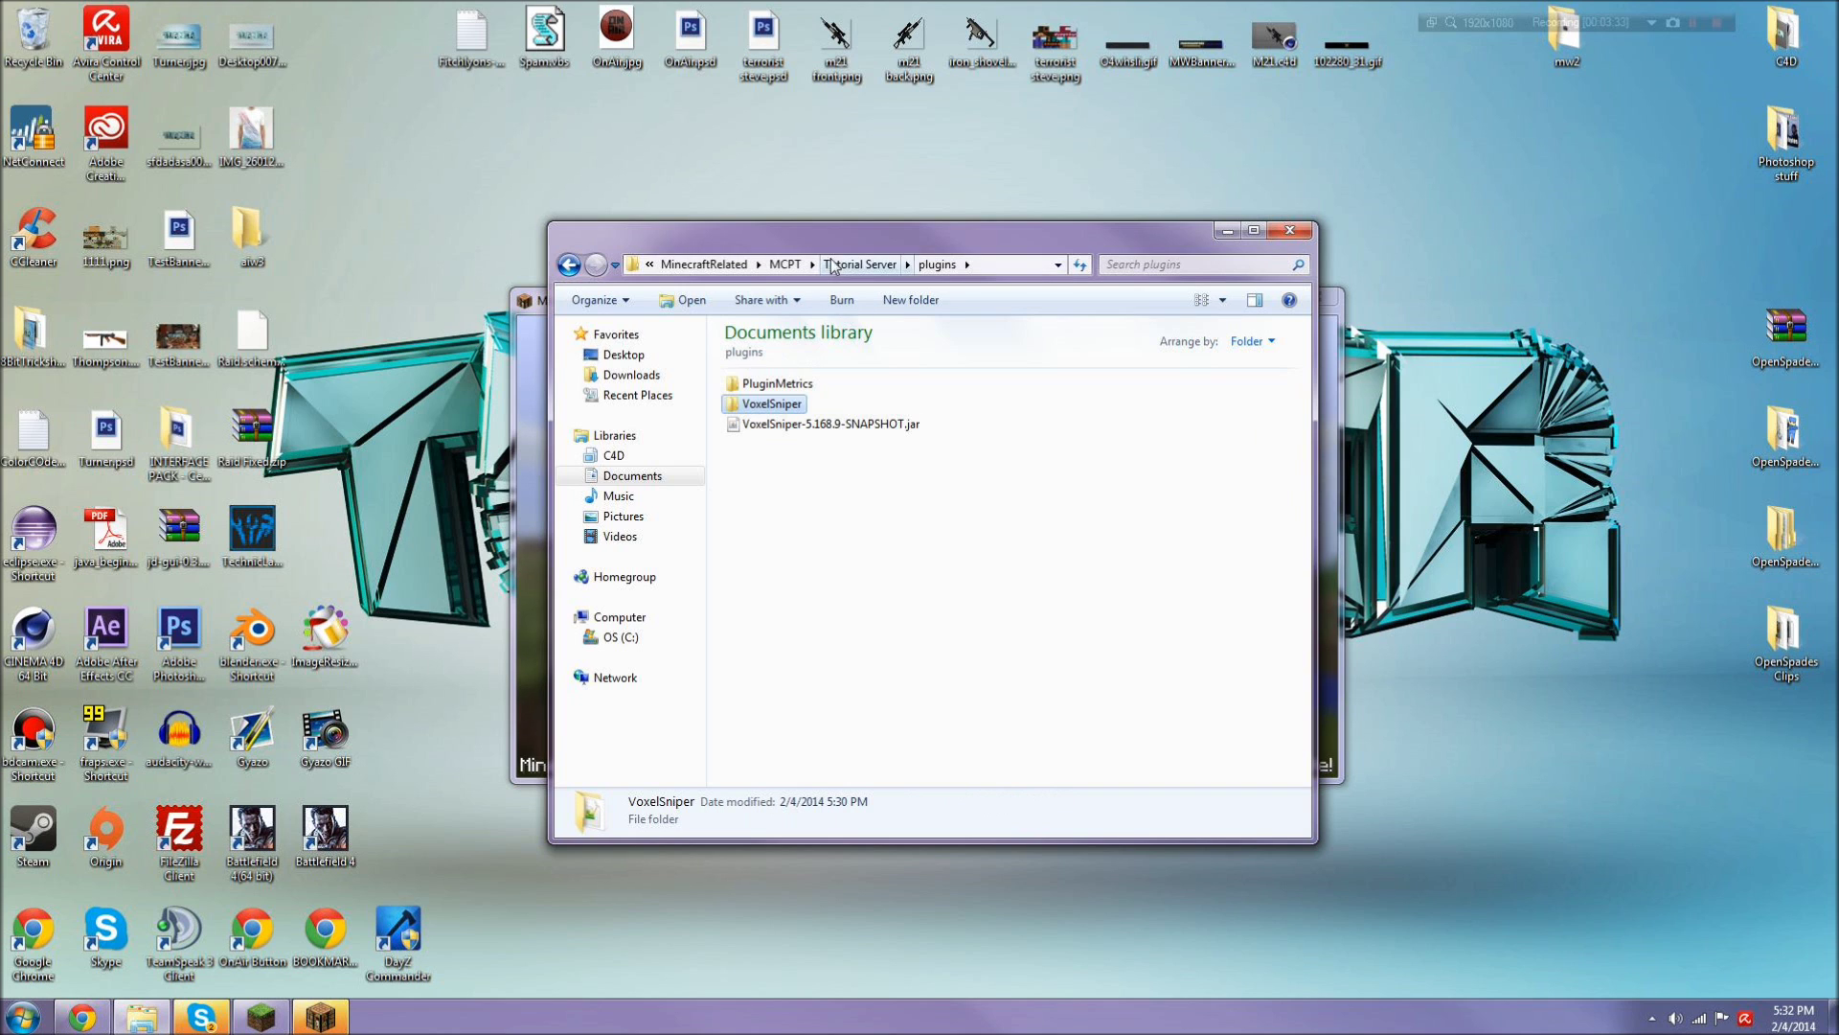
left_click(850, 266)
double_click(763, 646)
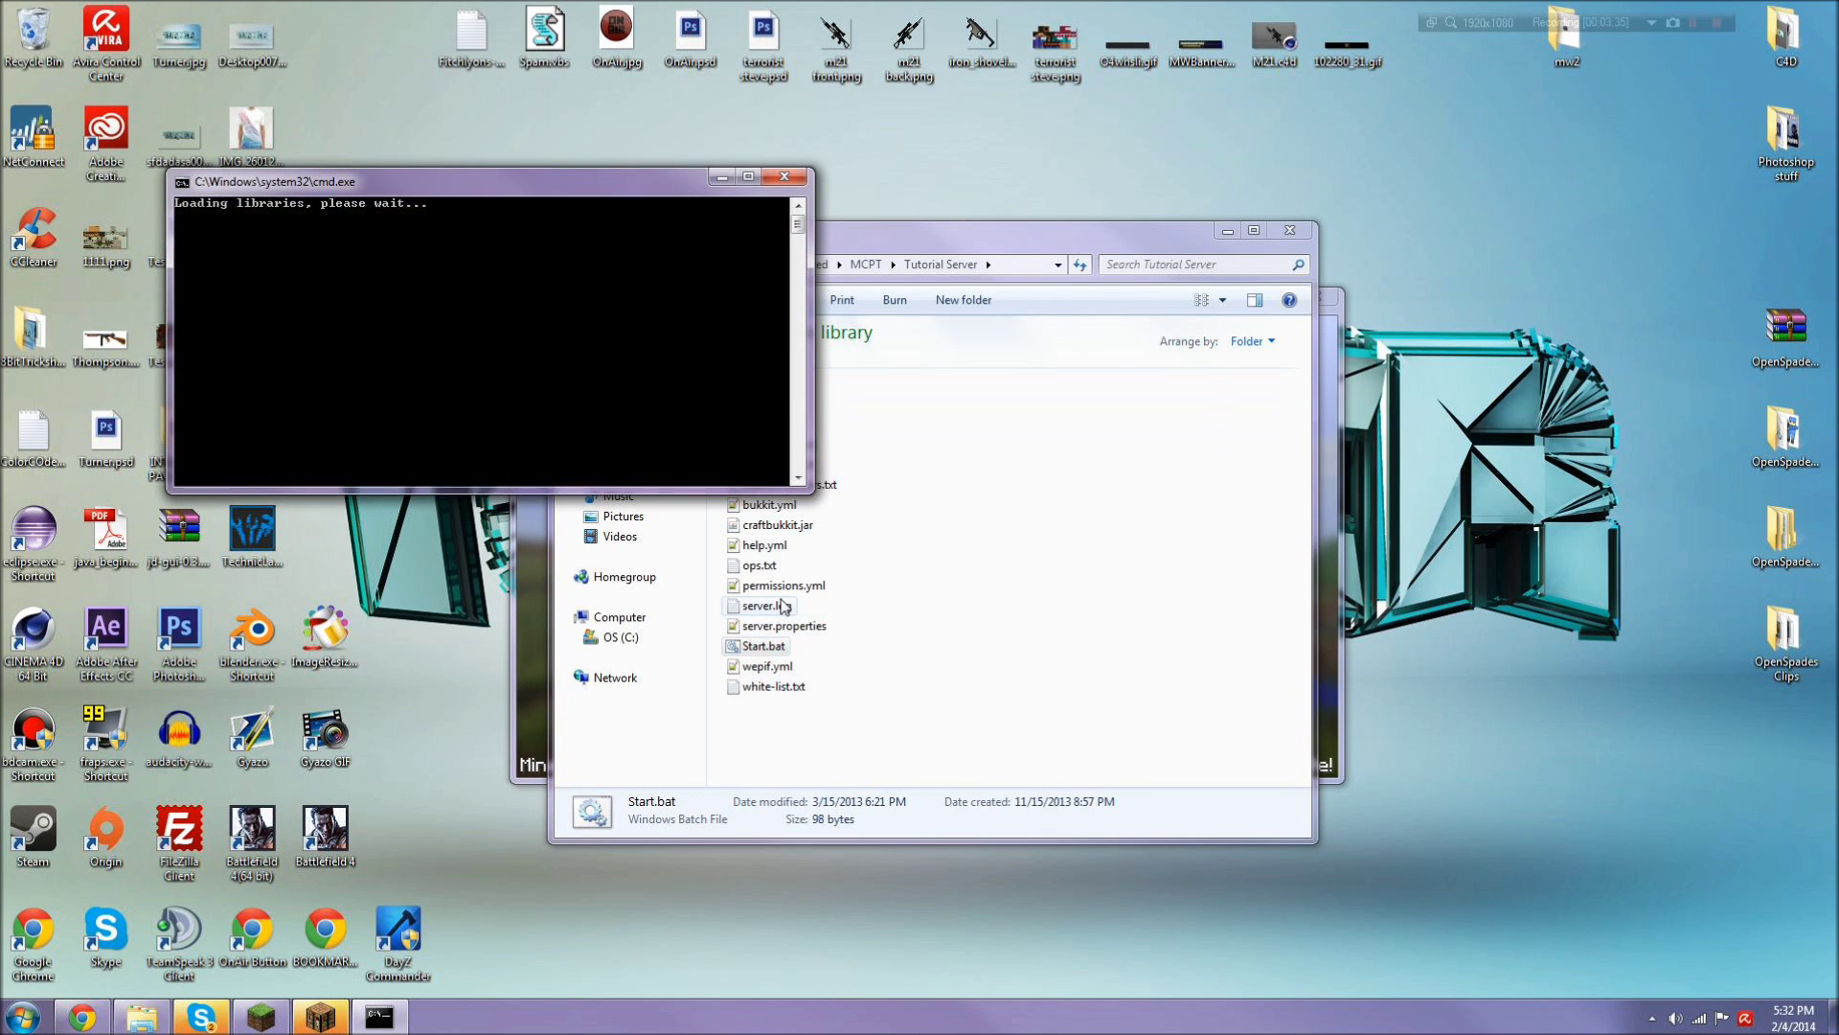
Step: Switch to the browser and find the installation and permission instructions on the VoxelSniper wiki page
left_click(141, 1017)
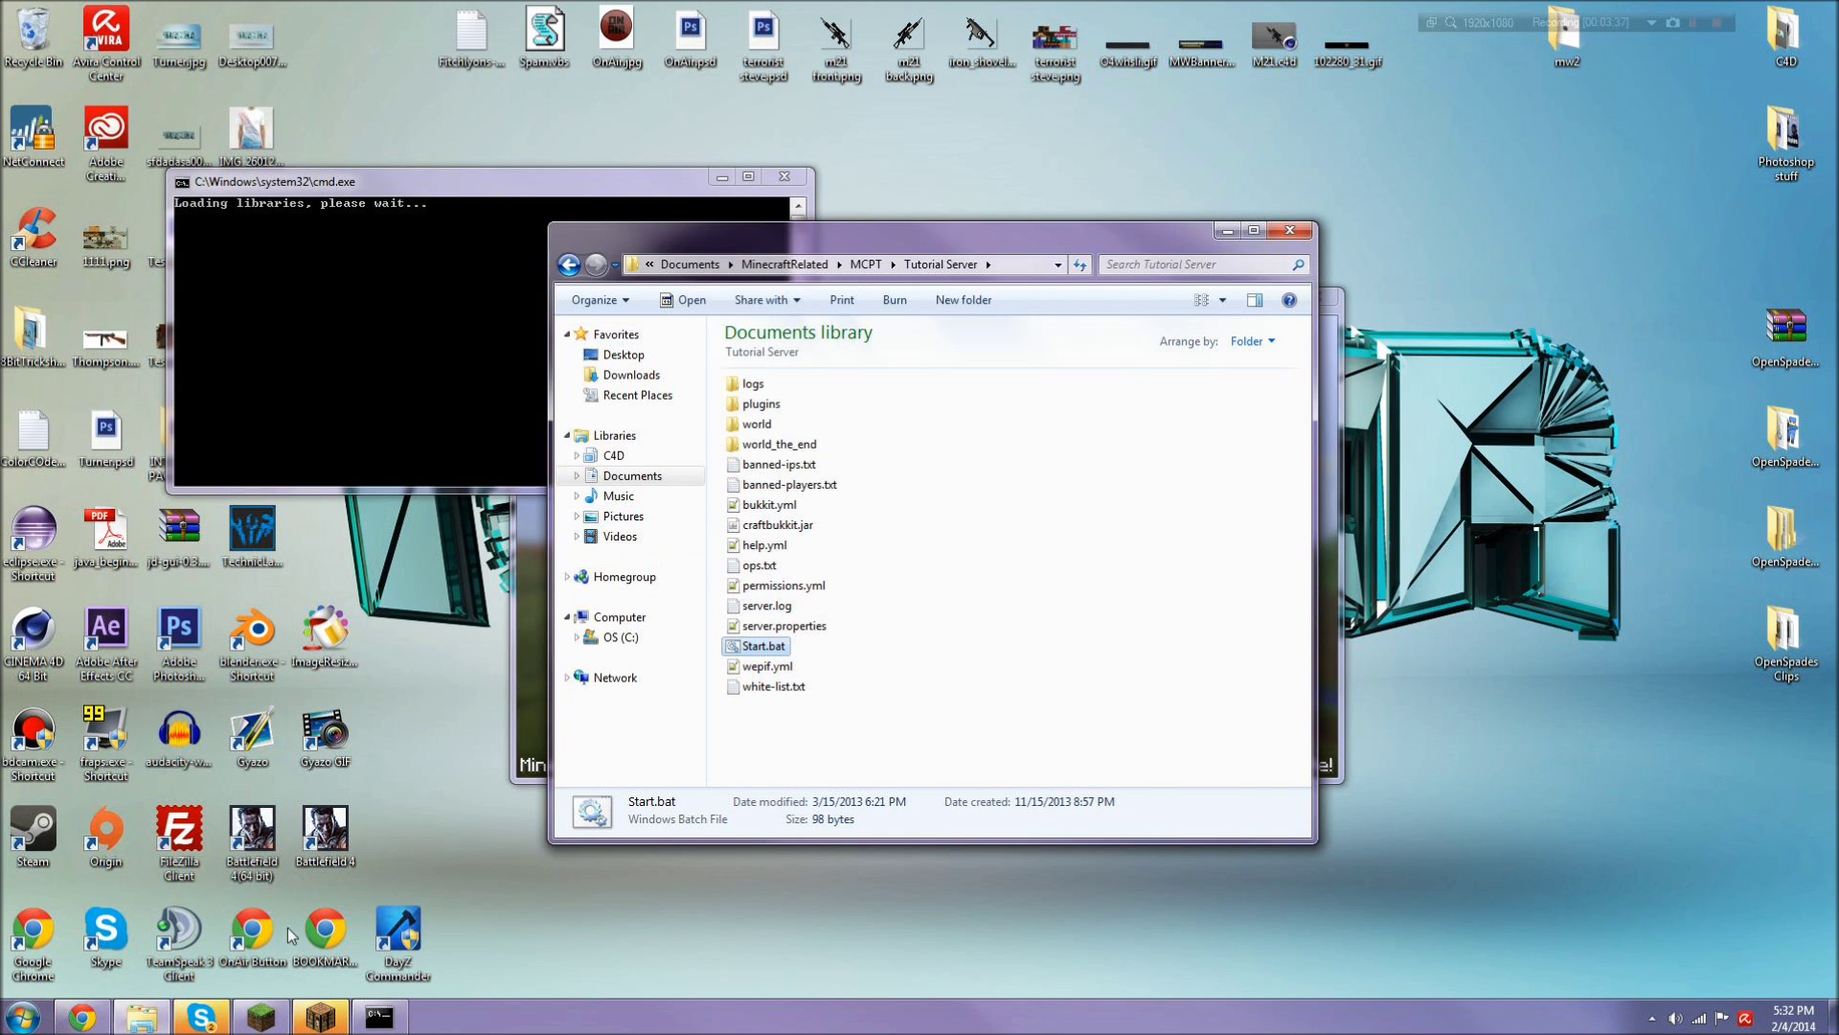
left_click(82, 1018)
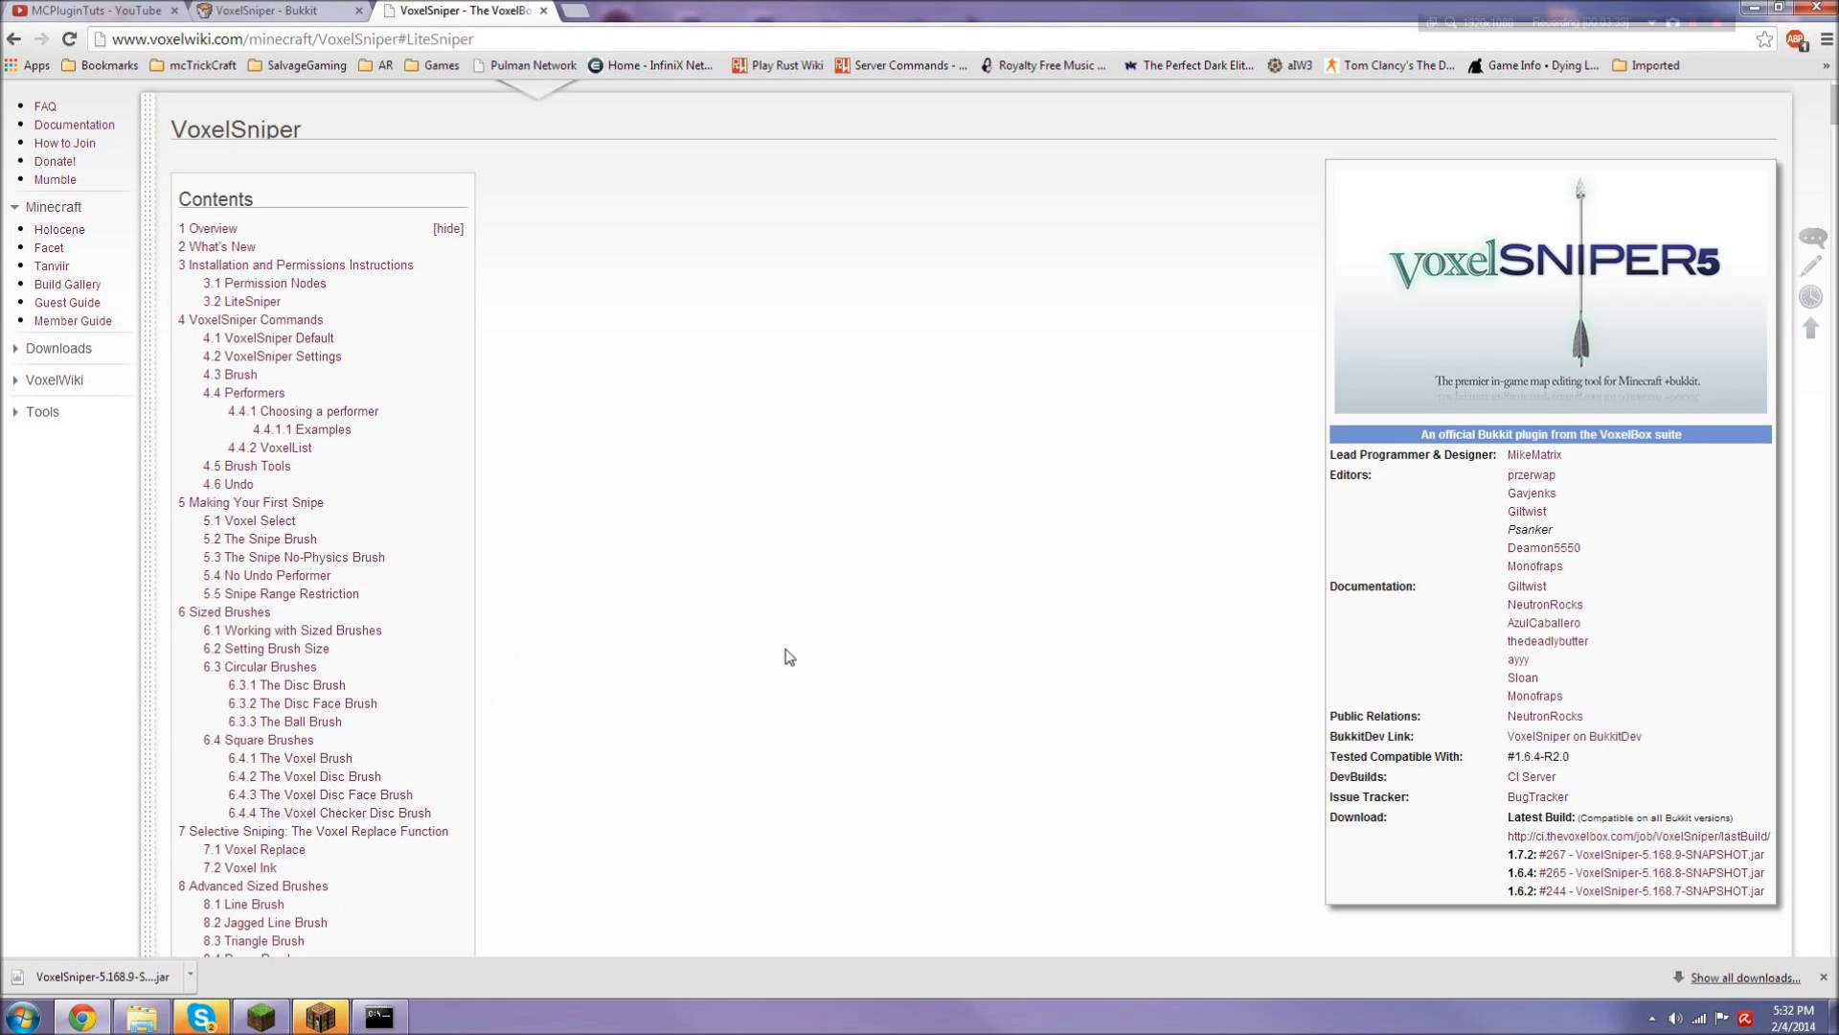
scroll(788, 657, "down", 20)
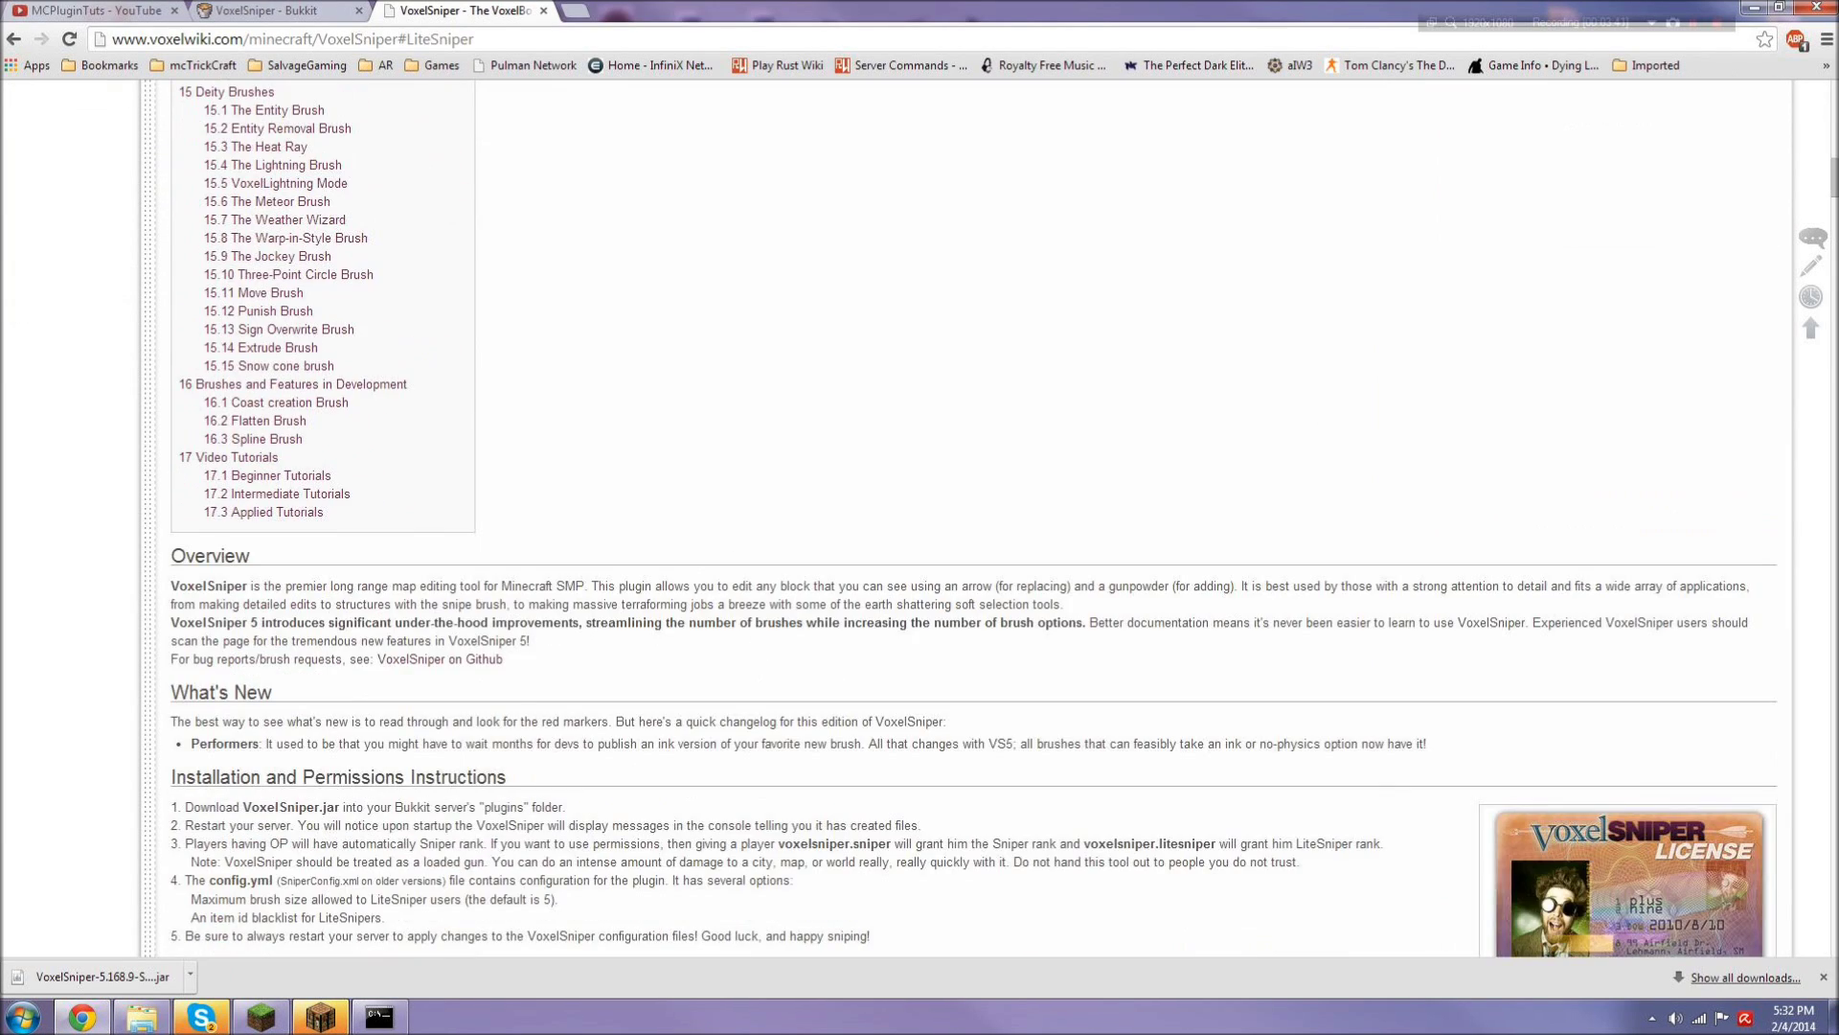
scroll(726, 731, "down", 5)
scroll(725, 730, "up", 1)
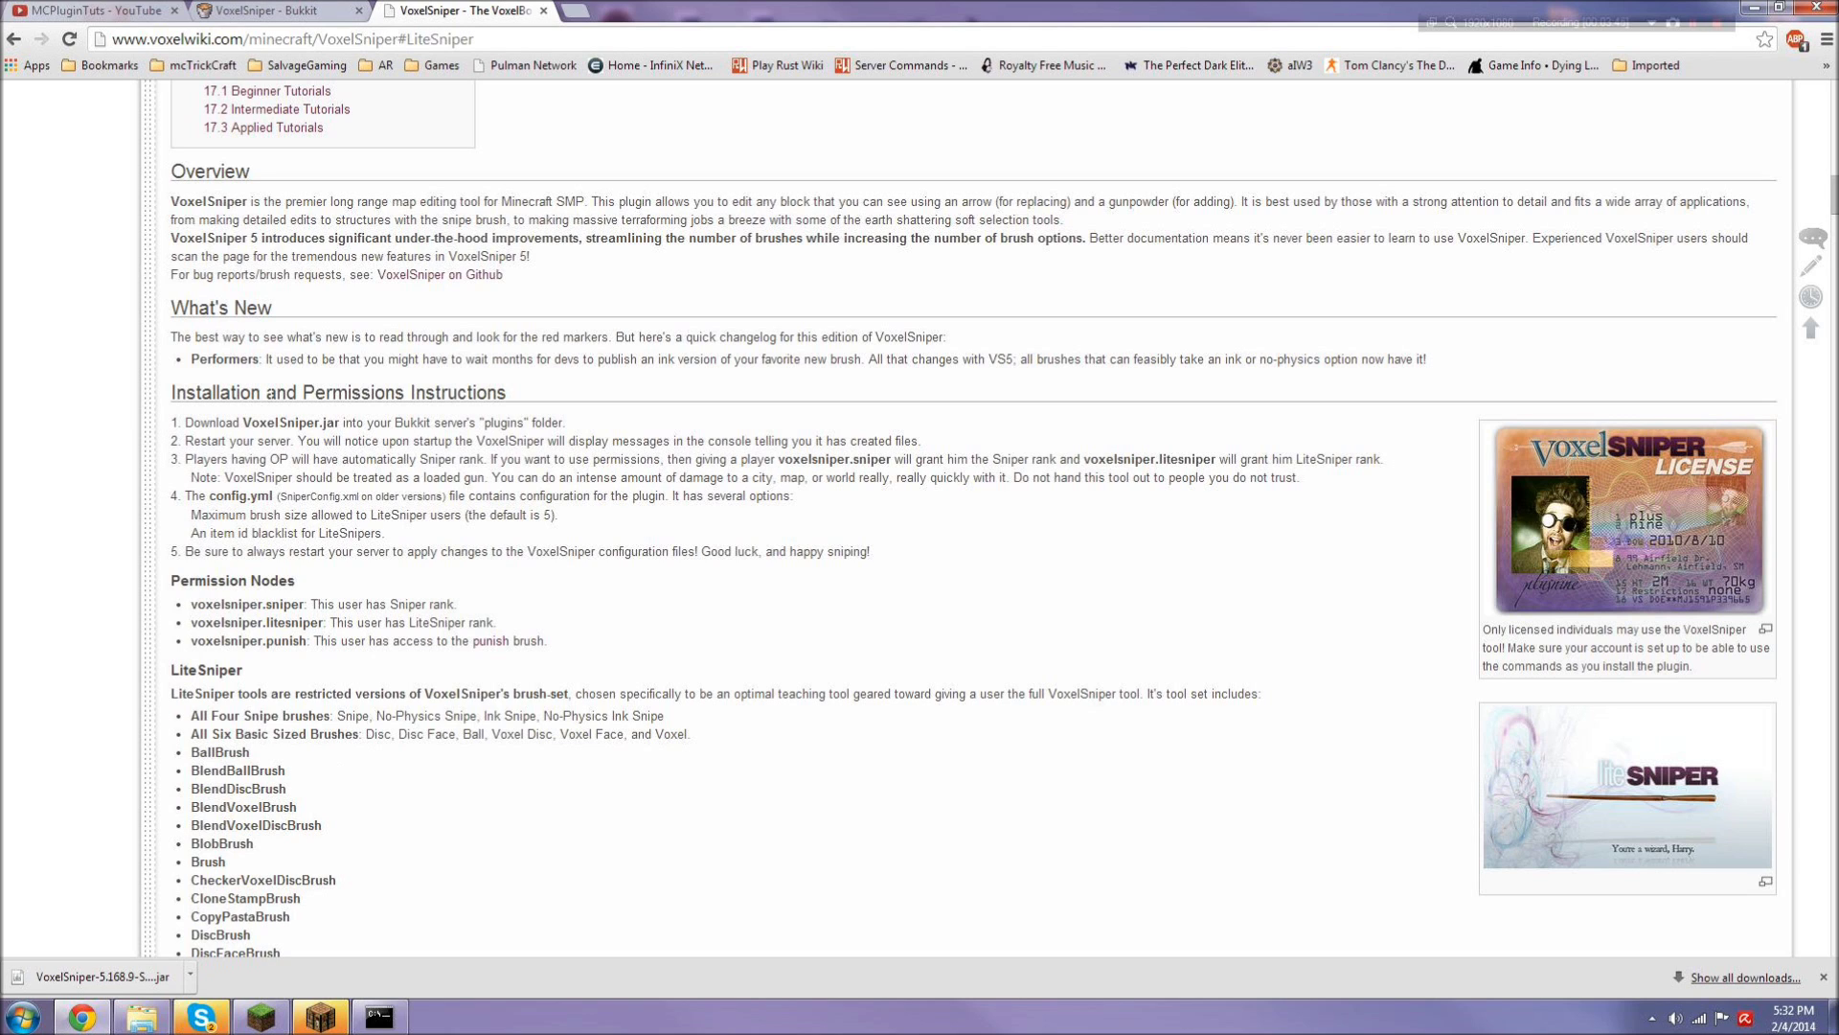
scroll(366, 568, "down", 1)
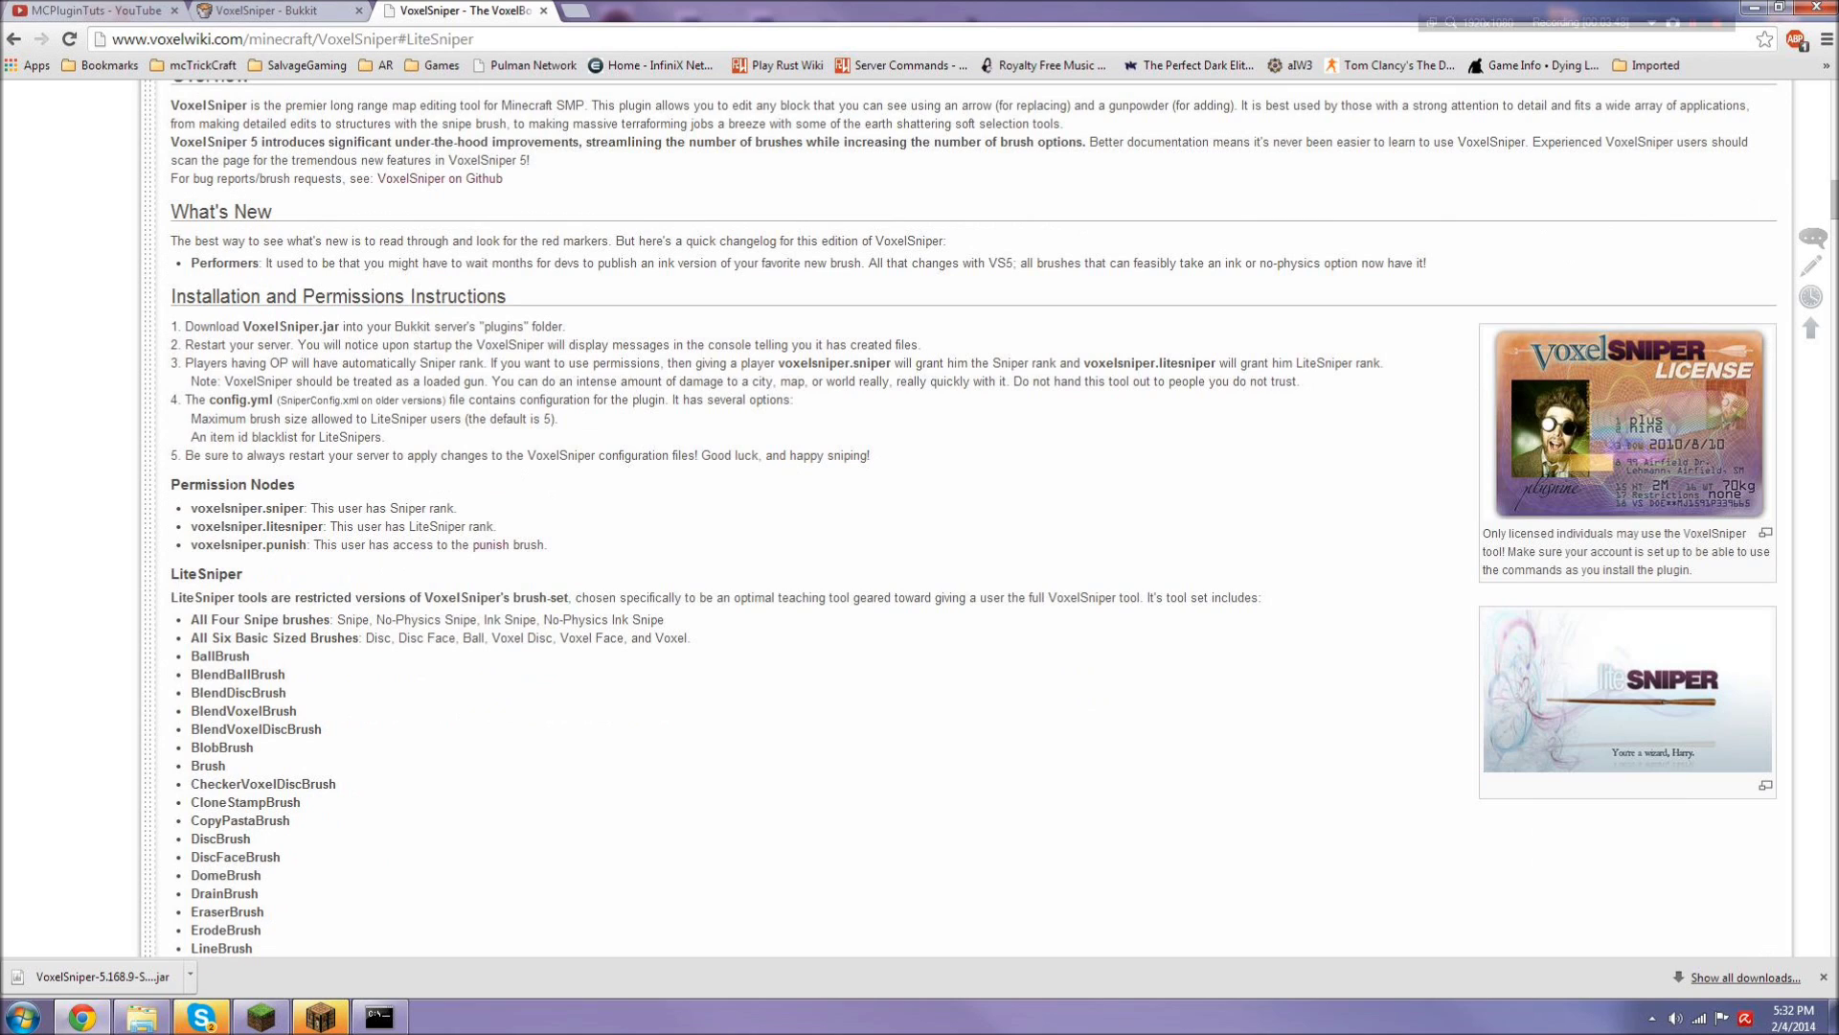
Step: Examine the Permission Nodes section on the wiki, highlighting the voxelsniper.sniper and voxelsniper.litesniper nodes
left_click_drag(170, 484, 391, 500)
left_click(391, 500)
double_click(285, 507)
double_click(294, 526)
left_click(301, 529)
left_click_drag(318, 527, 205, 527)
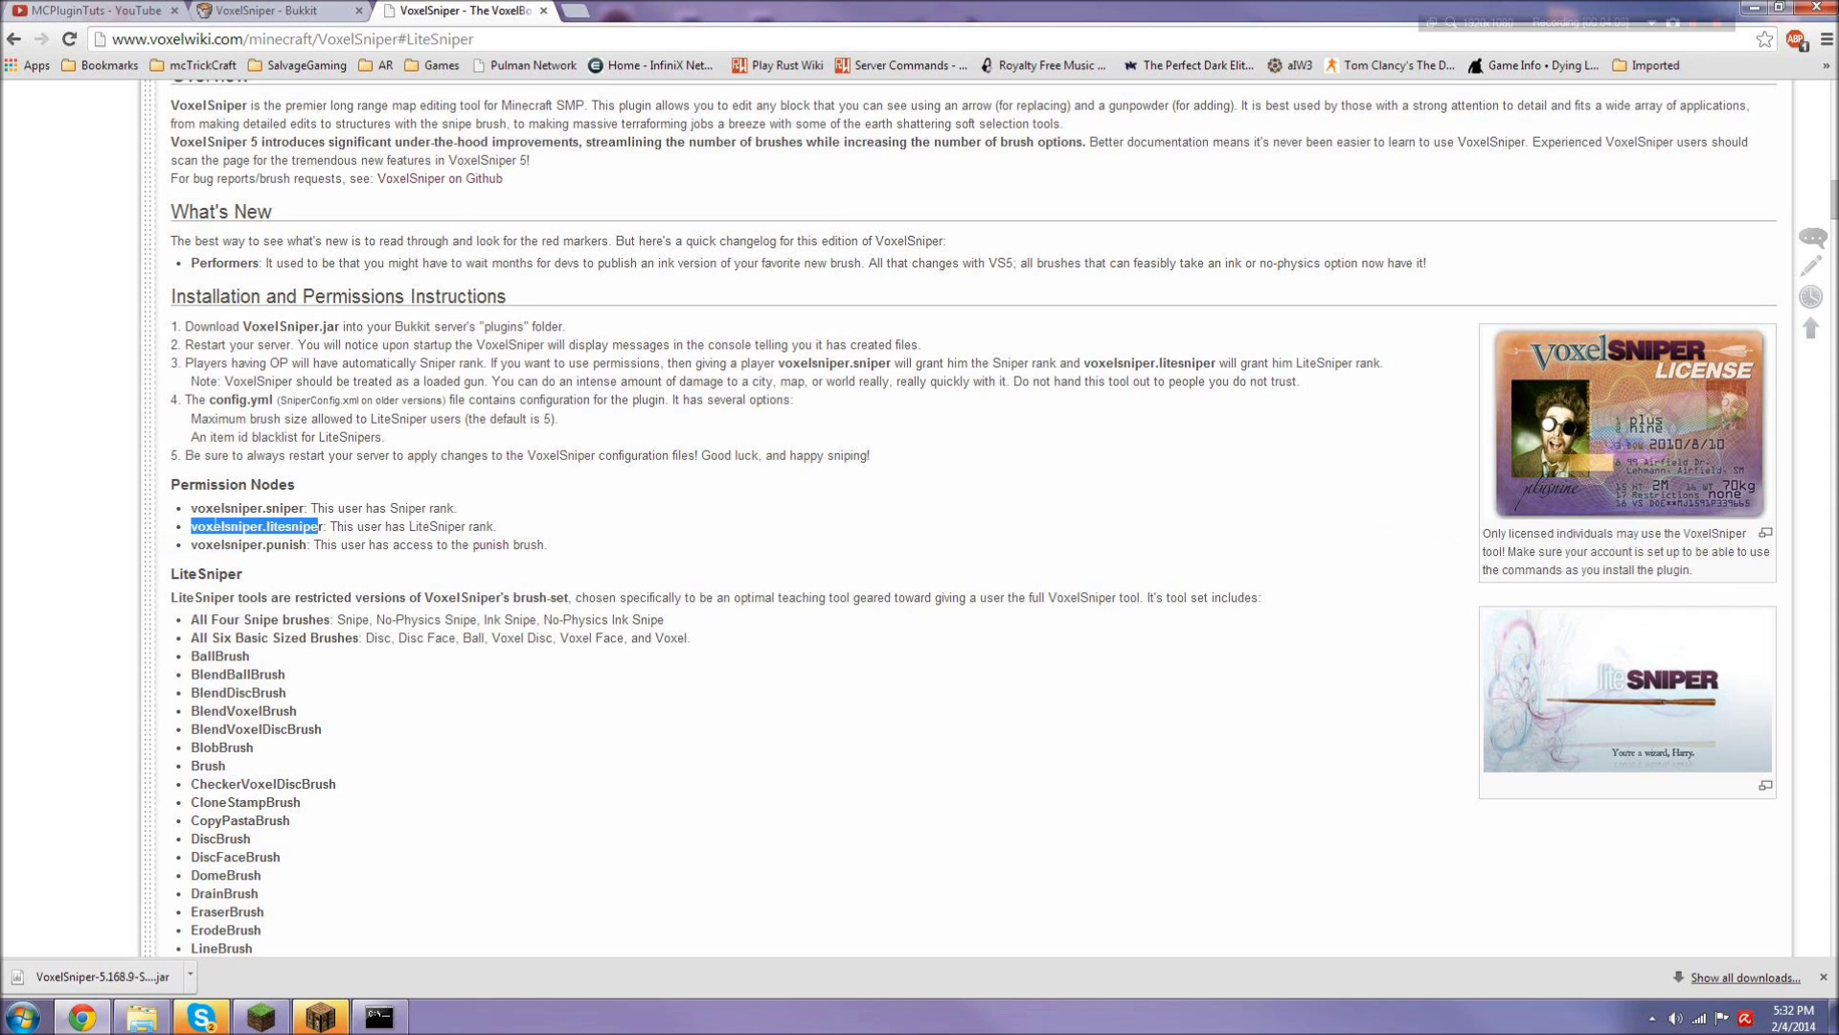
Step: Examine the voxelsniper.punish node and its linked Punish Brush section, and return to the LiteSniper section
double_click(286, 544)
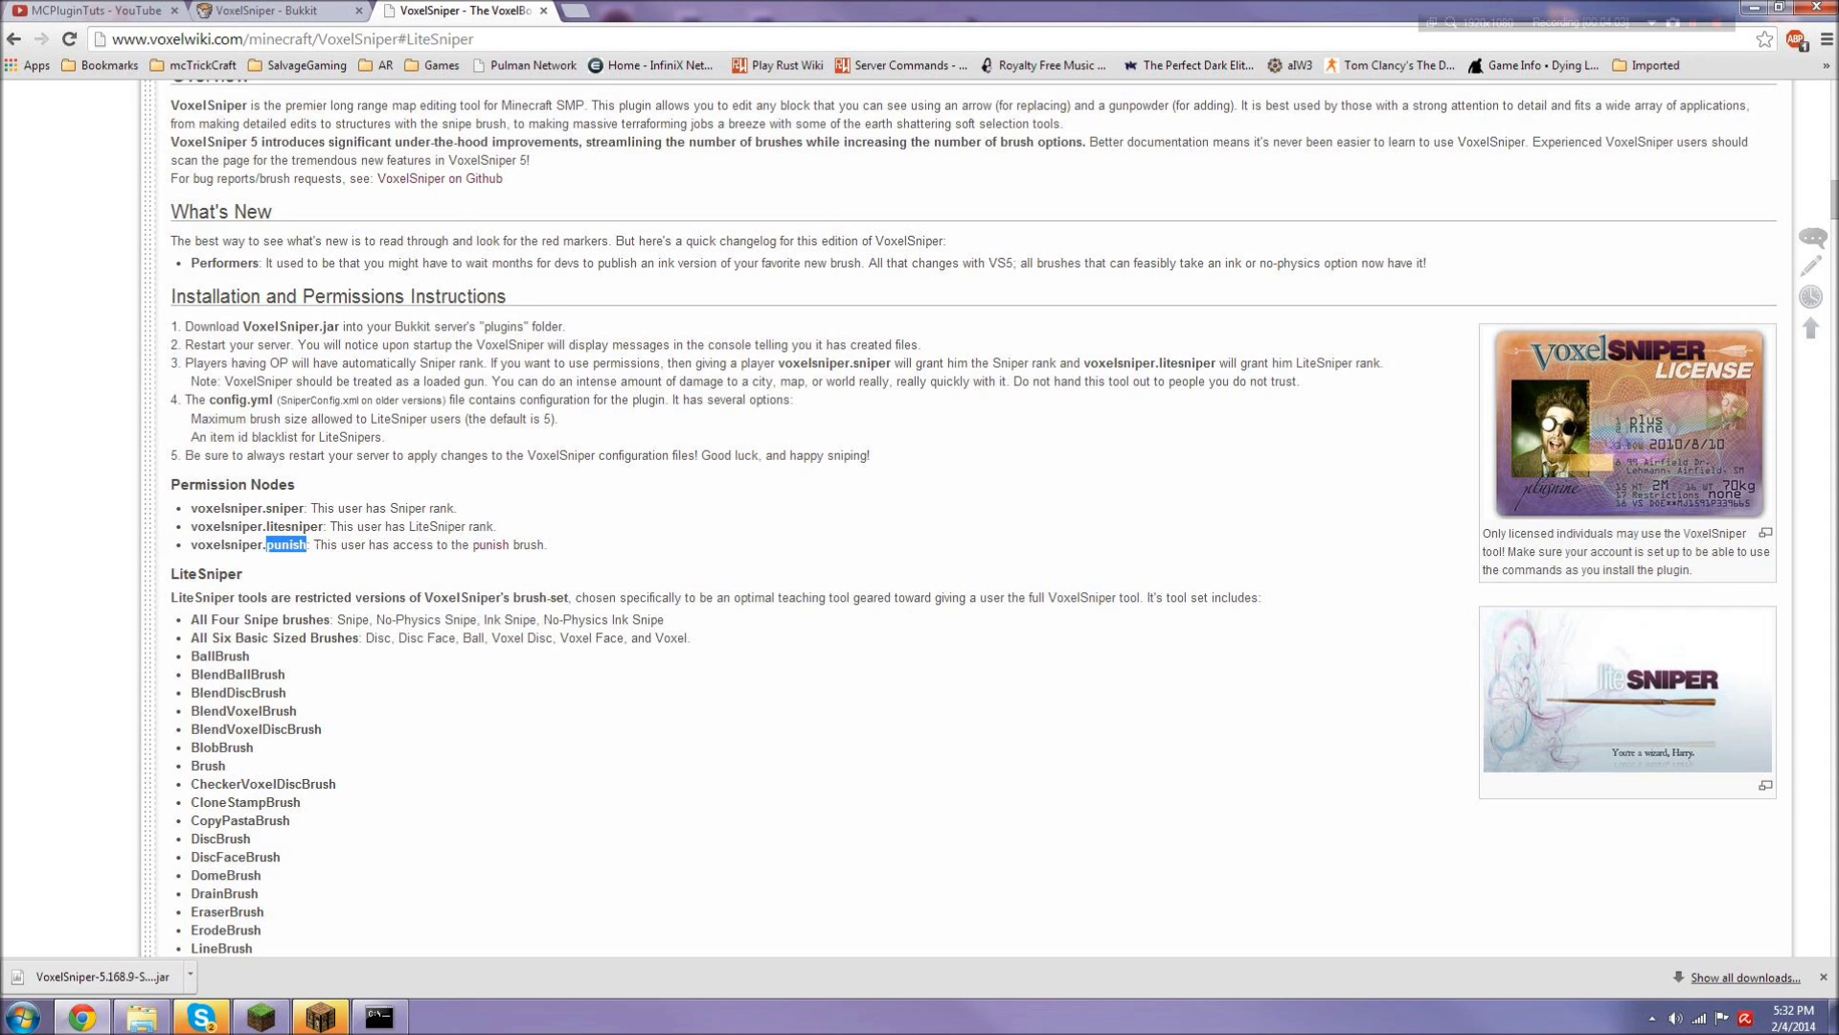
left_click(483, 546)
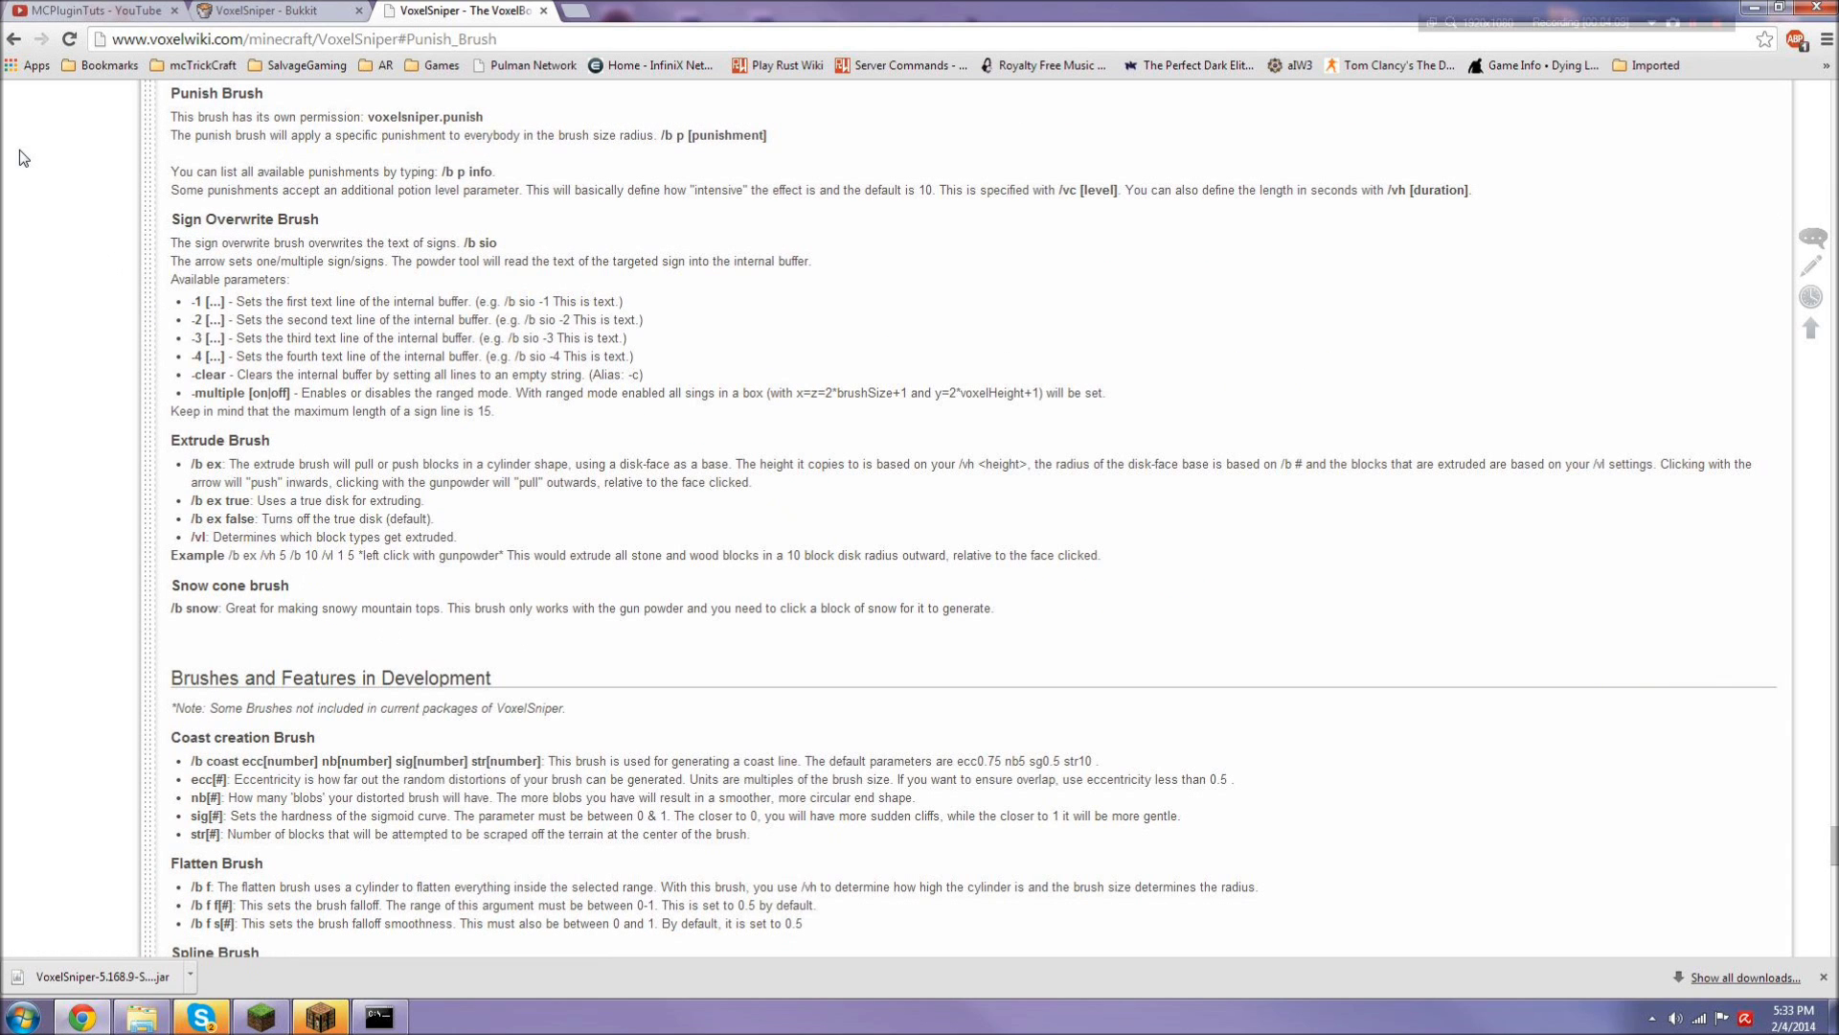
left_click(14, 38)
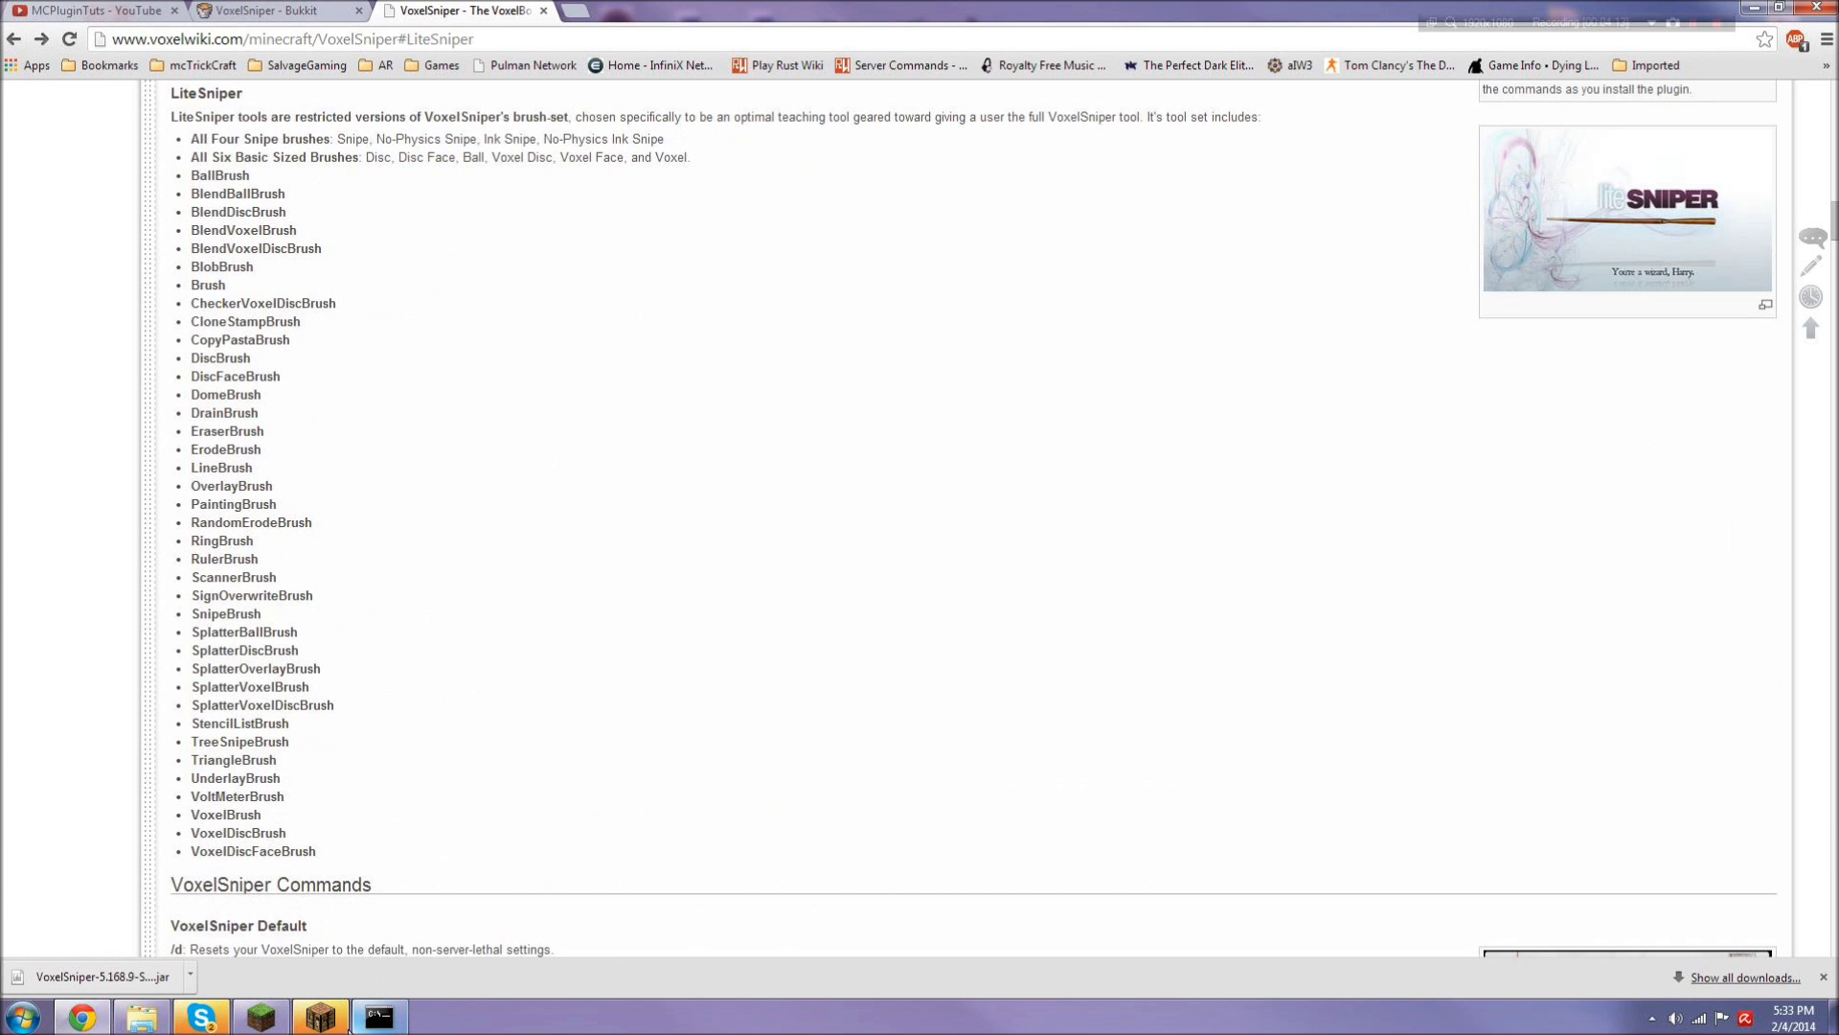
Step: Switch to Minecraft and join the multiplayer server named Server
left_click(347, 1023)
left_click(854, 594)
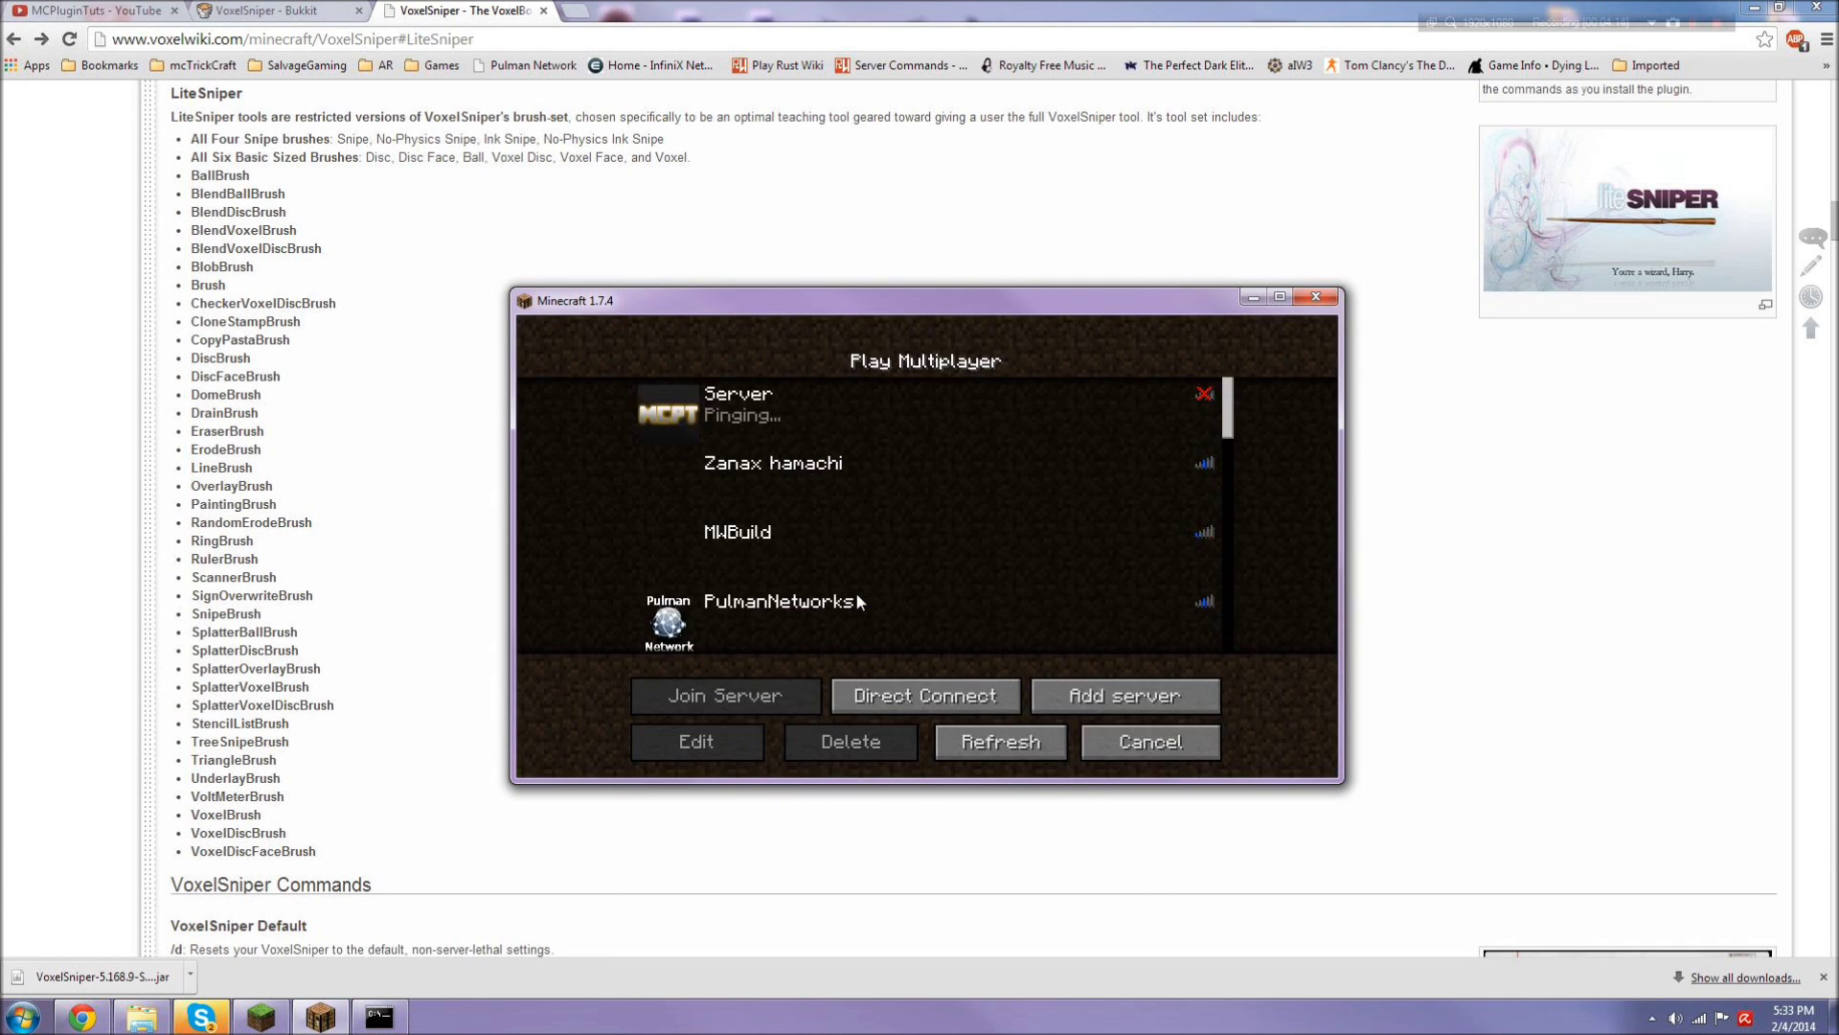
left_click(1002, 395)
left_click(725, 695)
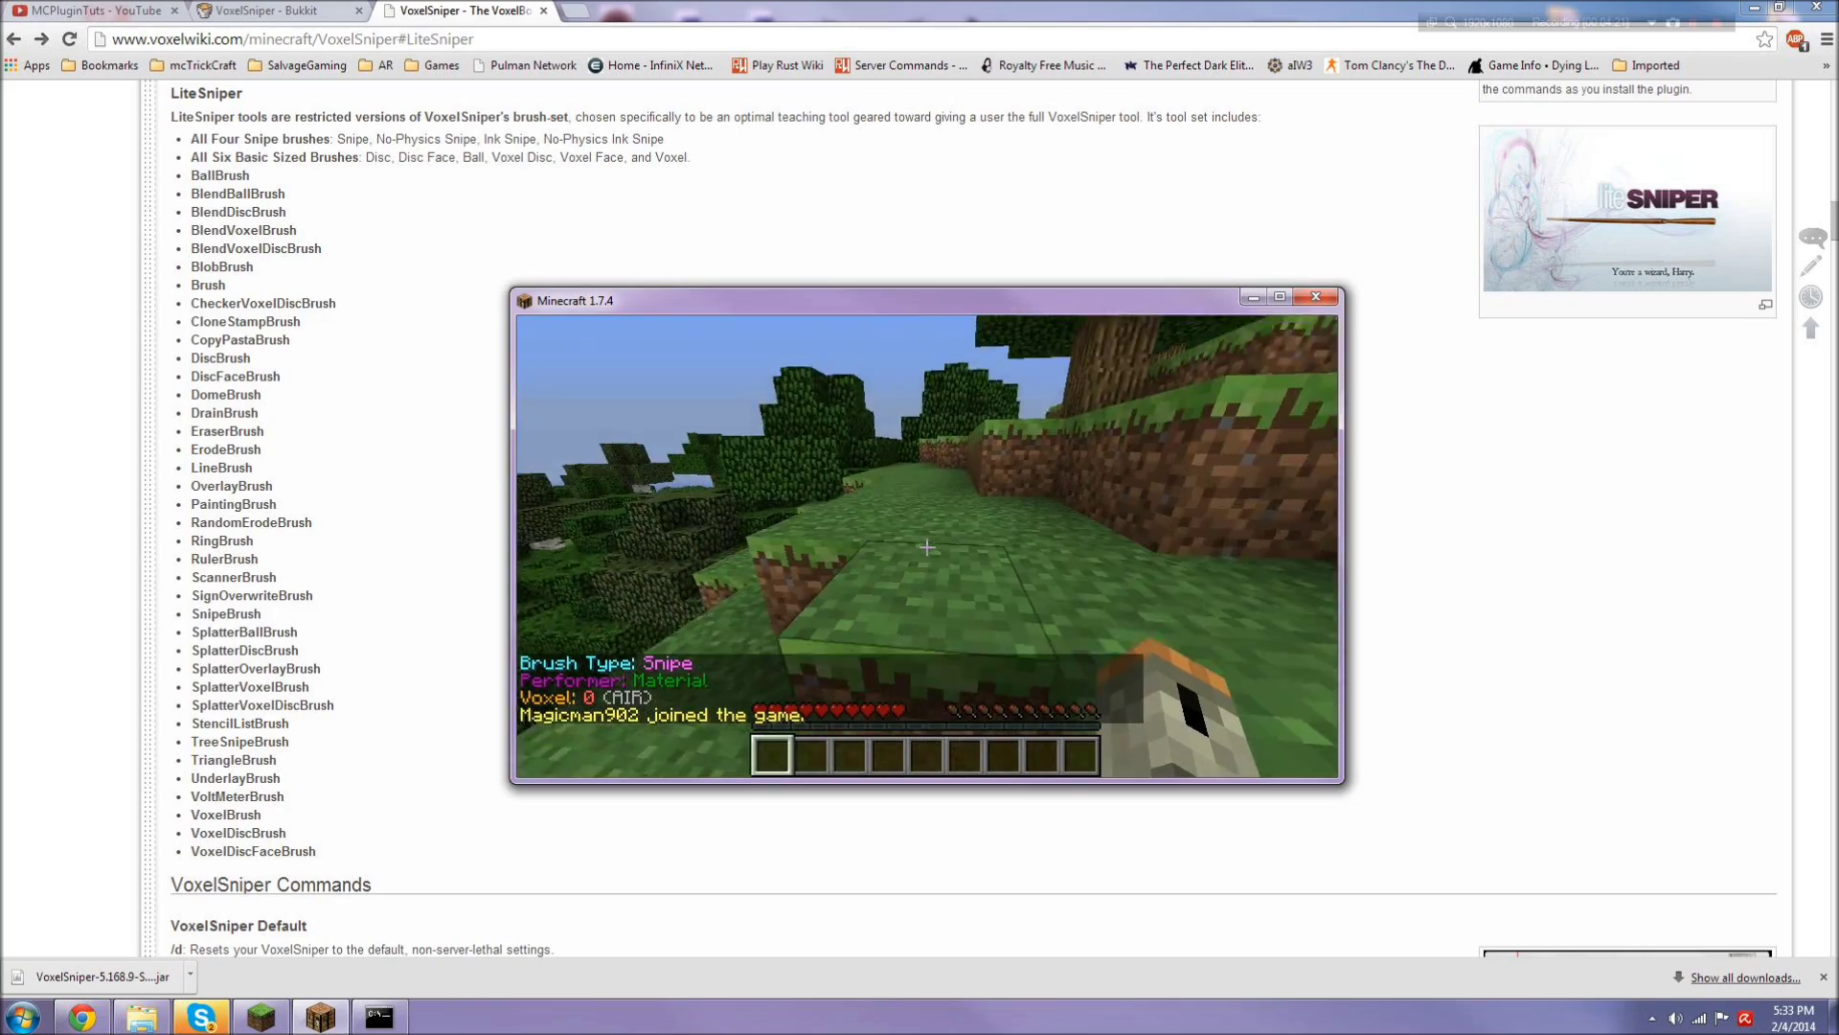
Step: Pause the game, maximize the Minecraft window and resume playing
key("Escape")
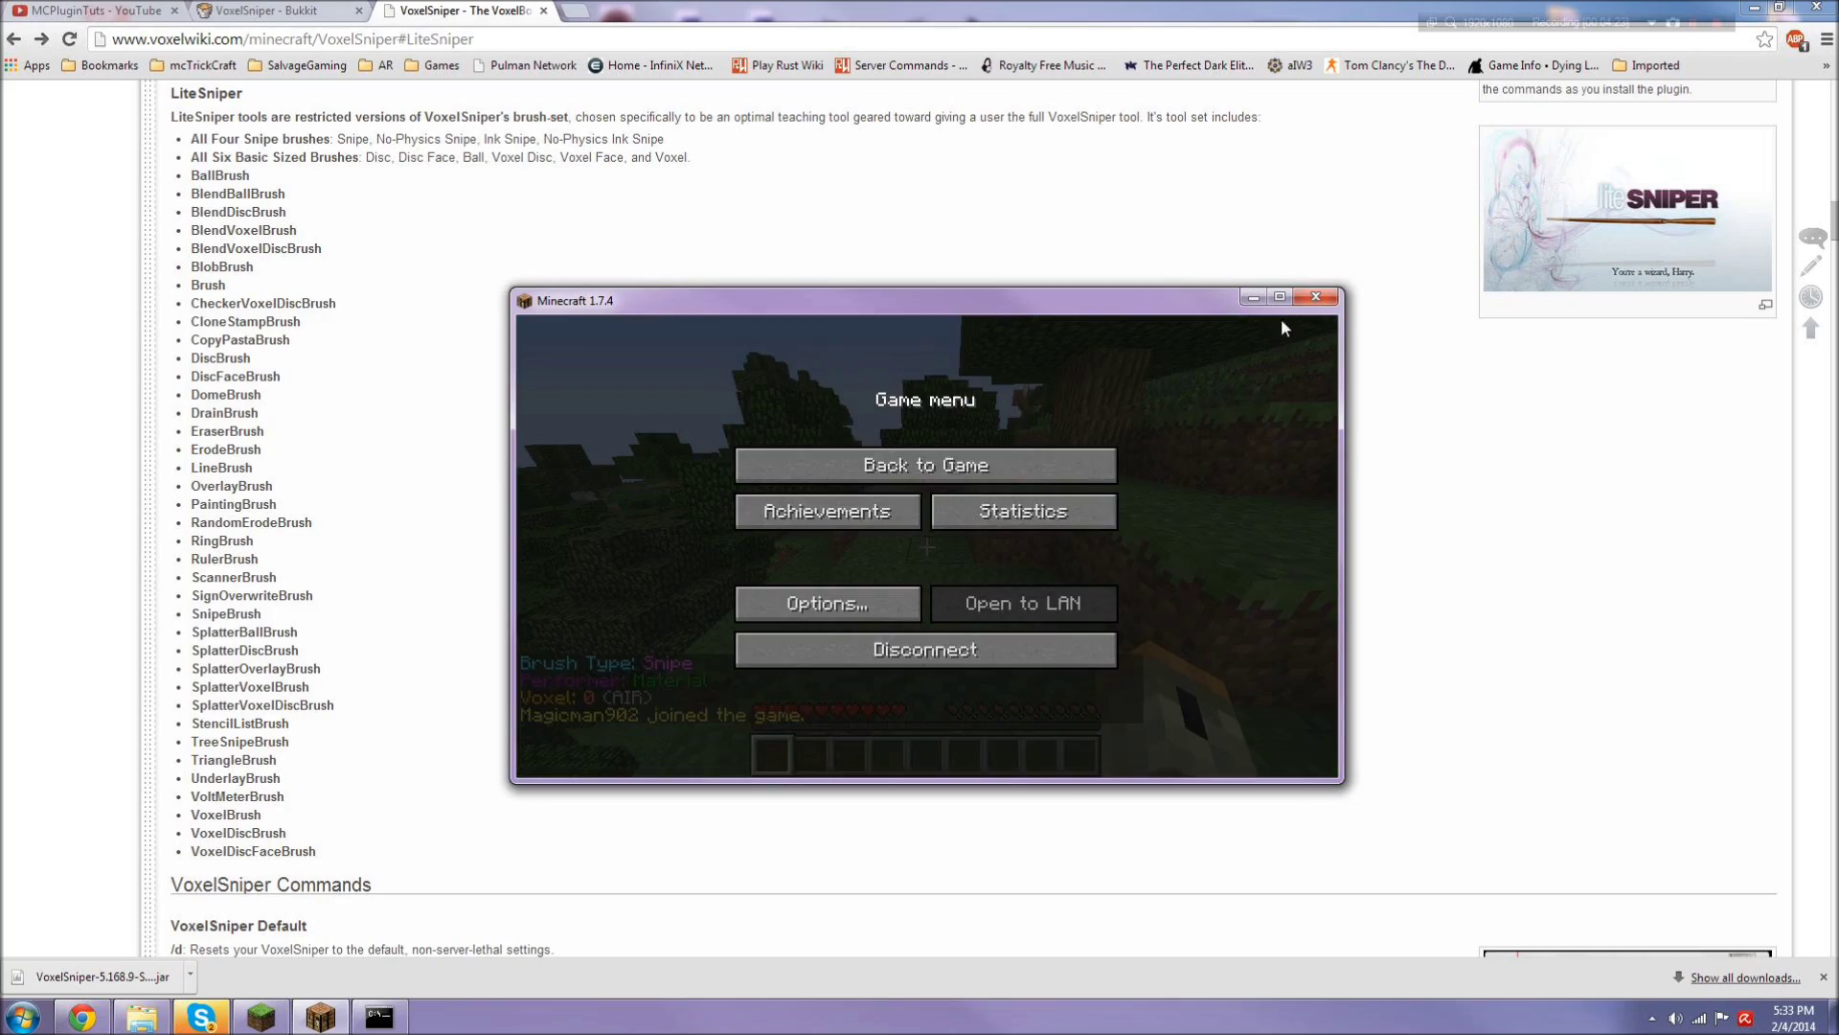
left_click(1280, 297)
left_click(921, 324)
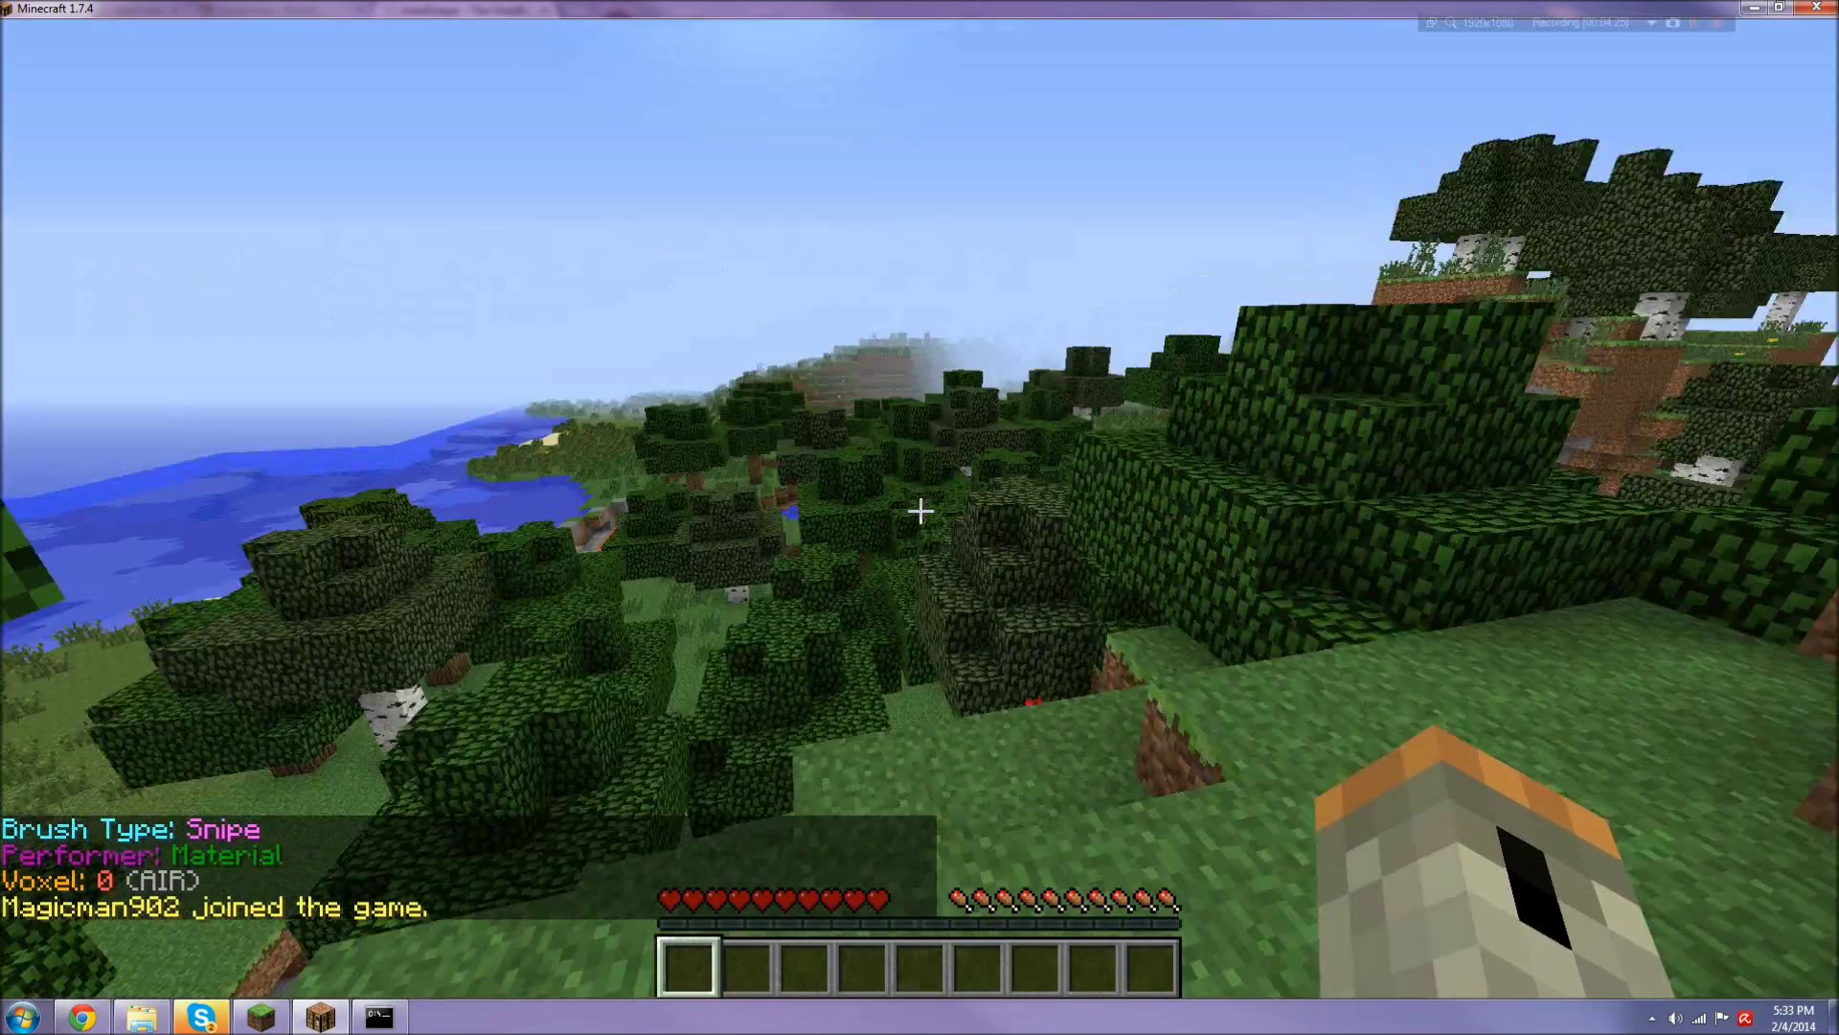
Step: Give an arrow to the own player with the /give command
key("slash")
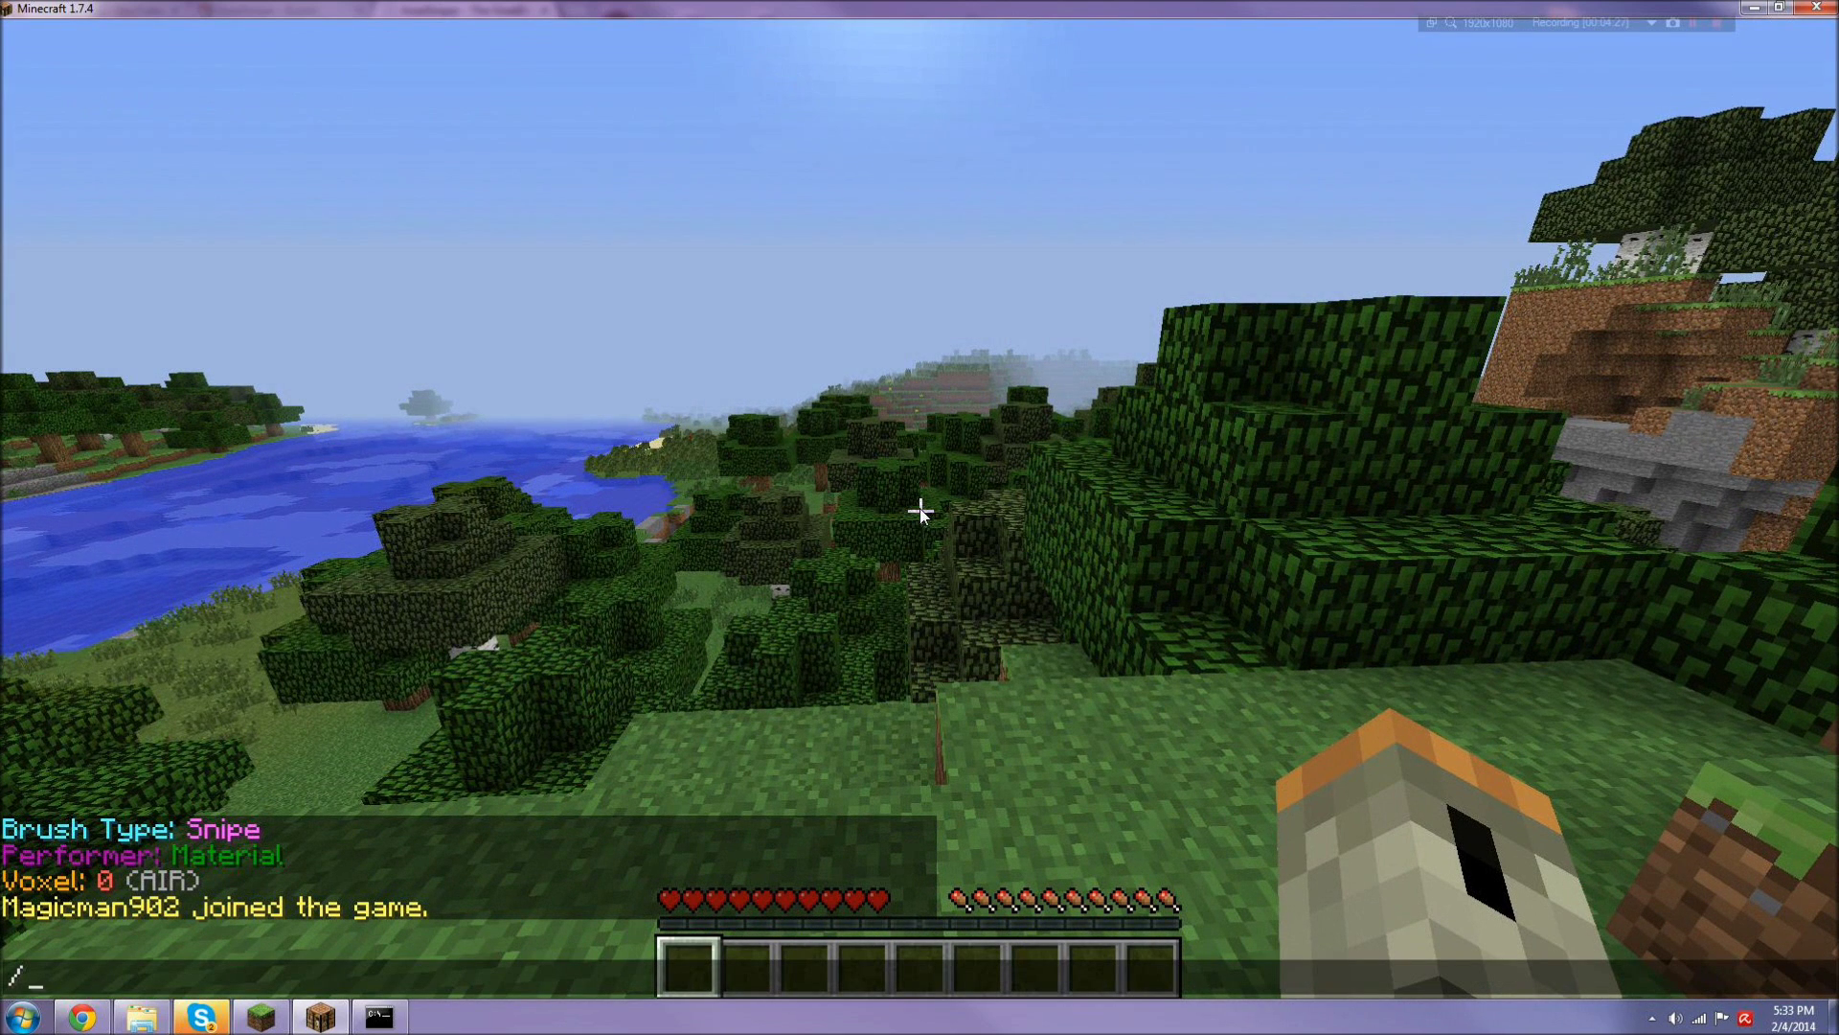
type("give magicman902")
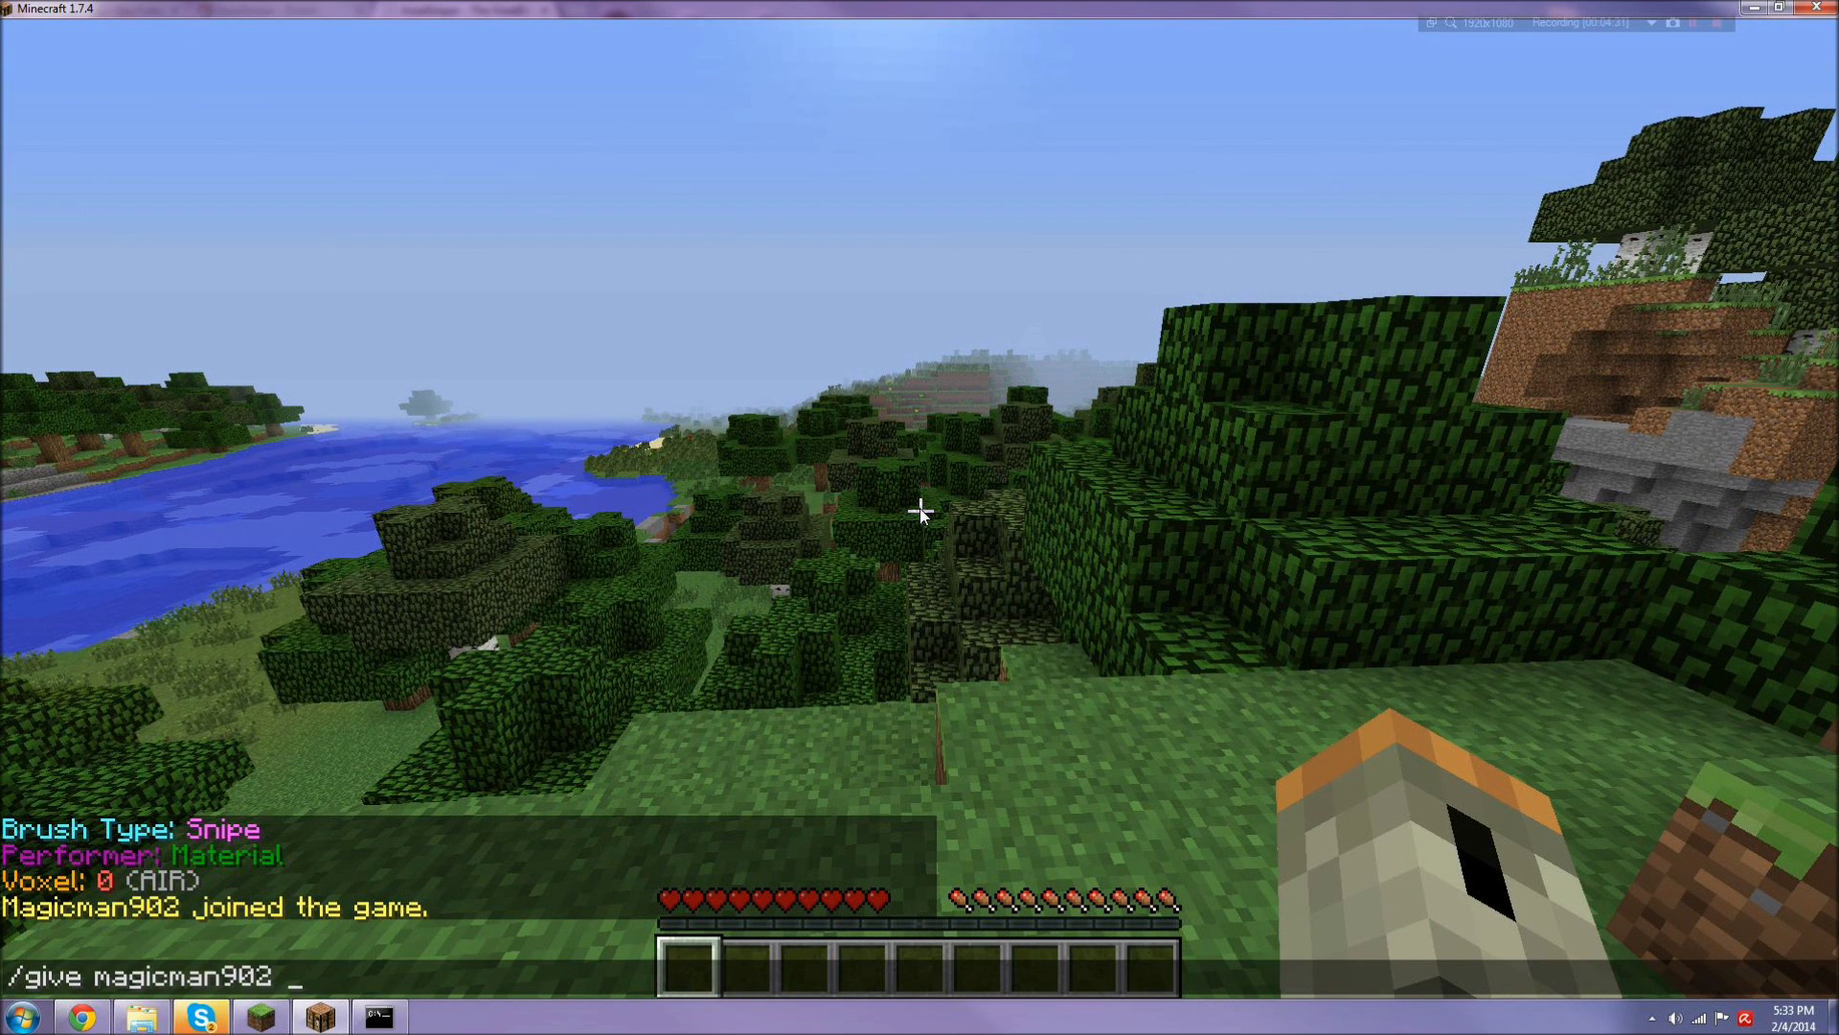
type(" arrow")
key("Return")
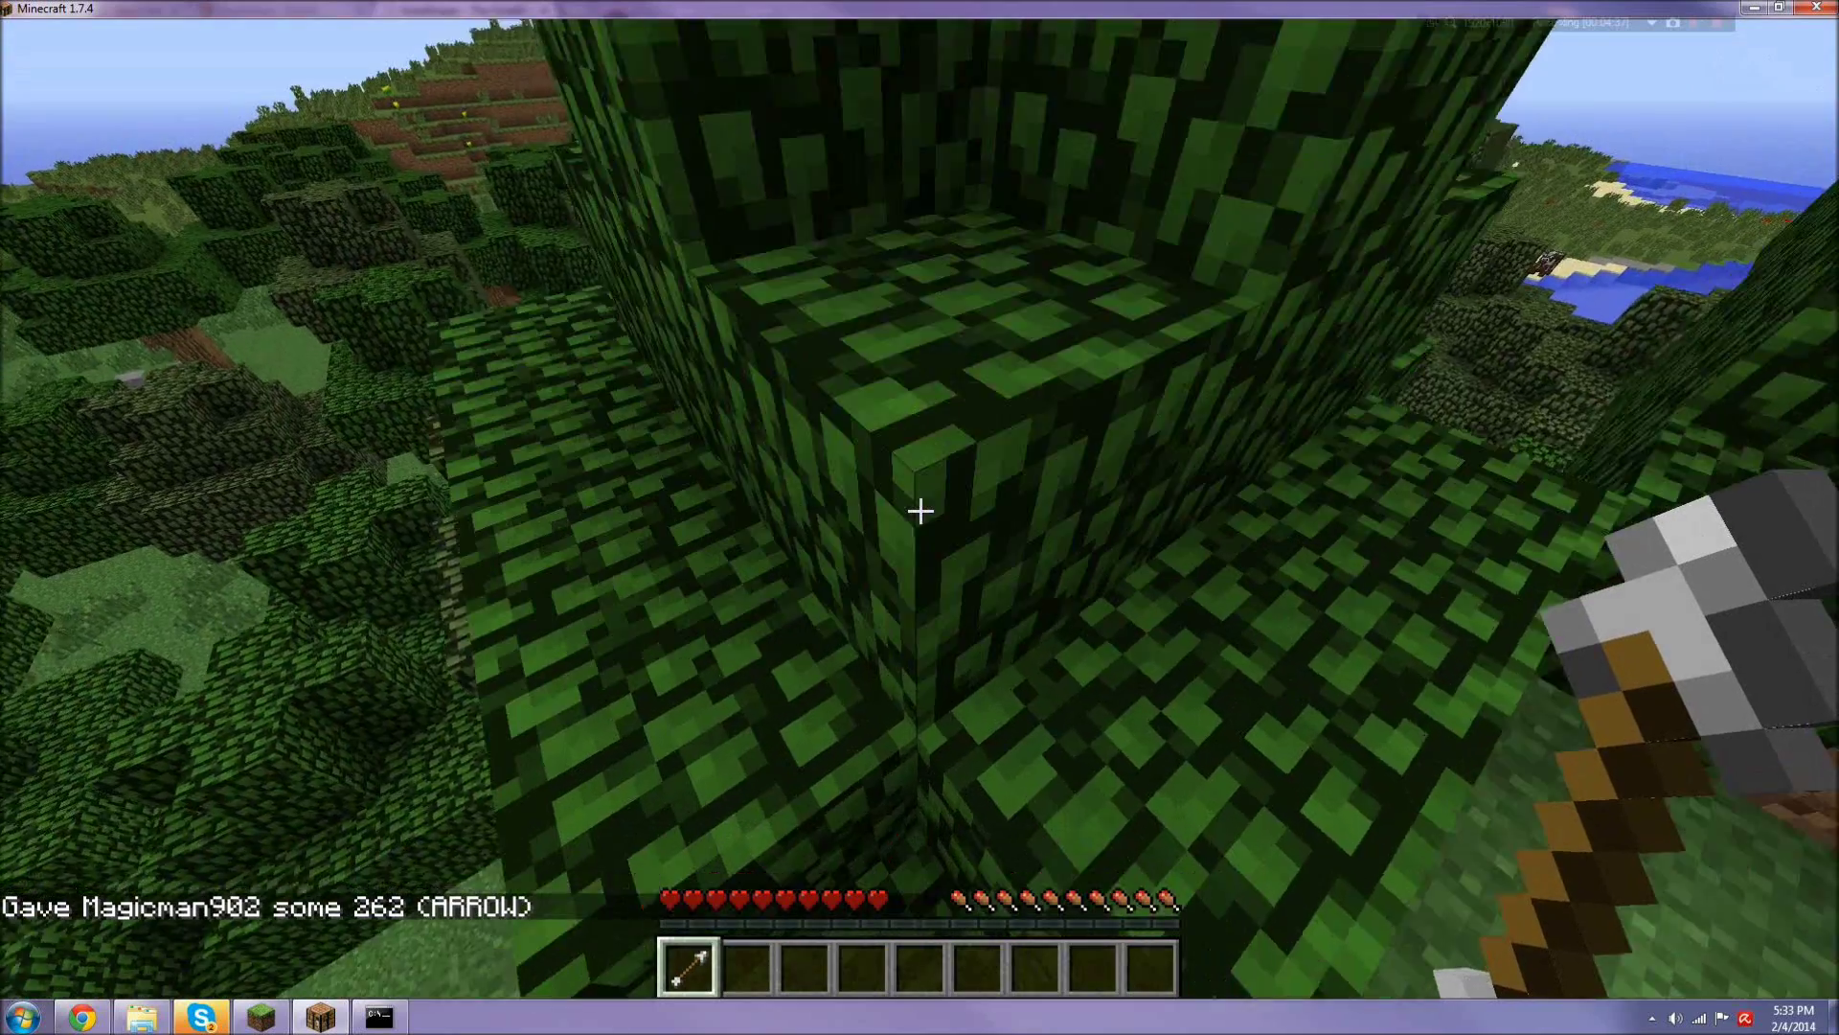
Step: Set the own game mode to creative with a chat command and fly up over the forest
type("/gamemod")
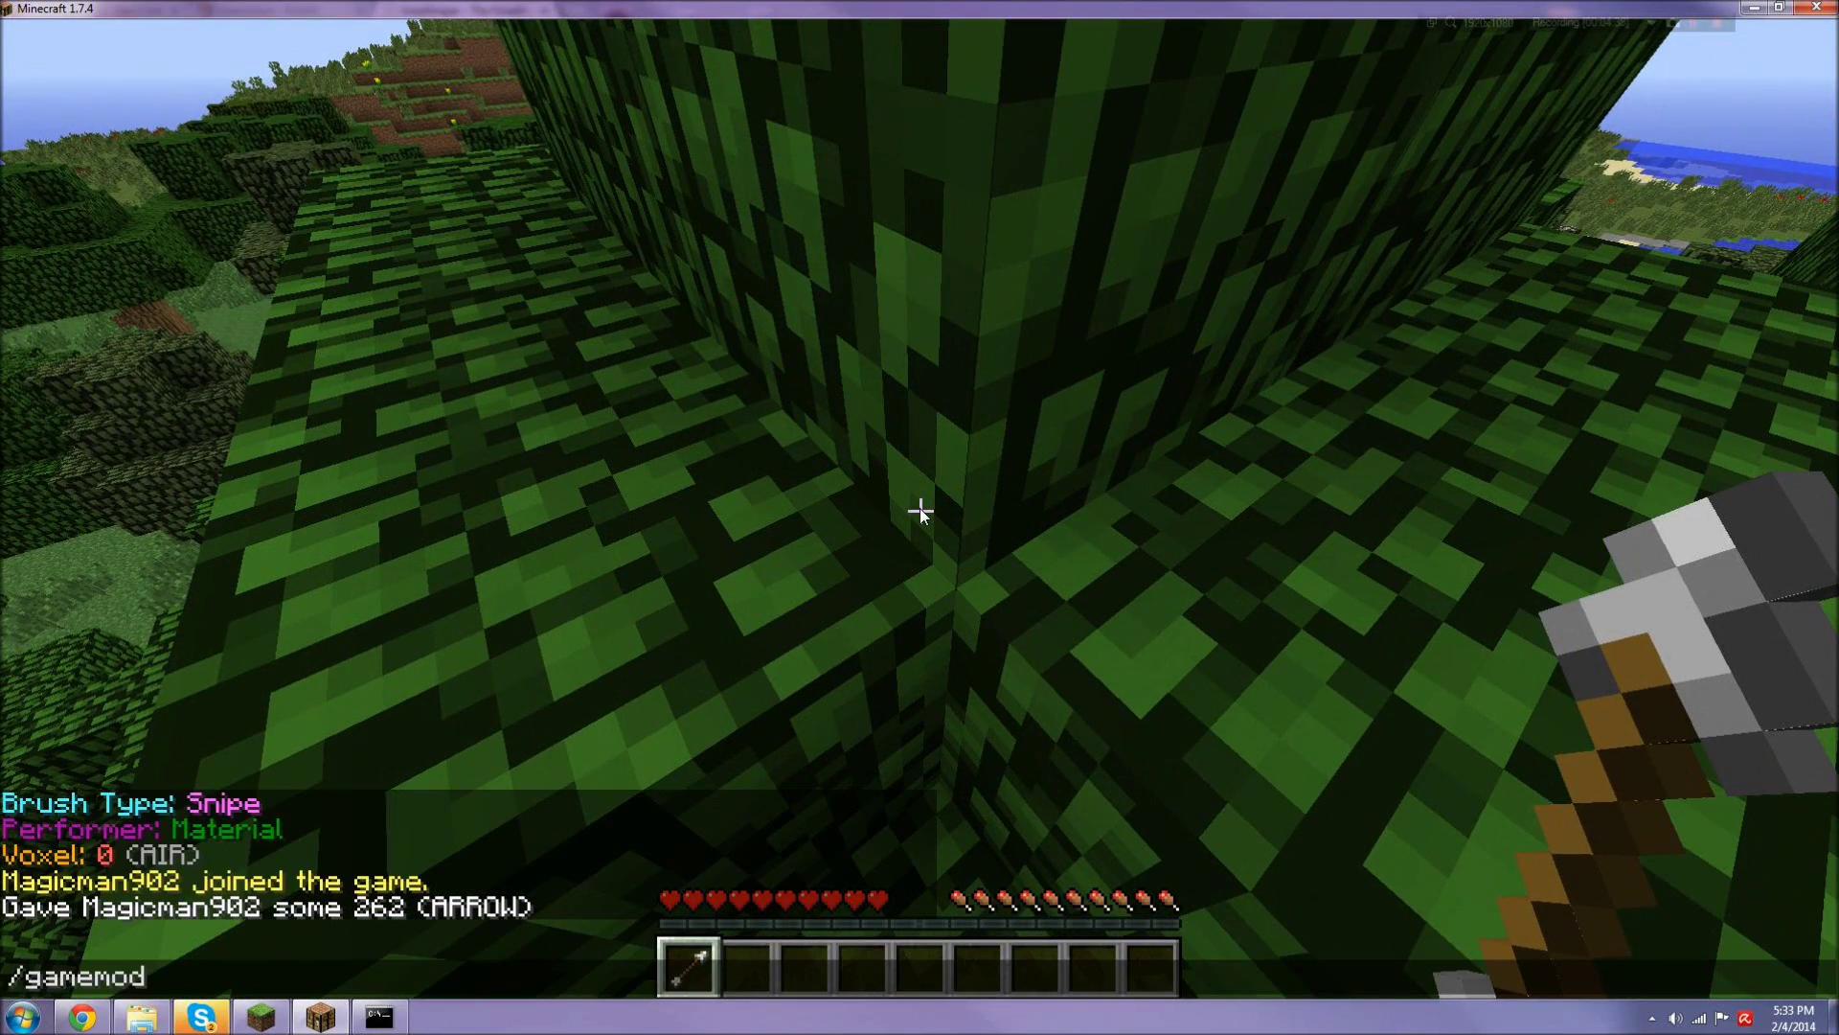
type("s")
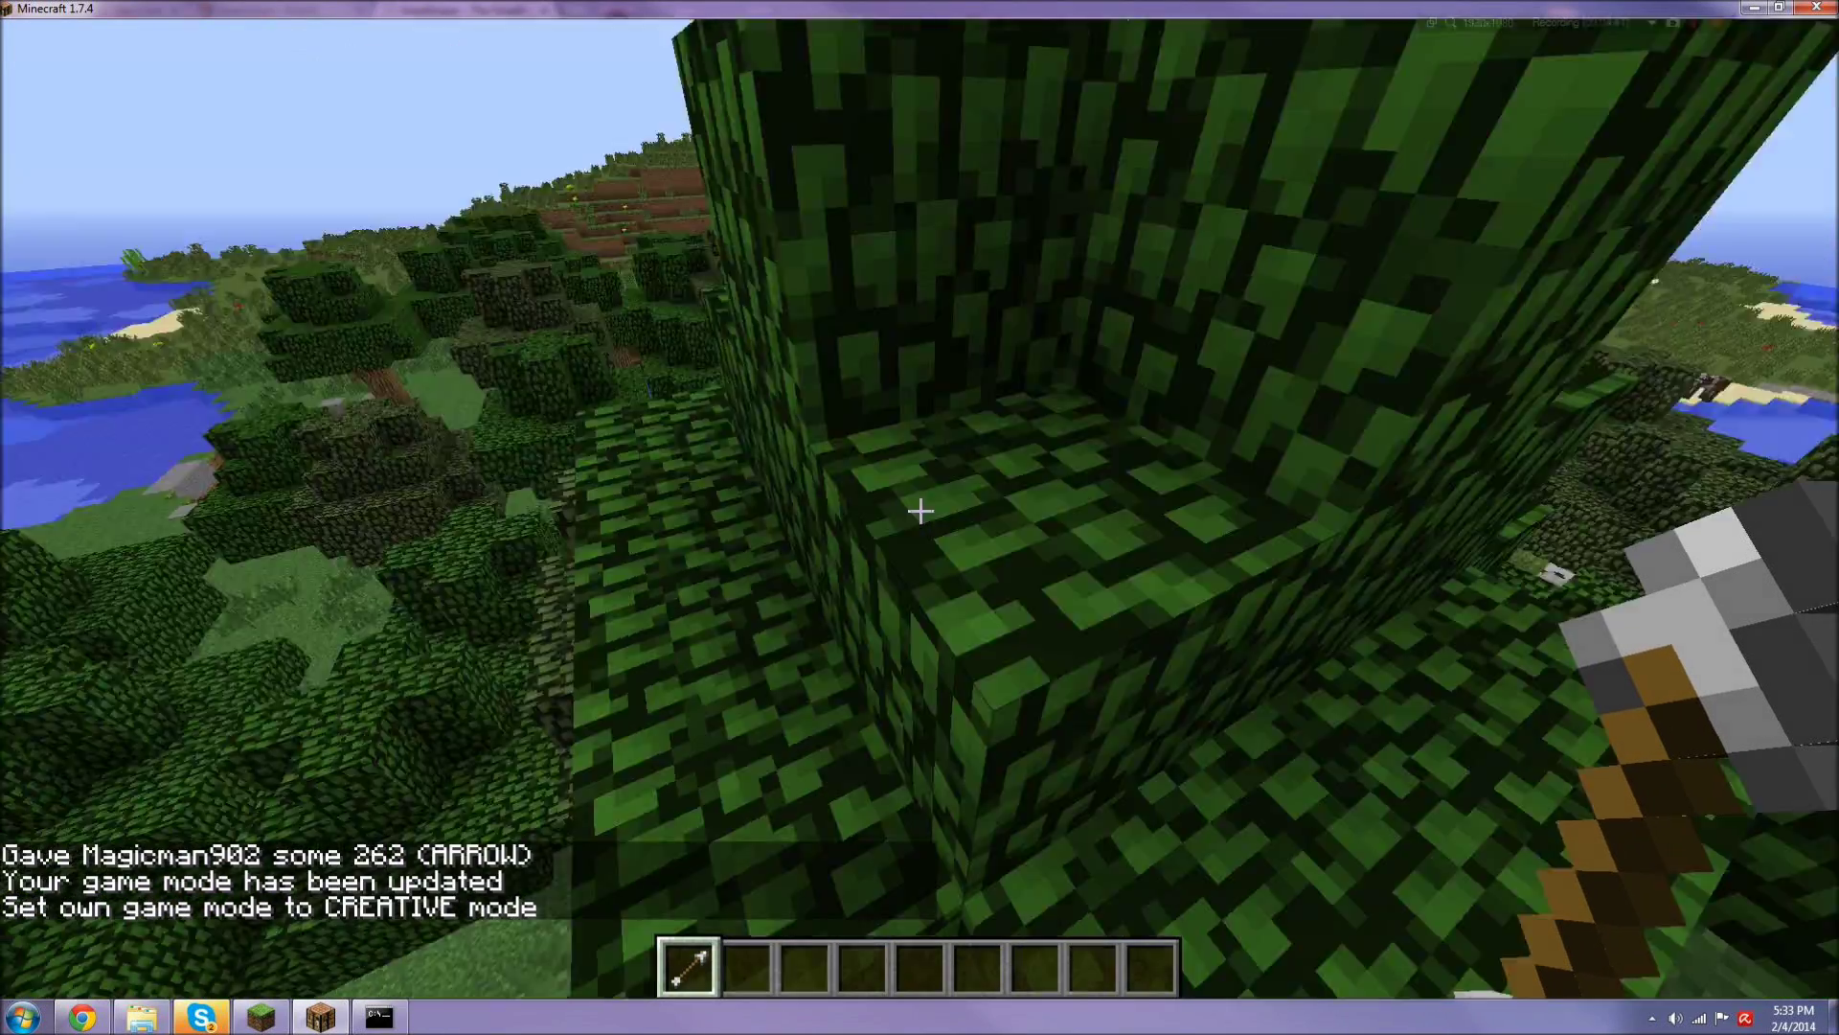
key("space")
key("space")
key("w")
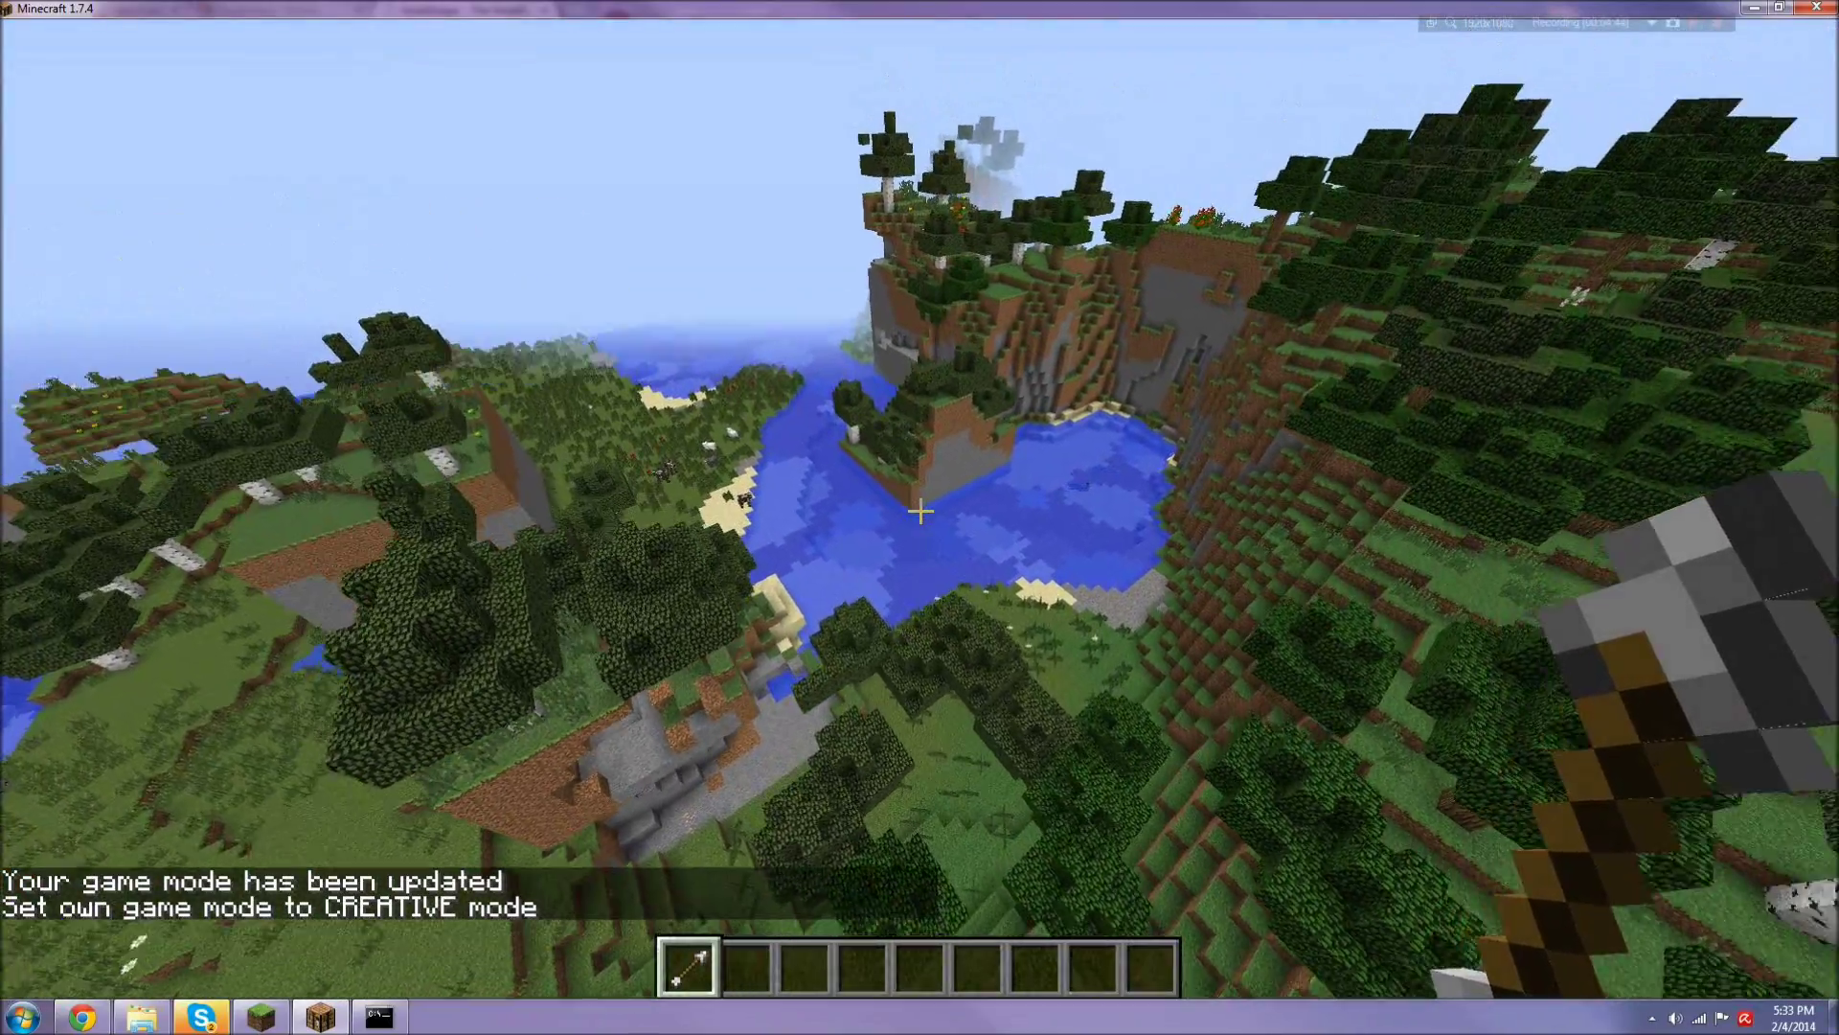
Step: Show the debug overlay while looking over the lake and hide it again
left_click(920, 512)
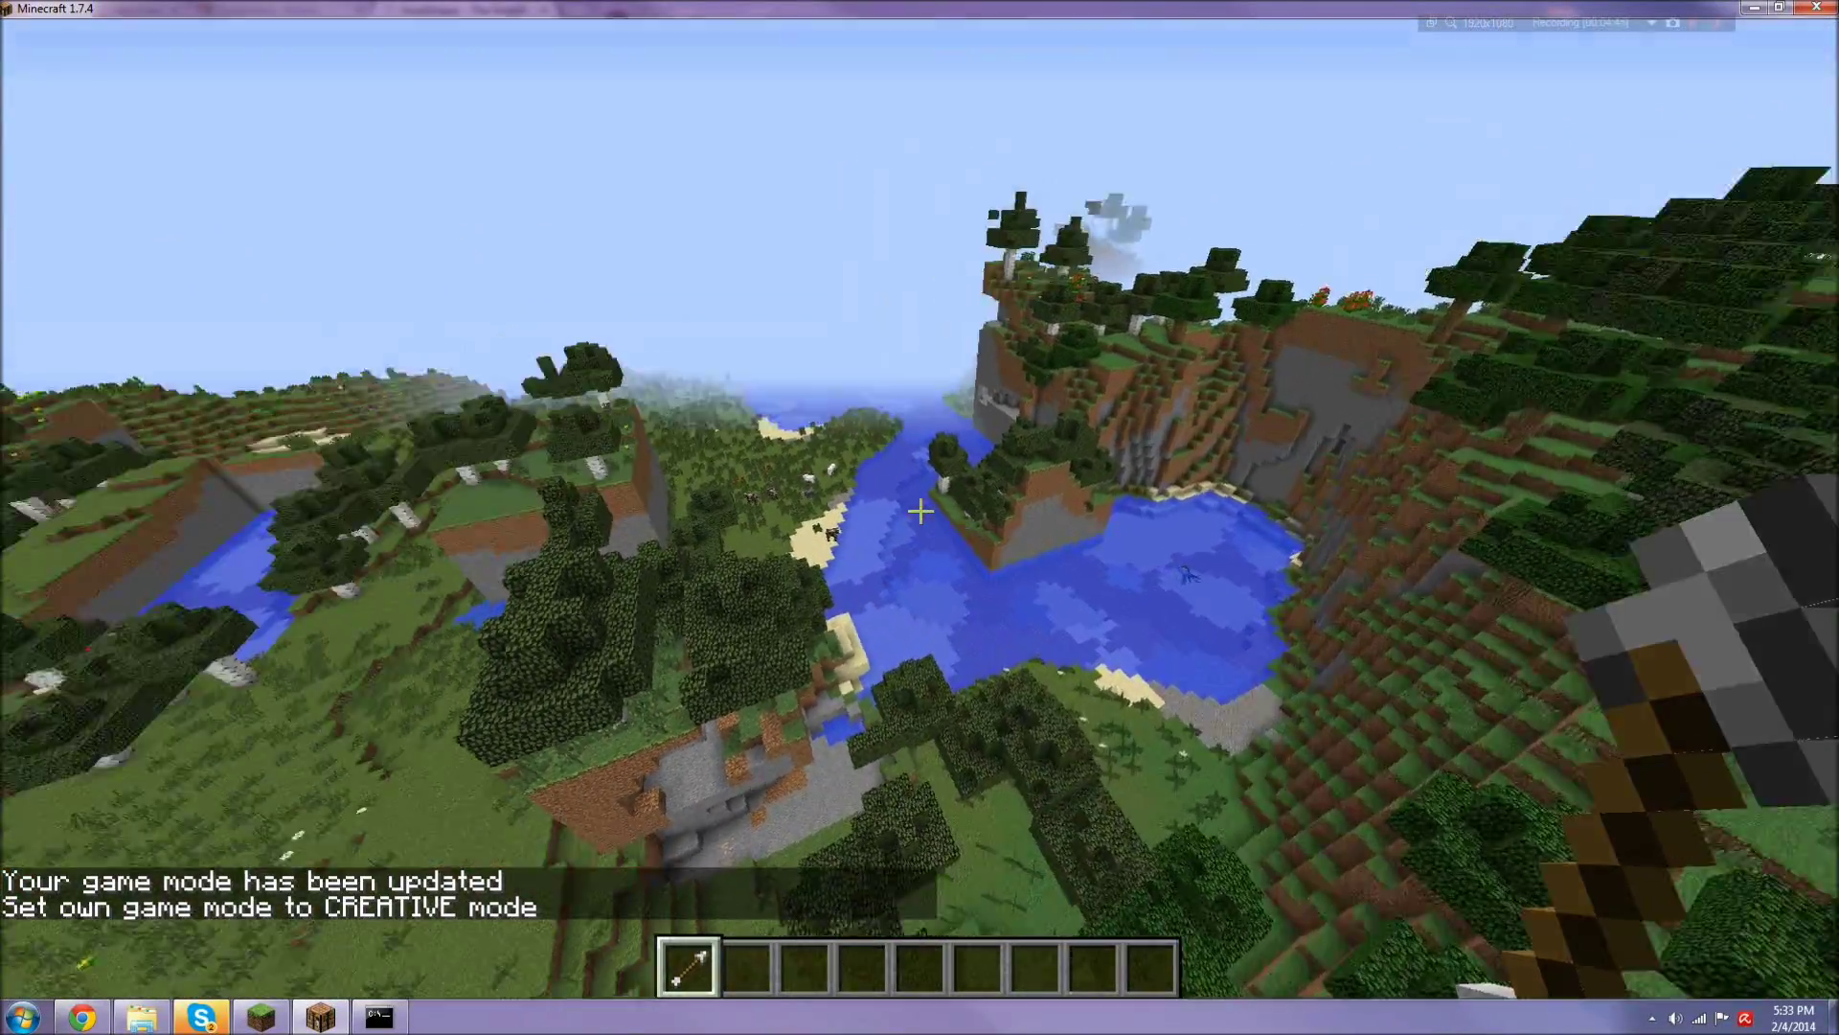
key("F3")
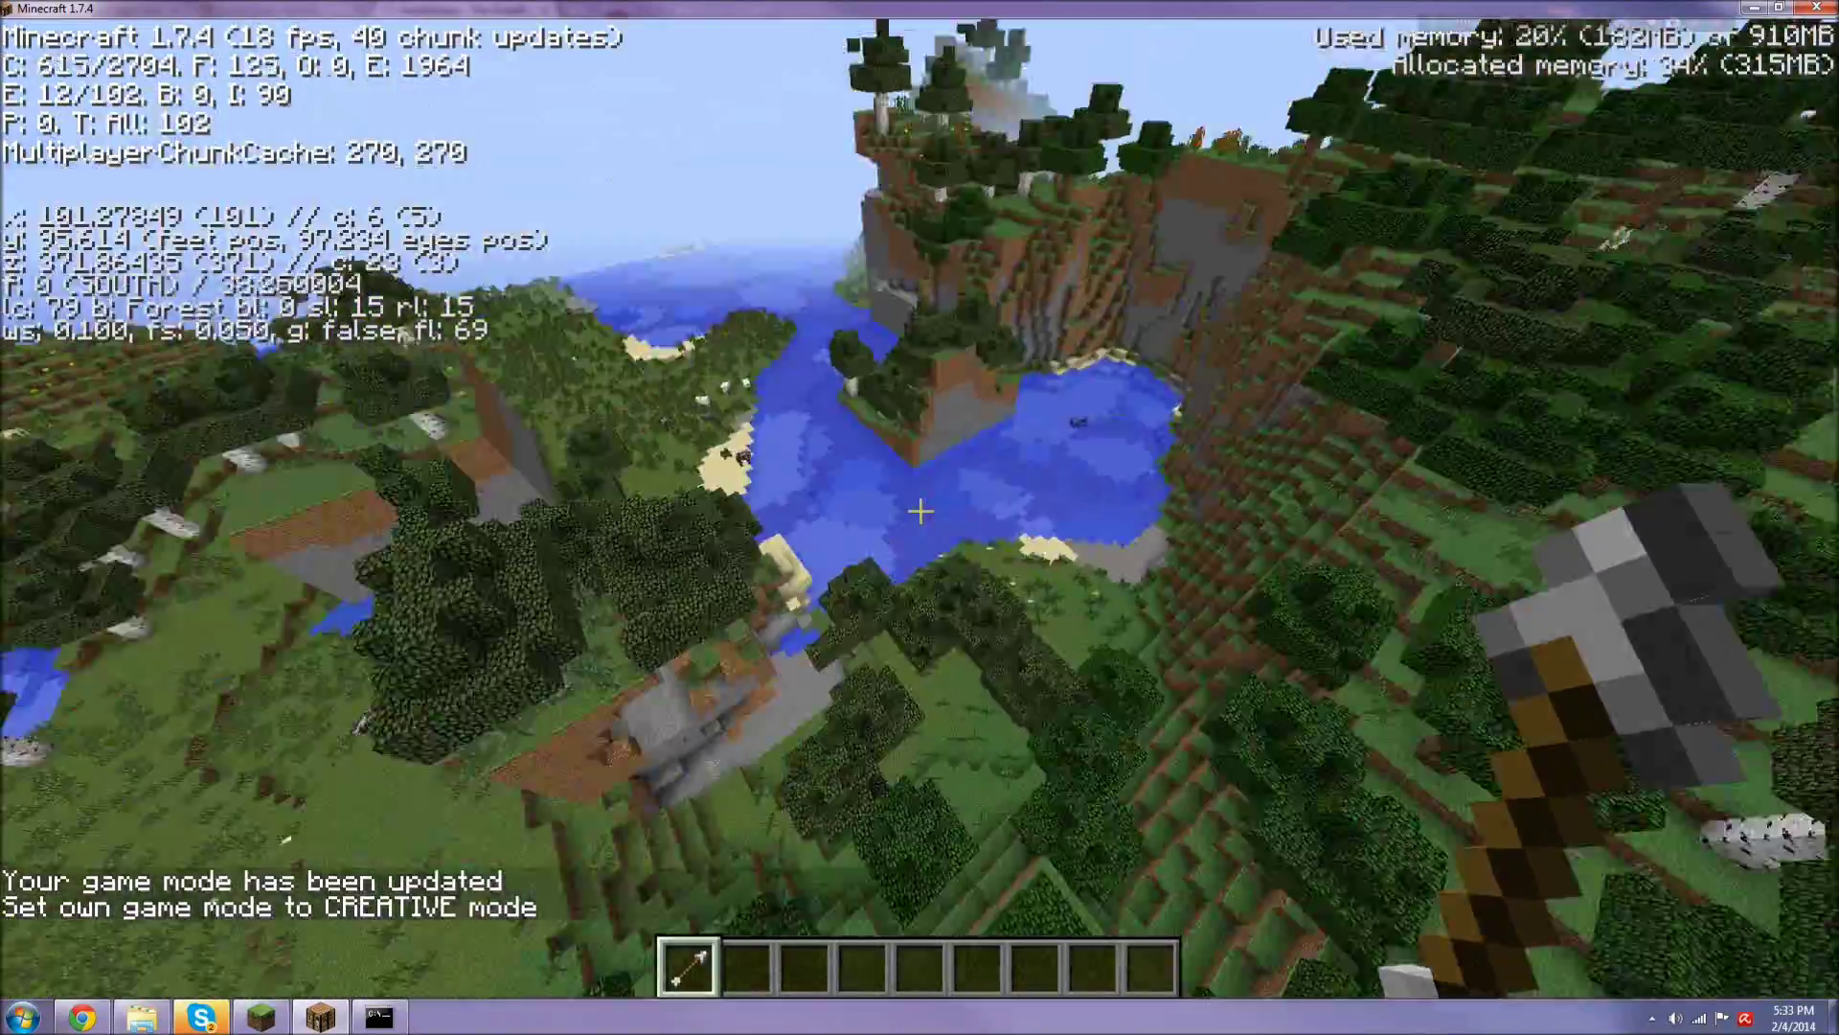
key("F3")
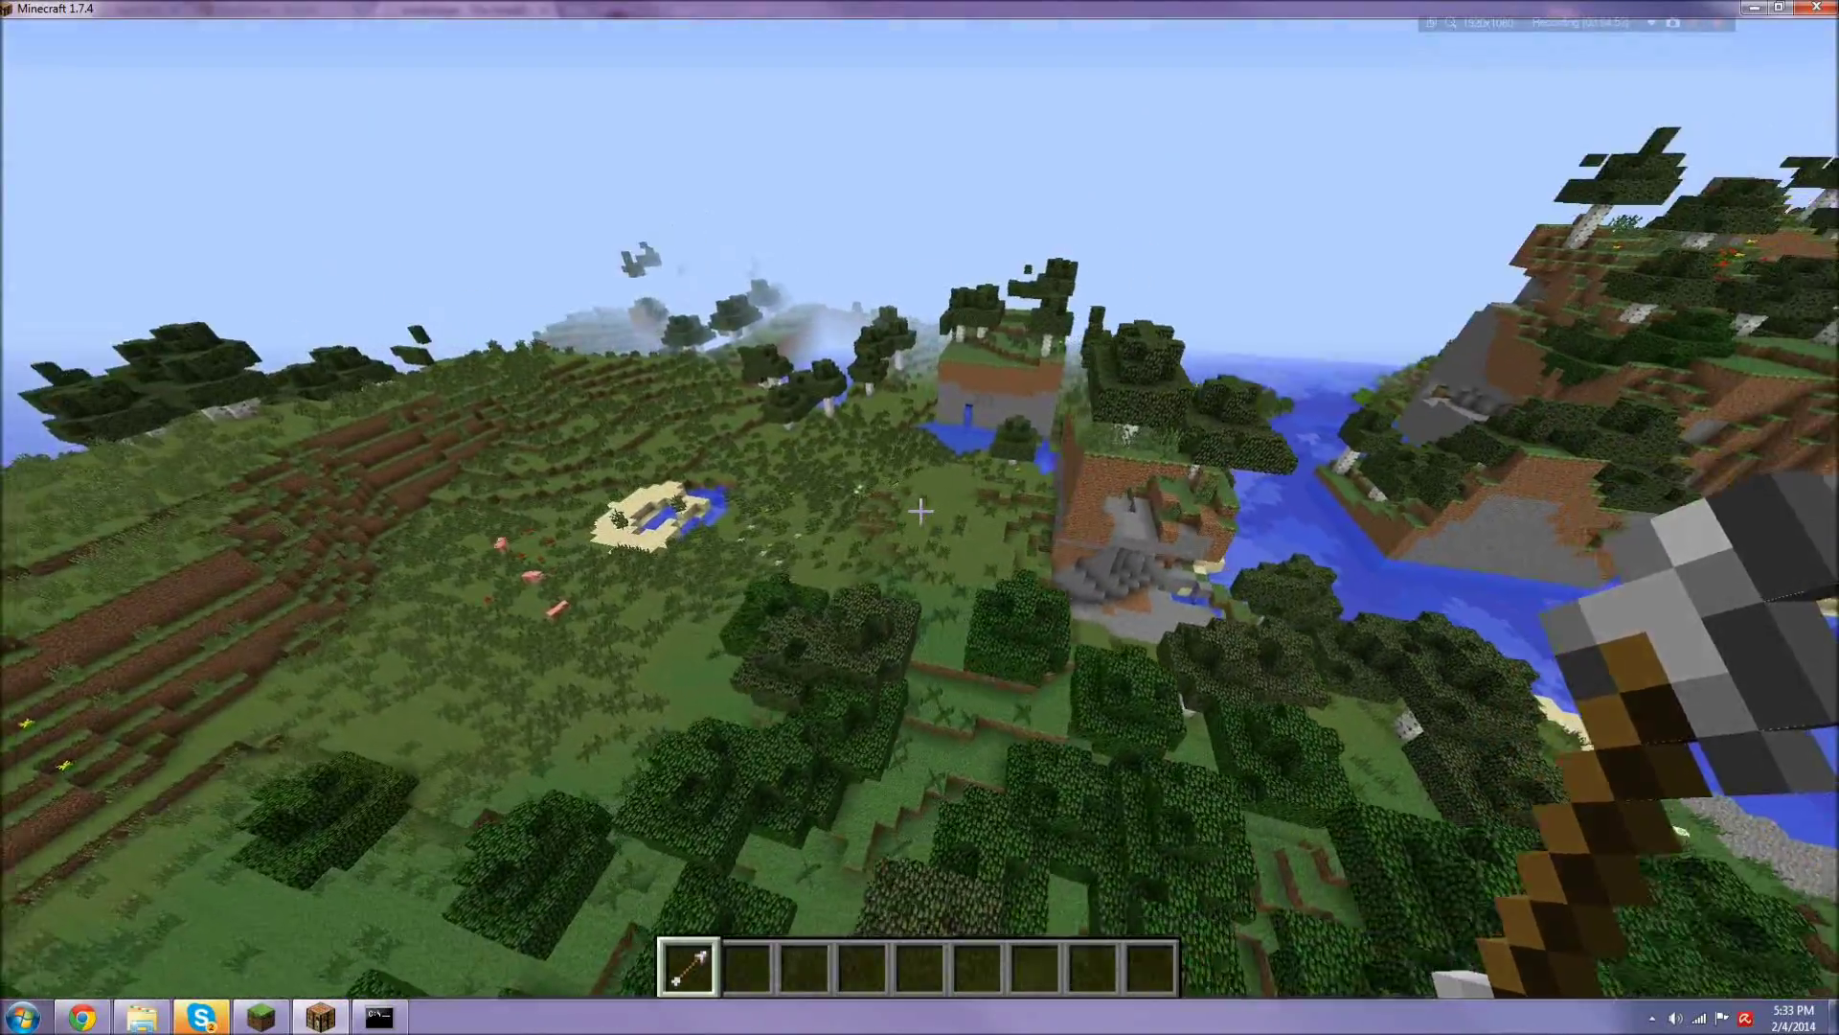
Step: Fly across the meadow to a treetop and snipe away its upper leaf blocks with the arrow
key("w")
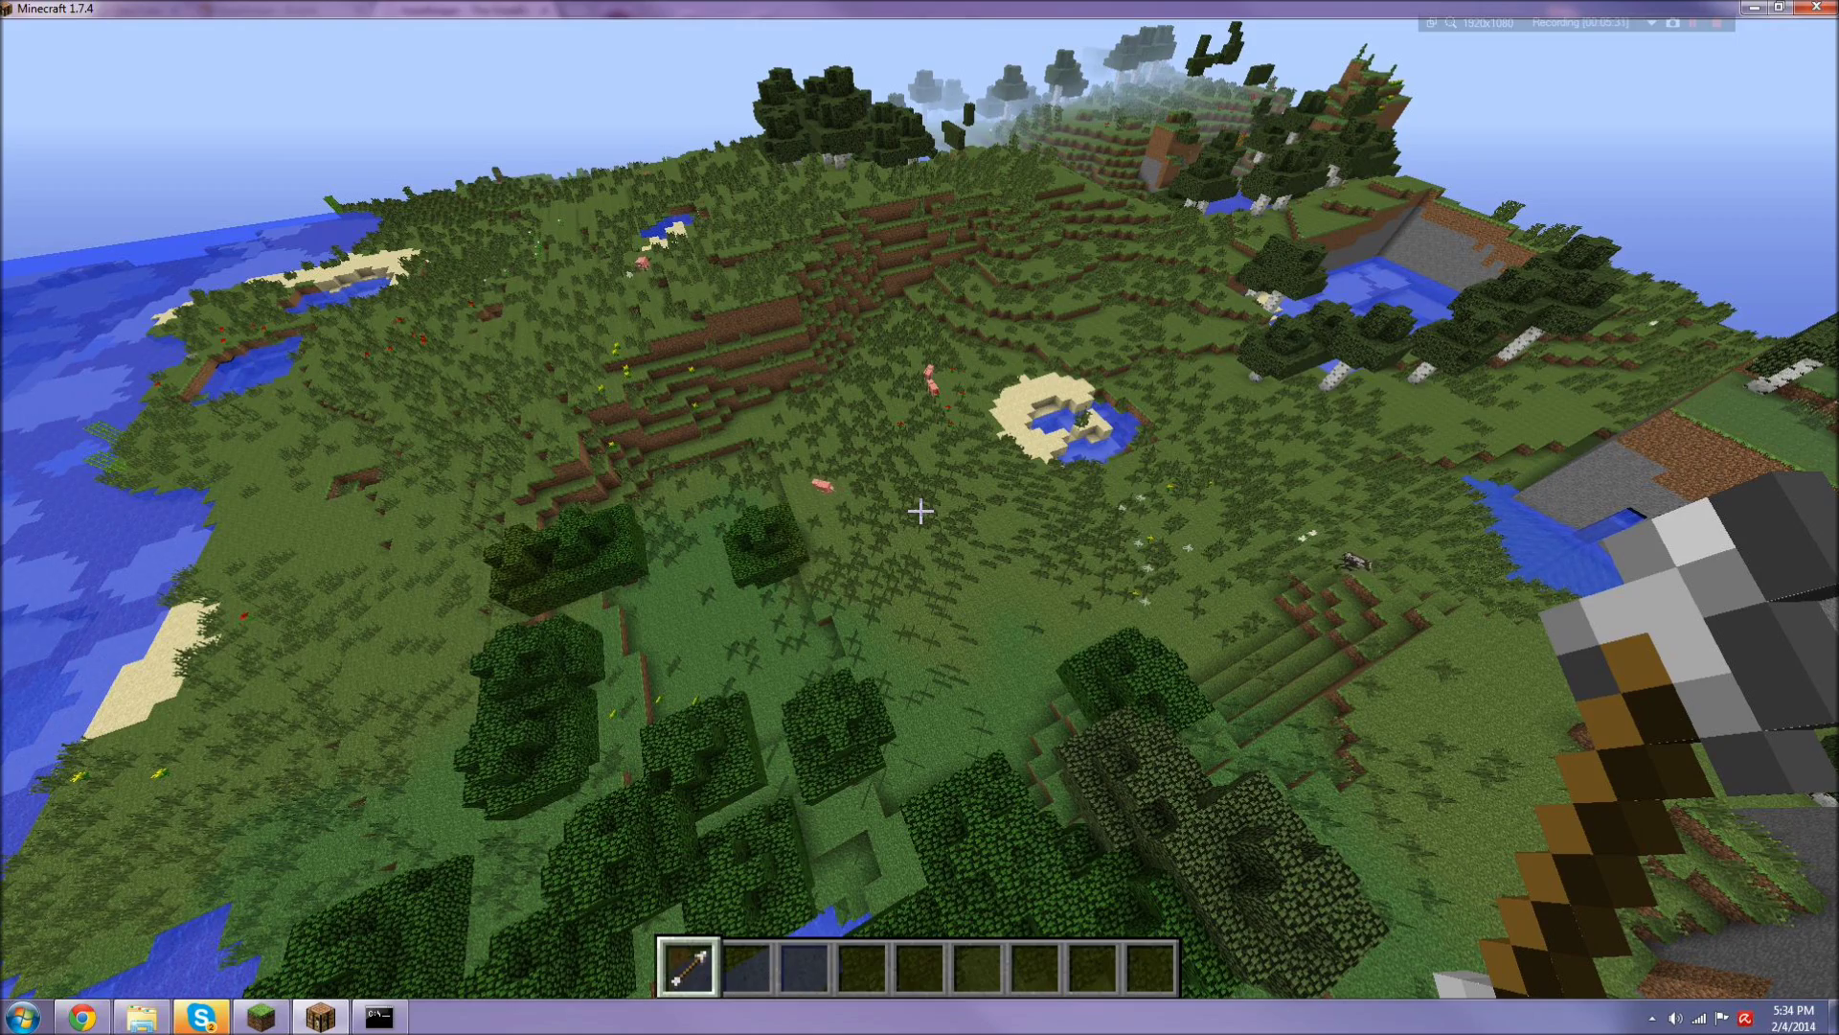
key("w")
key("d")
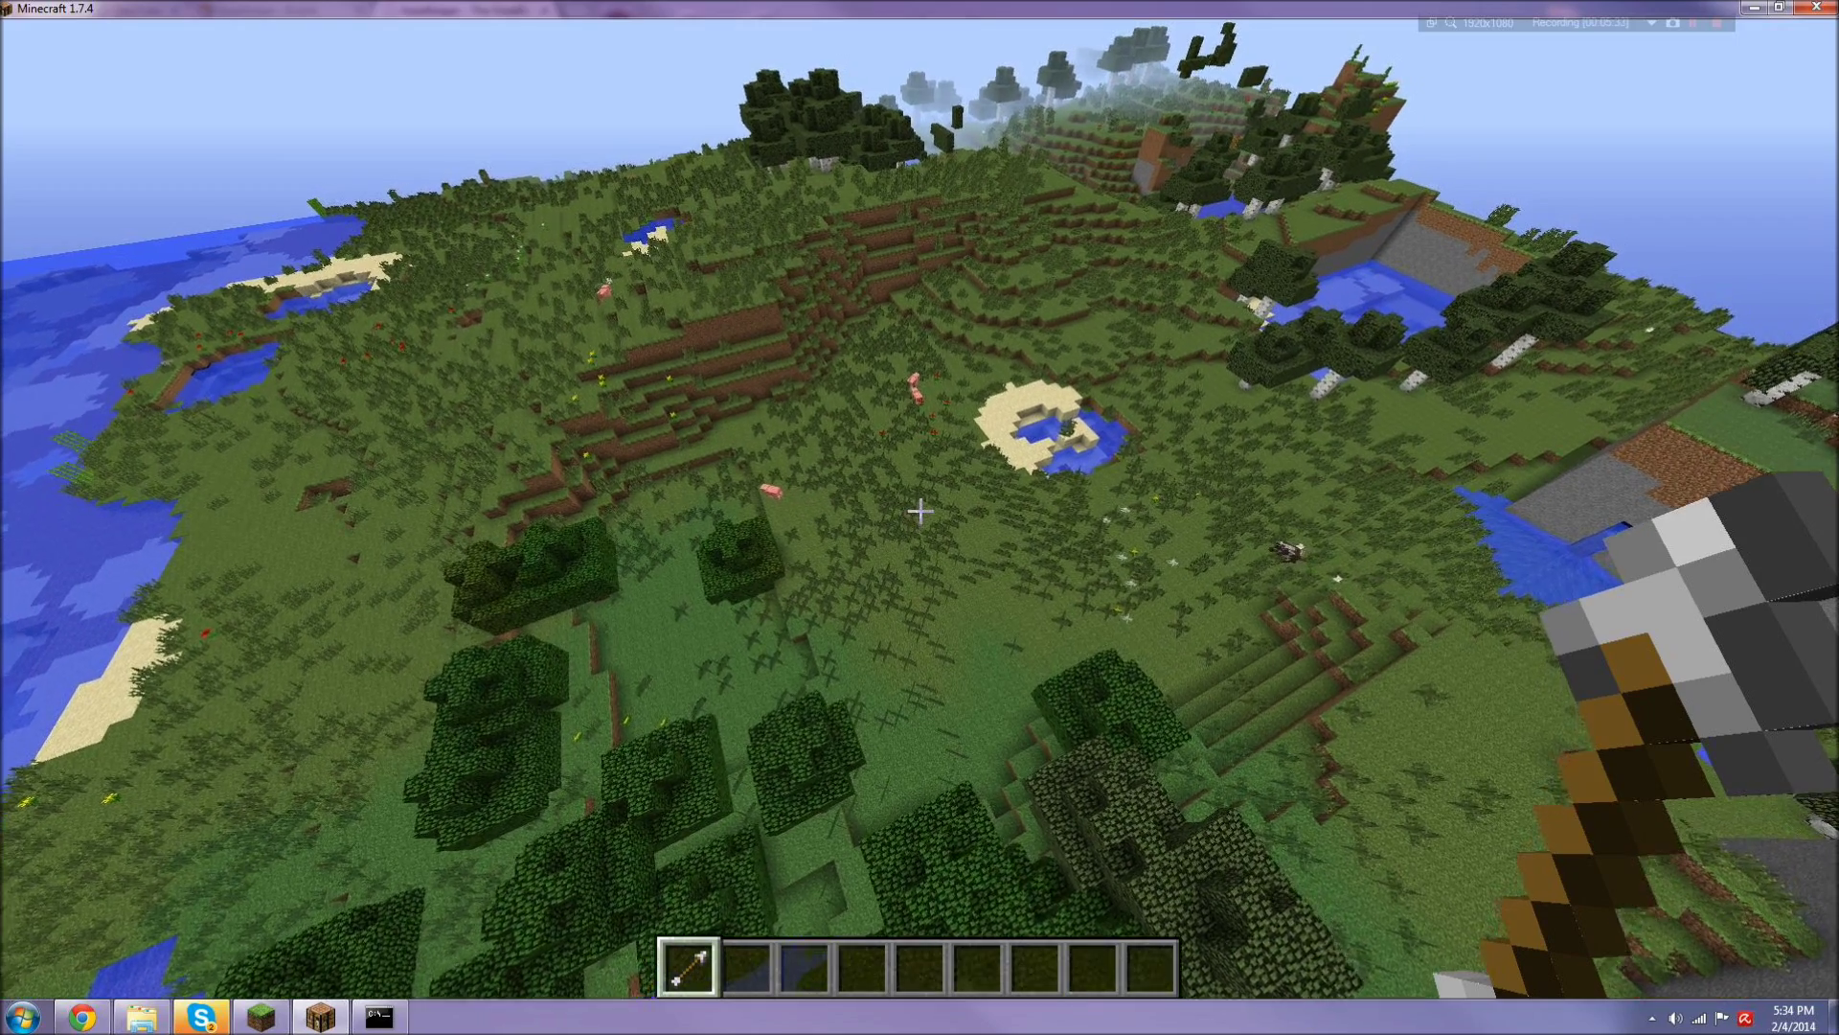
key("w")
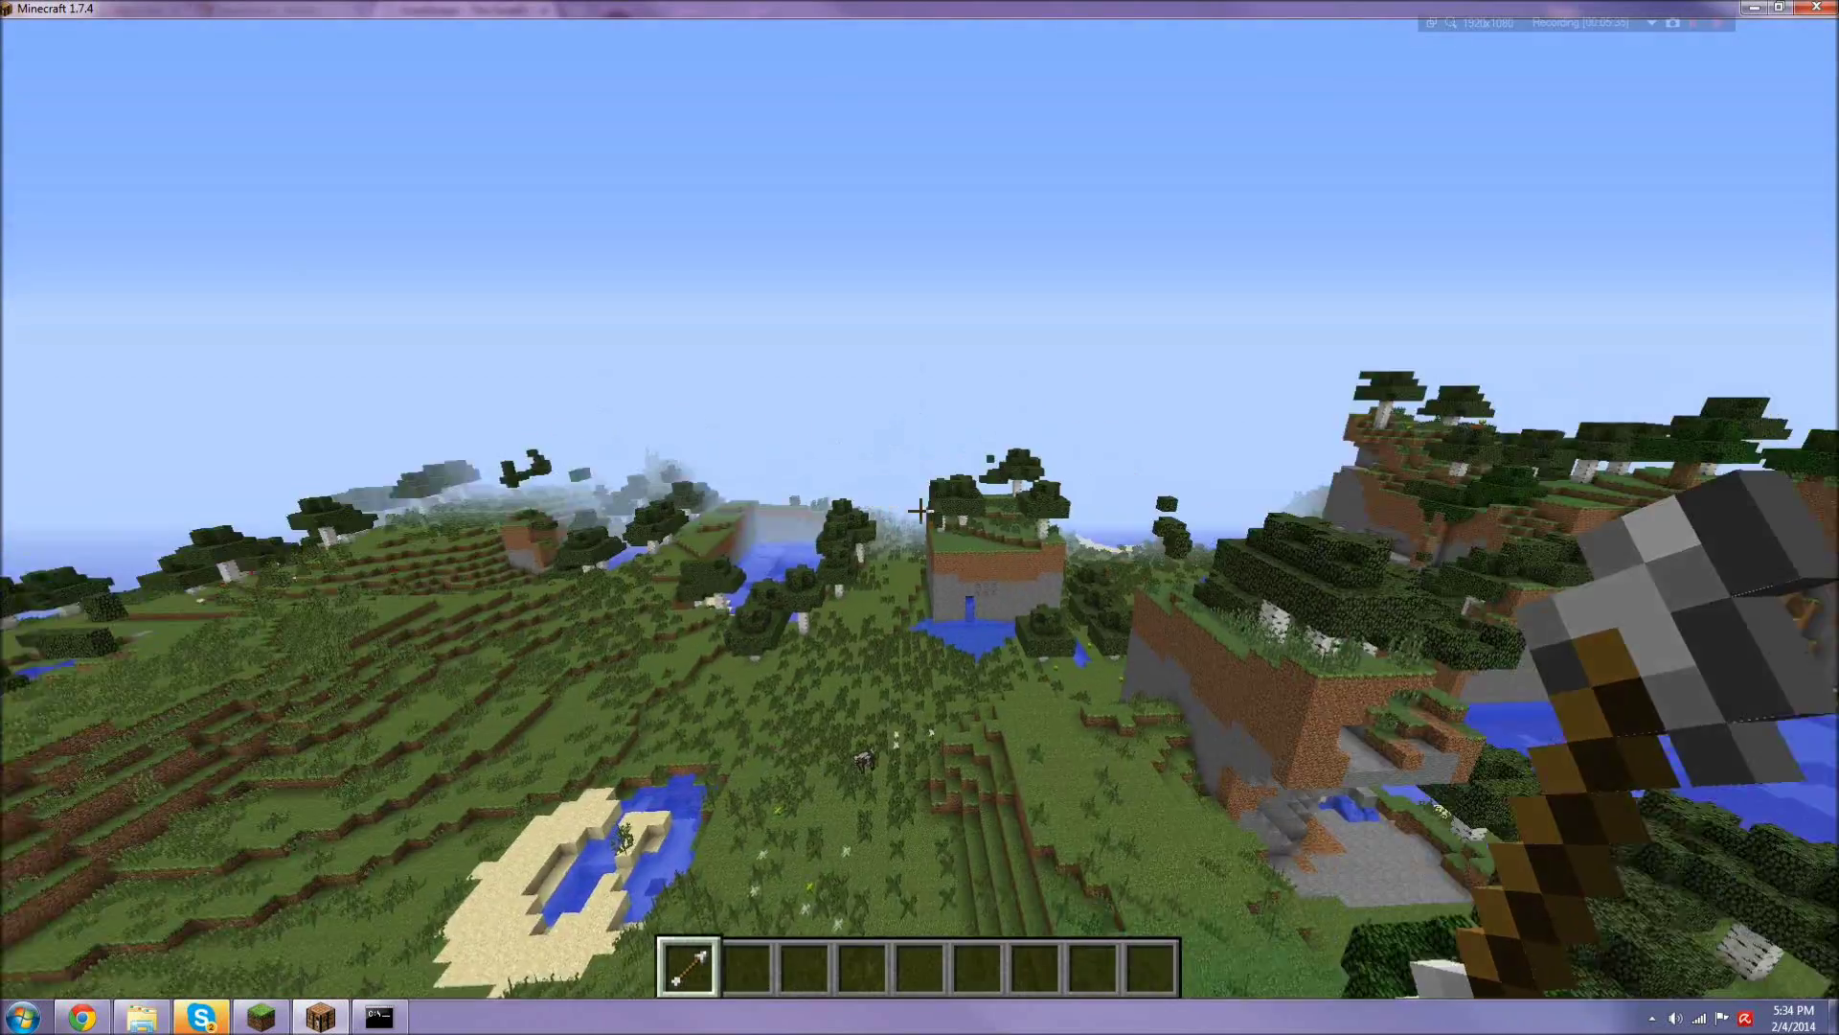
key("w")
key("shift")
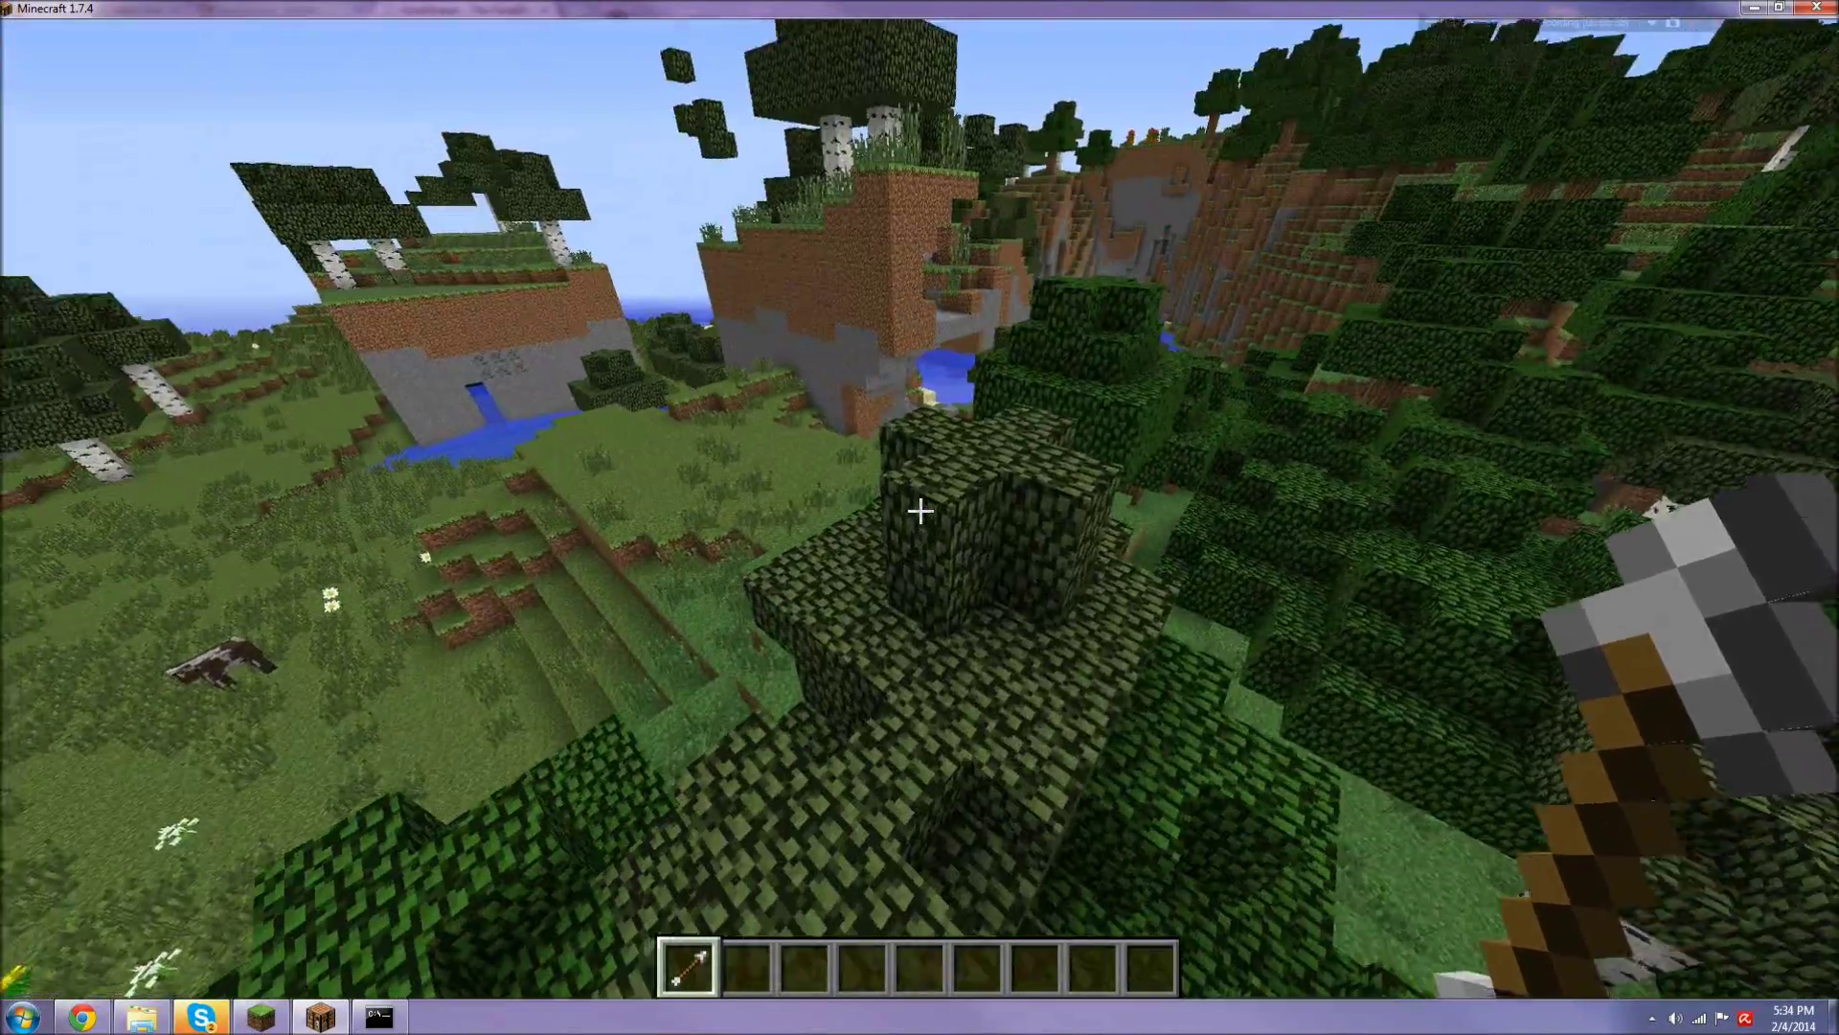
left_click(920, 510)
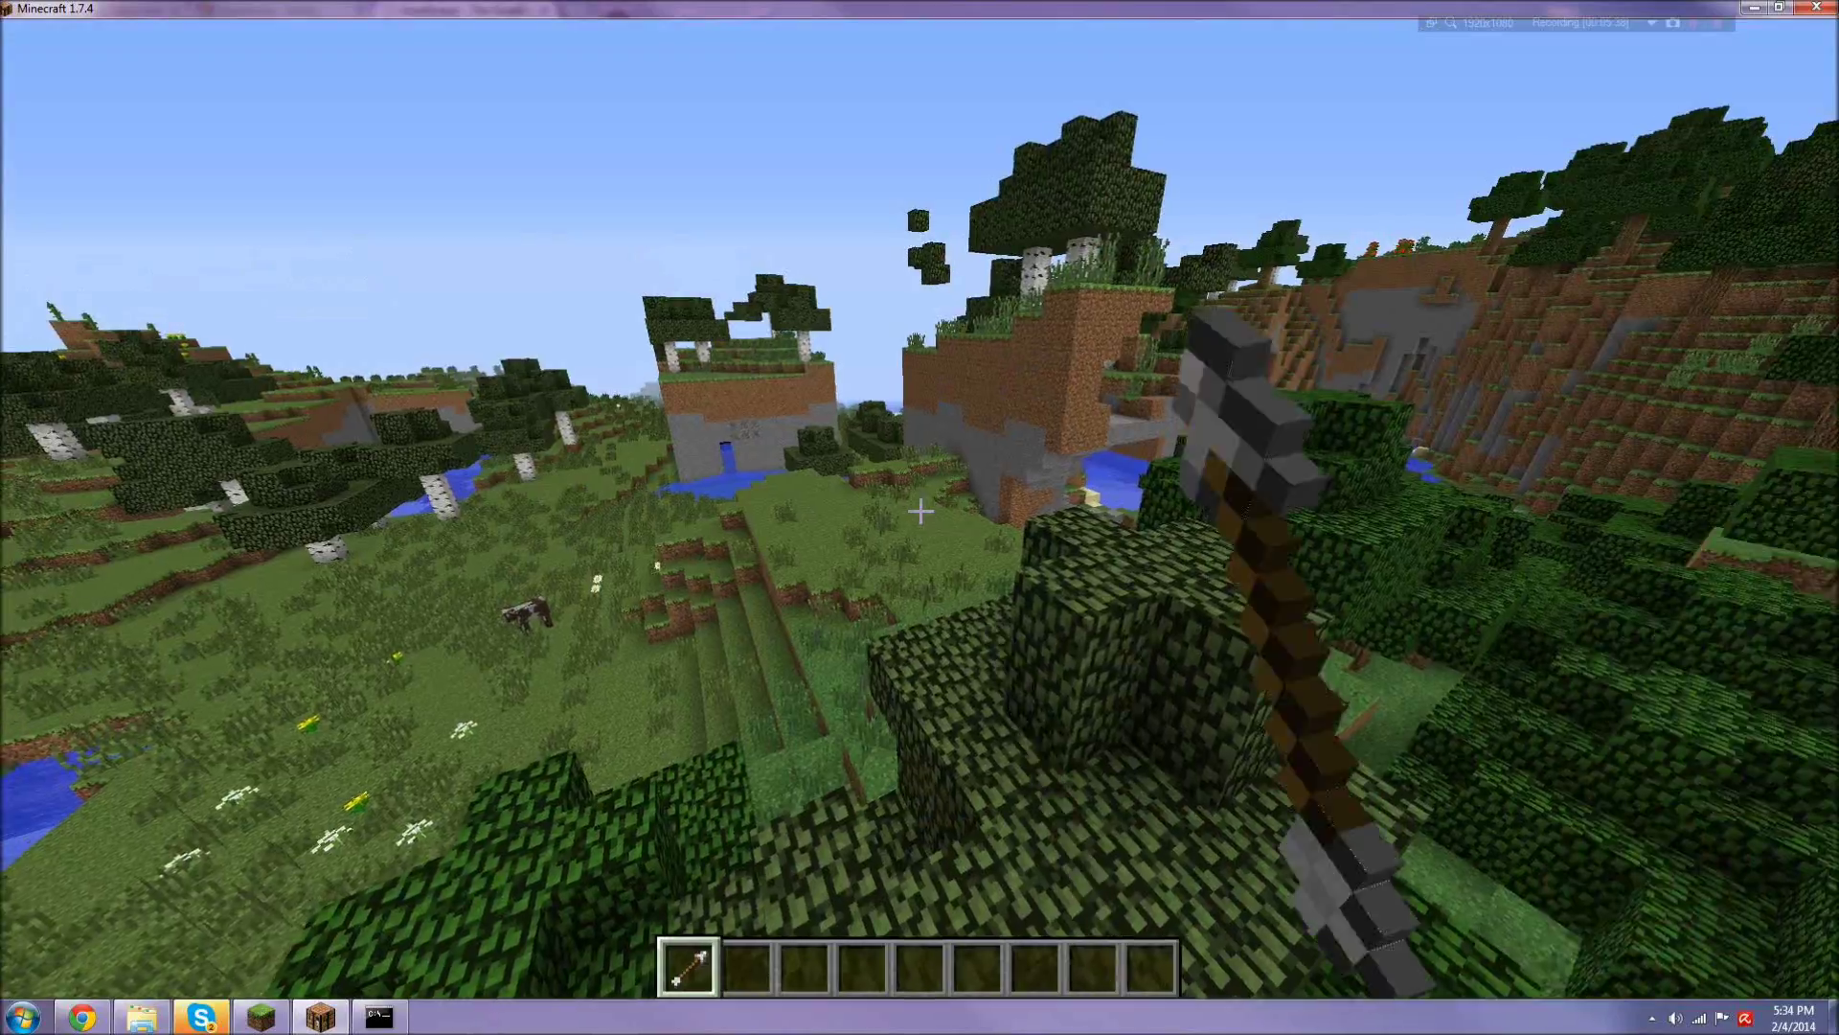
key("w")
key("shift")
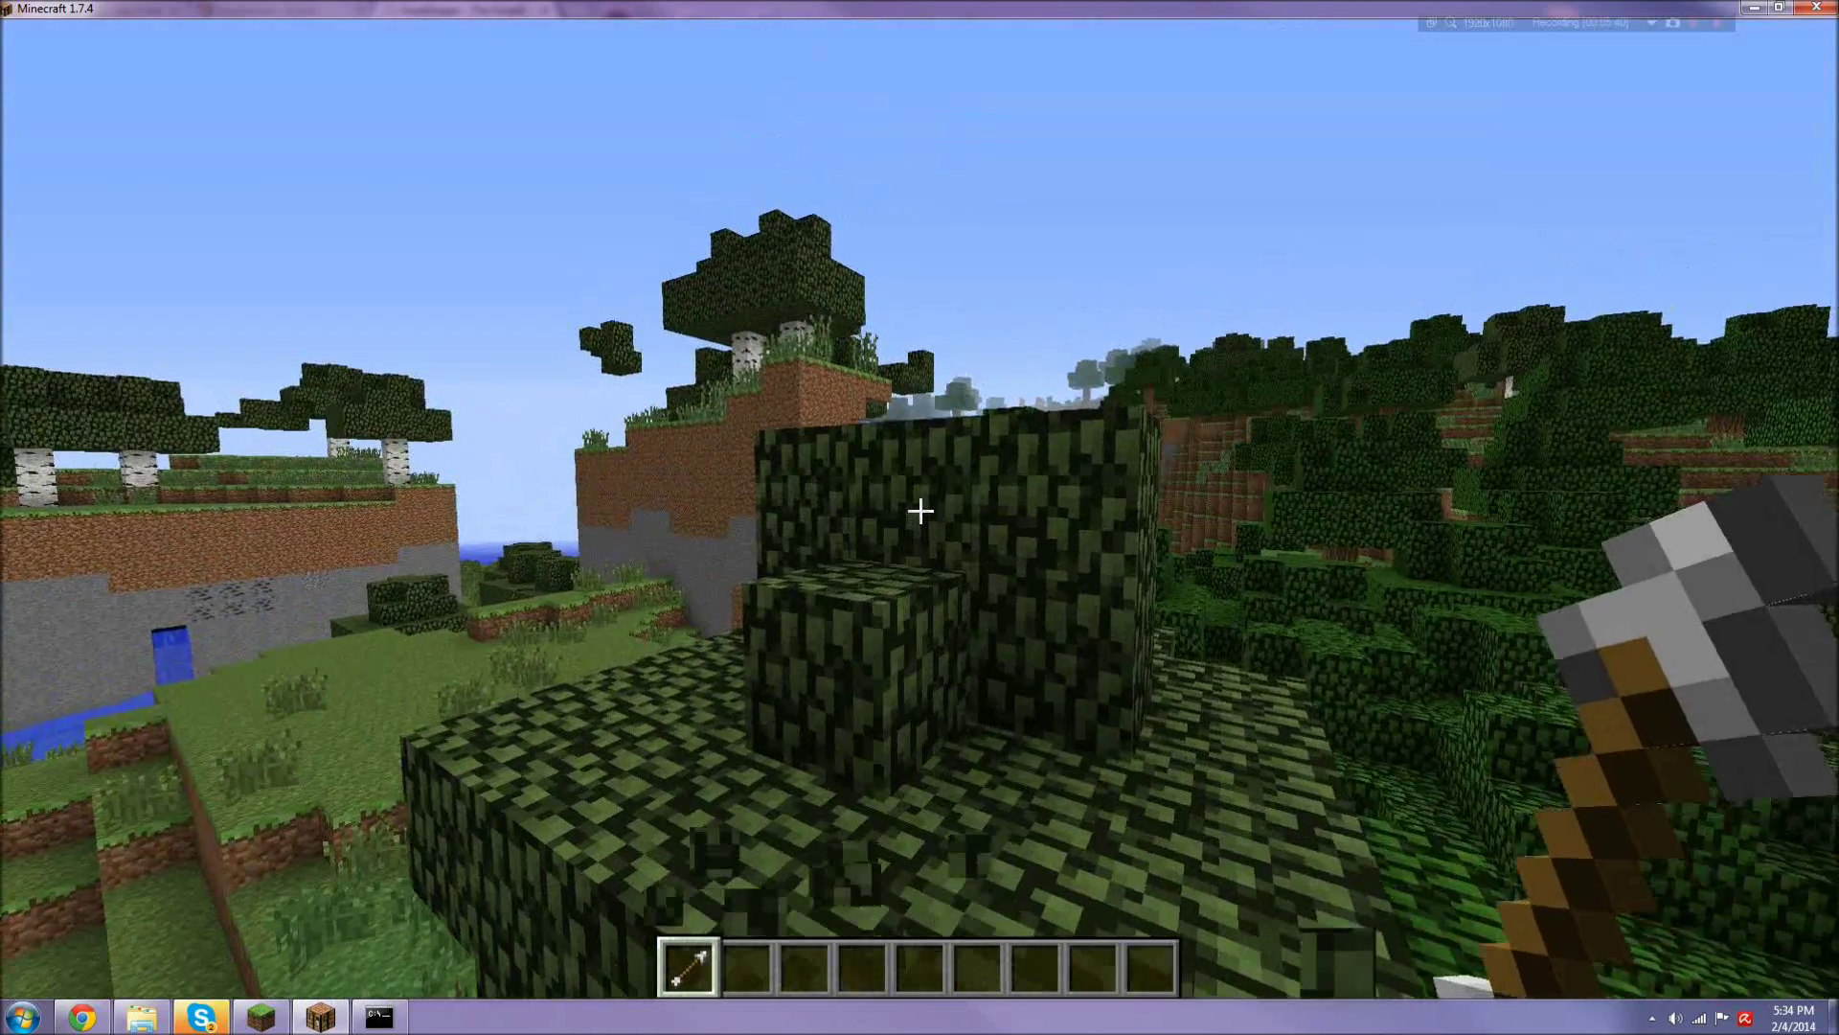
left_click(921, 511)
left_click(921, 511)
left_click(920, 510)
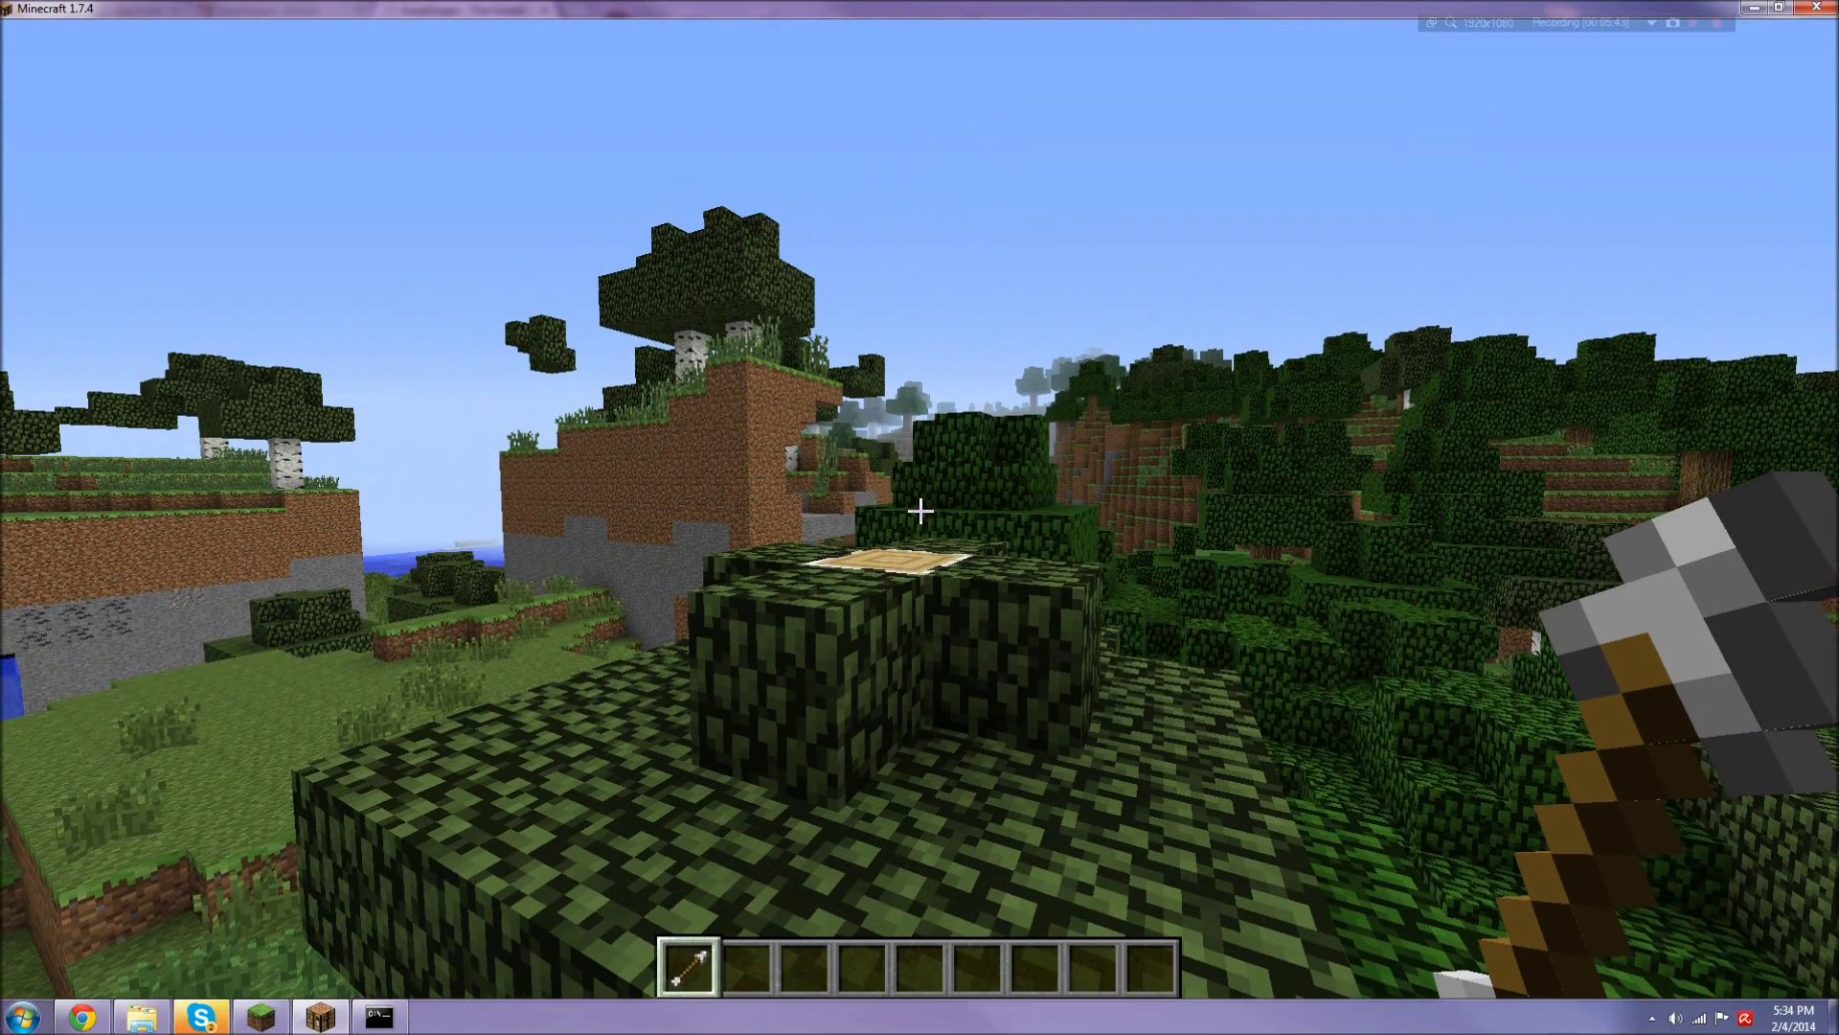
Step: Set the VoxelSniper voxel material to 1 (stone) with a chat command
key("slash")
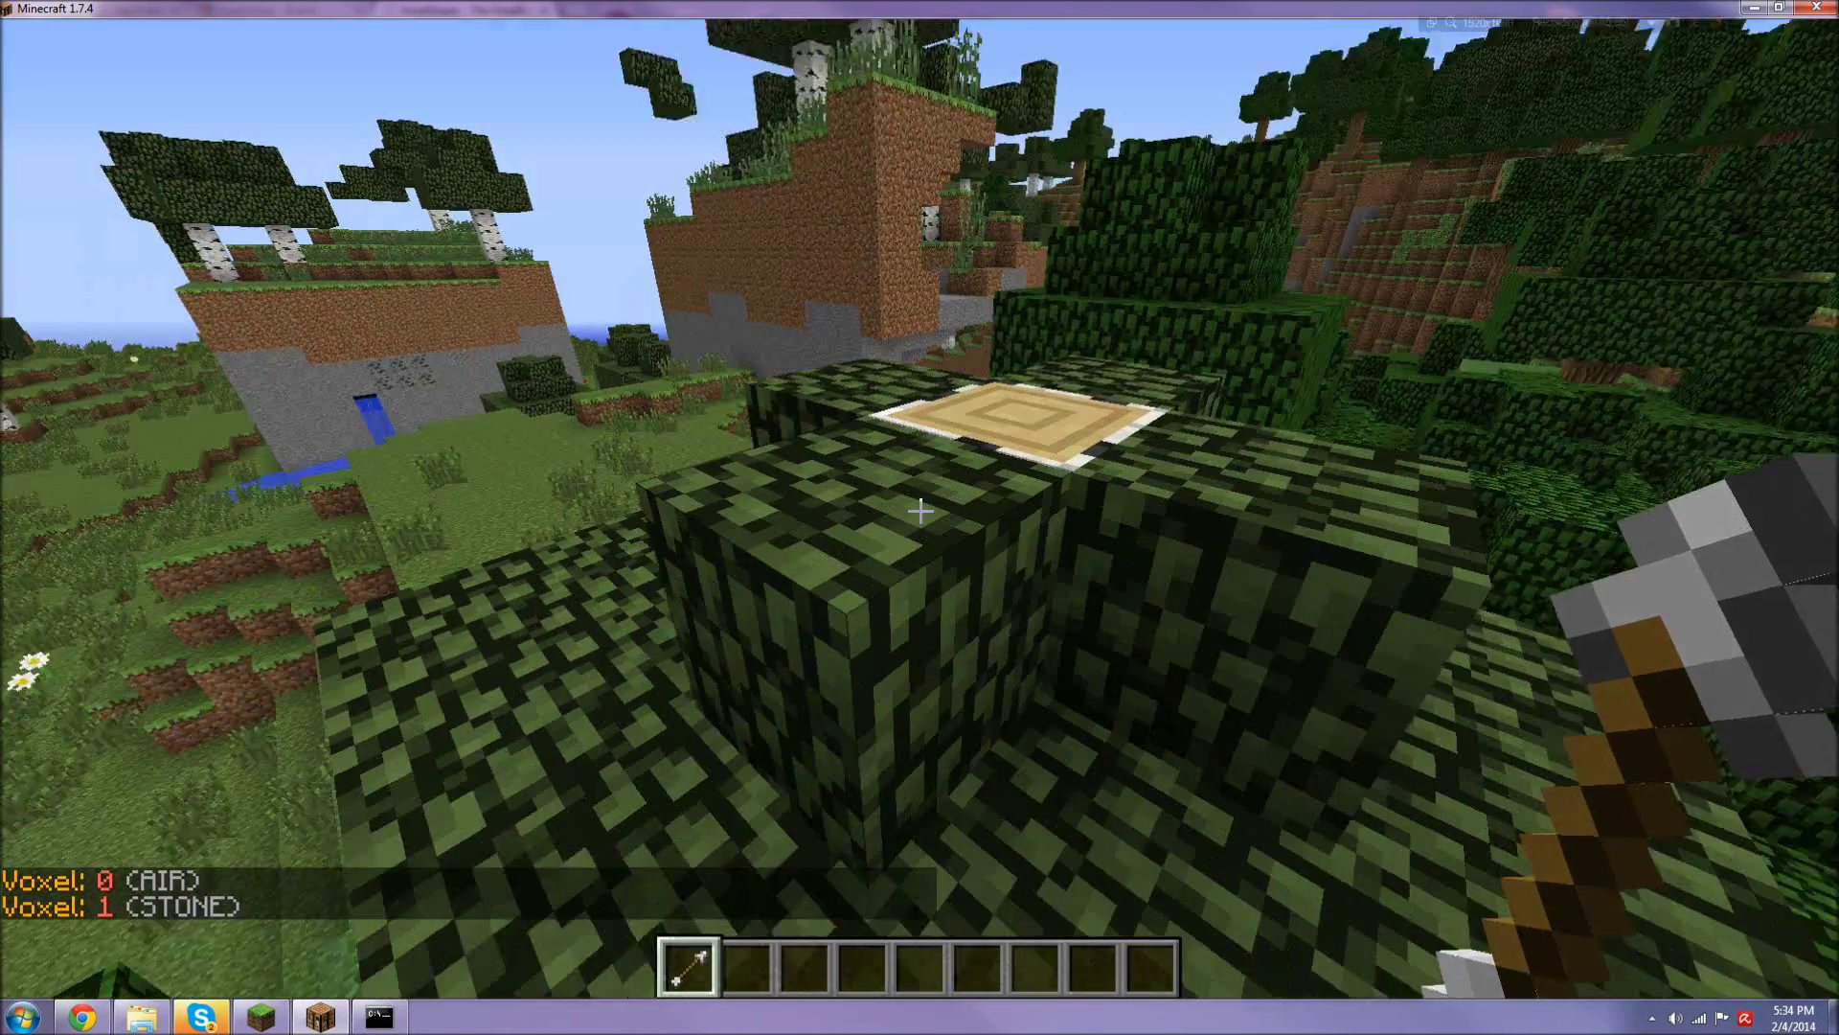
Step: Turn the leaf blocks and exposed trunk on the treetop into stone with the sniper arrow
right_click(920, 510)
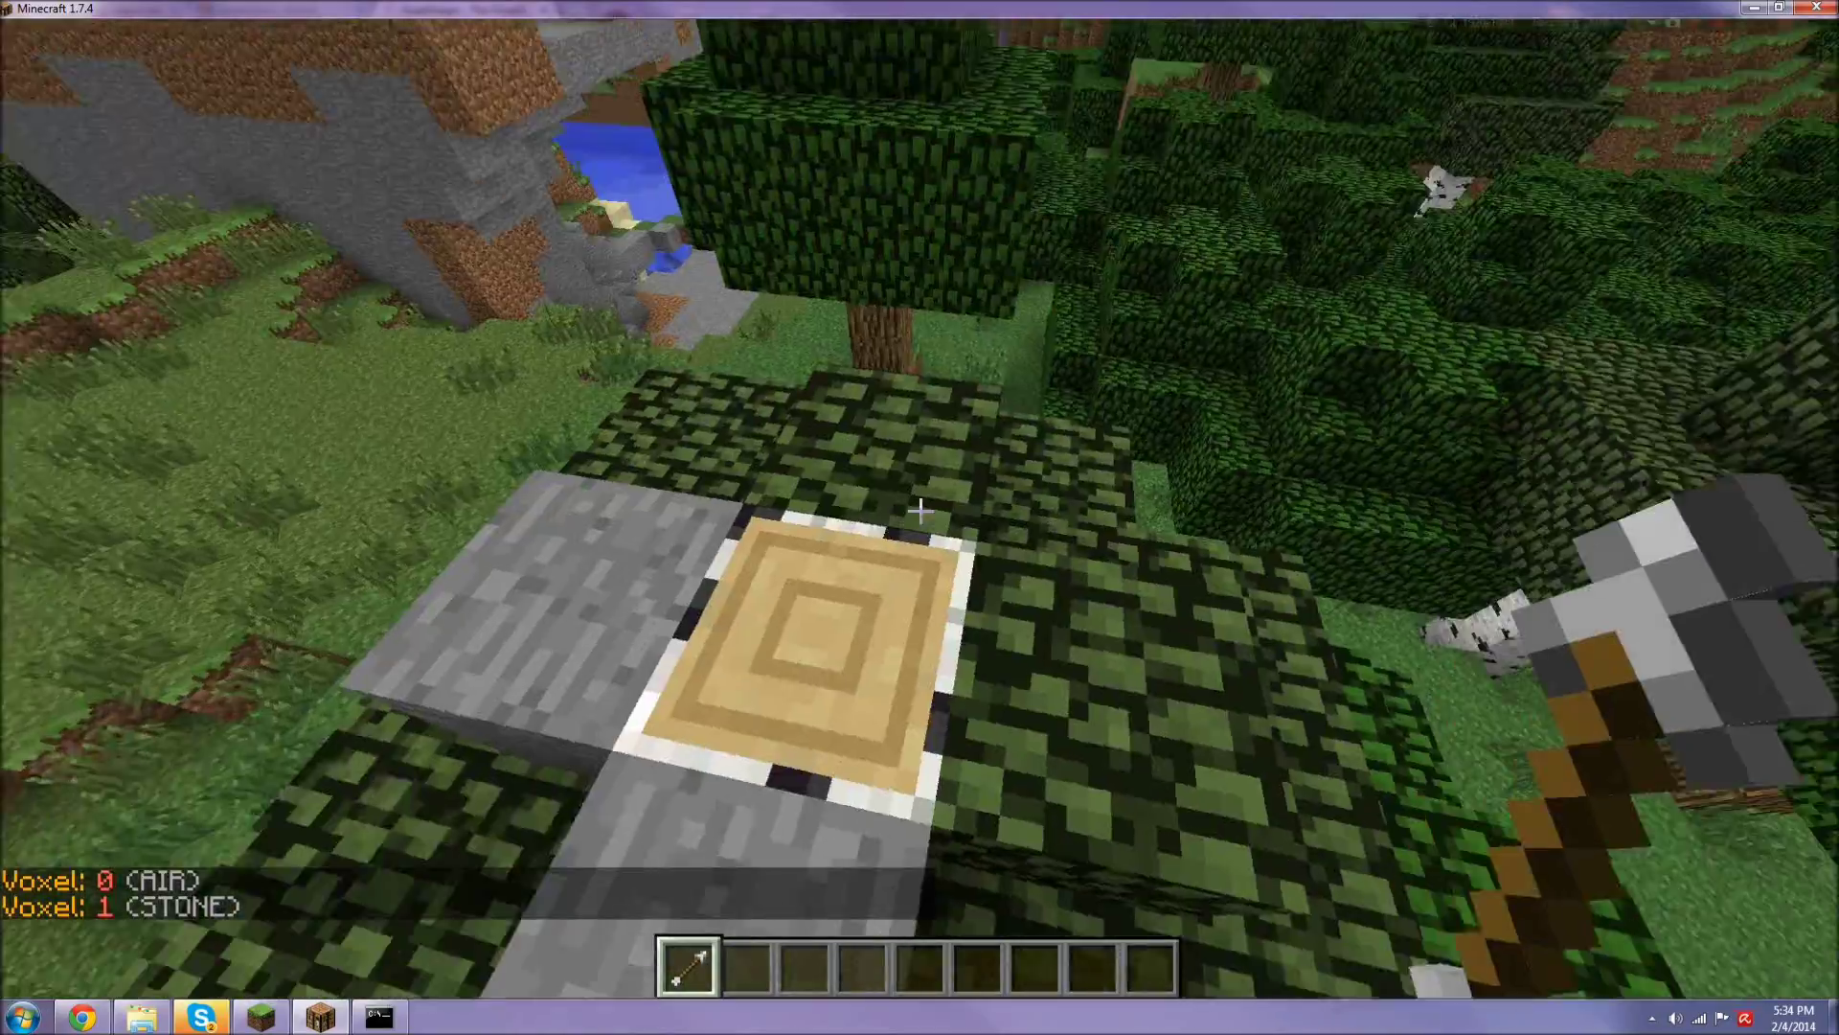
right_click(919, 510)
right_click(920, 510)
right_click(919, 510)
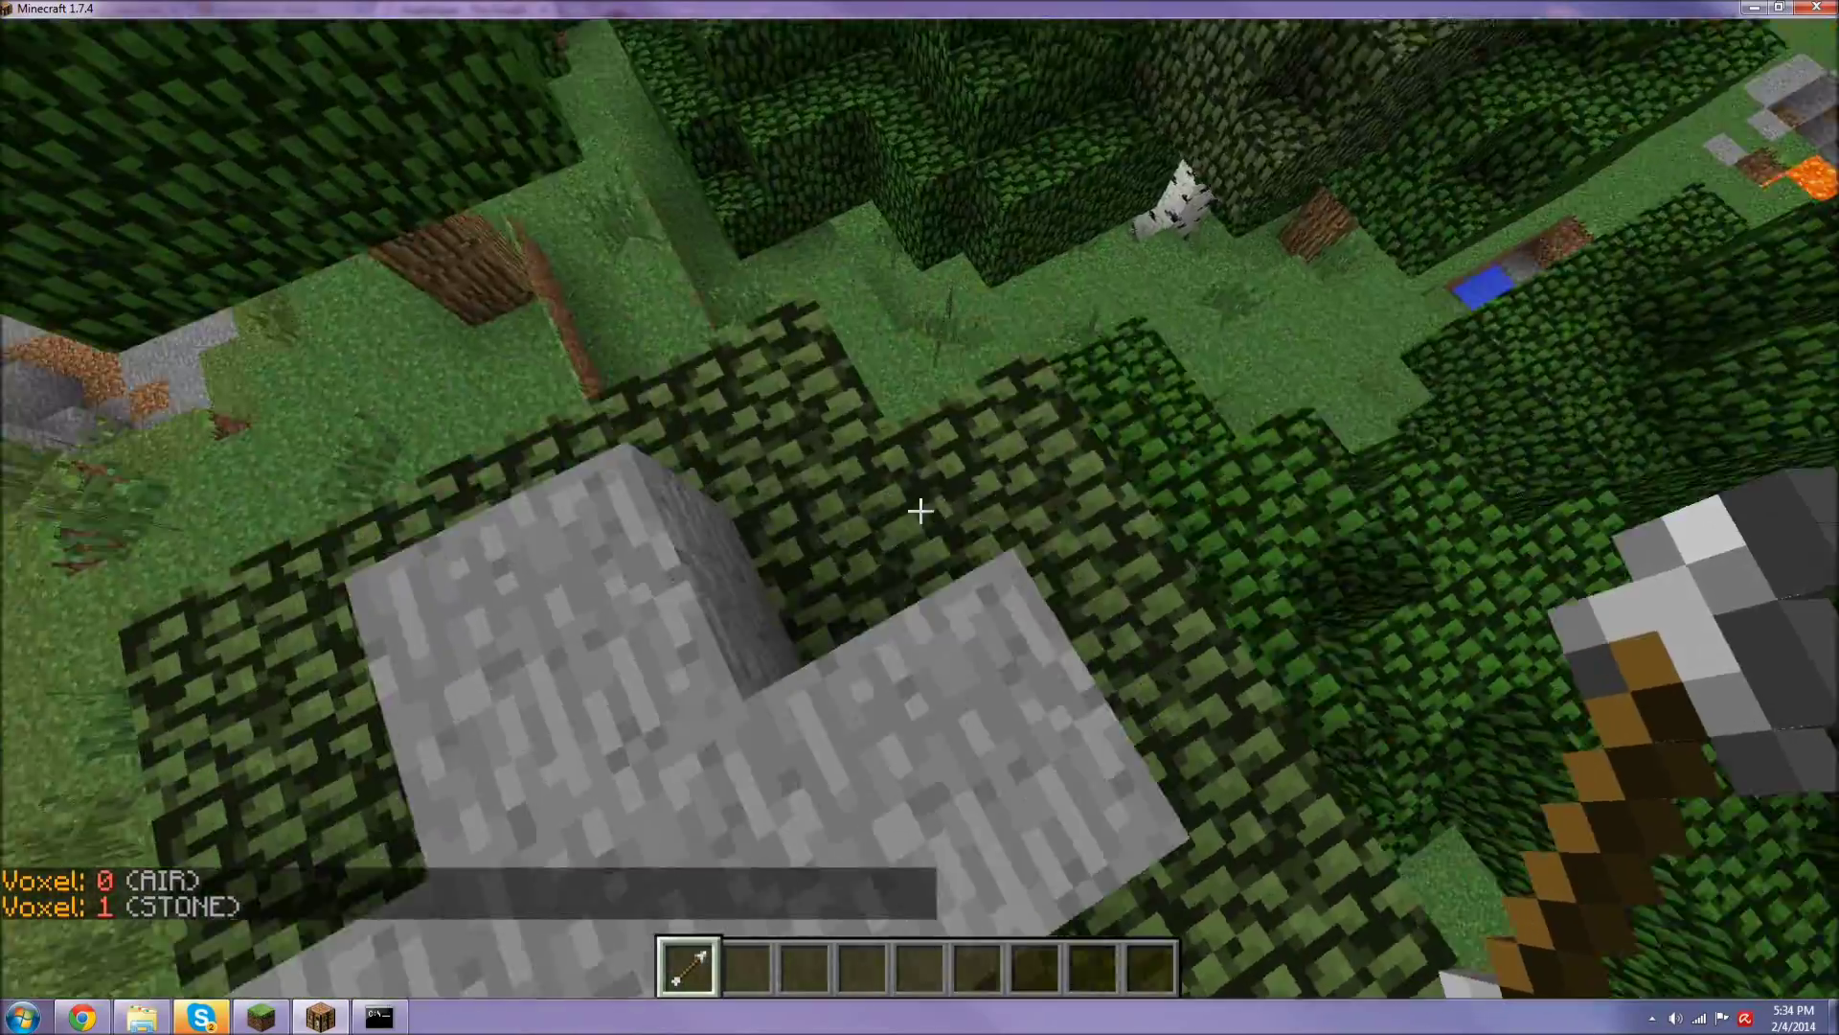
right_click(920, 510)
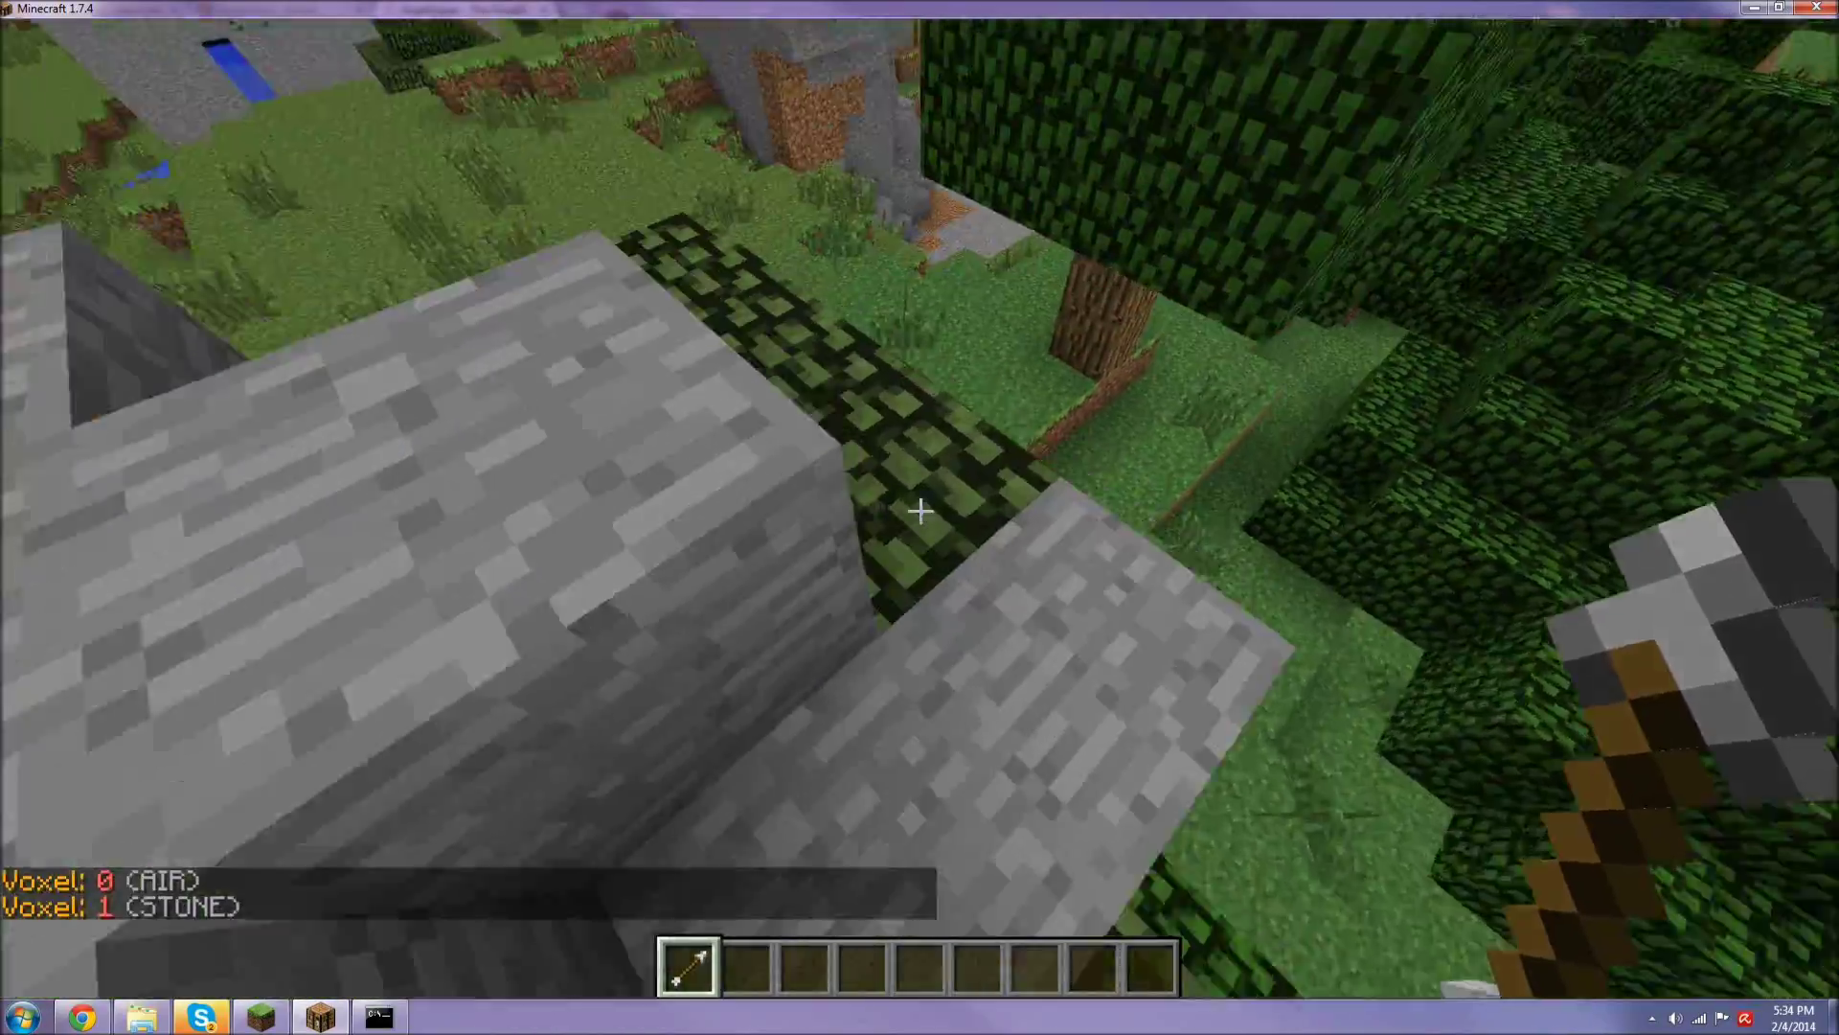
right_click(919, 510)
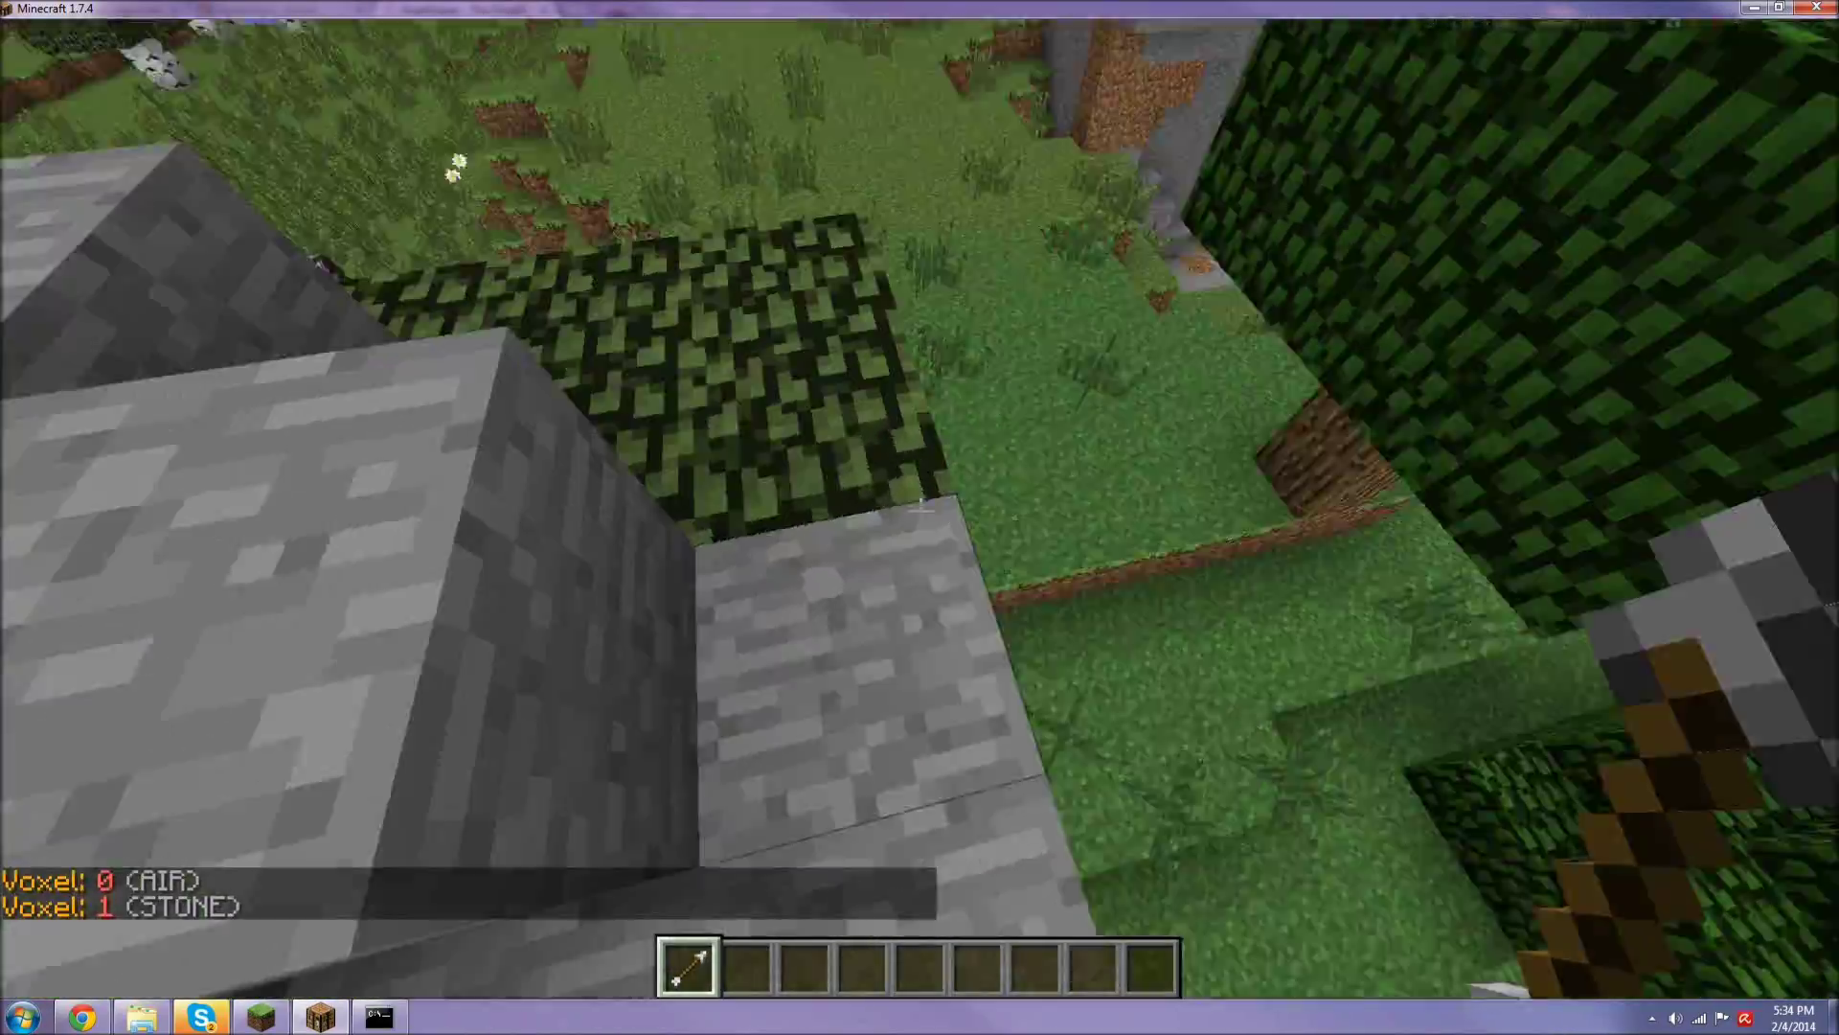
right_click(920, 511)
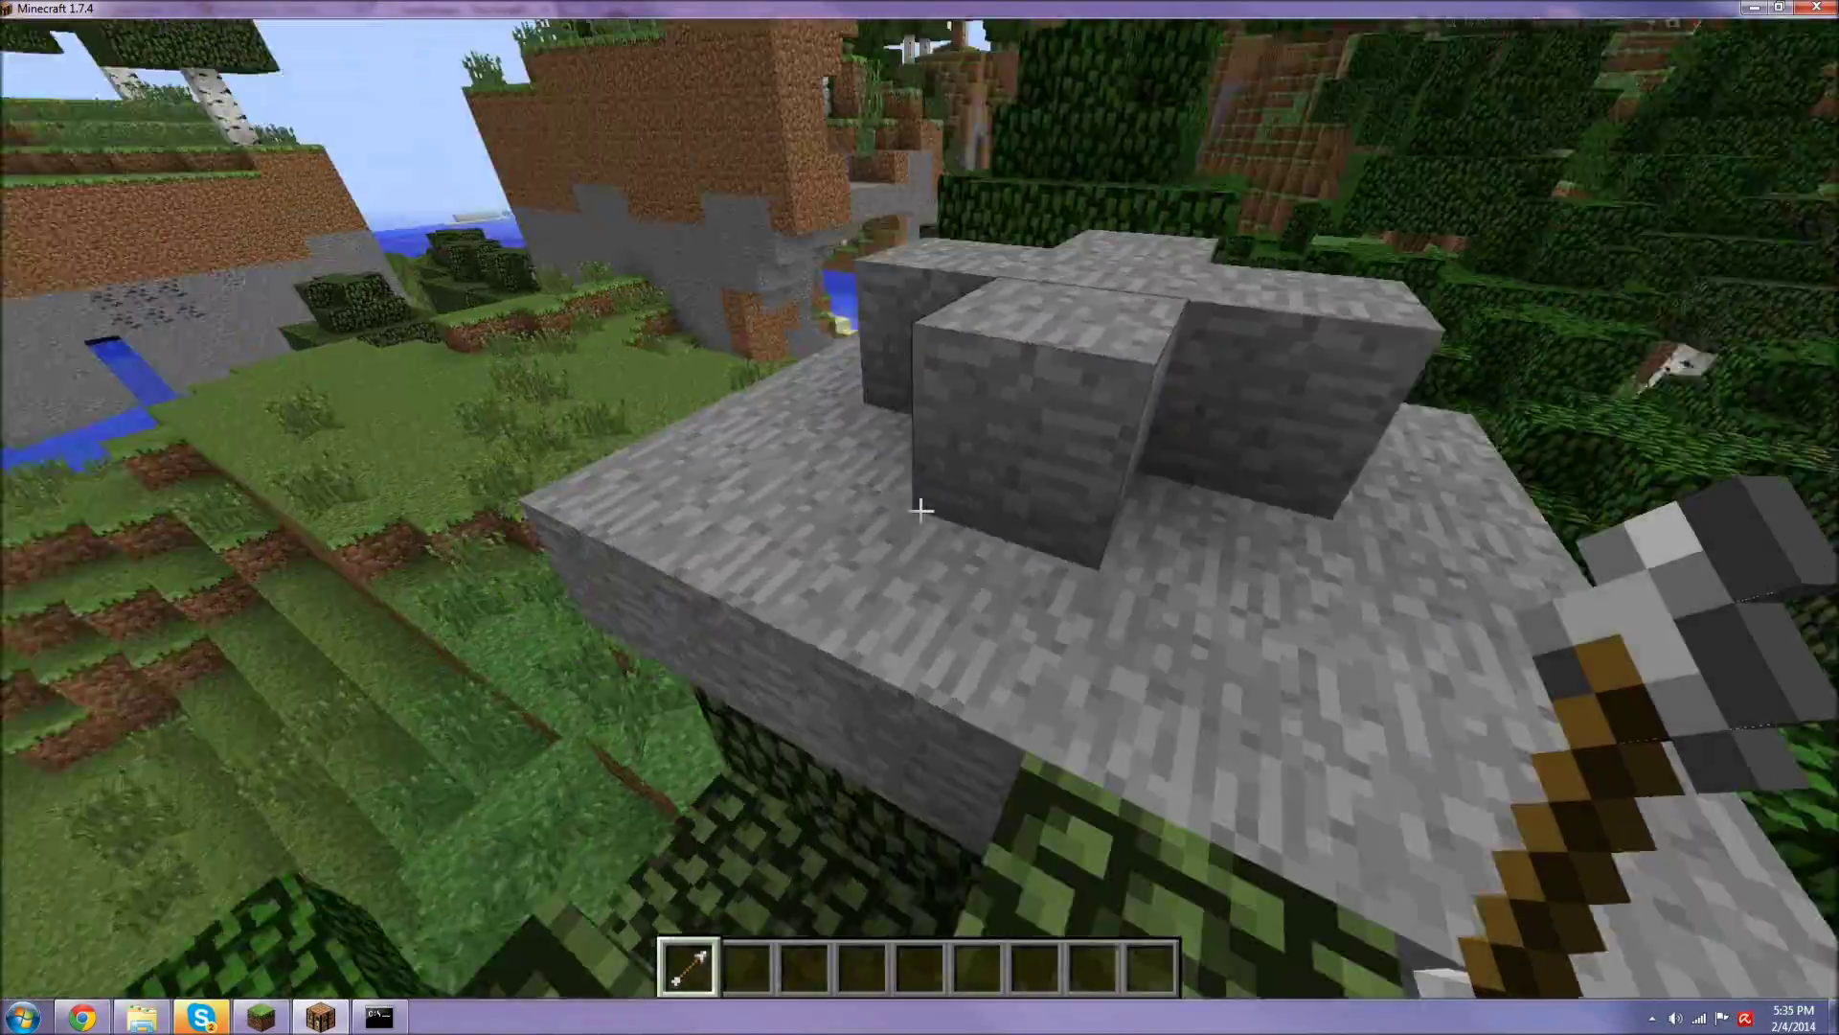
Step: Fly down past the stone-topped tree and back up, and select the Snipe brush with the chat command "/b s"
key("shift")
key("s")
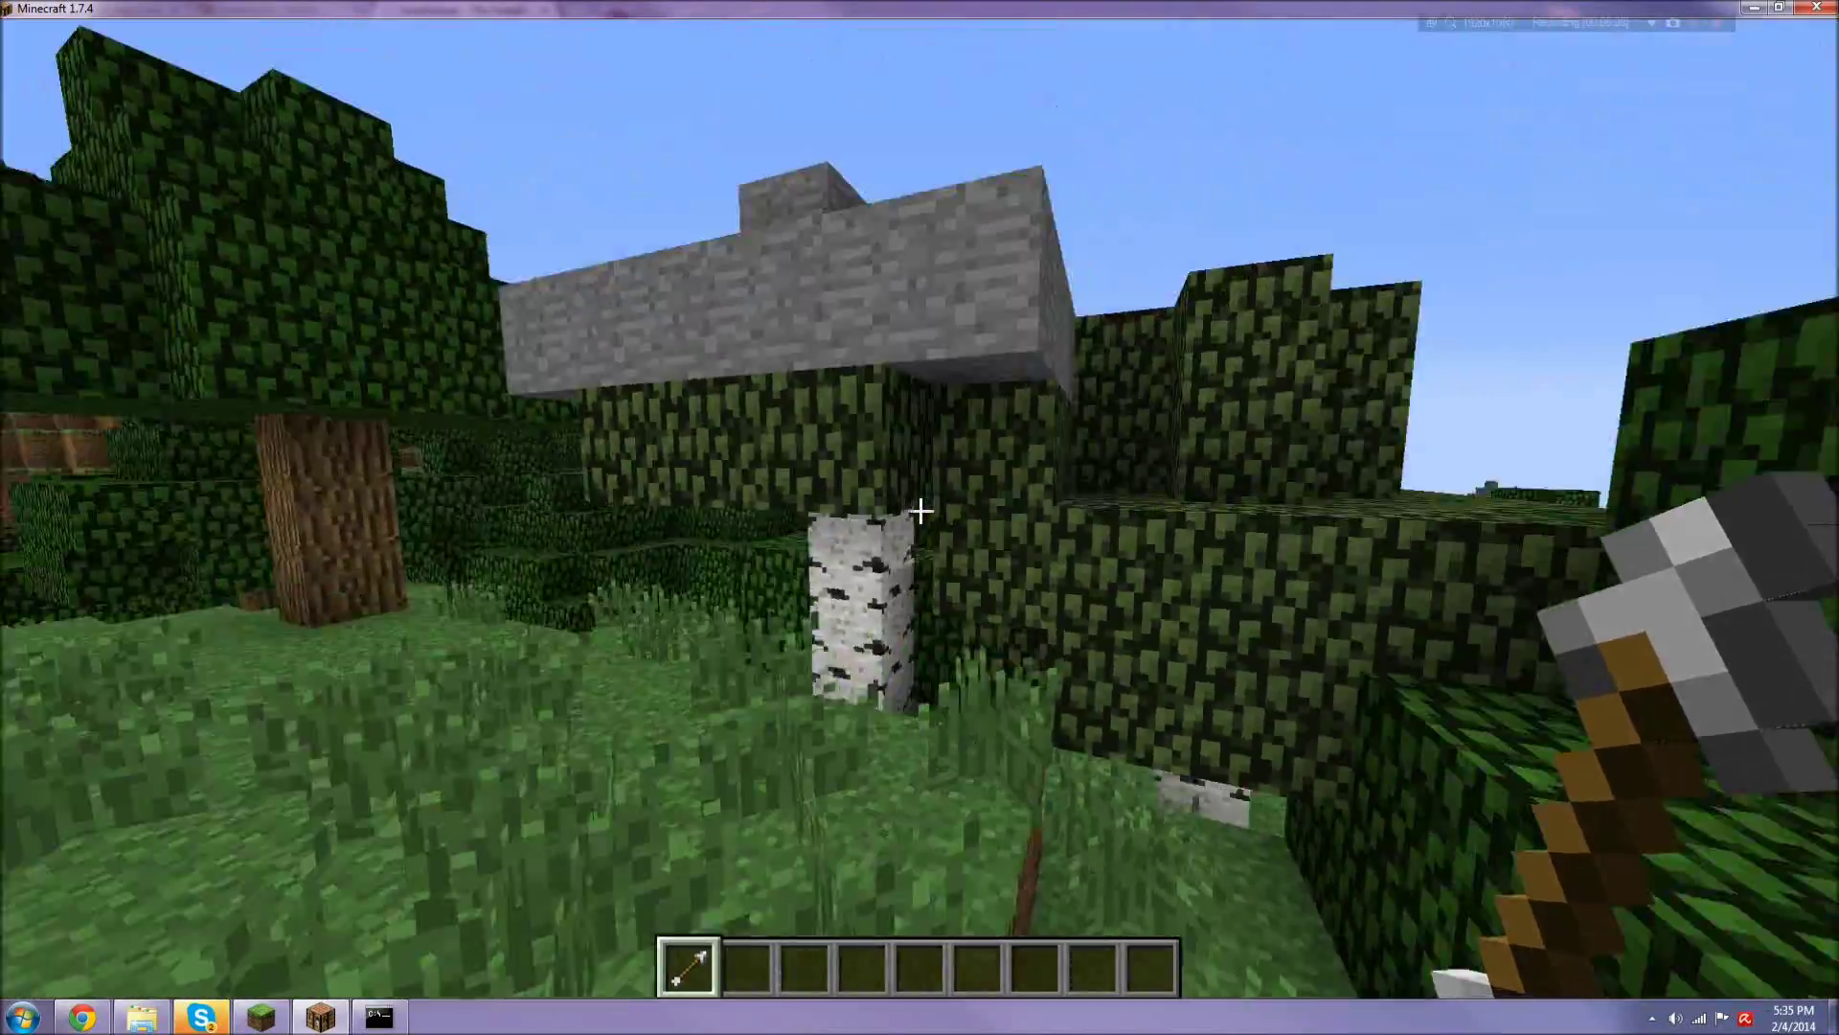
key("space")
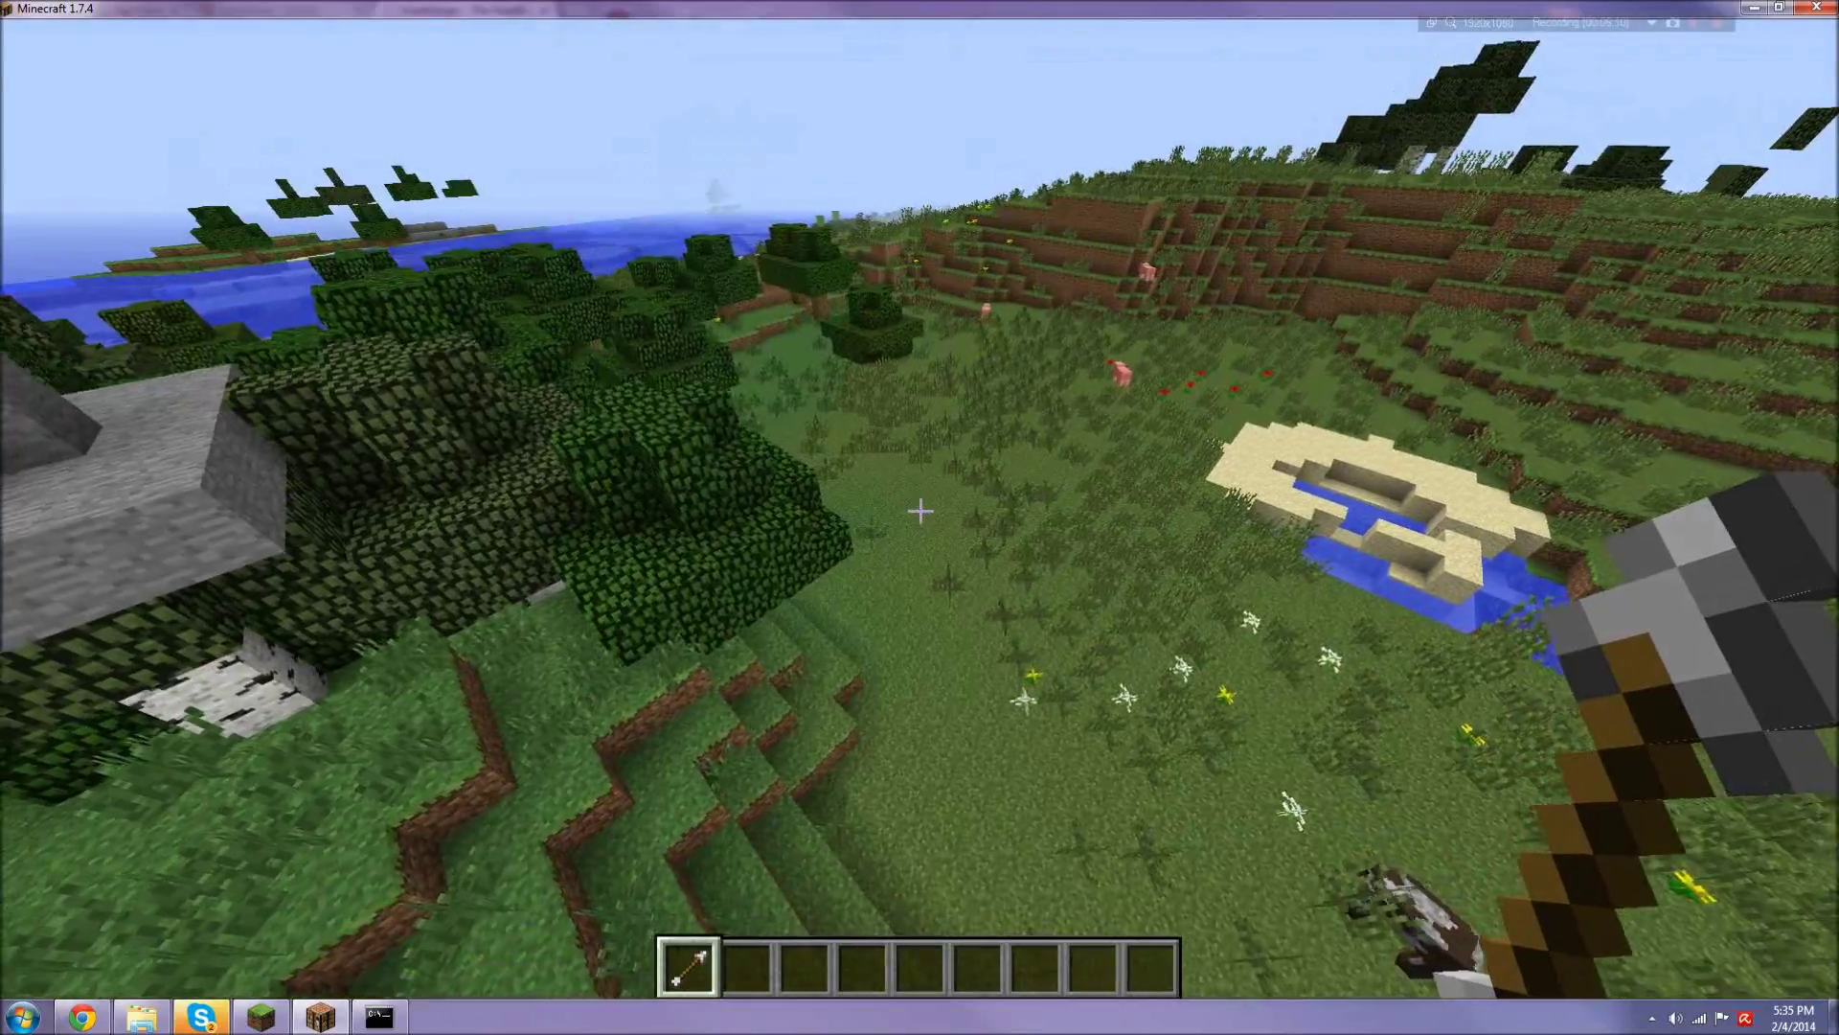
key("slash")
type("b s")
key("Return")
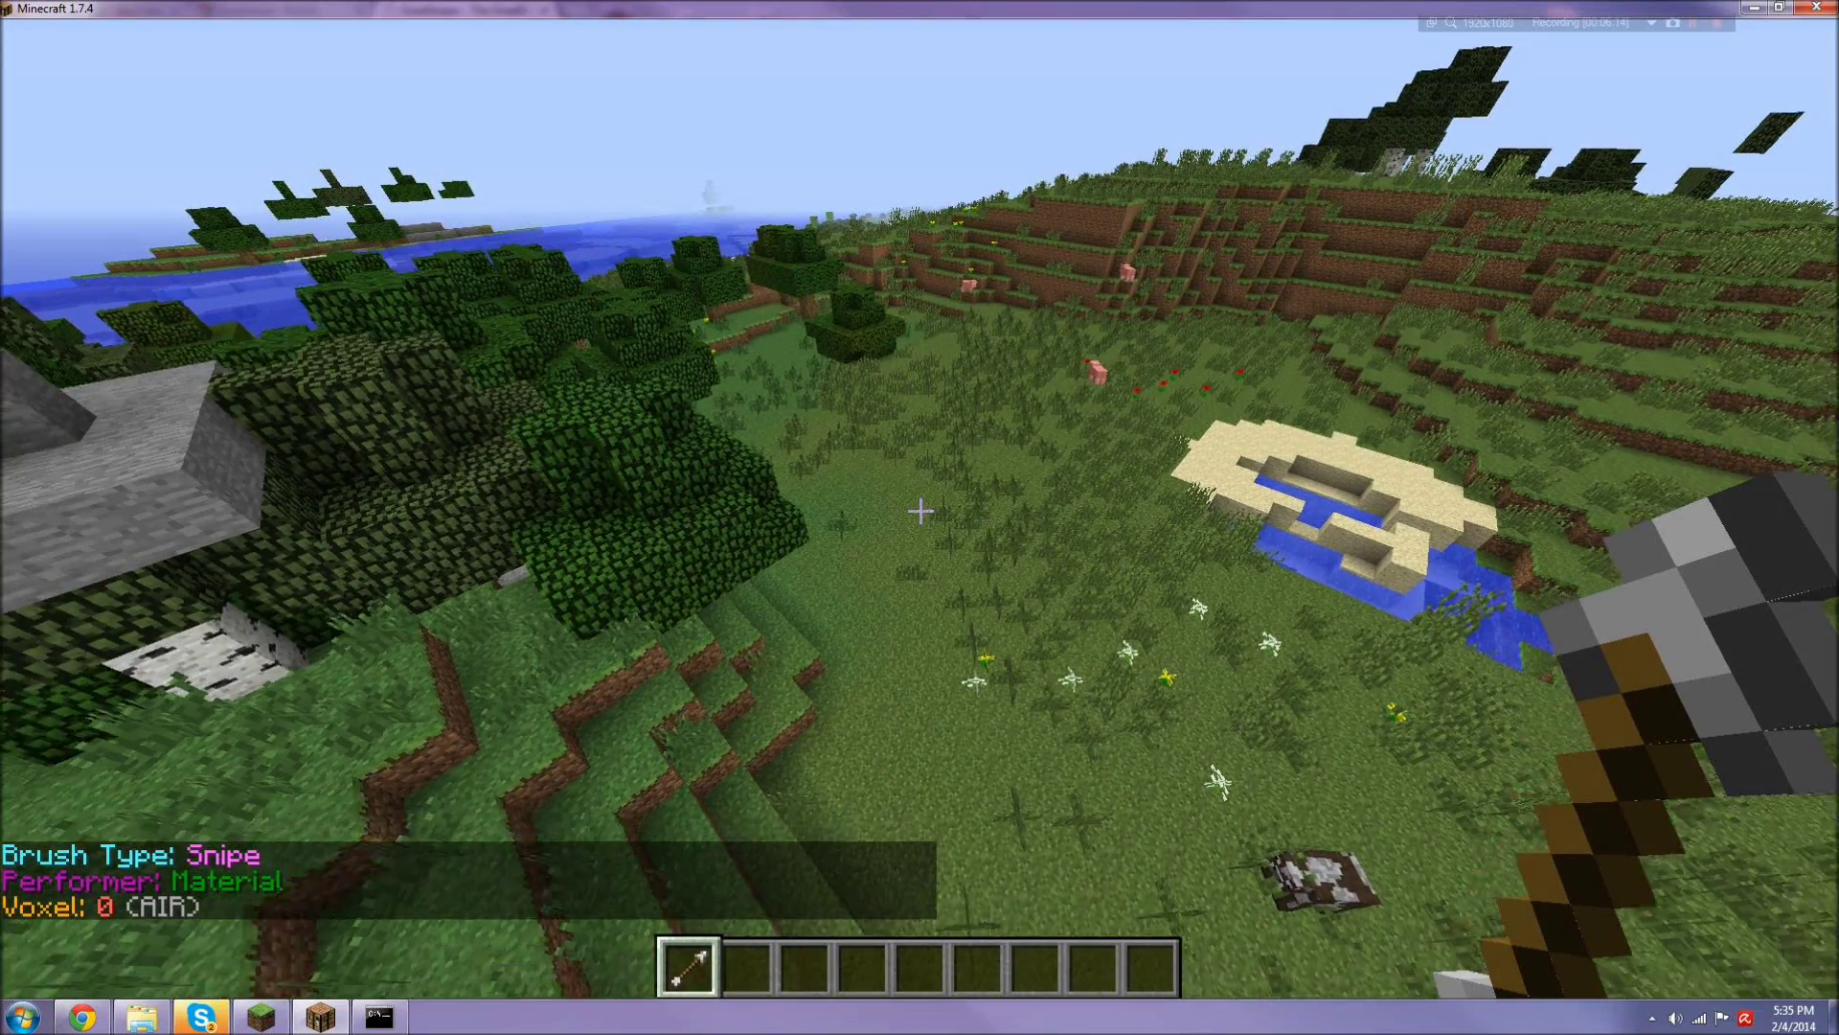
key("t")
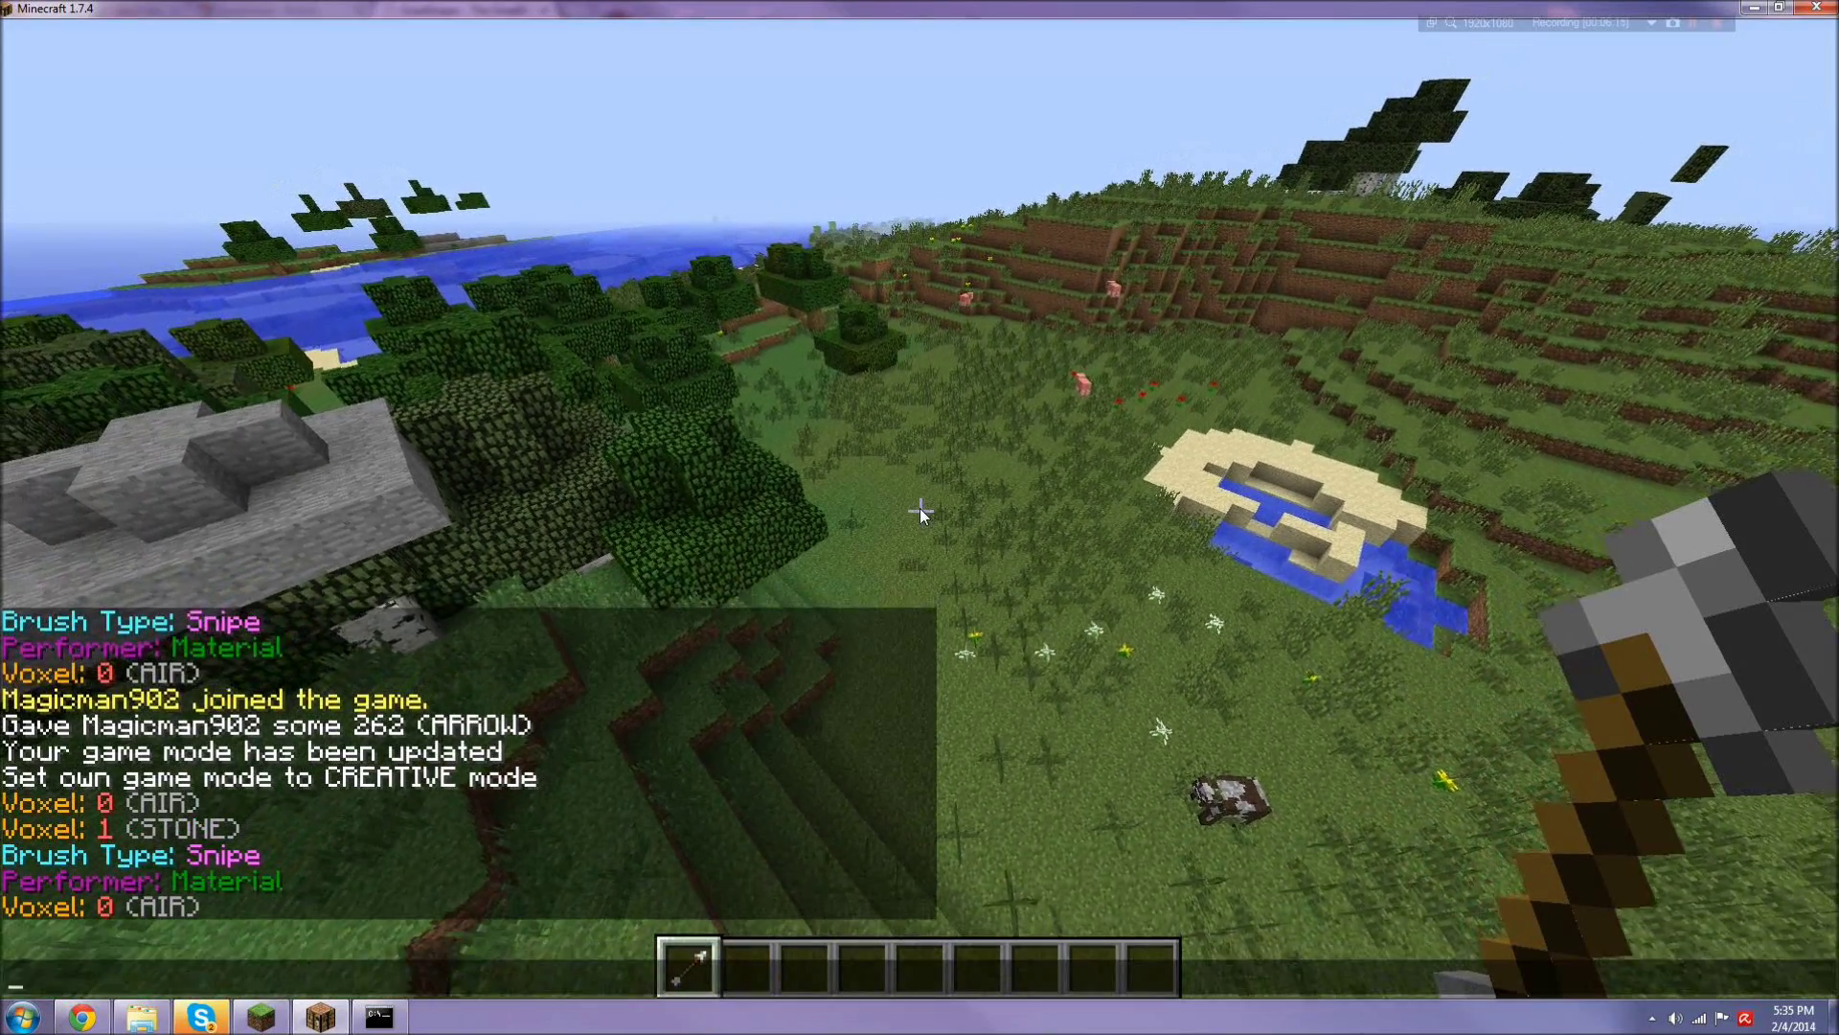
key("Escape")
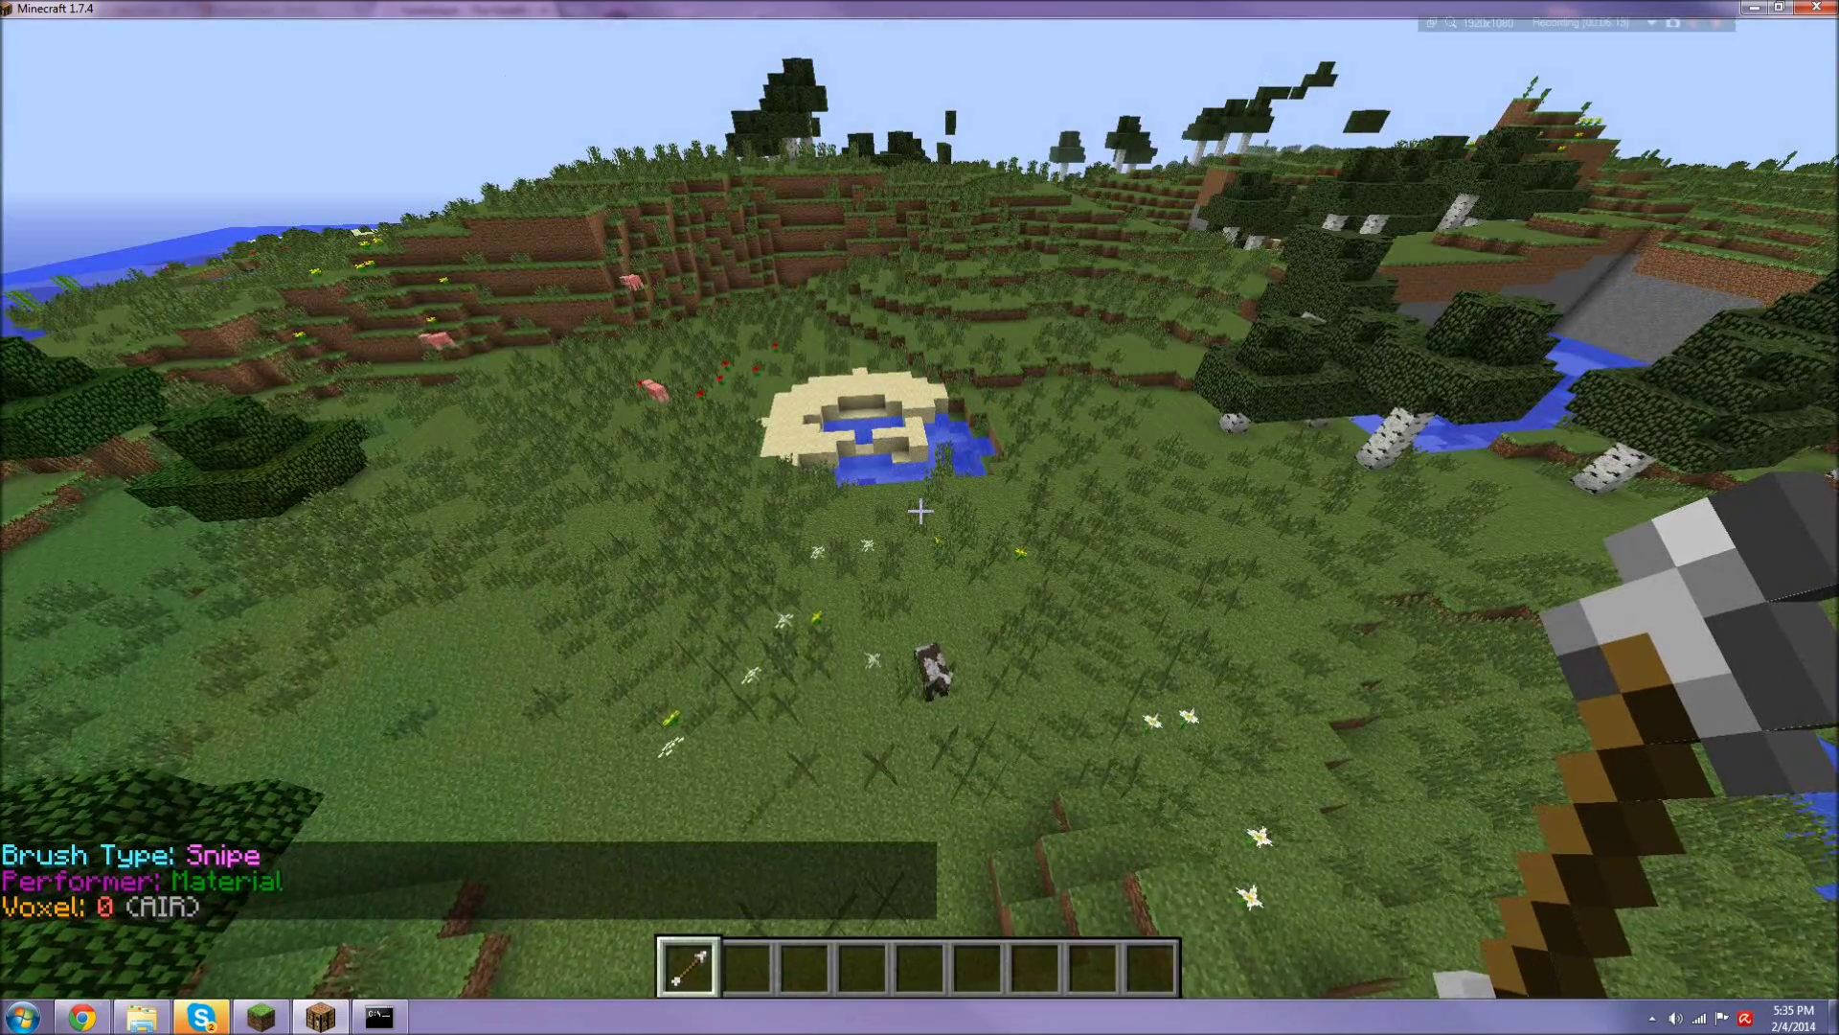
key("t")
key("Escape")
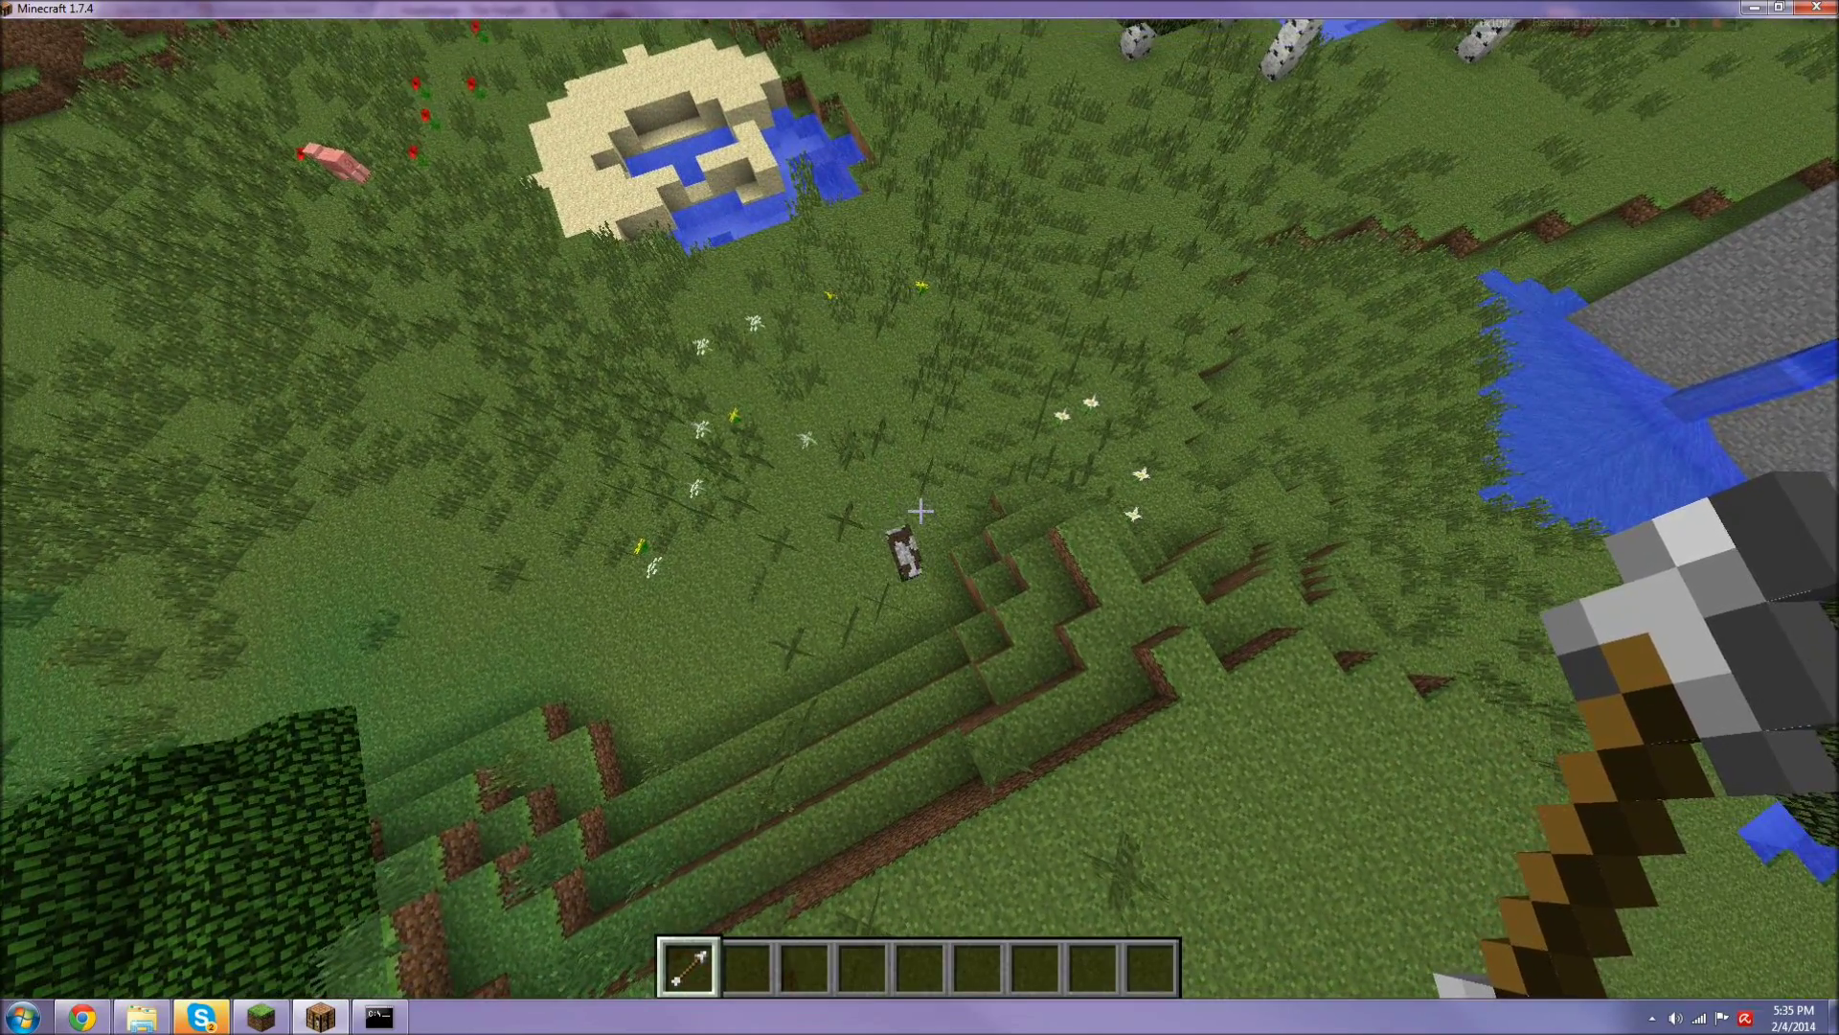
Step: Switch to the Ball brush with the chat command "/b b" and blast holes in the cliff and the nearby pits
key("slash")
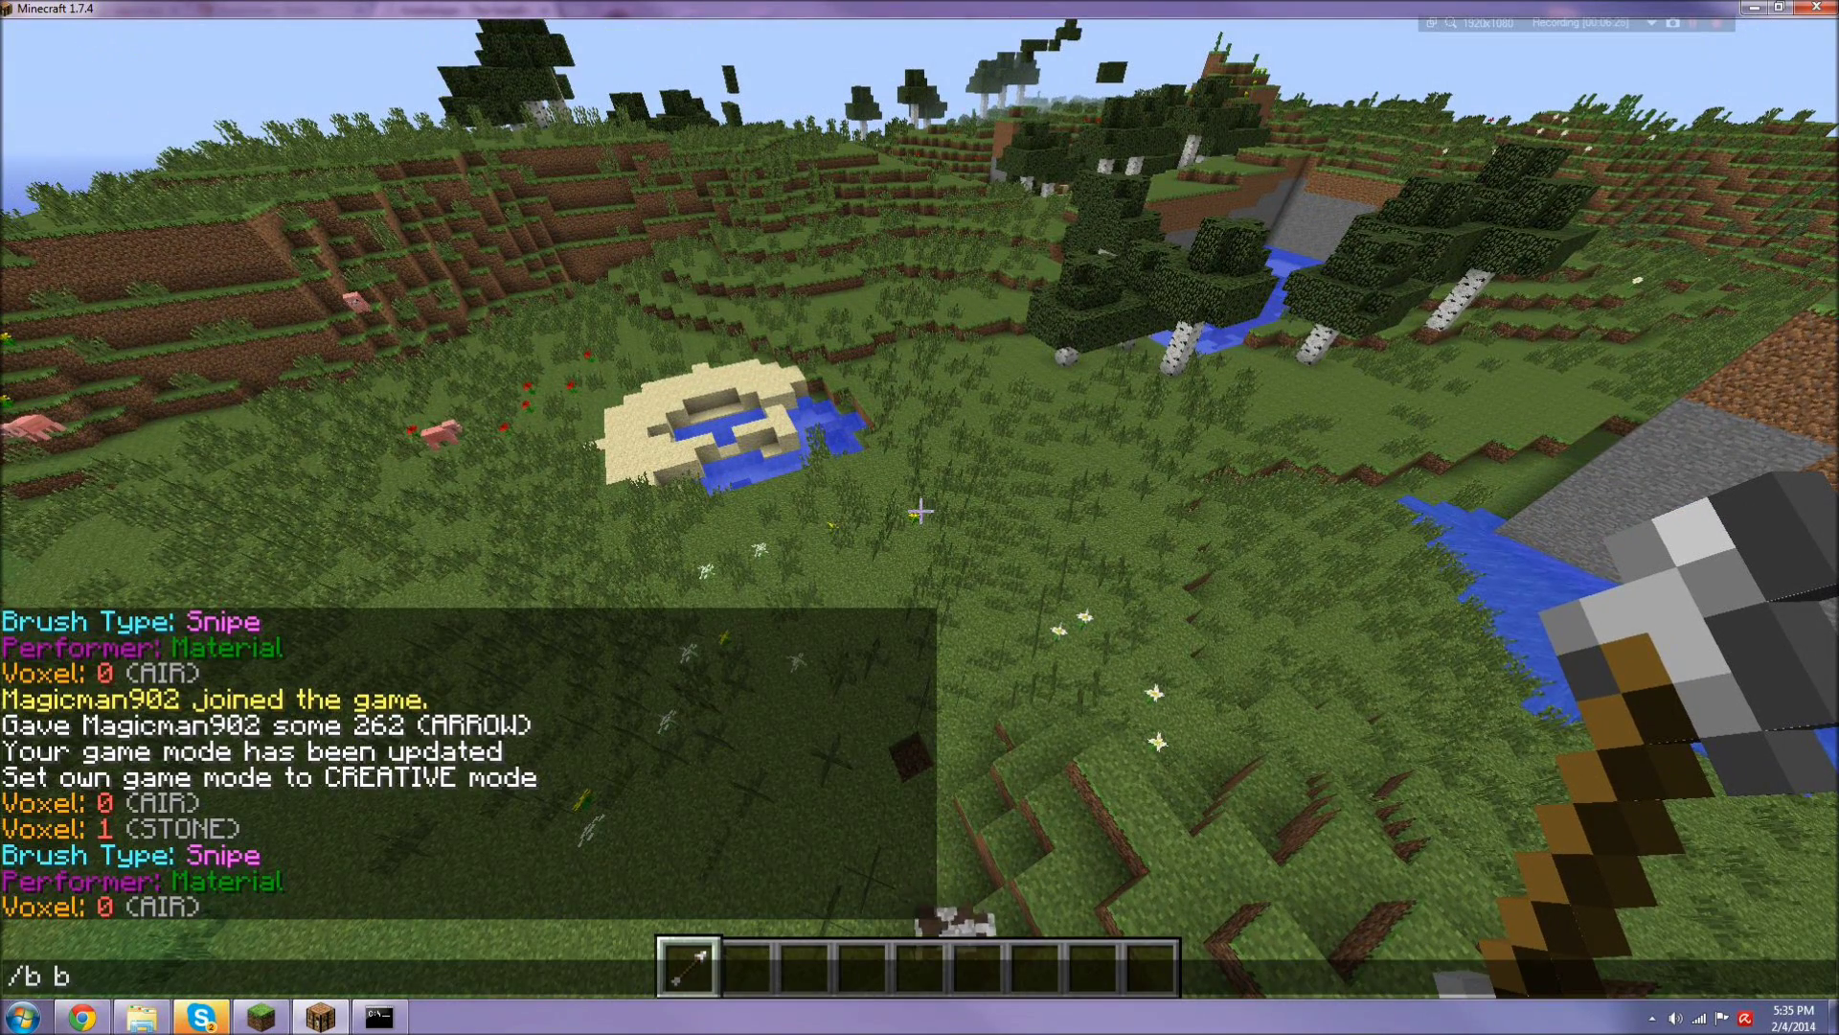
type("b b")
key("Return")
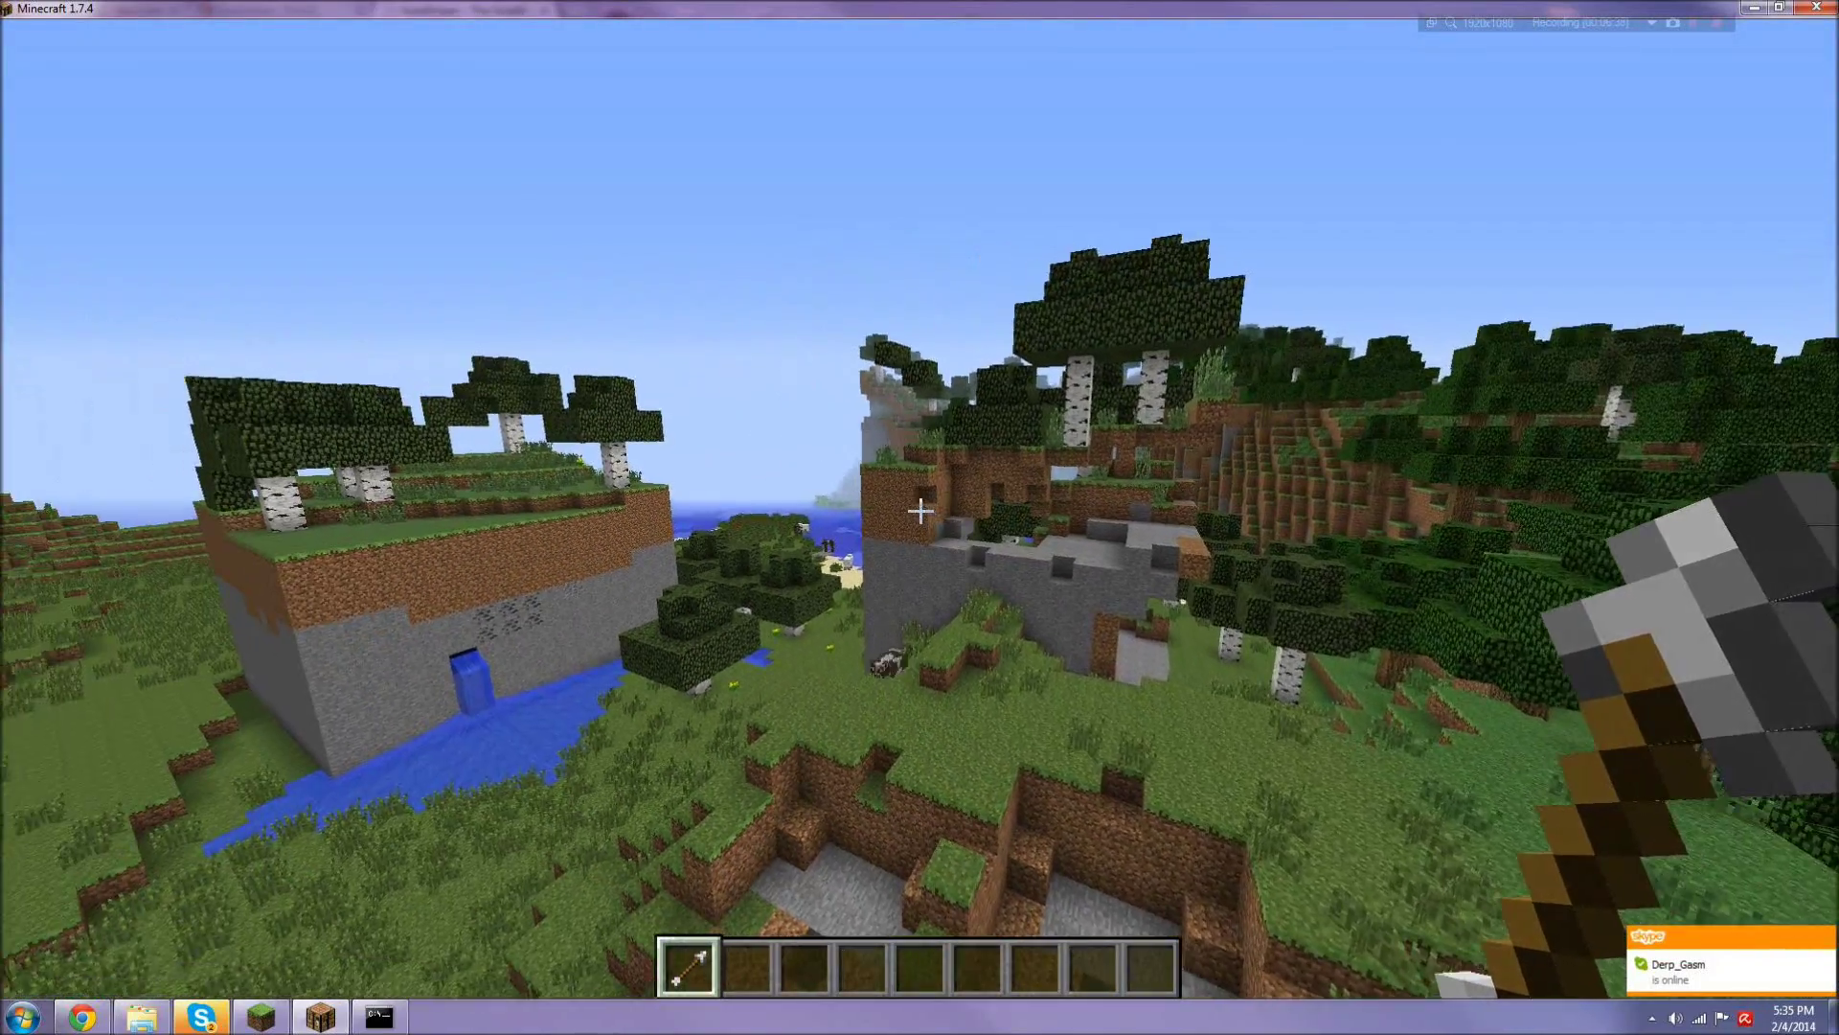
right_click(921, 510)
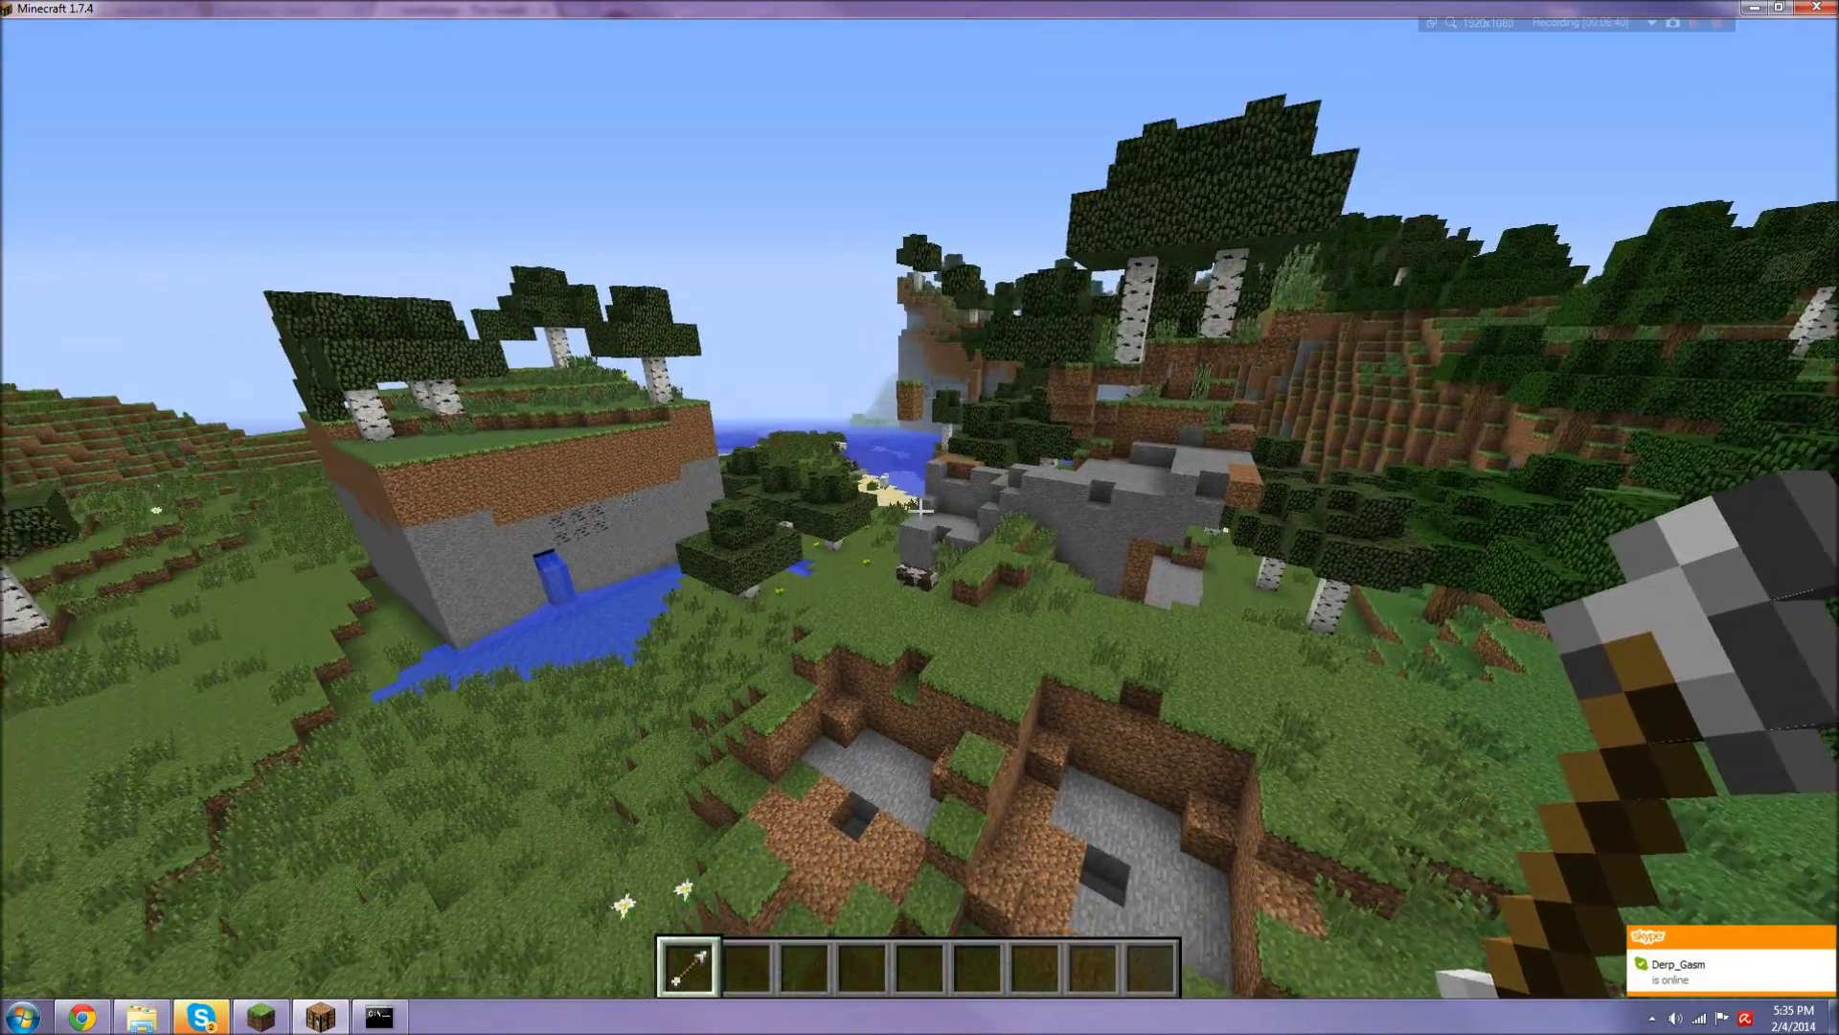
right_click(921, 510)
right_click(920, 511)
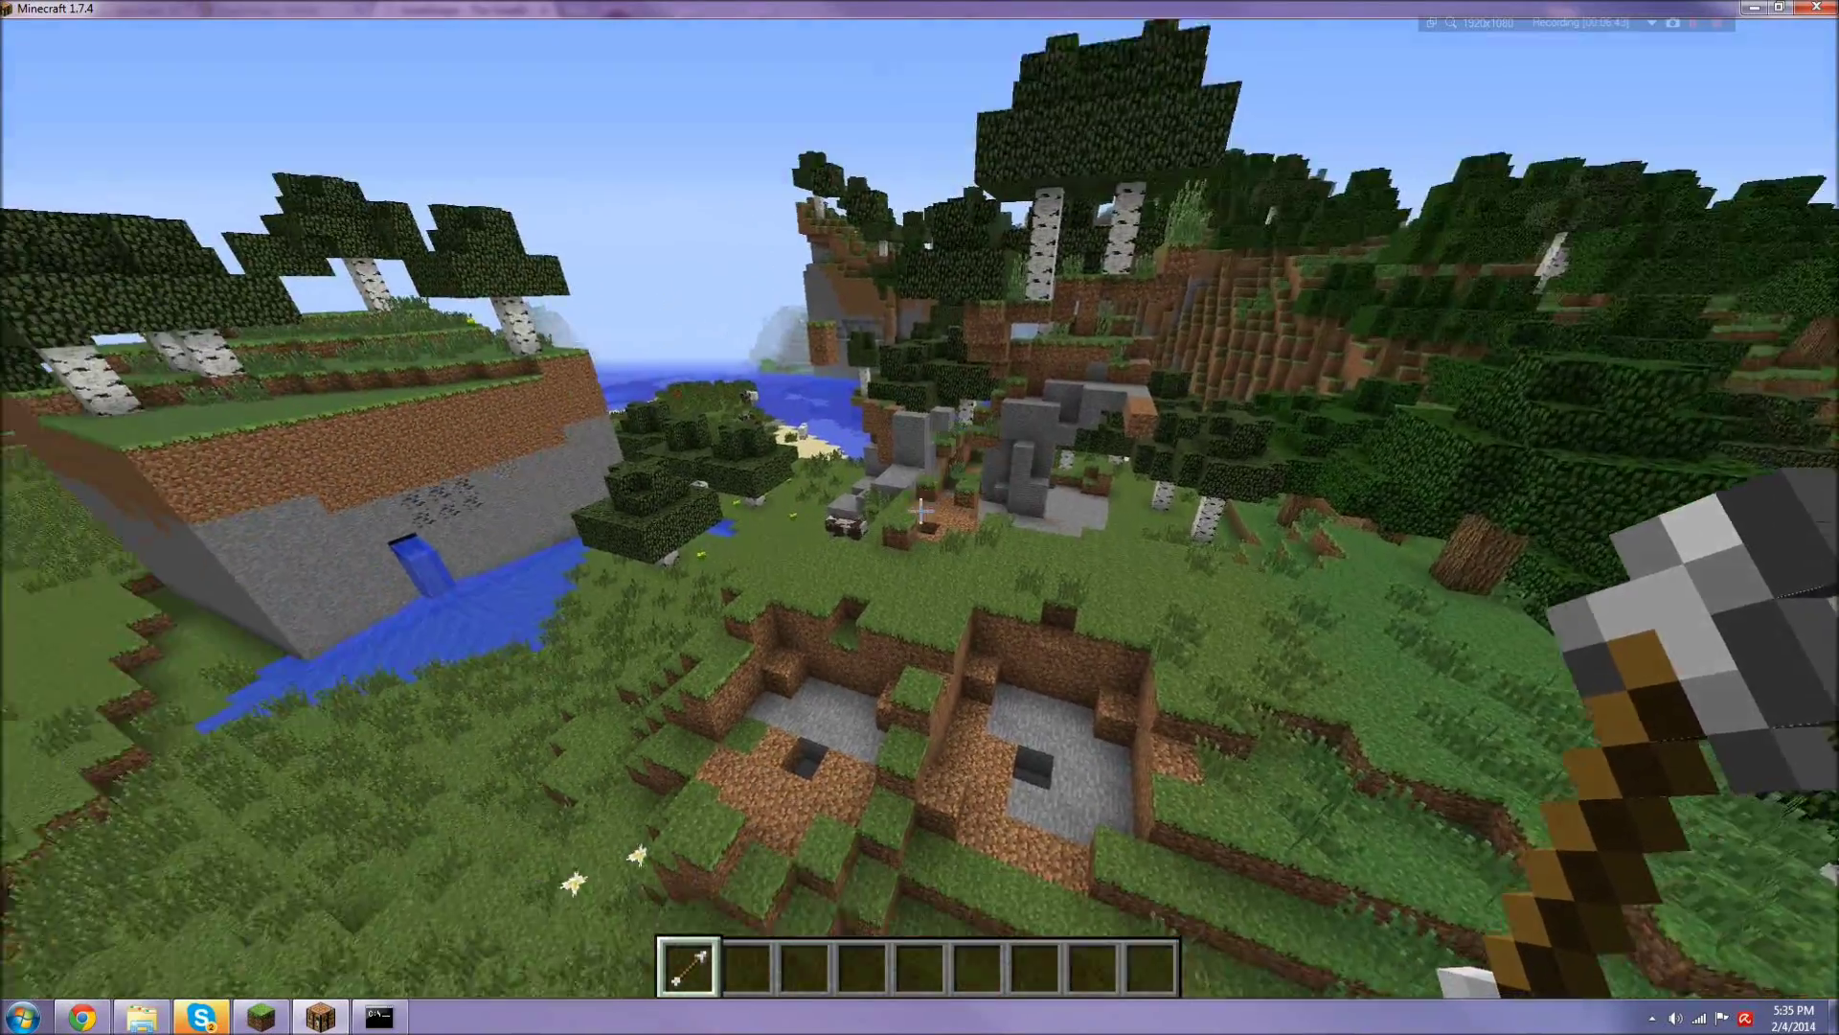
right_click(921, 510)
Step: Set the brush size to 10 with a chat command and carve a crater in the meadow beside the sandy pond
key("t")
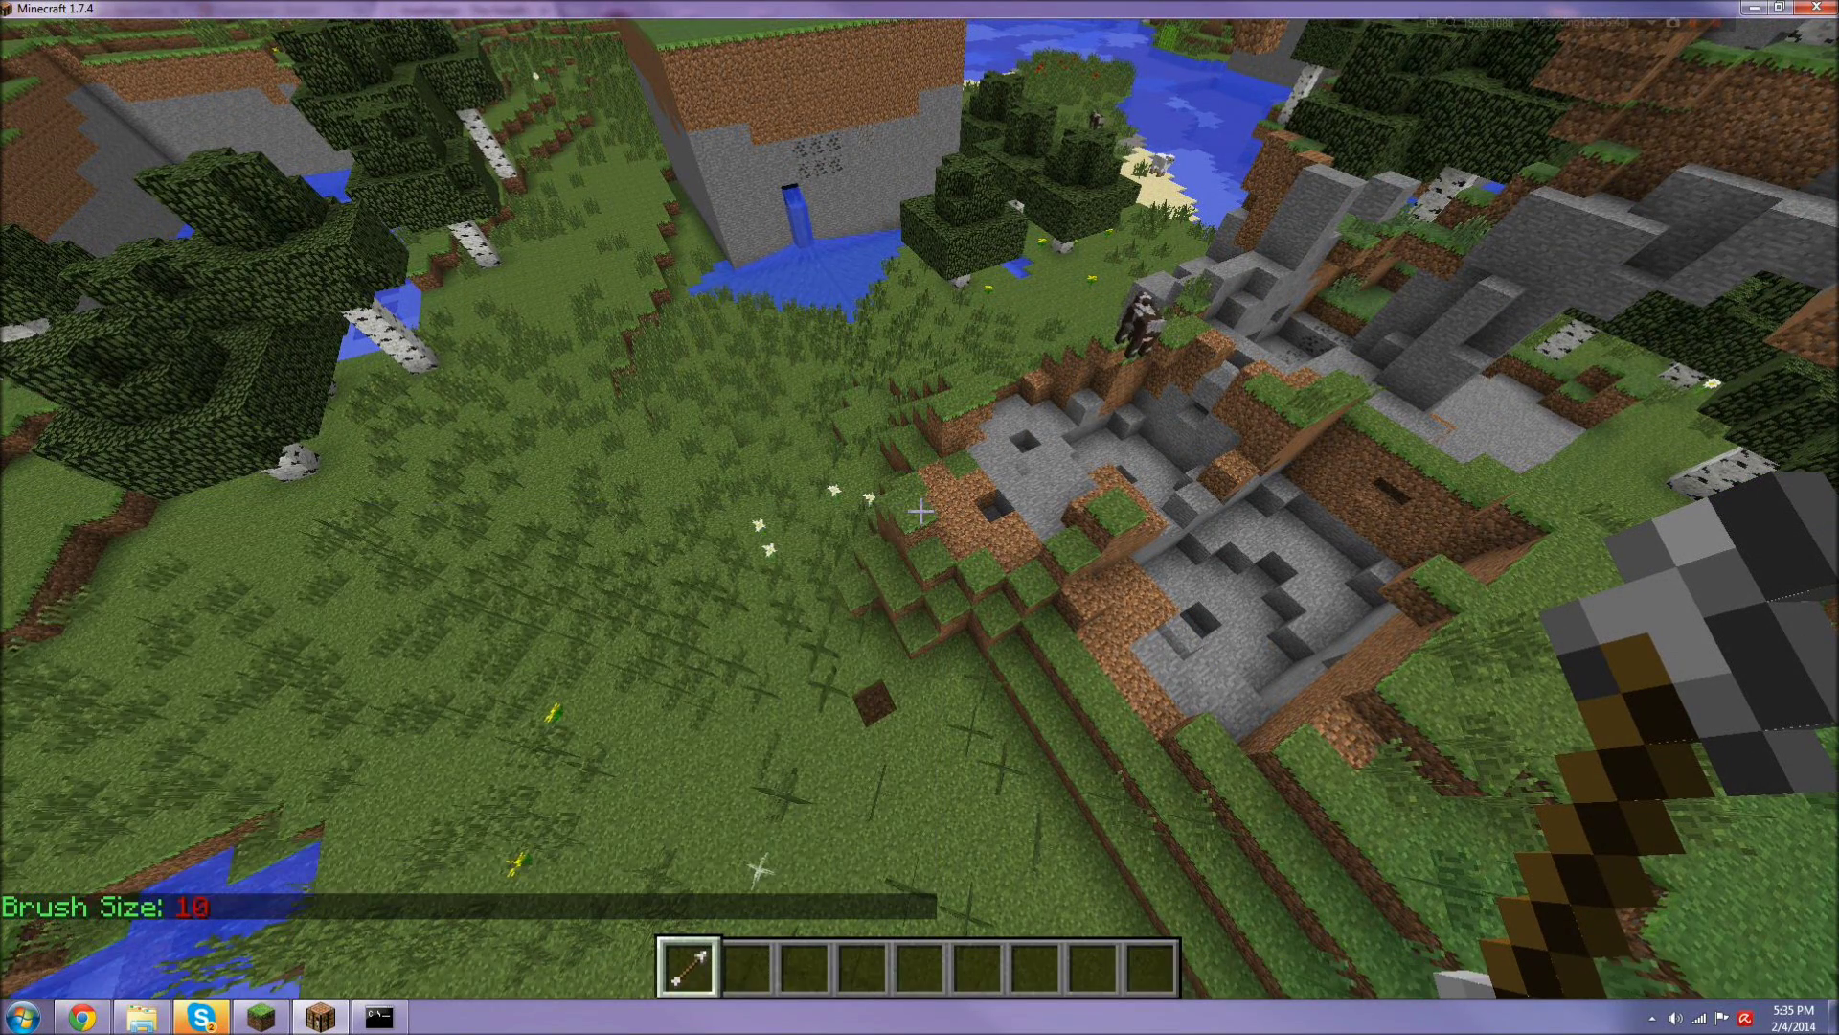
key("space")
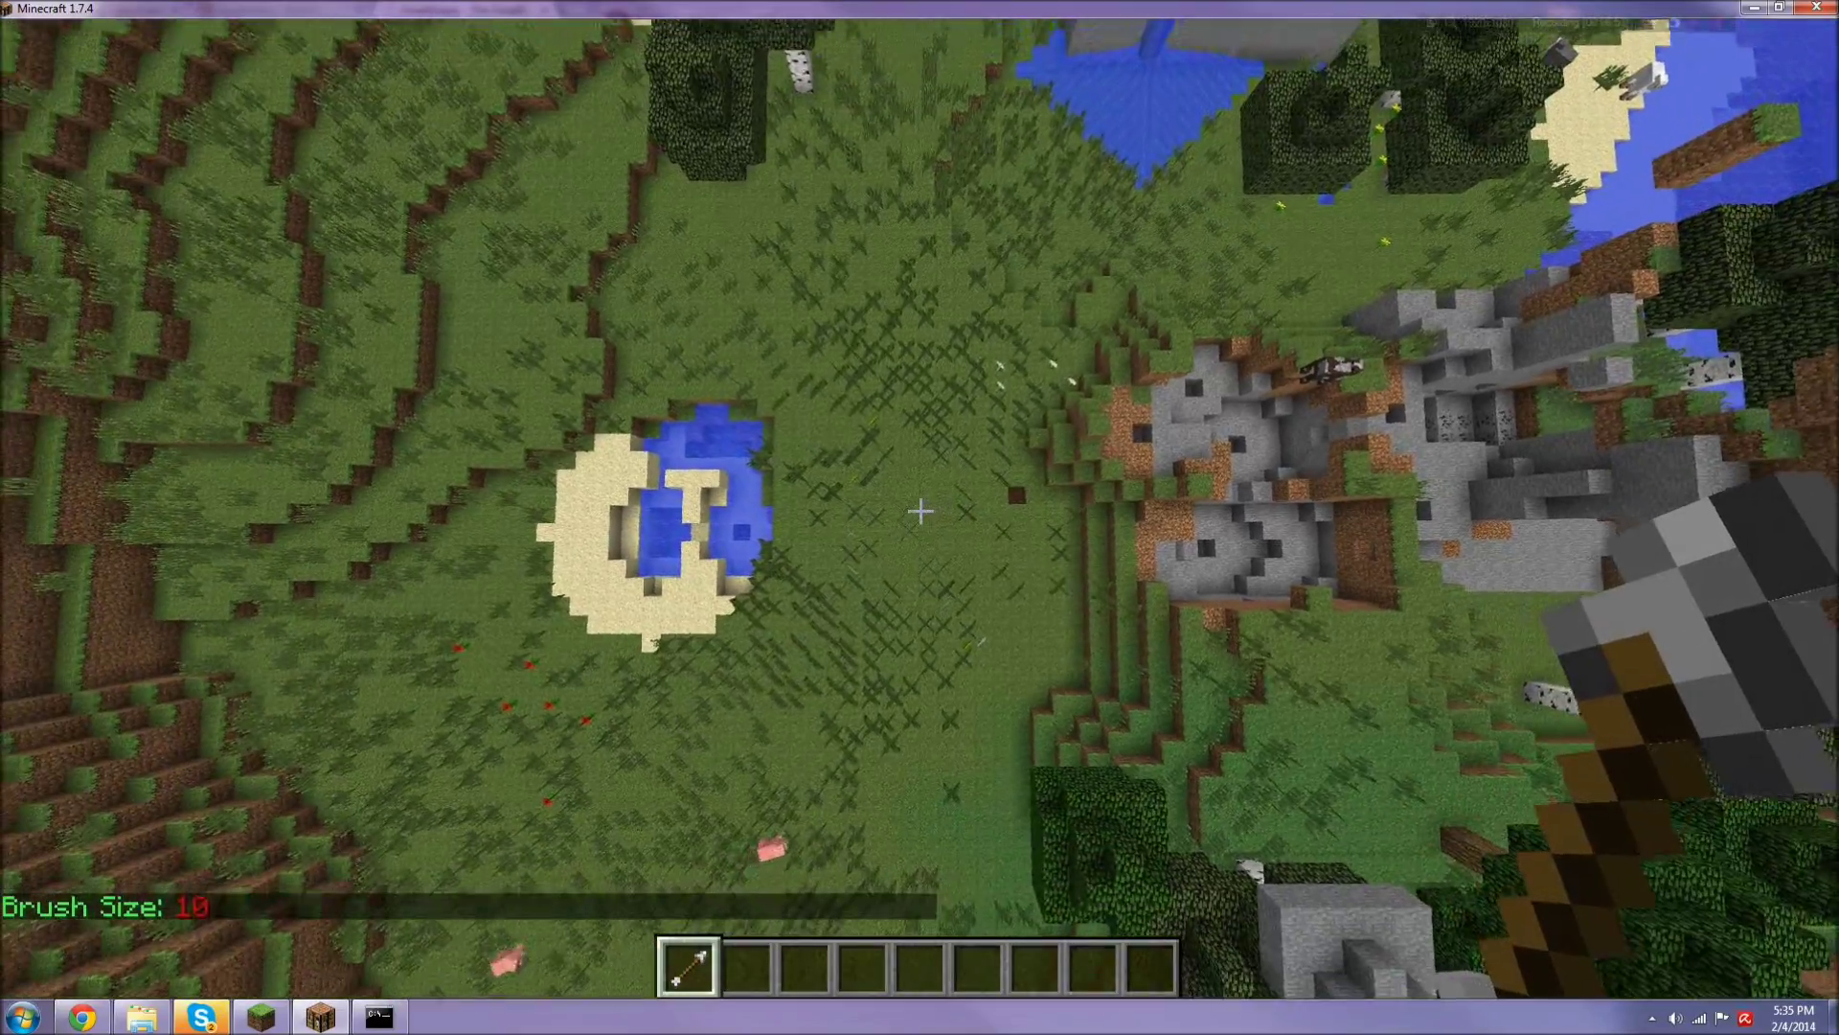
right_click(920, 511)
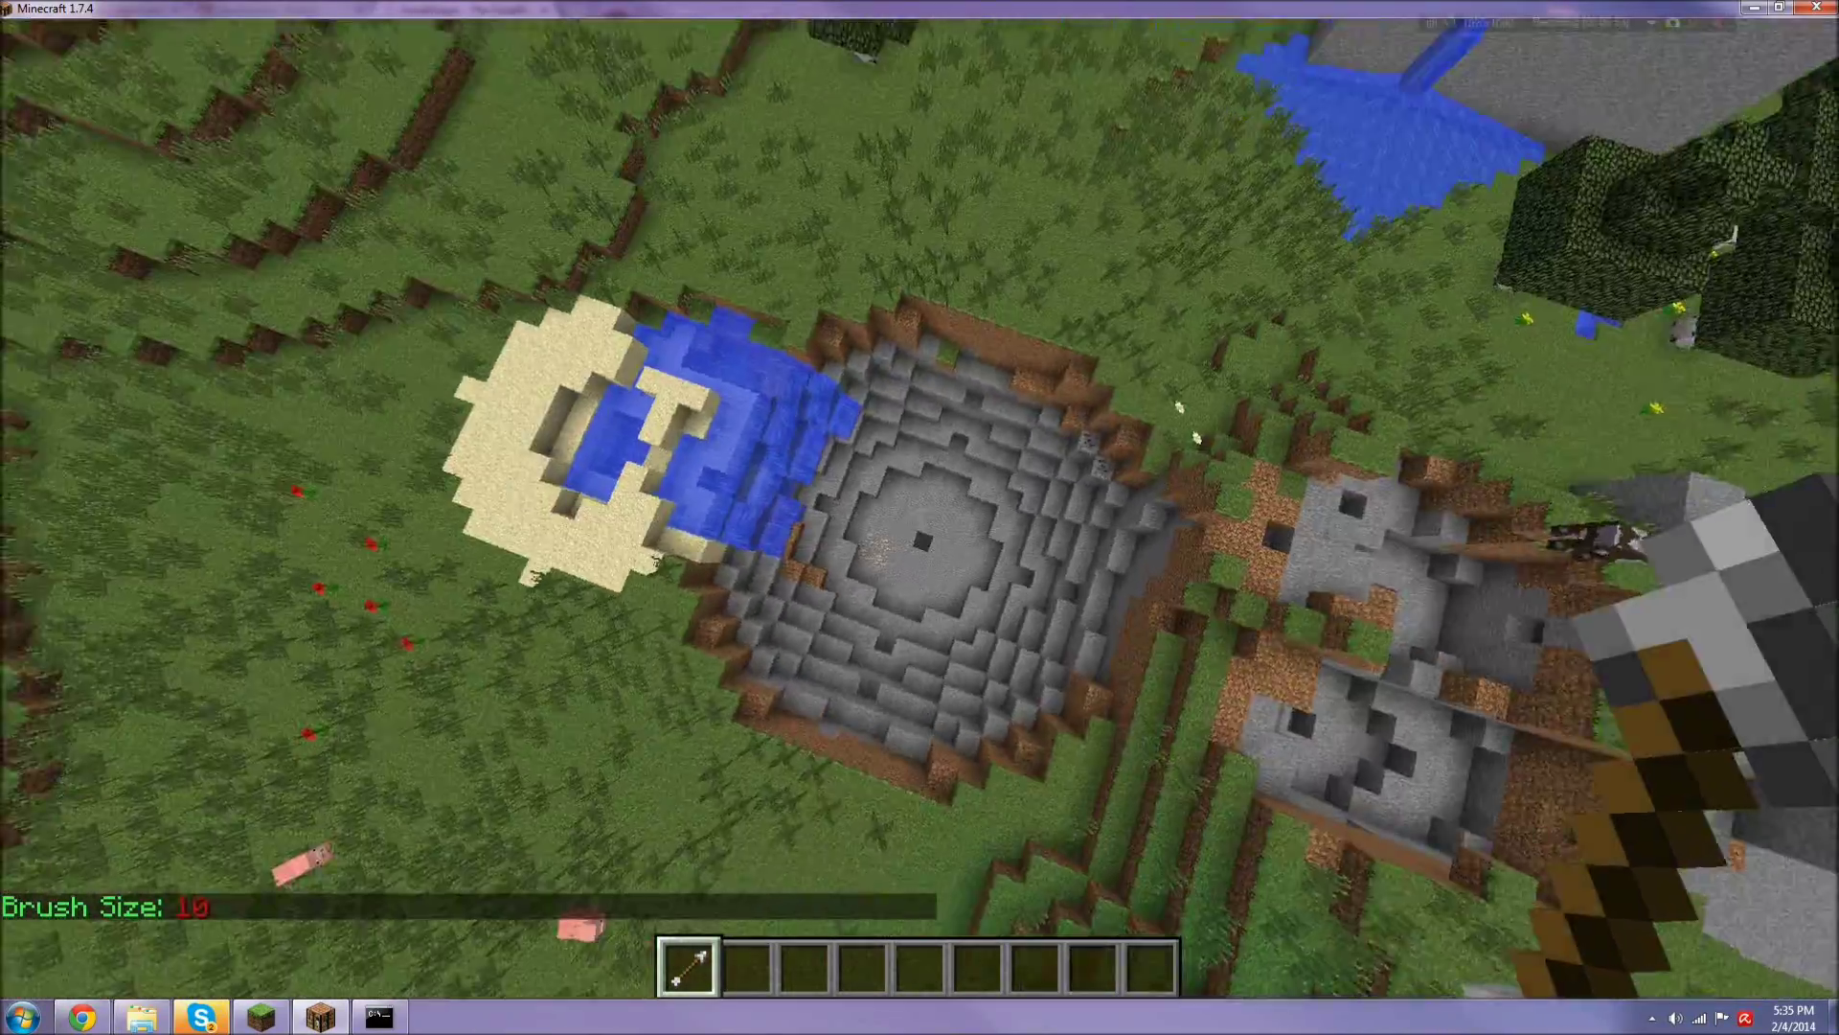
Step: Set the brush size to 15 with the chat command "/b 15" and carve a larger crater through the sandy pond
key("t")
key("Up")
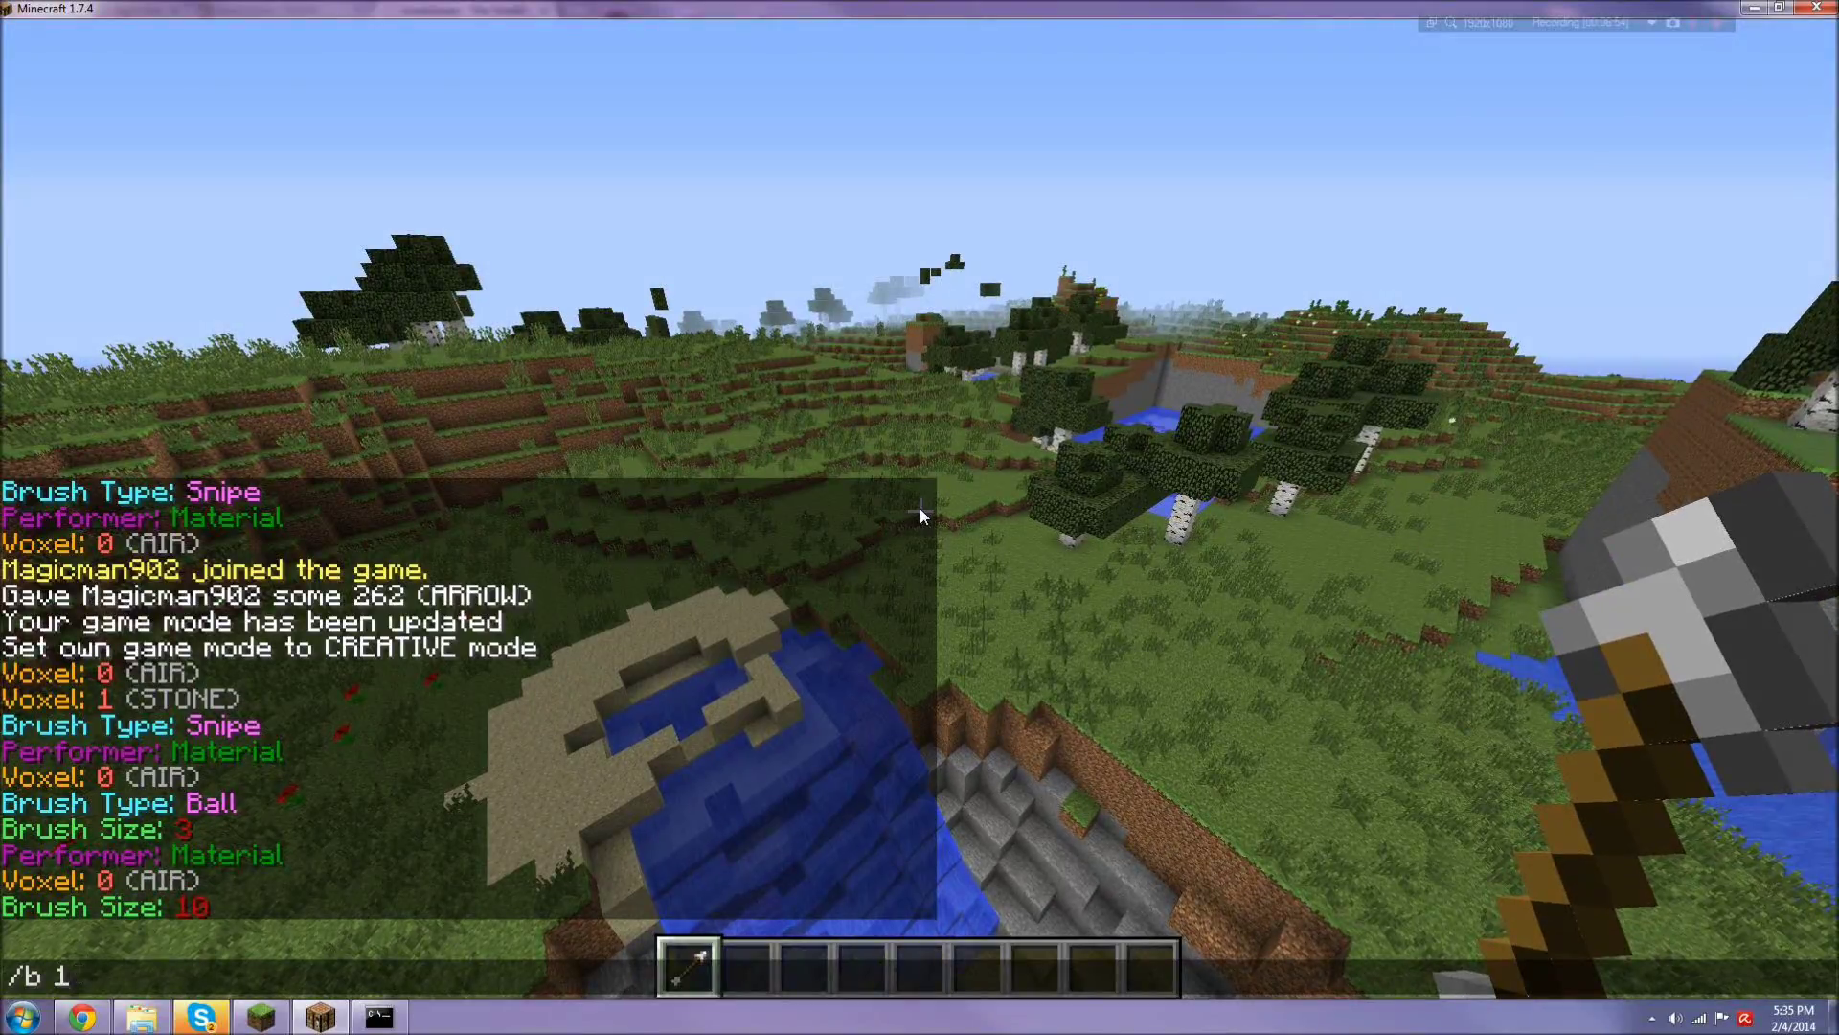
type("5")
key("Return")
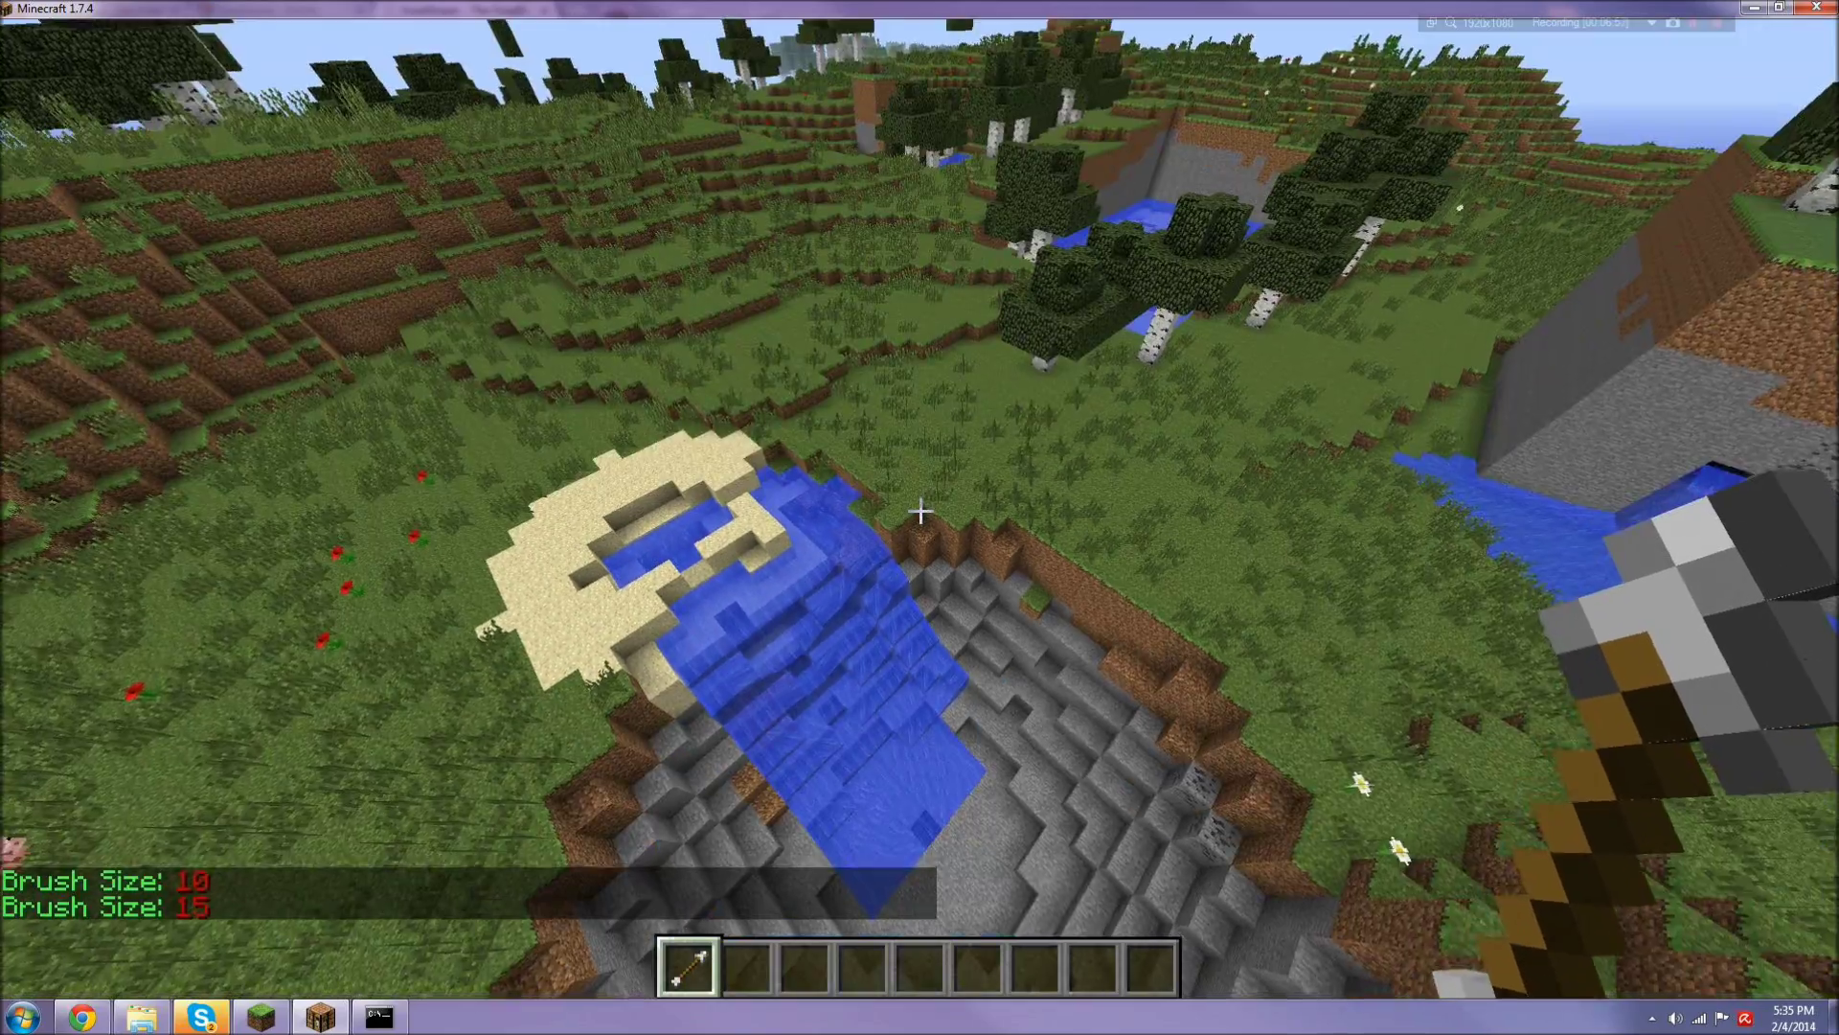
right_click(919, 511)
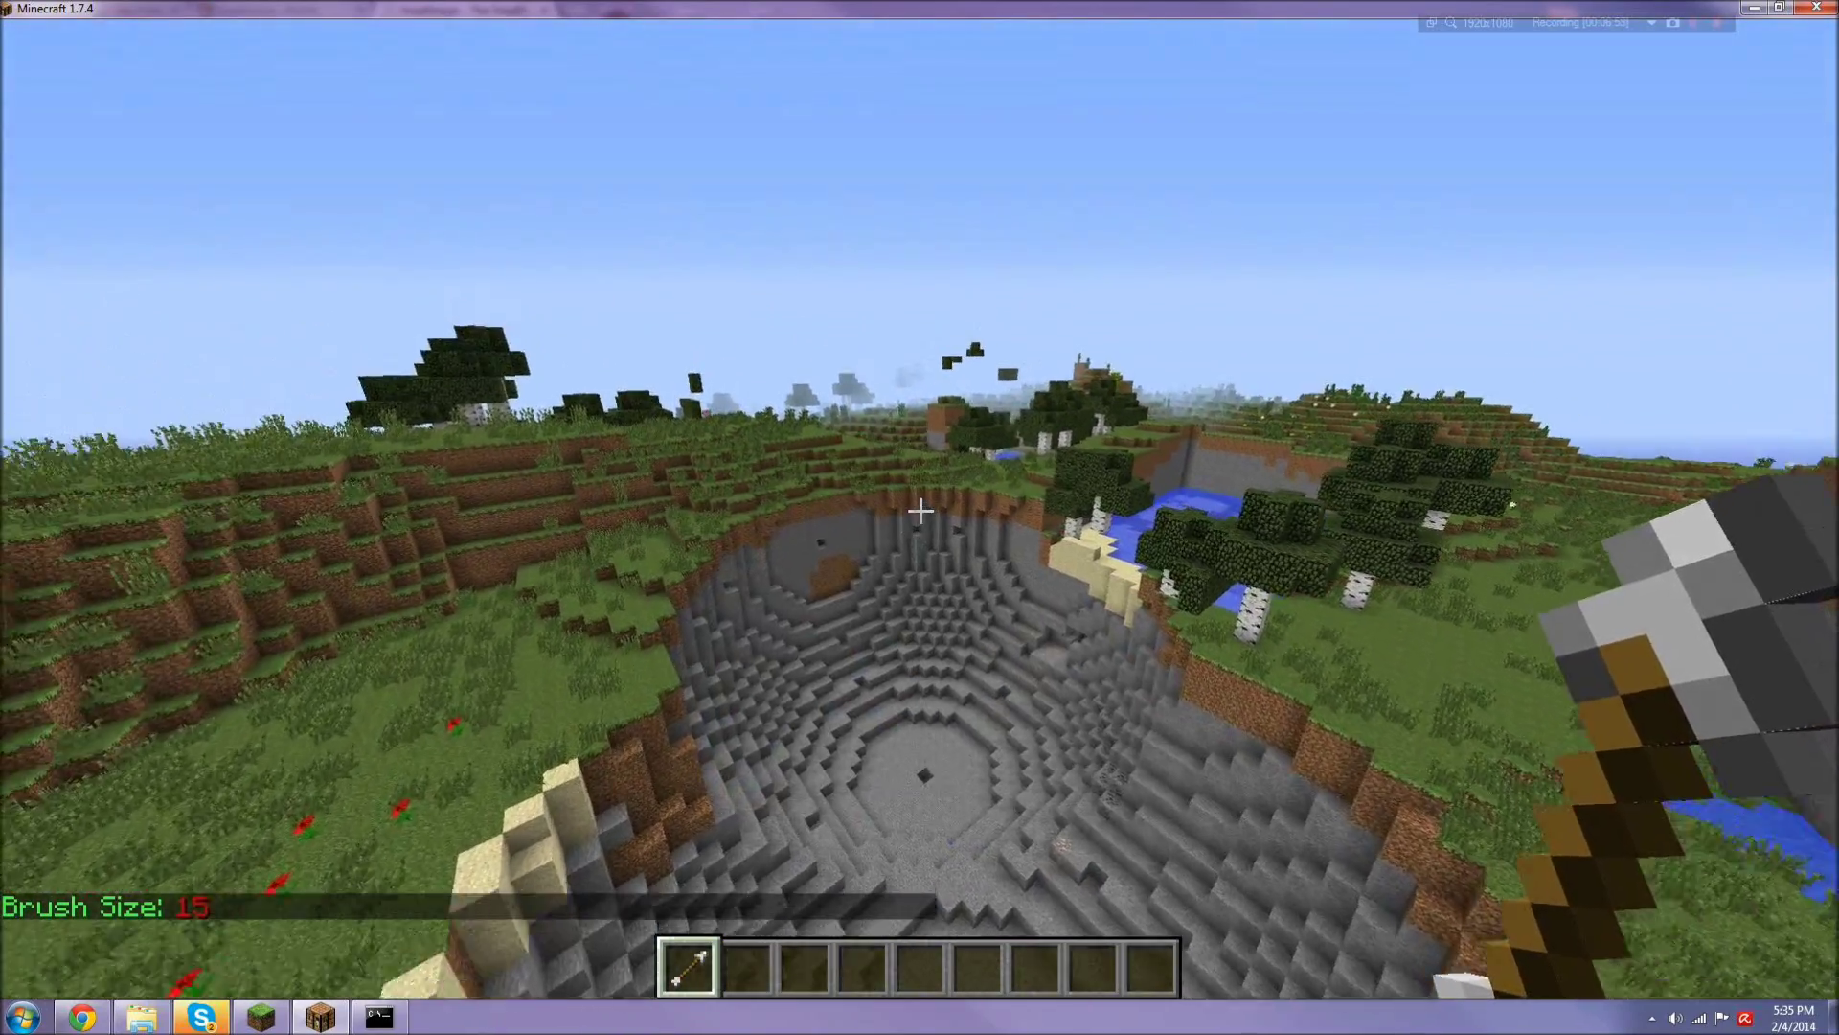
Step: Carve overlapping craters across the meadow and surrounding hillsides with the size 15 Ball brush
right_click(920, 510)
right_click(920, 511)
right_click(919, 510)
right_click(919, 510)
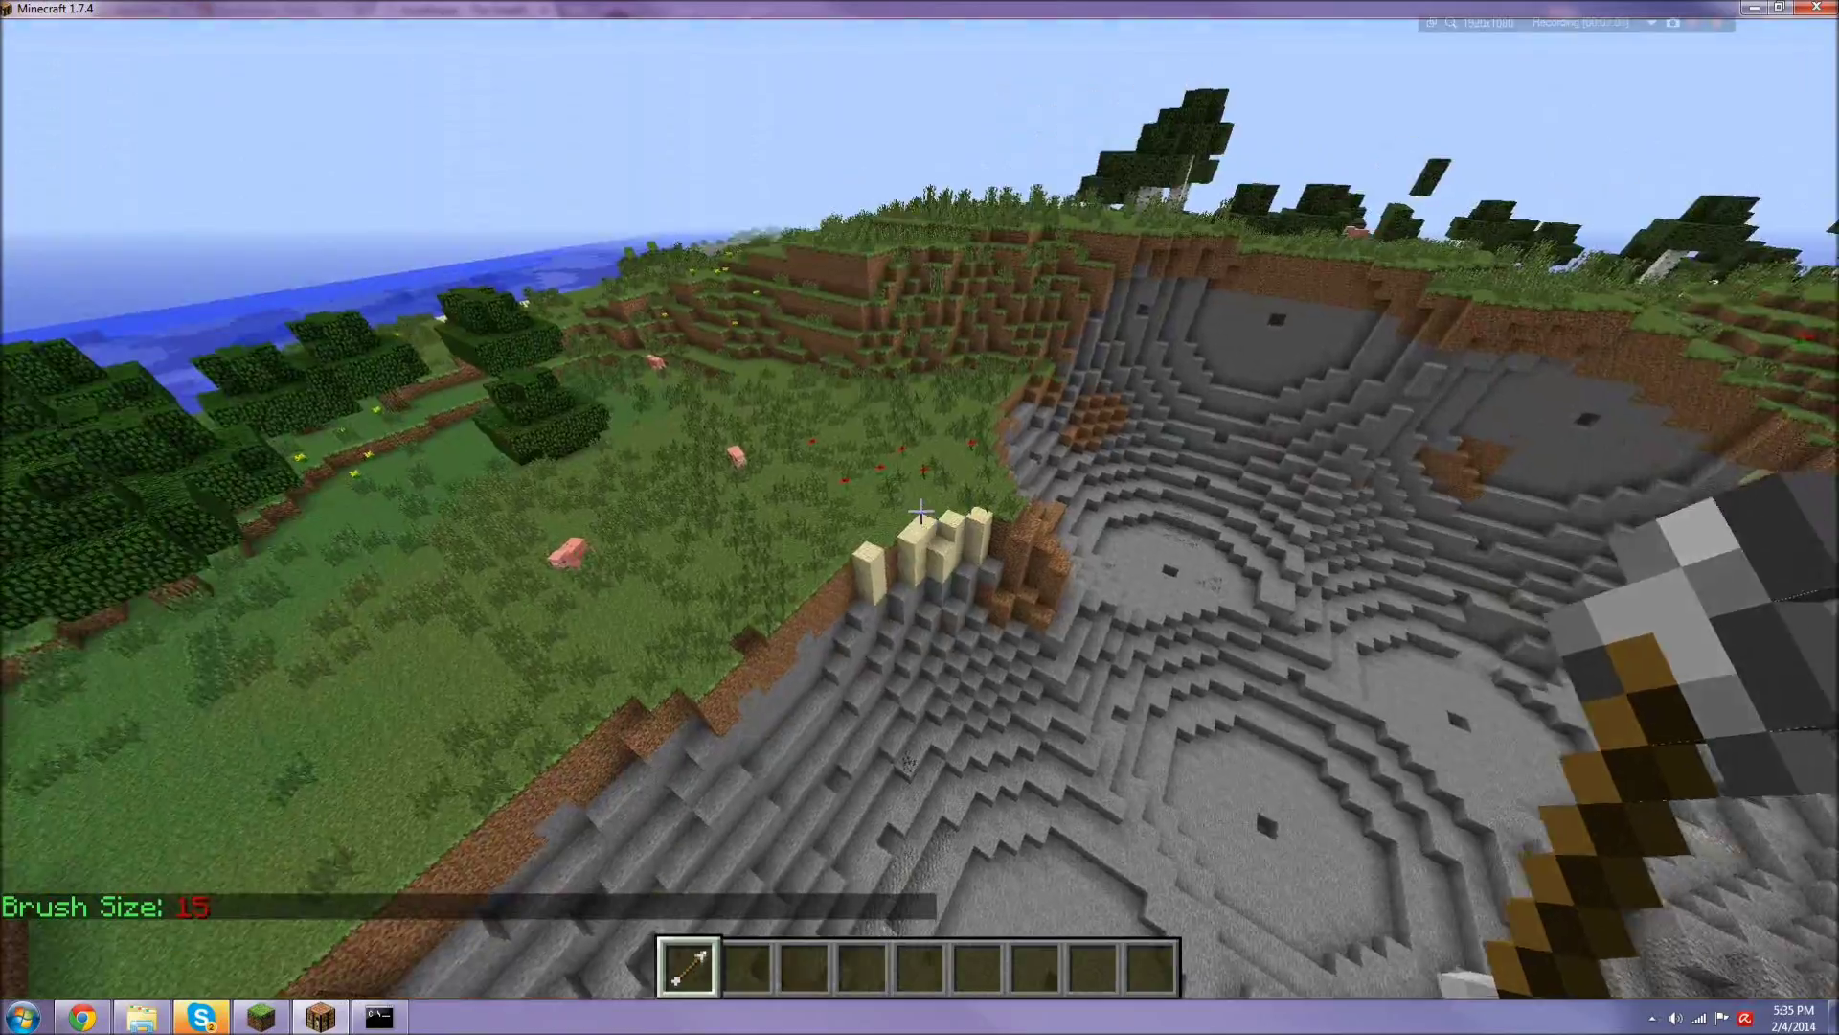
right_click(920, 511)
right_click(920, 511)
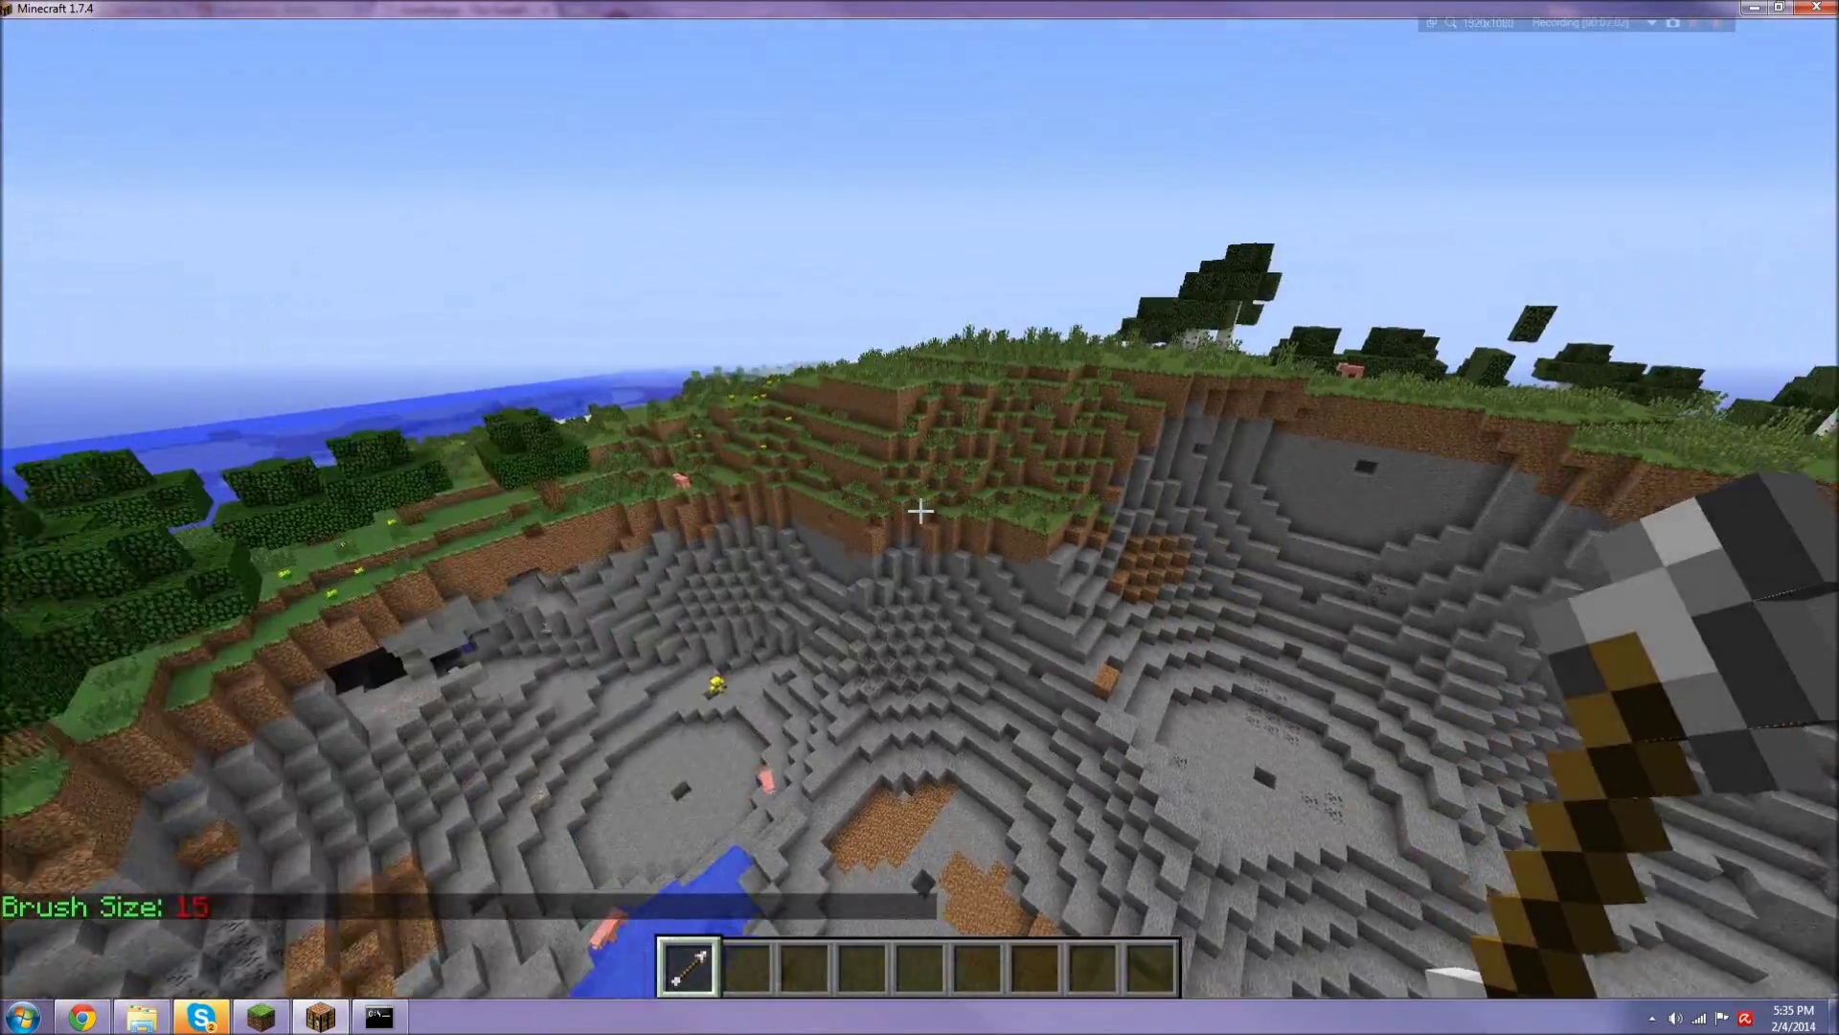
right_click(919, 511)
right_click(920, 510)
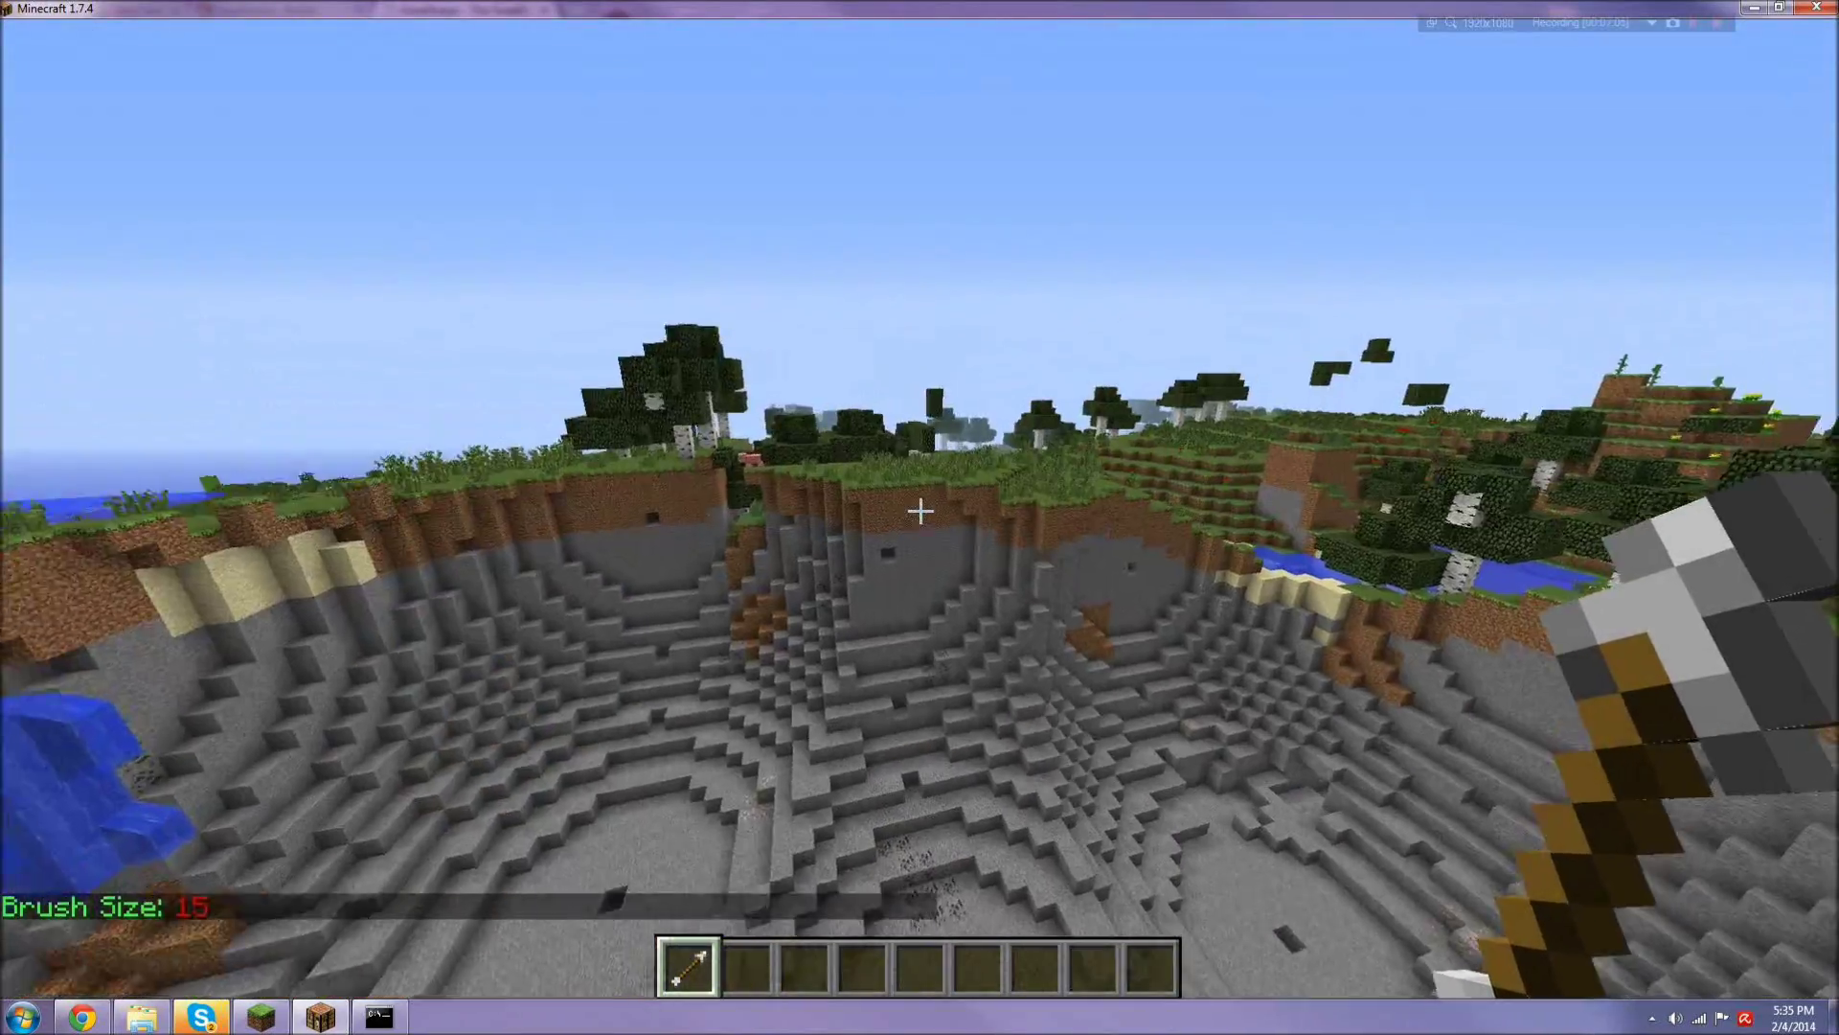
right_click(919, 511)
right_click(919, 511)
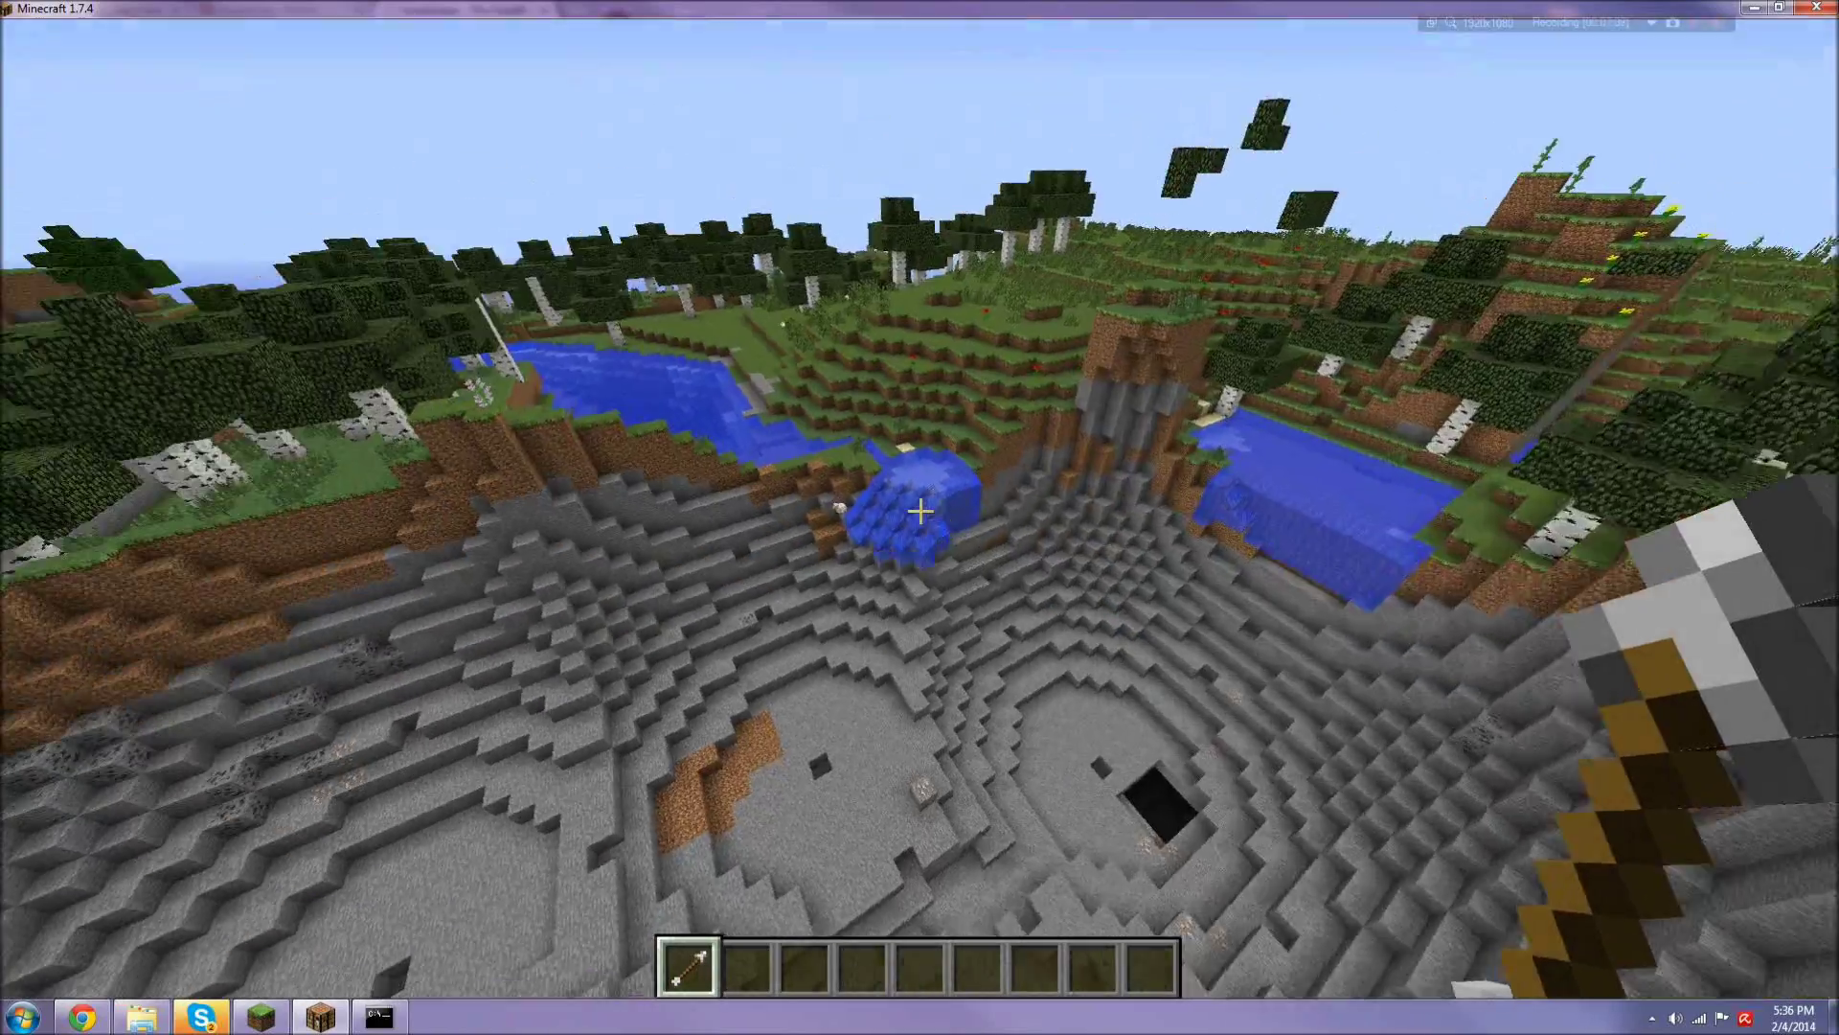
right_click(920, 511)
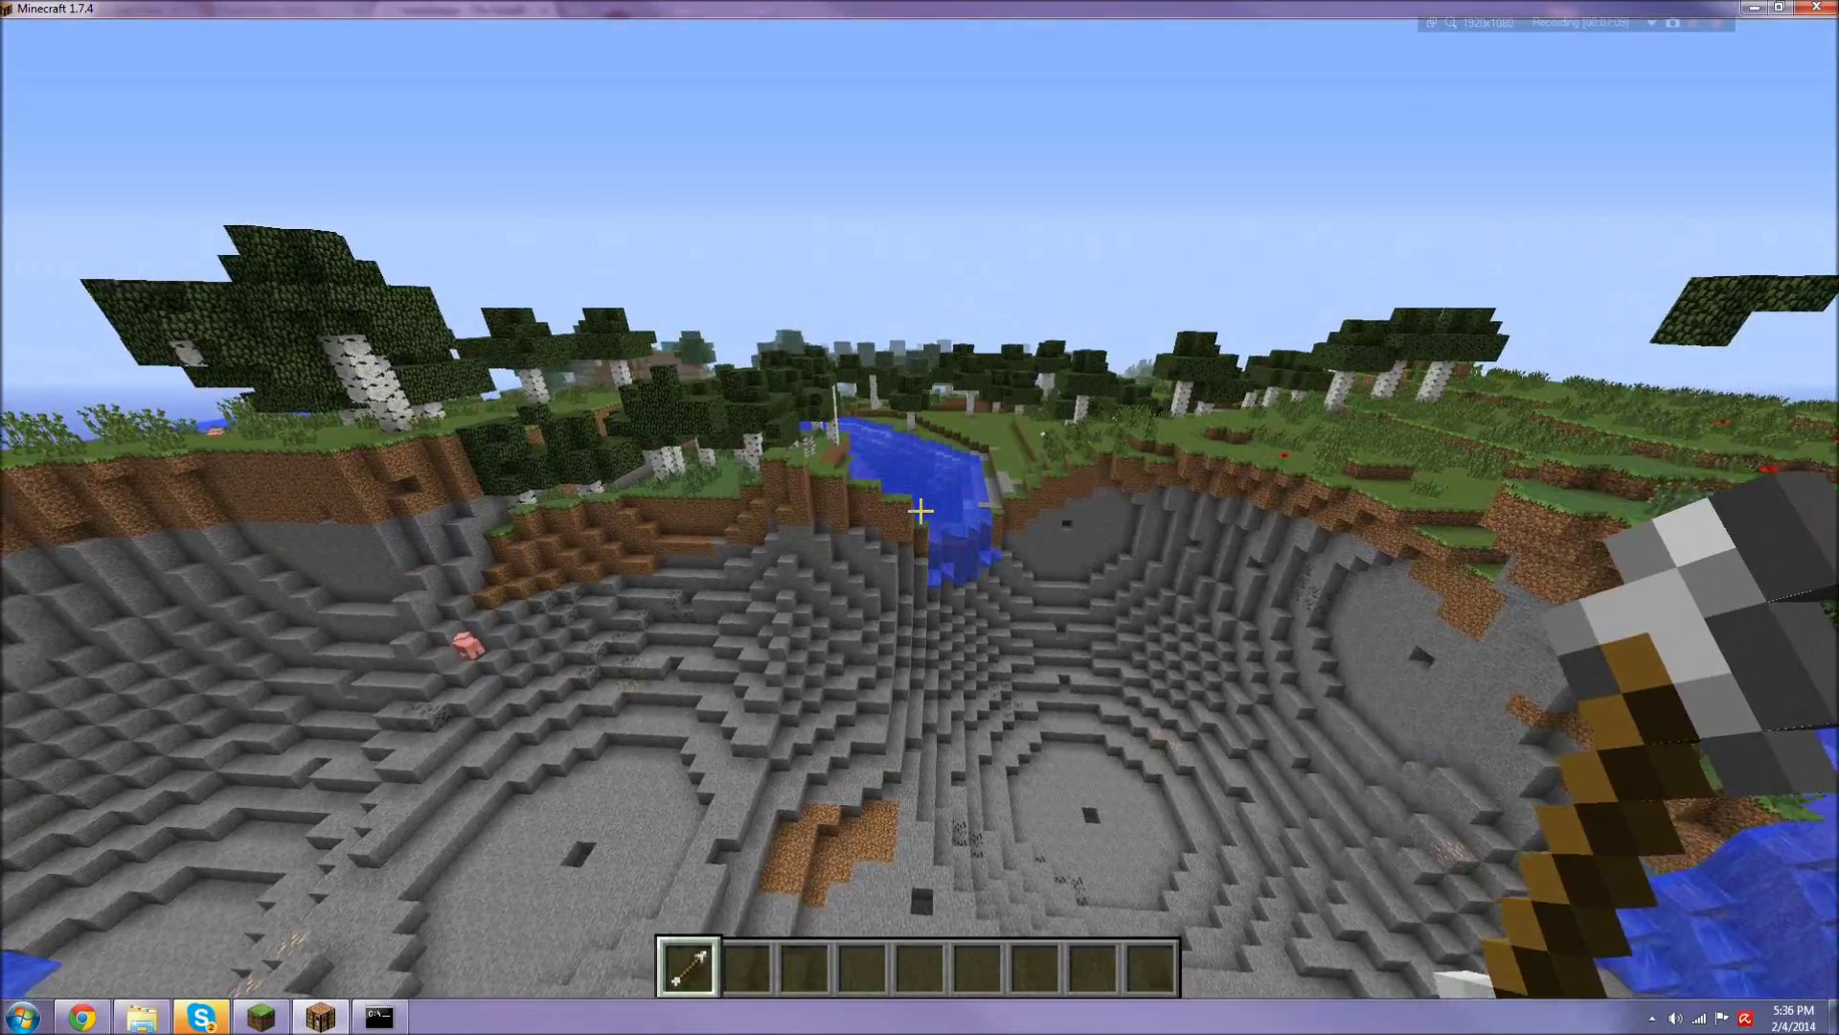
right_click(920, 511)
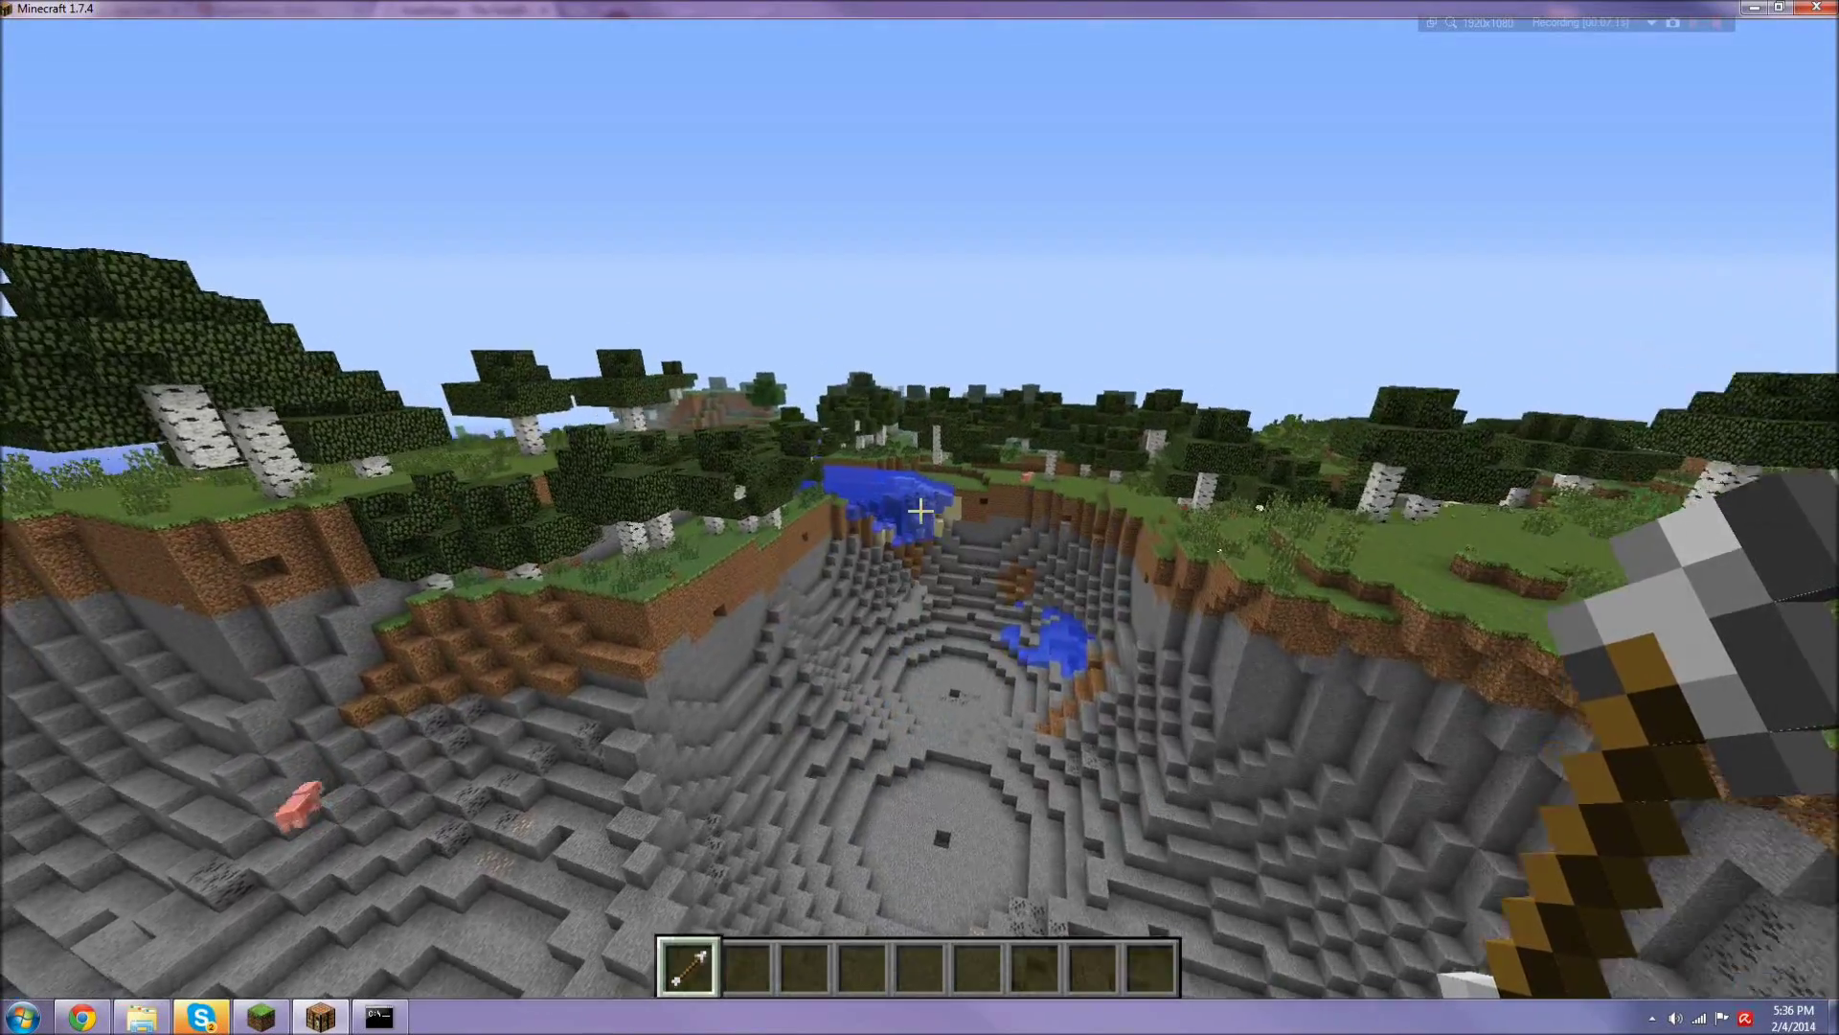
right_click(920, 511)
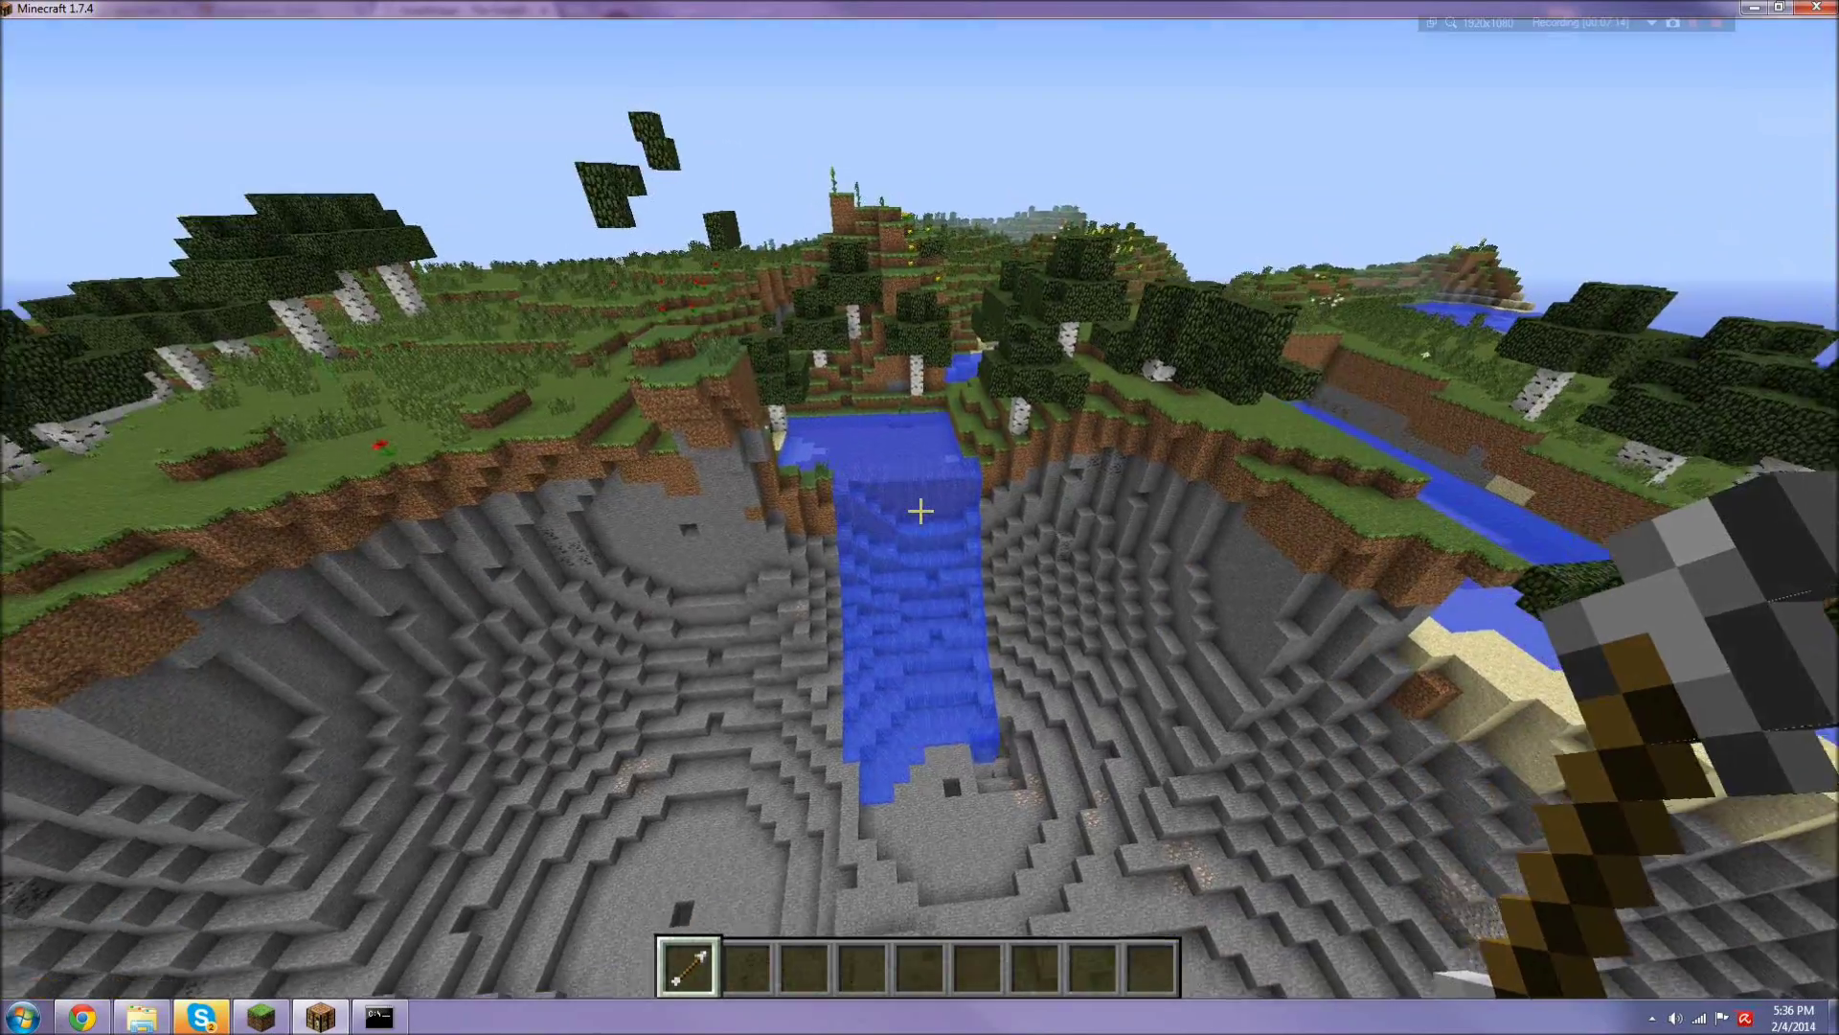
right_click(920, 511)
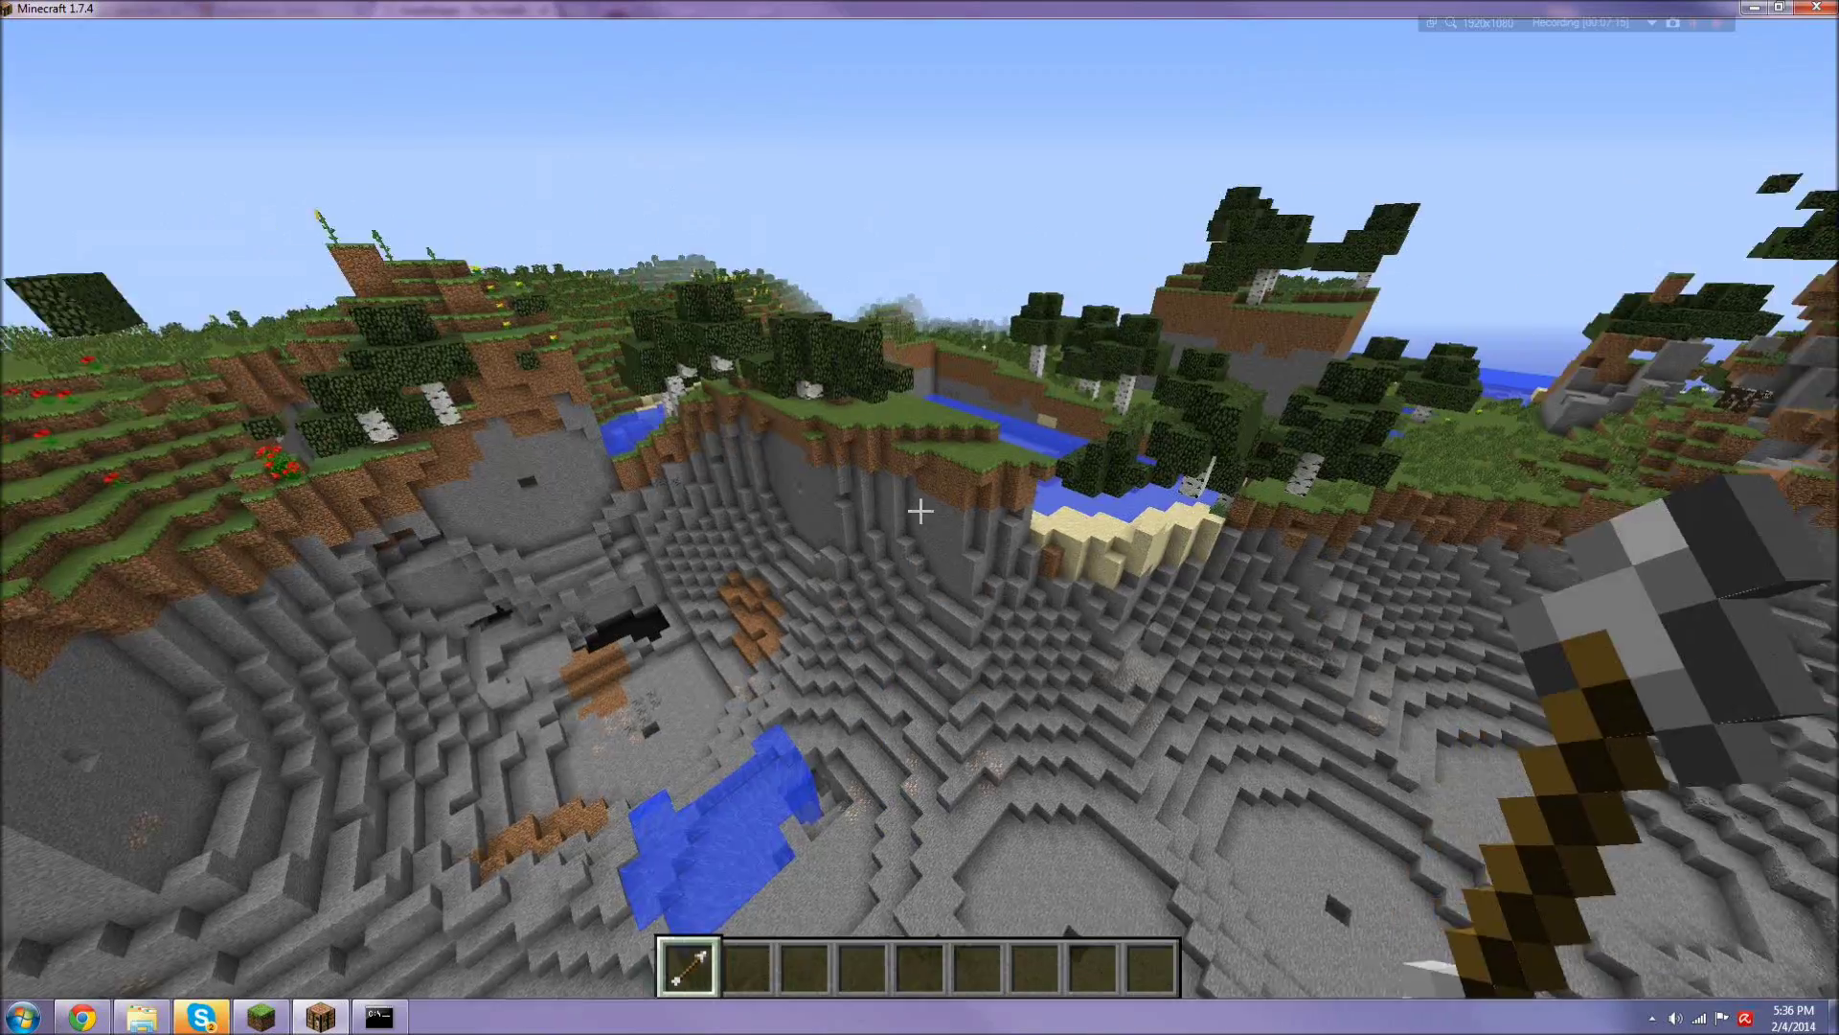
Step: Fly higher and extend the crater field through the walled pool, its tree-lined edge and the remaining ridges
key("space")
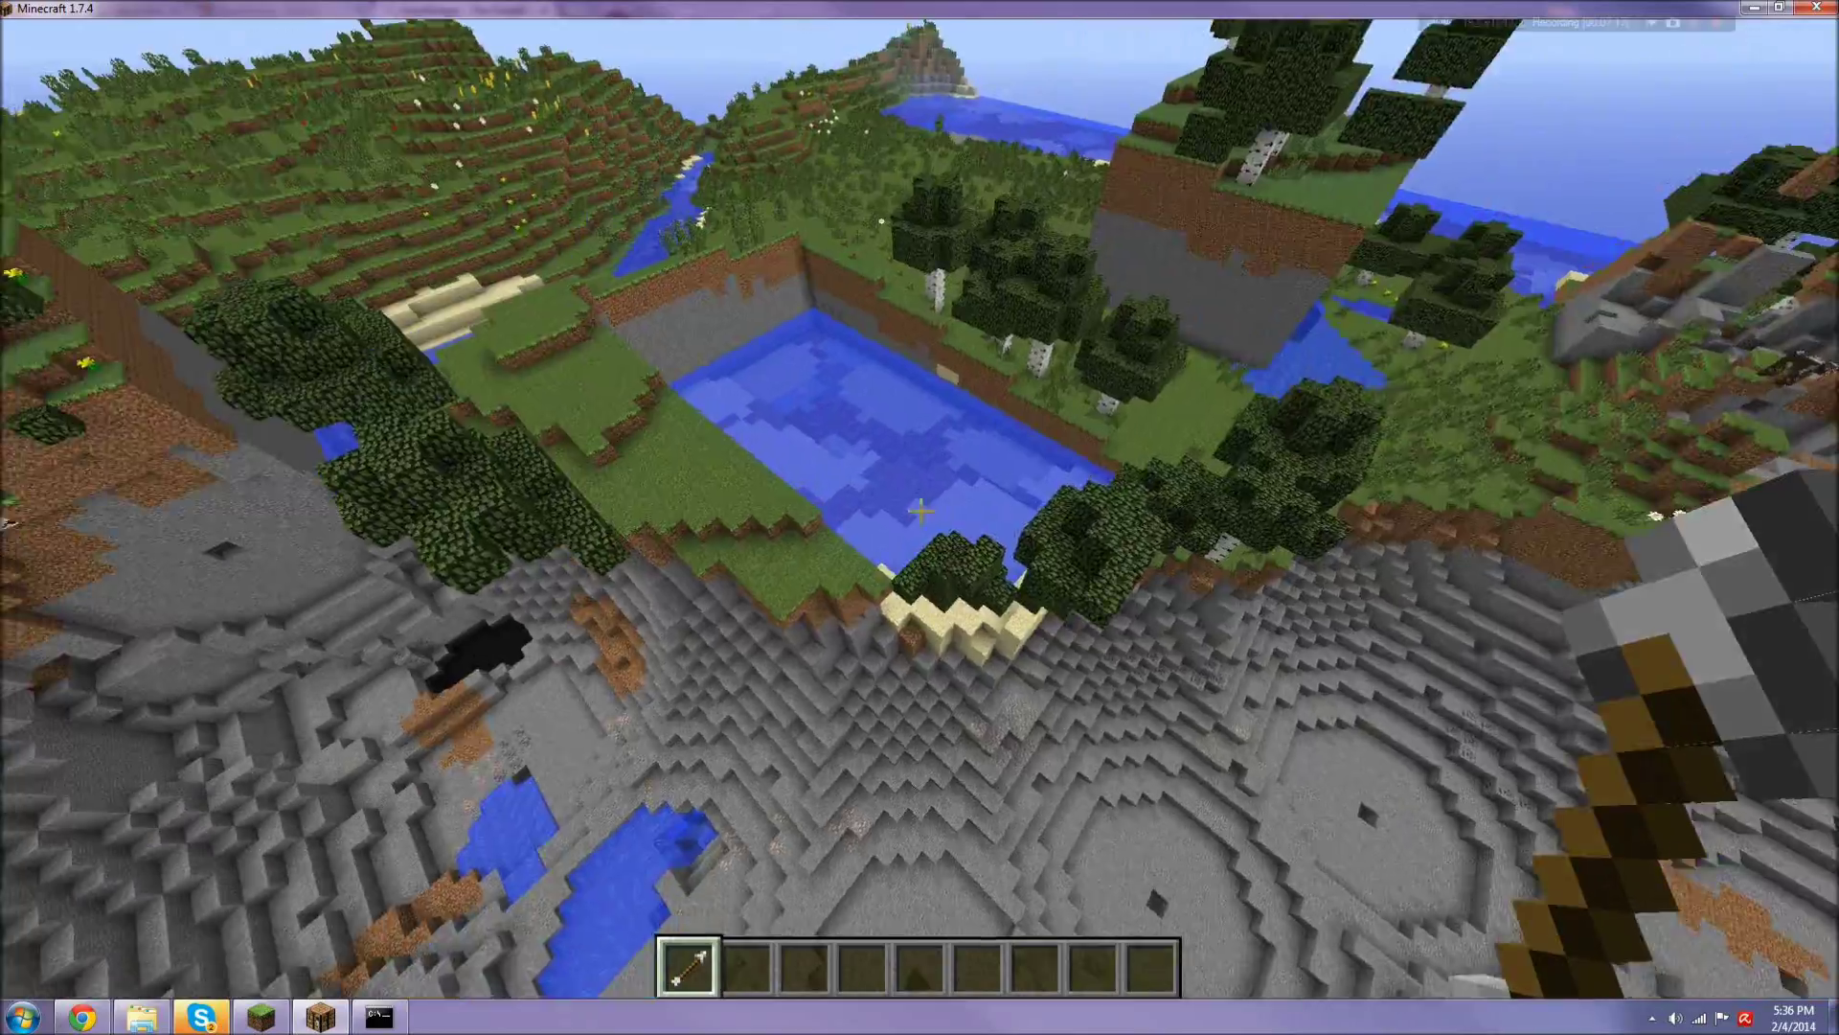
right_click(920, 511)
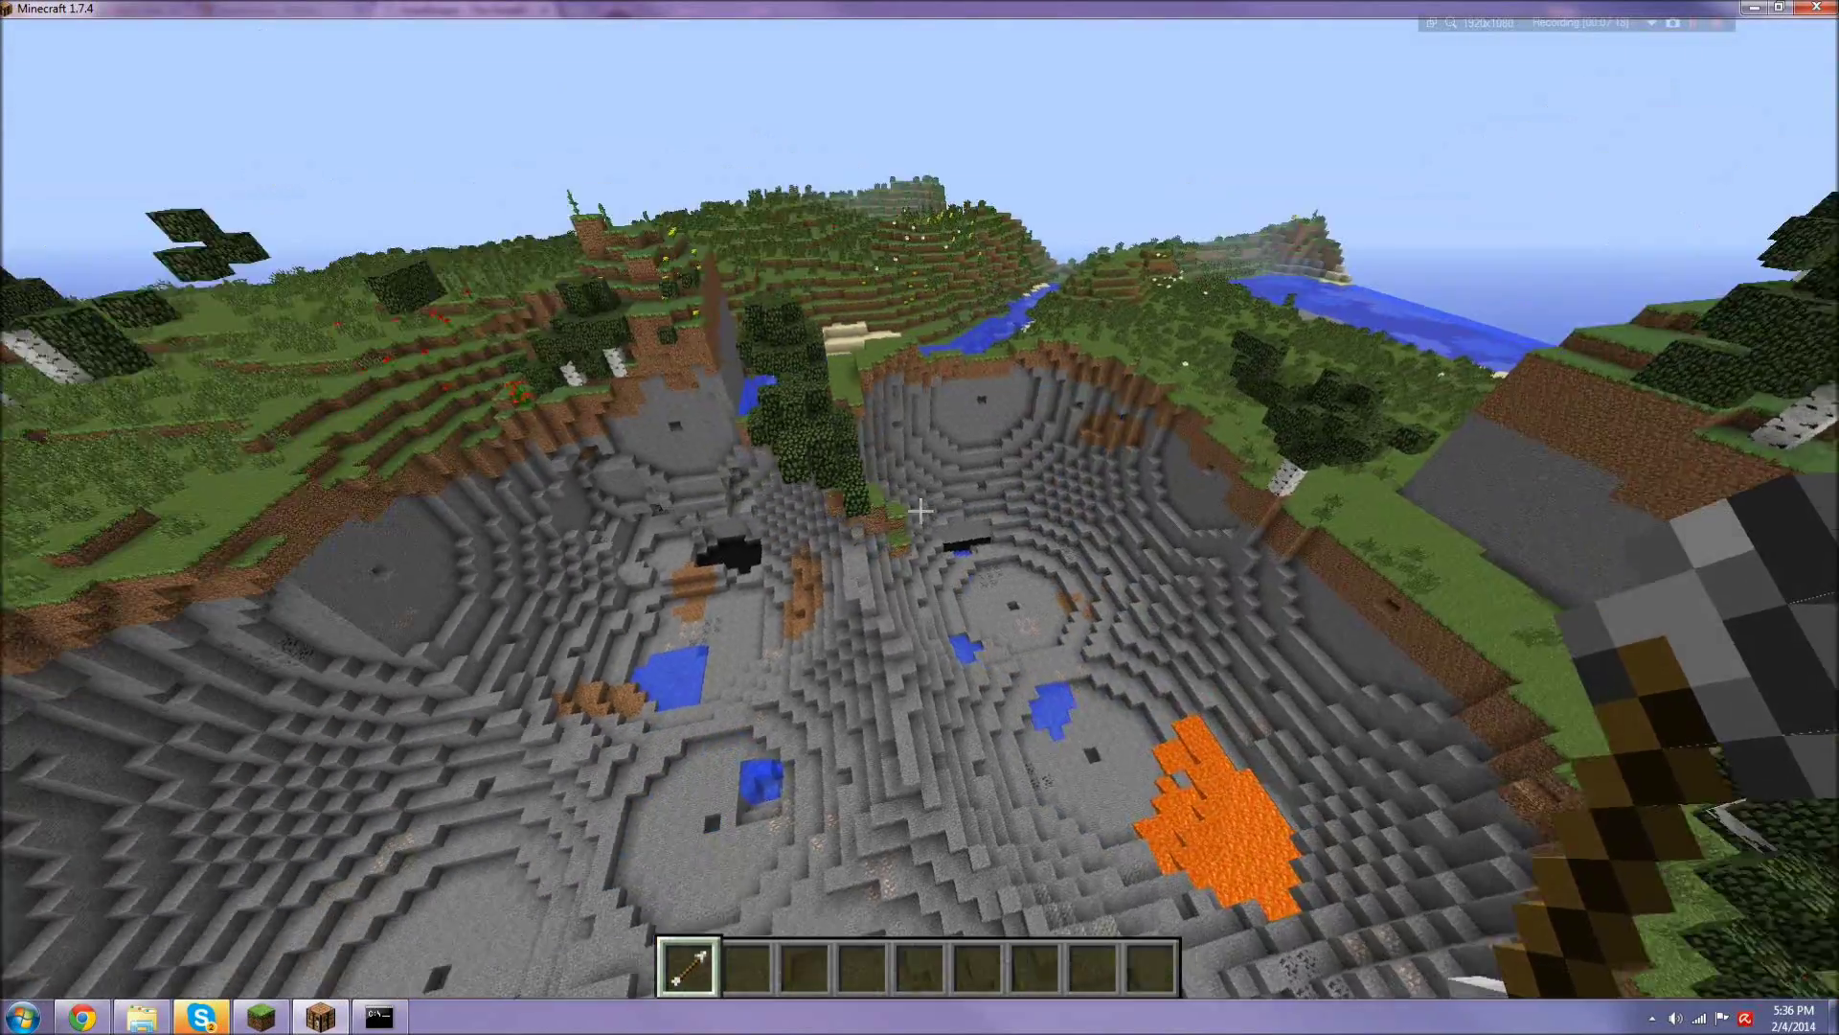
right_click(919, 511)
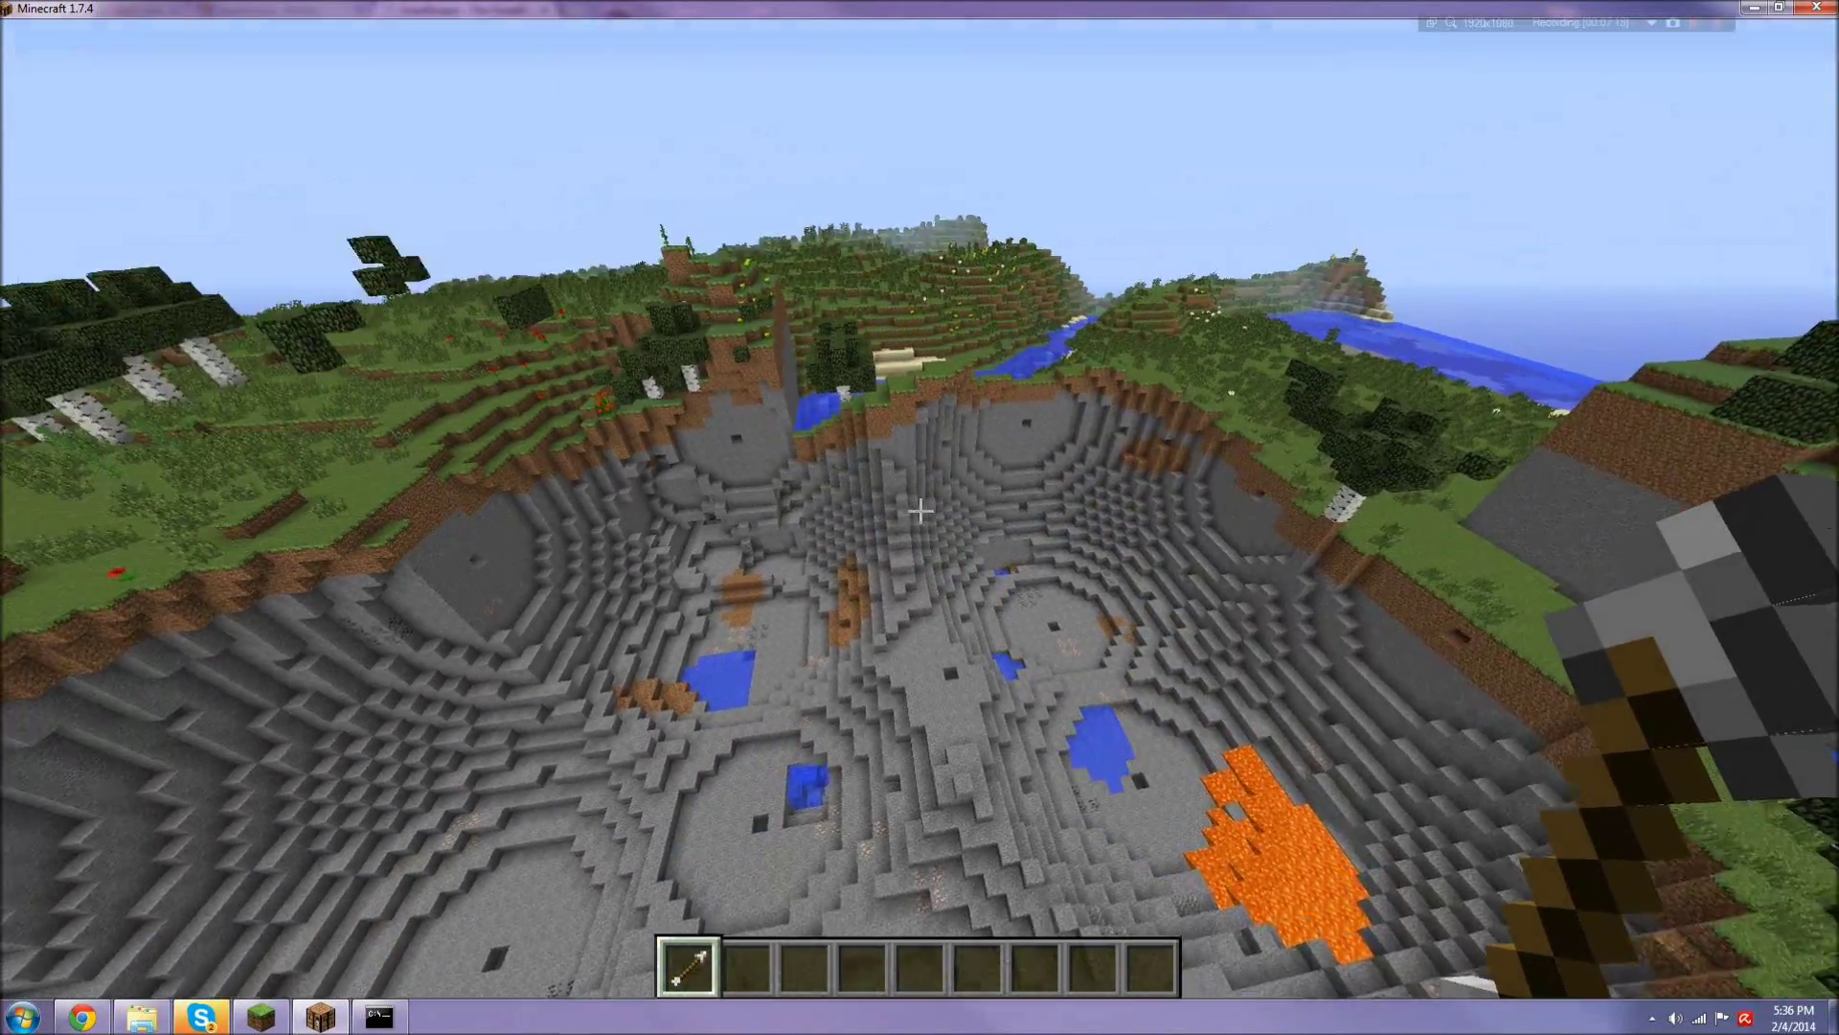
right_click(920, 510)
right_click(919, 511)
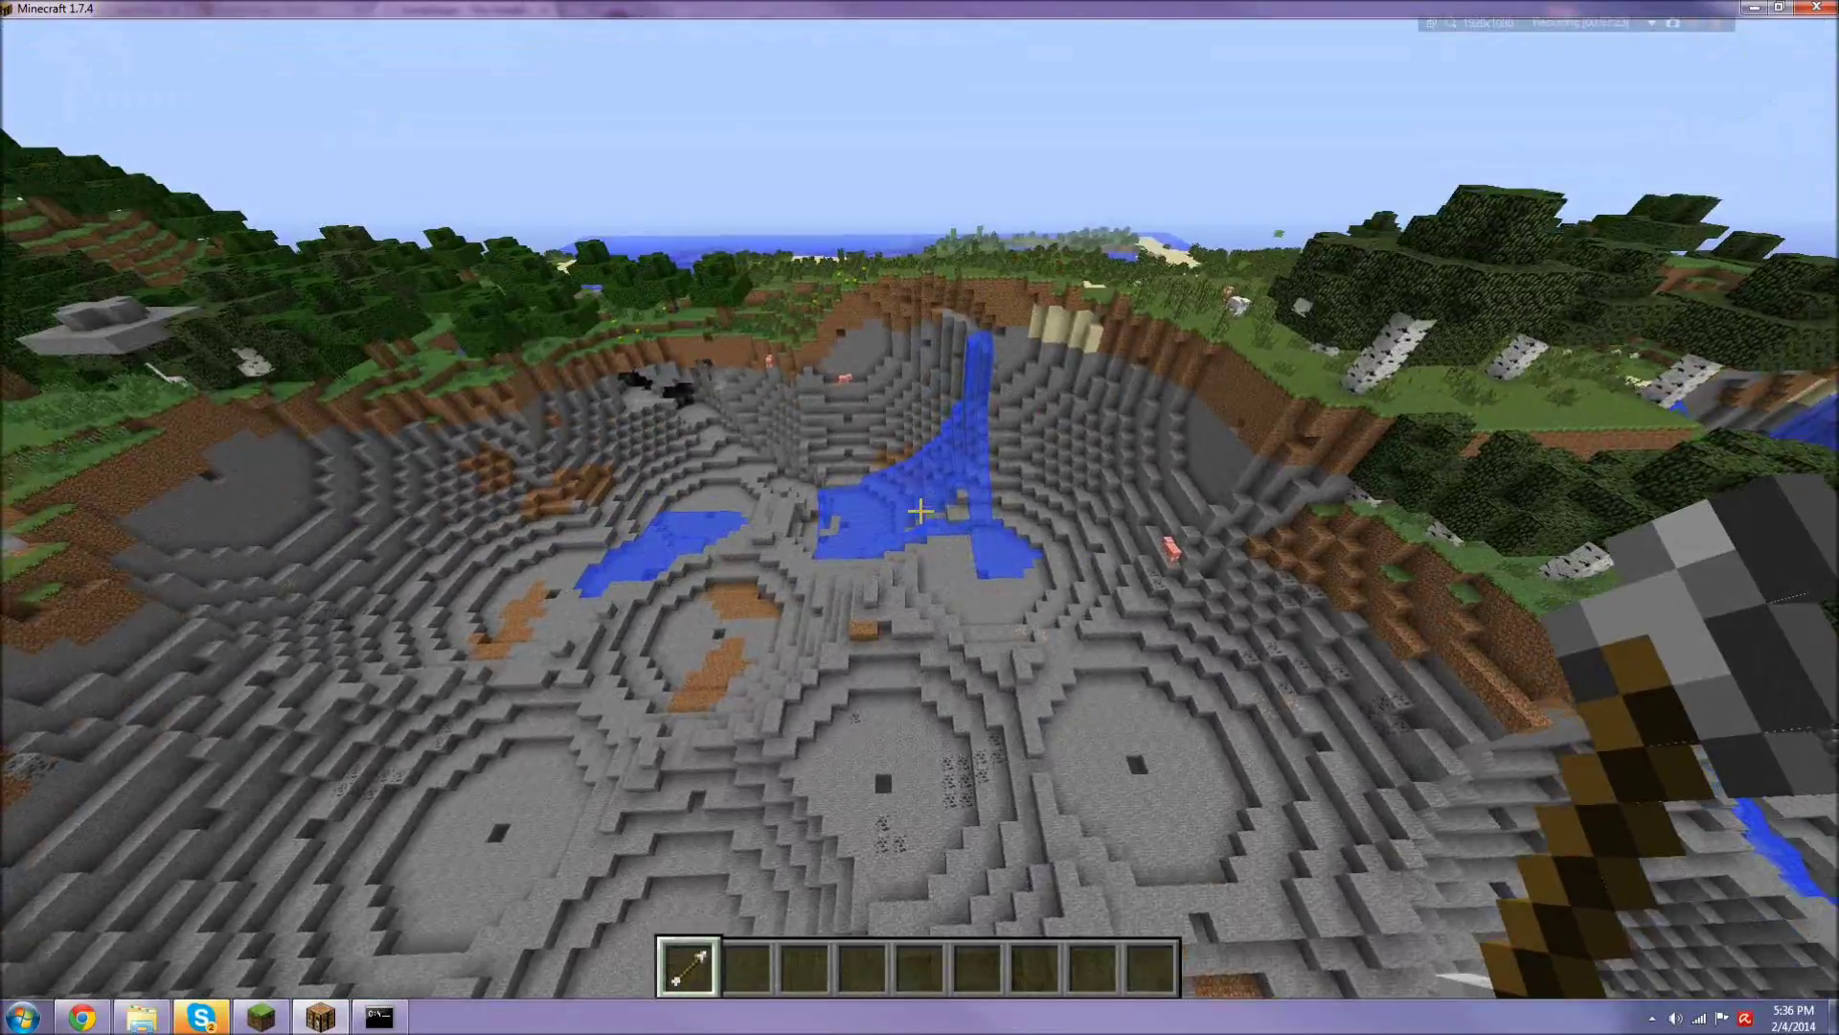
right_click(920, 510)
right_click(919, 510)
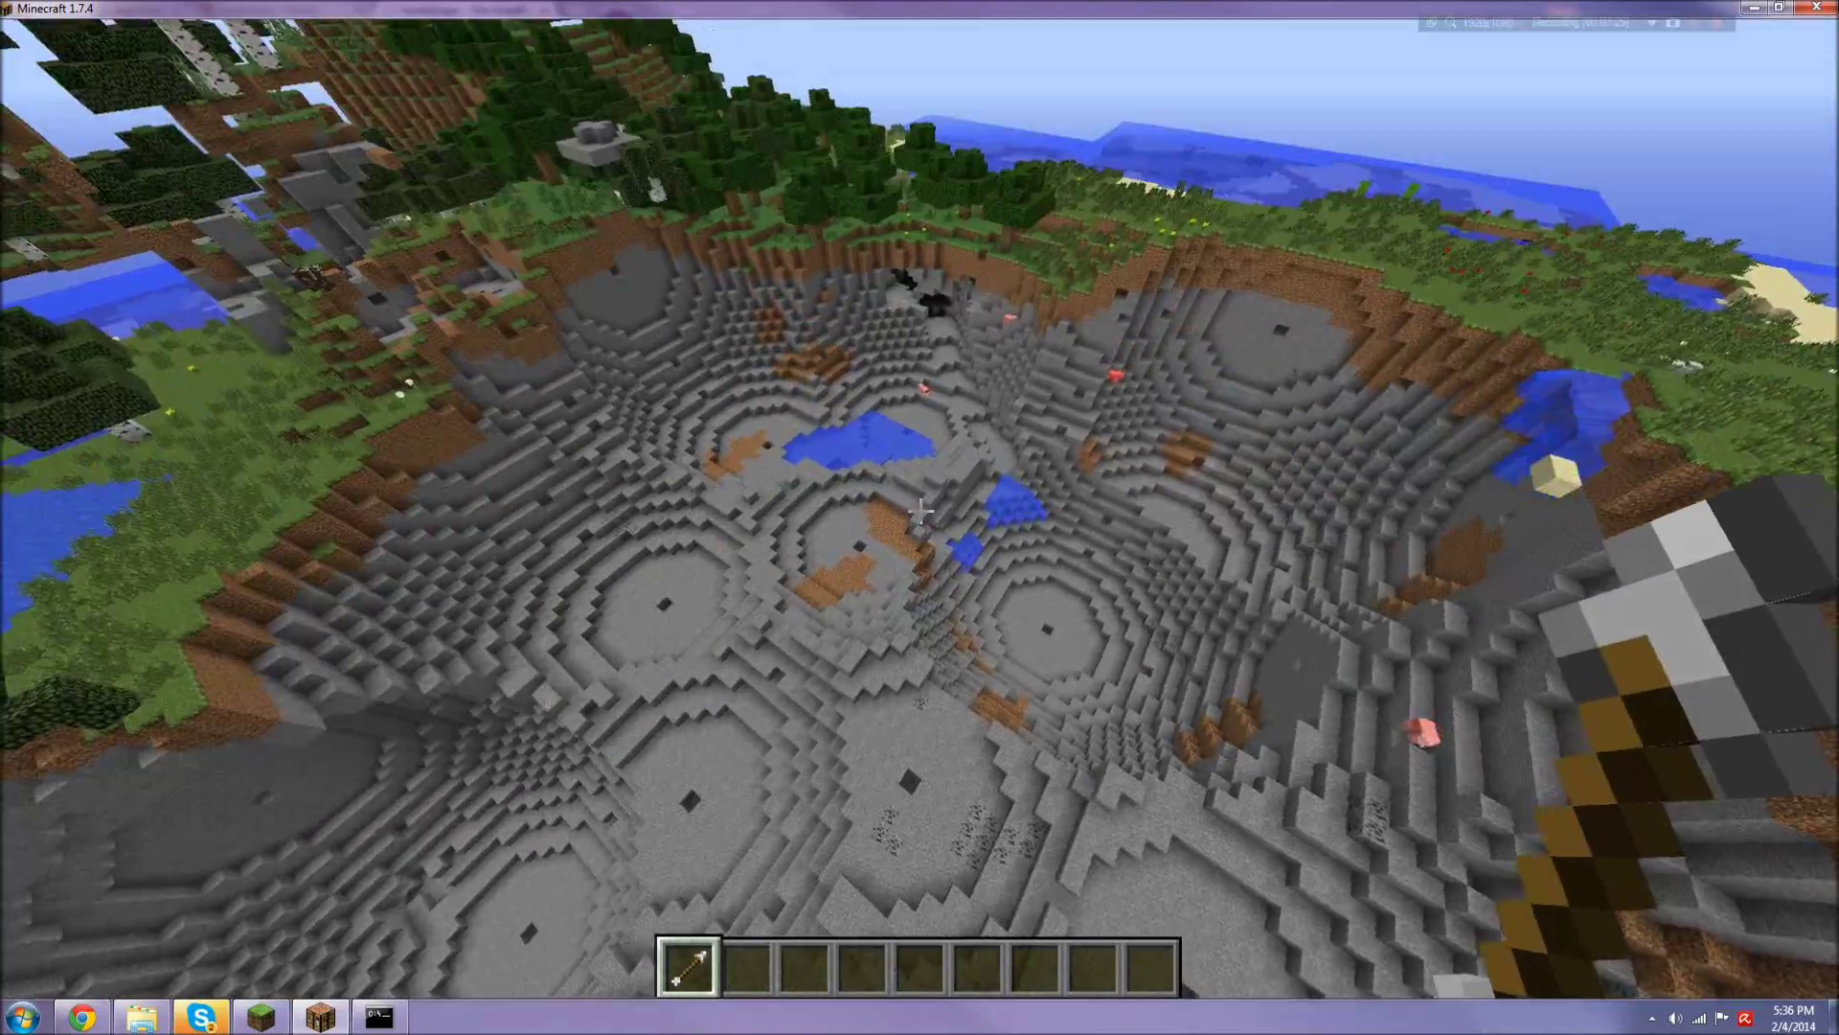
right_click(919, 511)
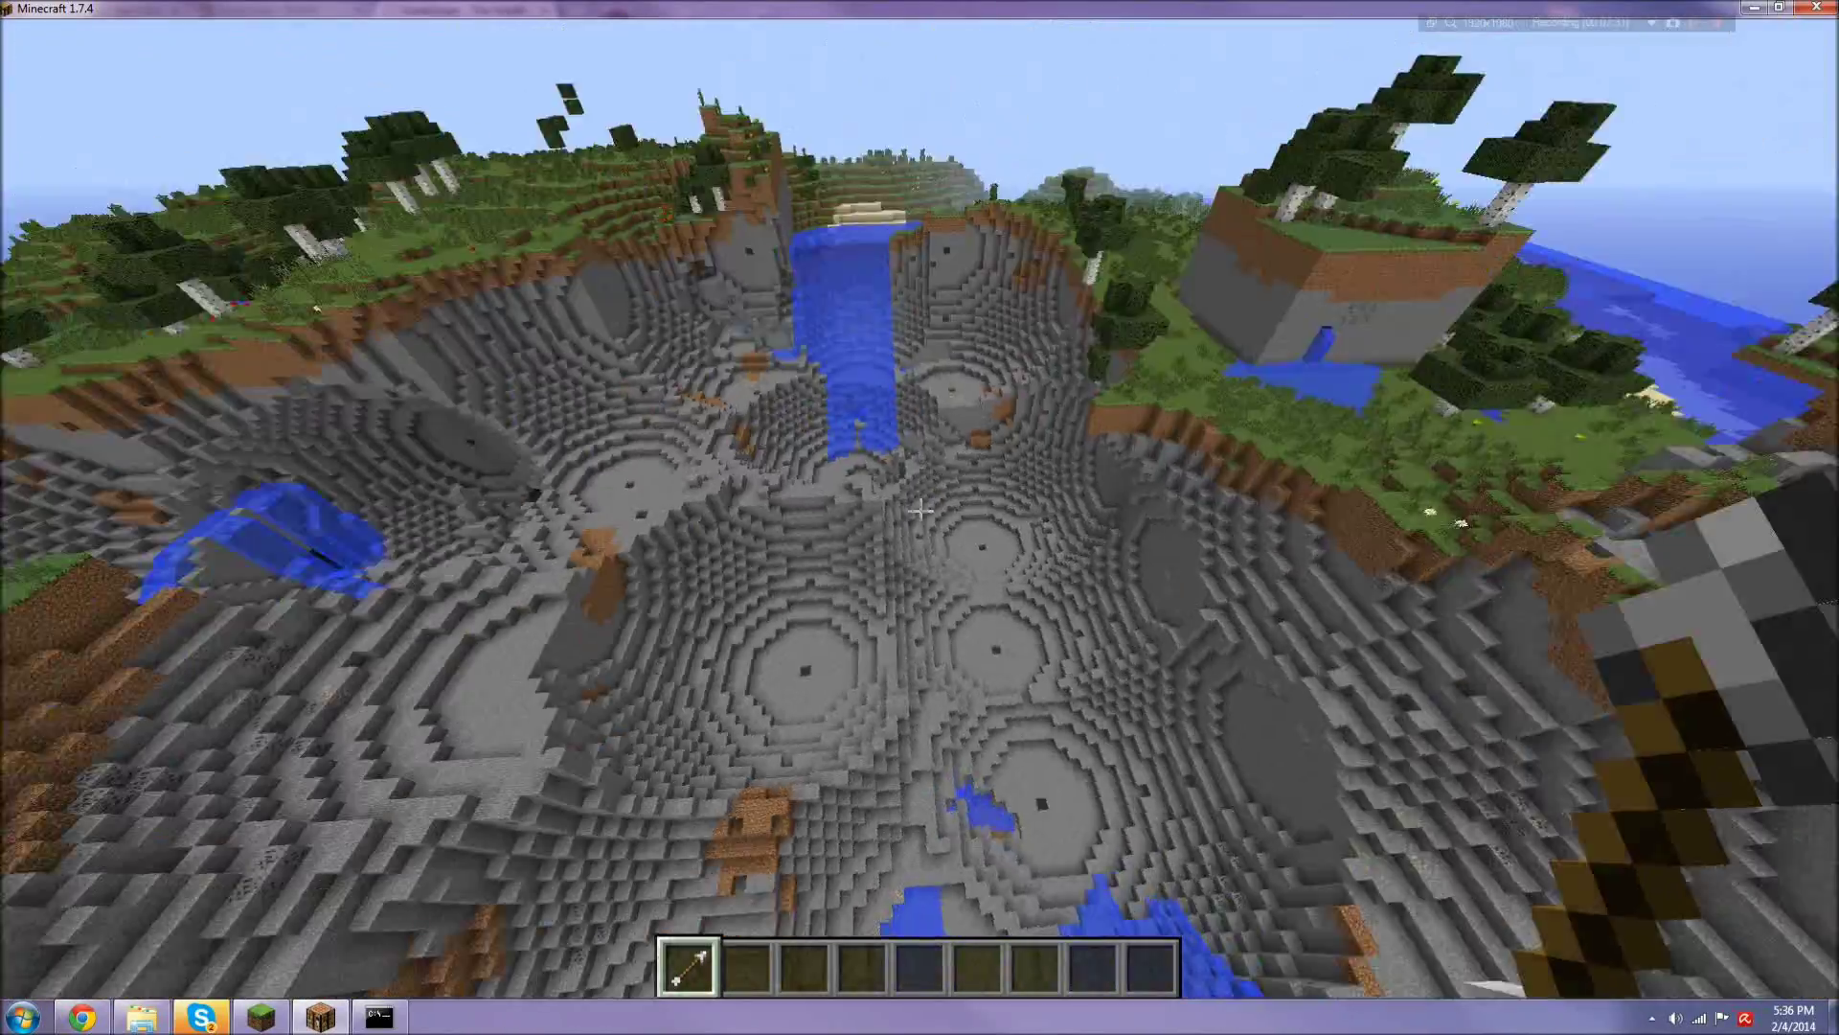
Step: Set the brush preset to melt and erode the crater wall below the floating grass-topped block with the arrow
key("d")
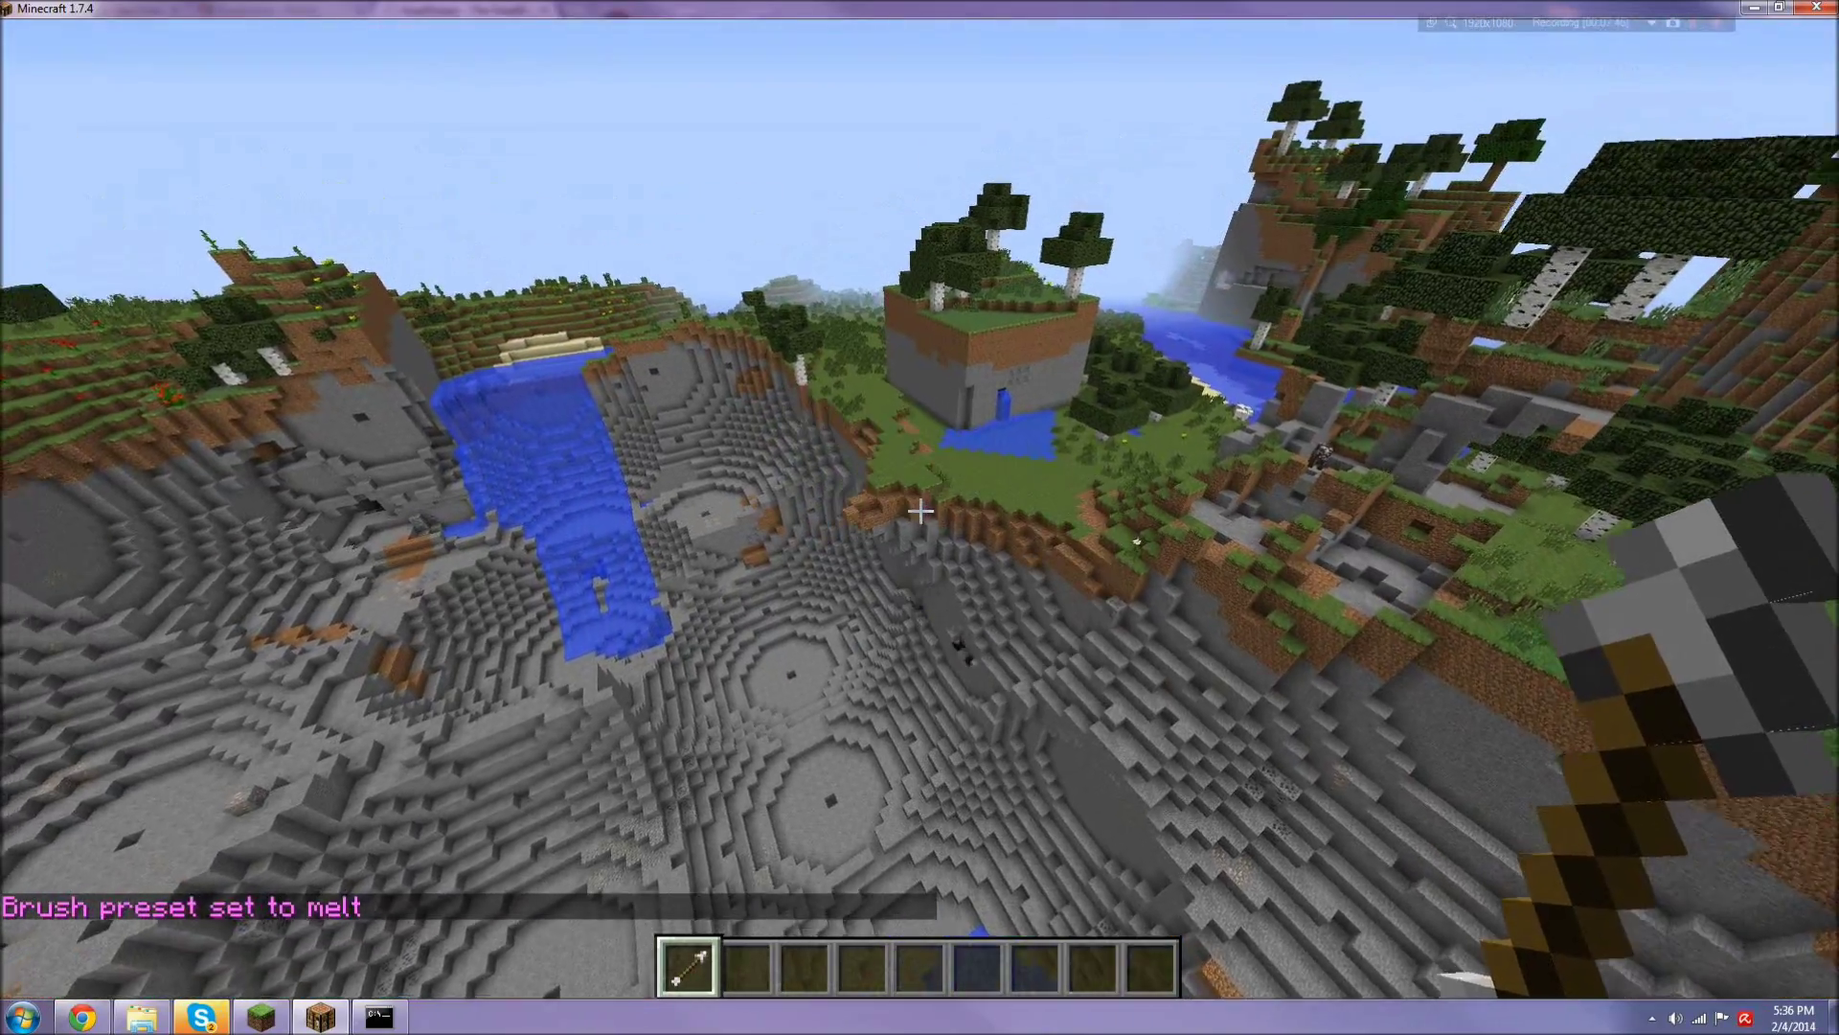
right_click(920, 511)
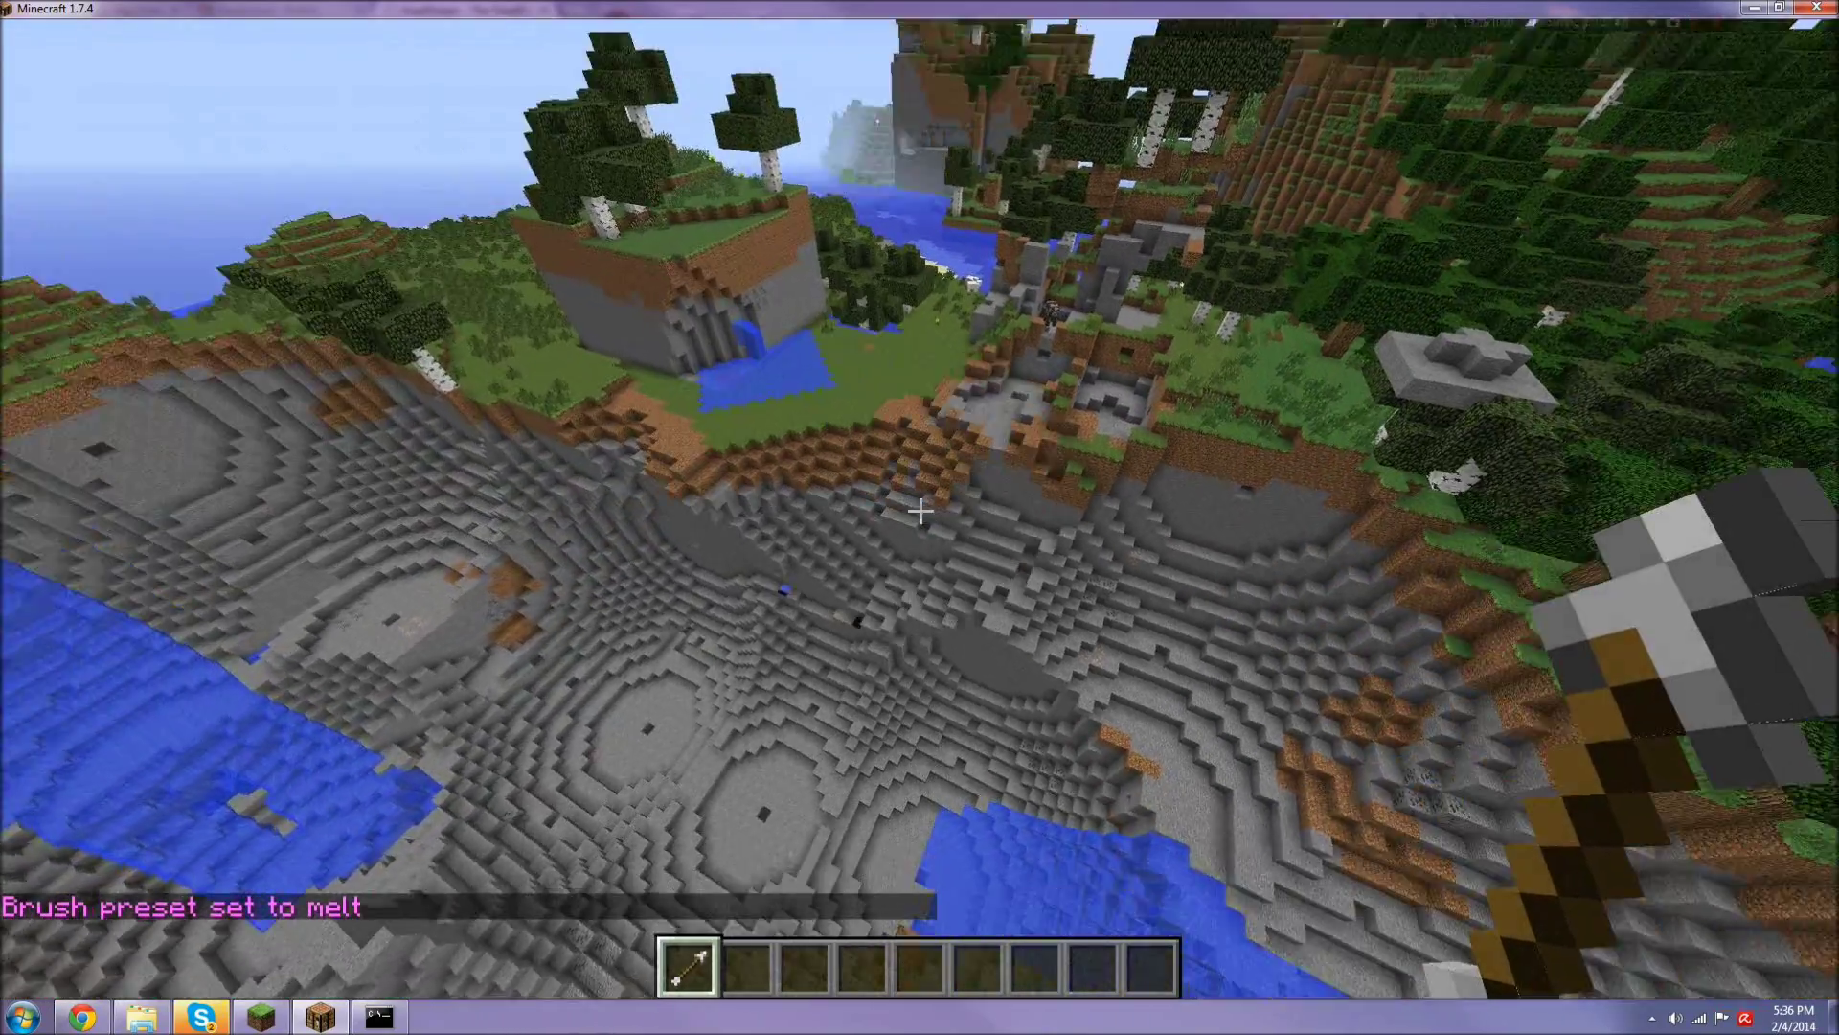
right_click(920, 511)
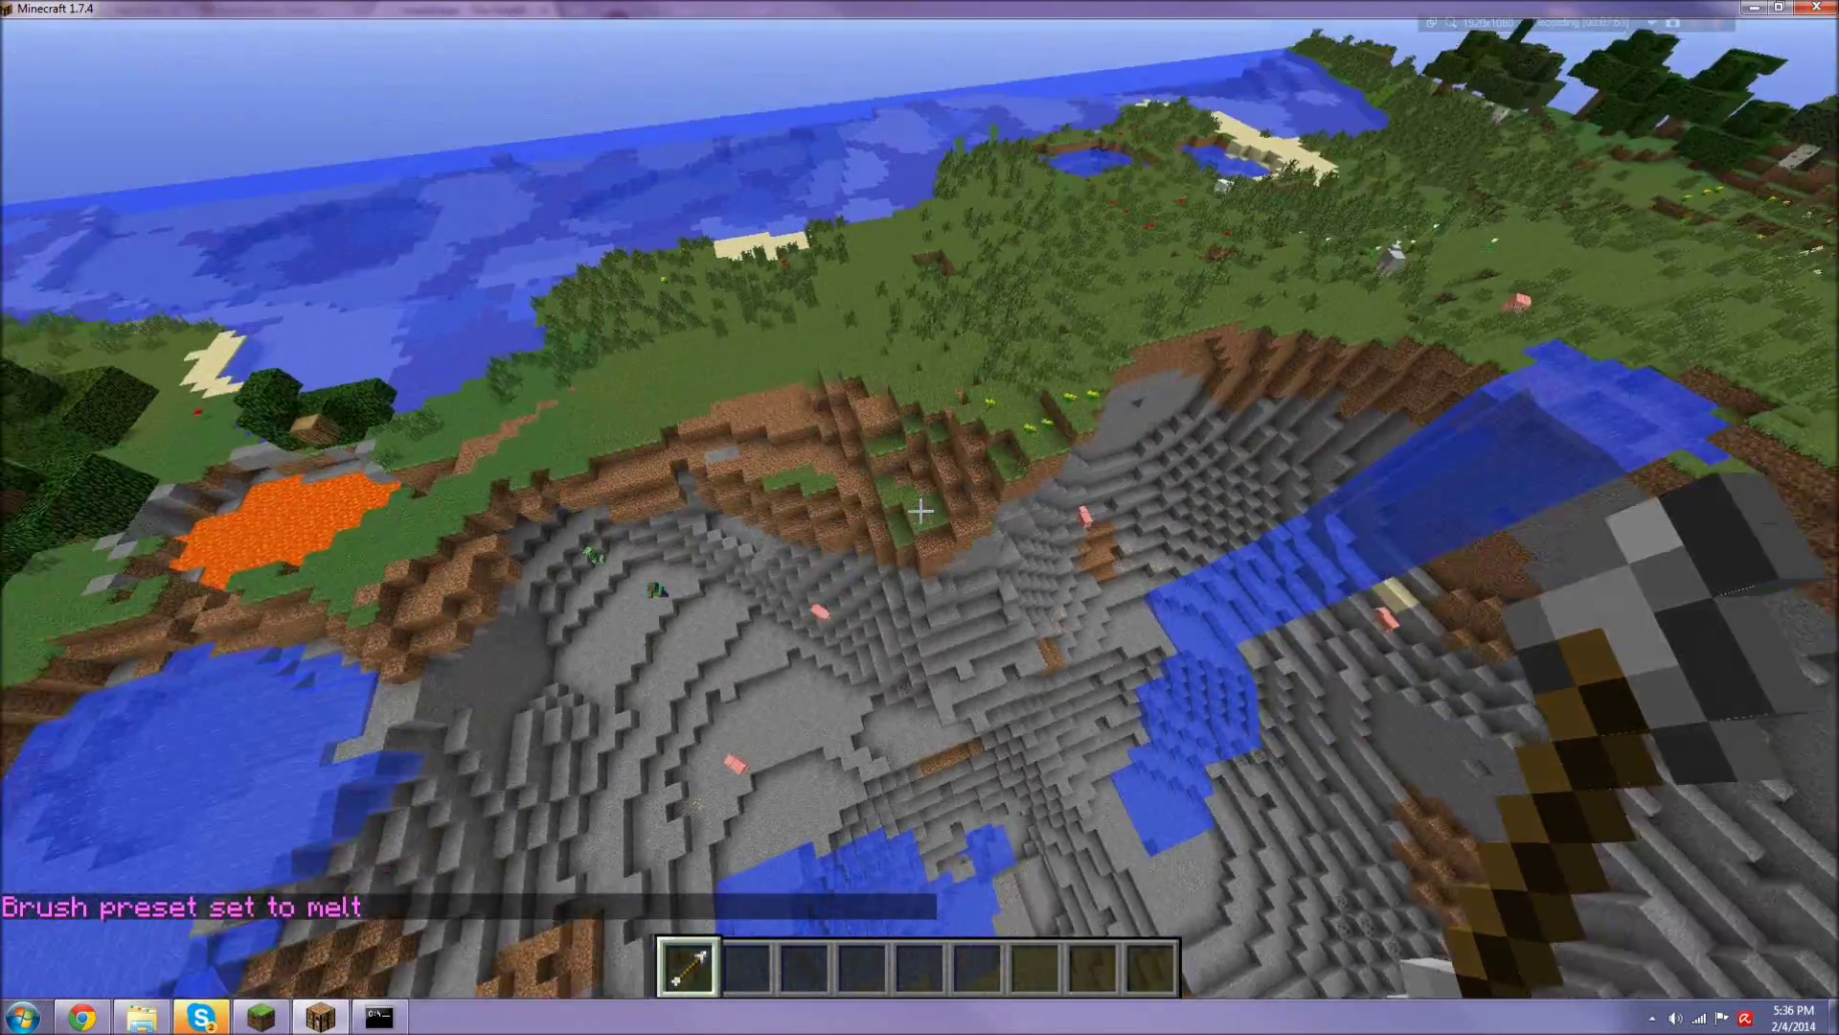
Step: Search the creative inventory for "gun", add Gunpowder to the second hotbar slot and hold it
key("e")
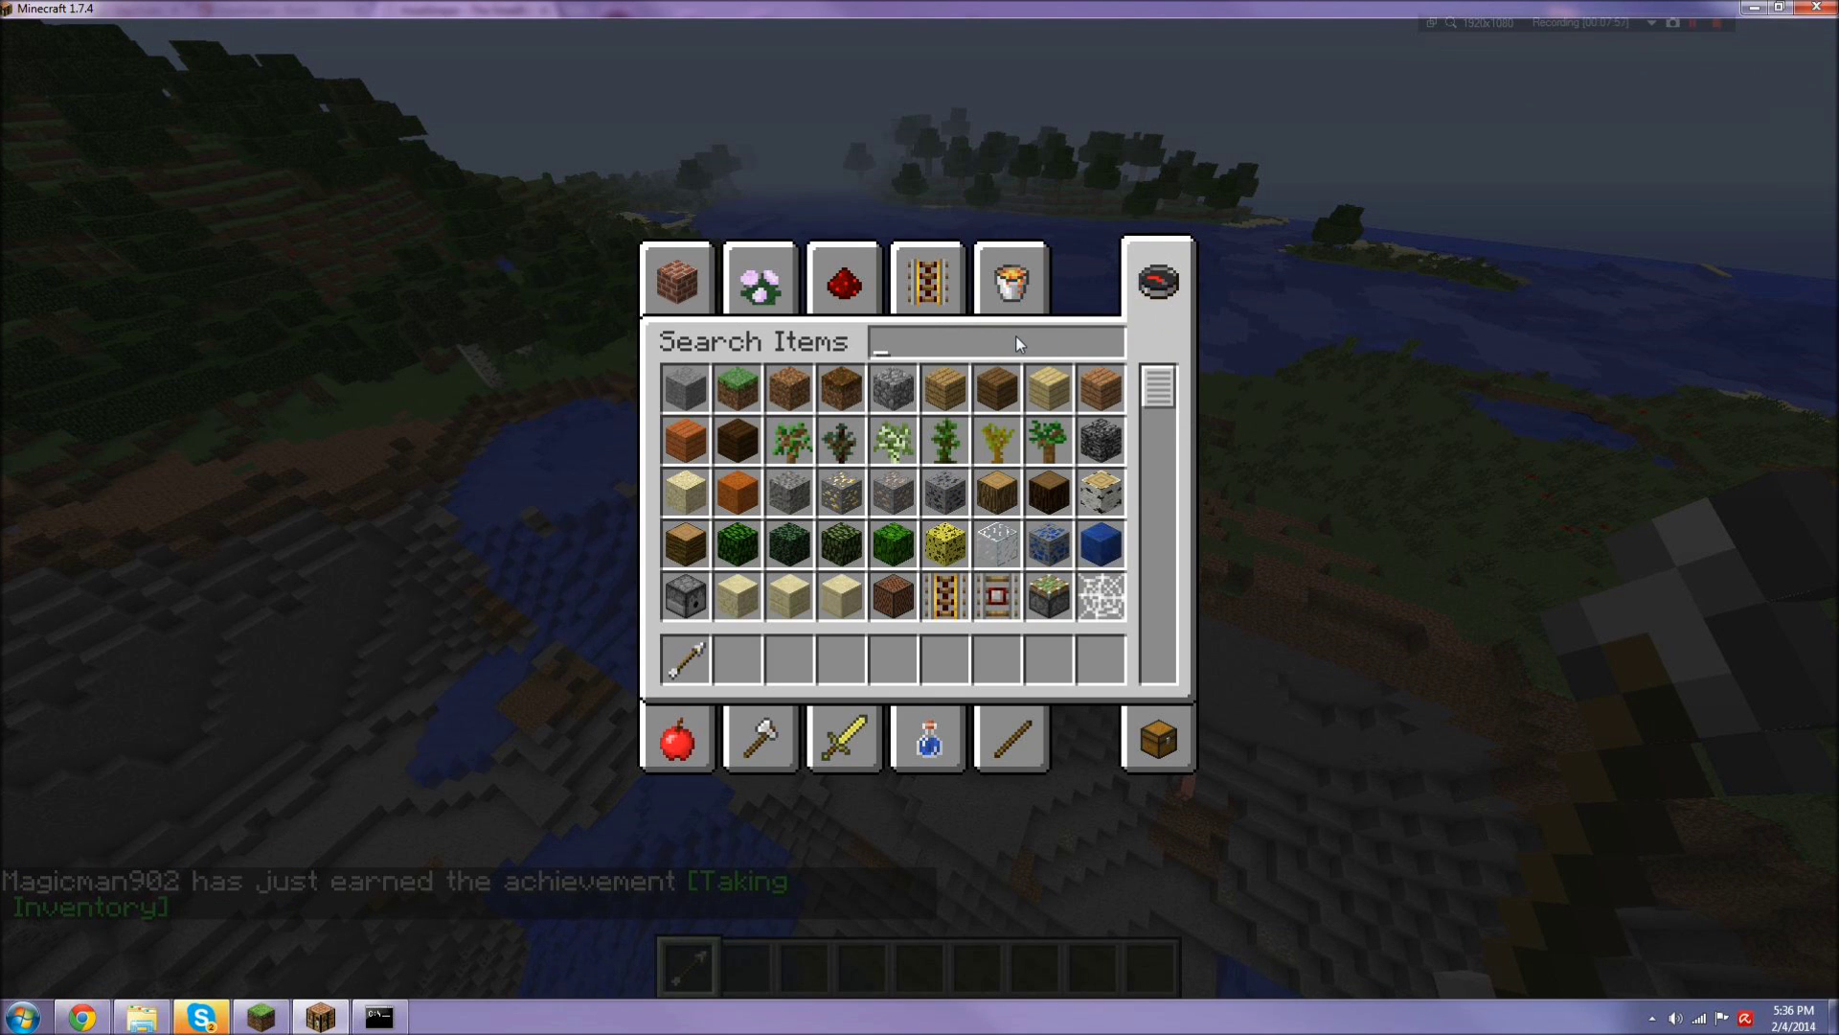
type("gun")
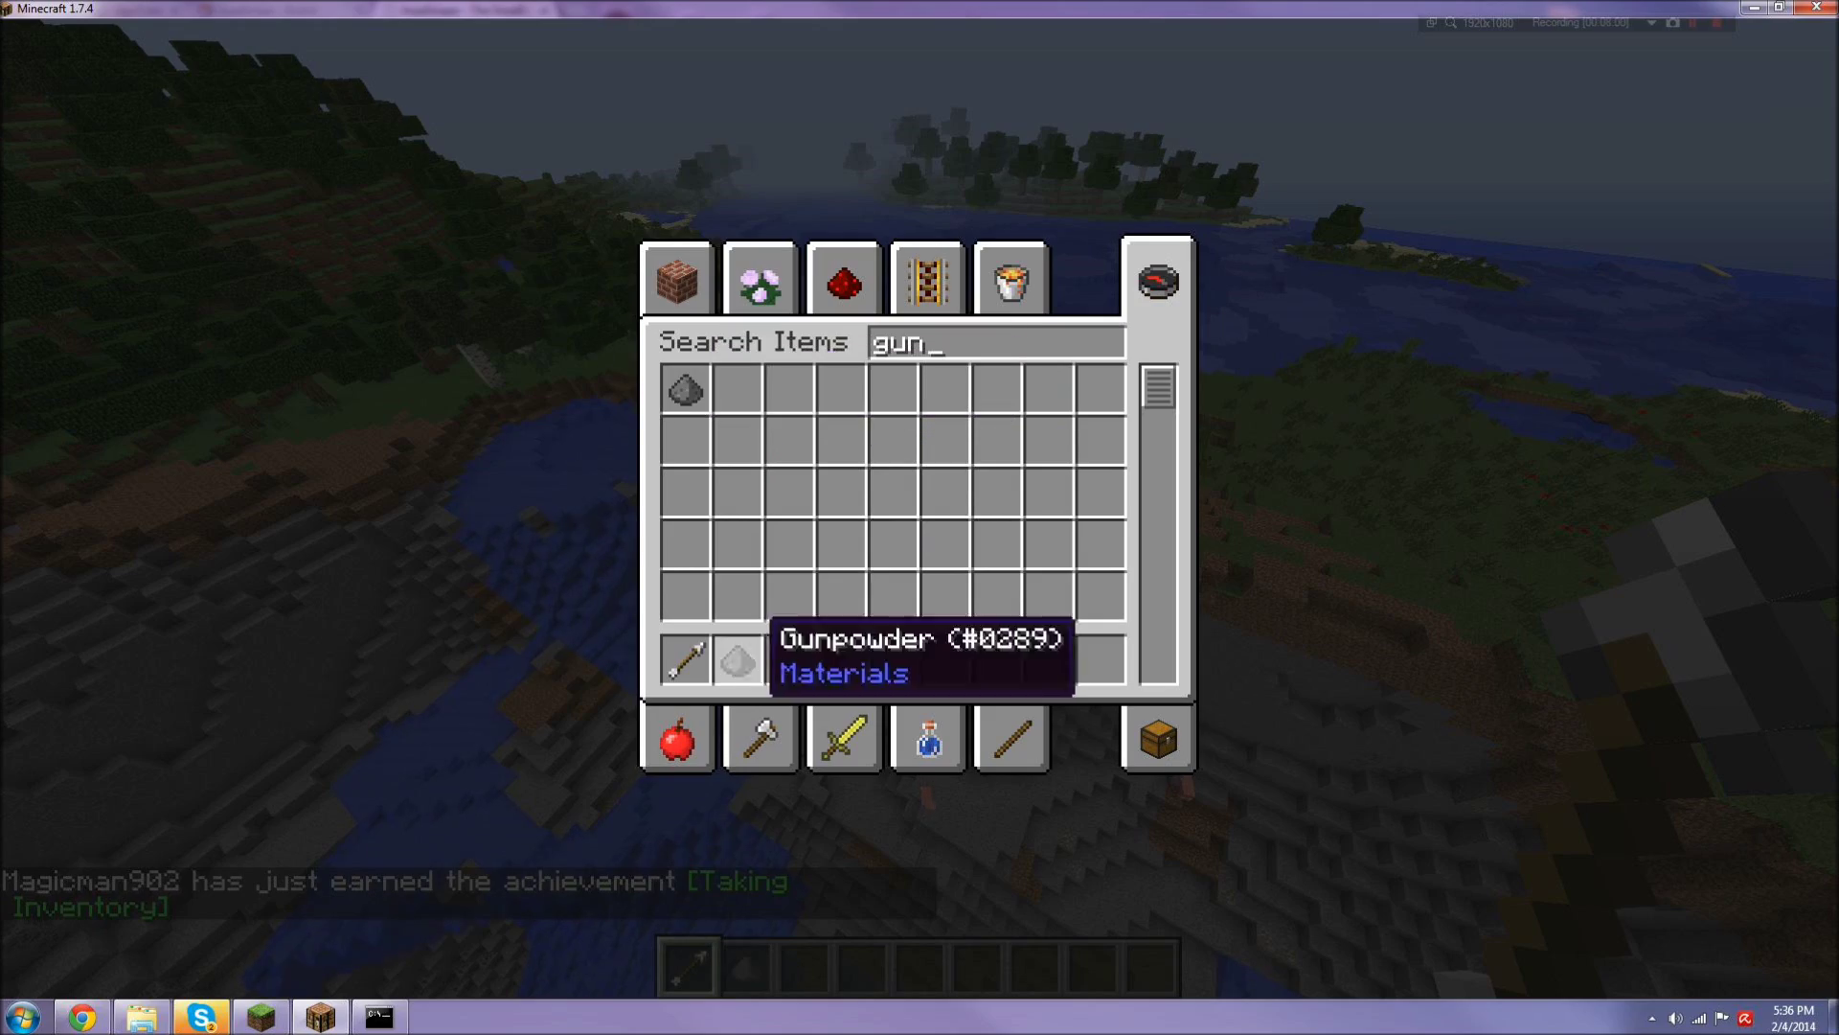
key("Escape")
key("2")
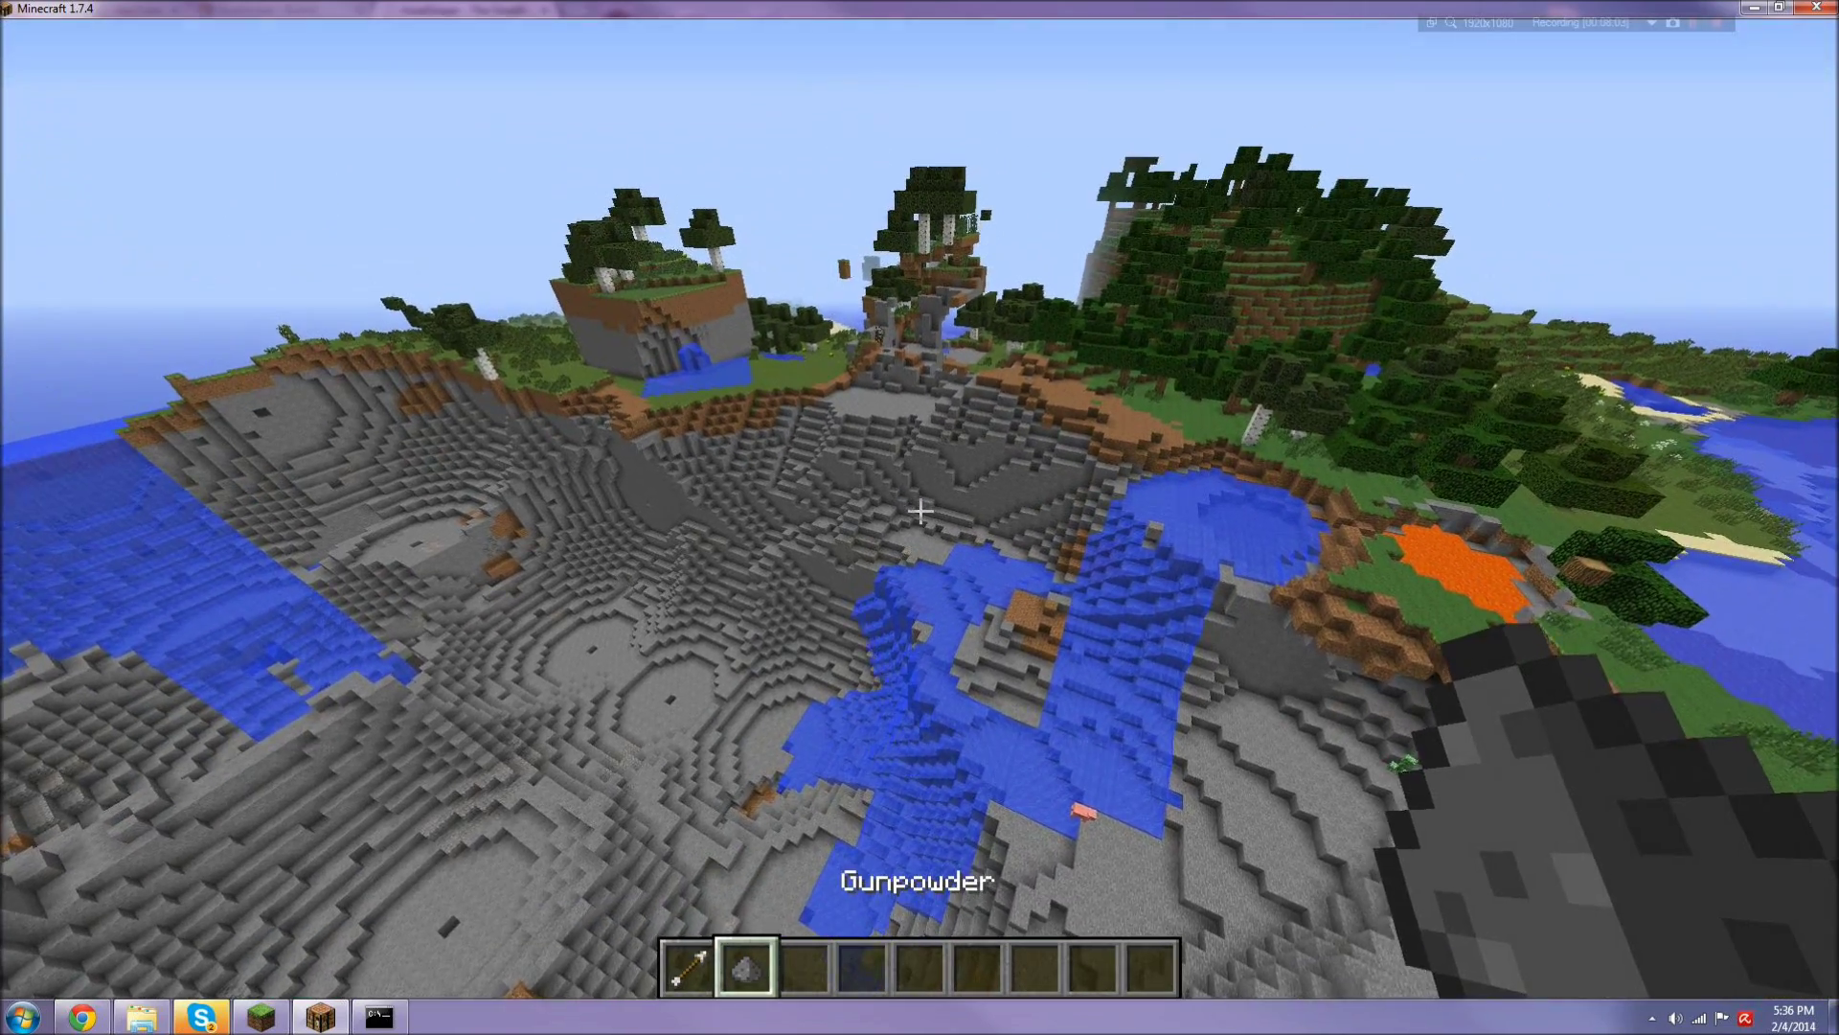
Step: Apply the melt brush with gunpowder to the crater slope below the grassy rim, comparing it with the arrow
key("w")
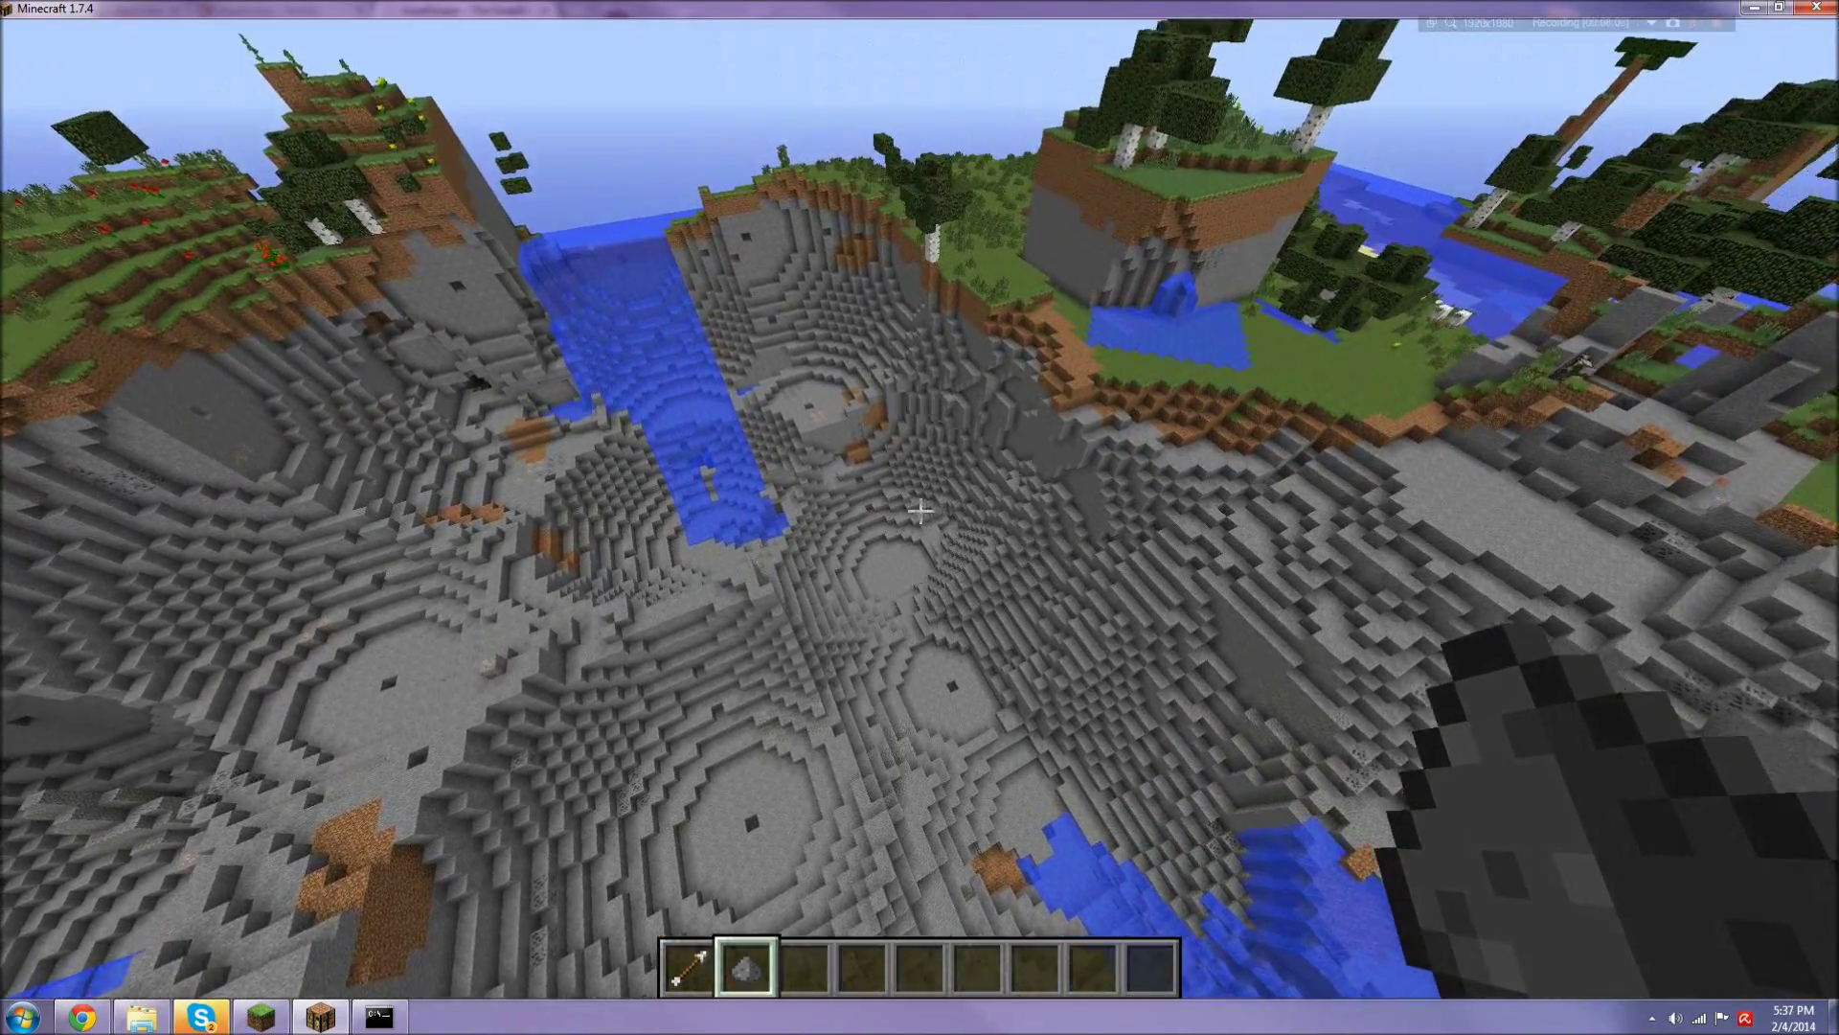
key("w")
right_click(920, 510)
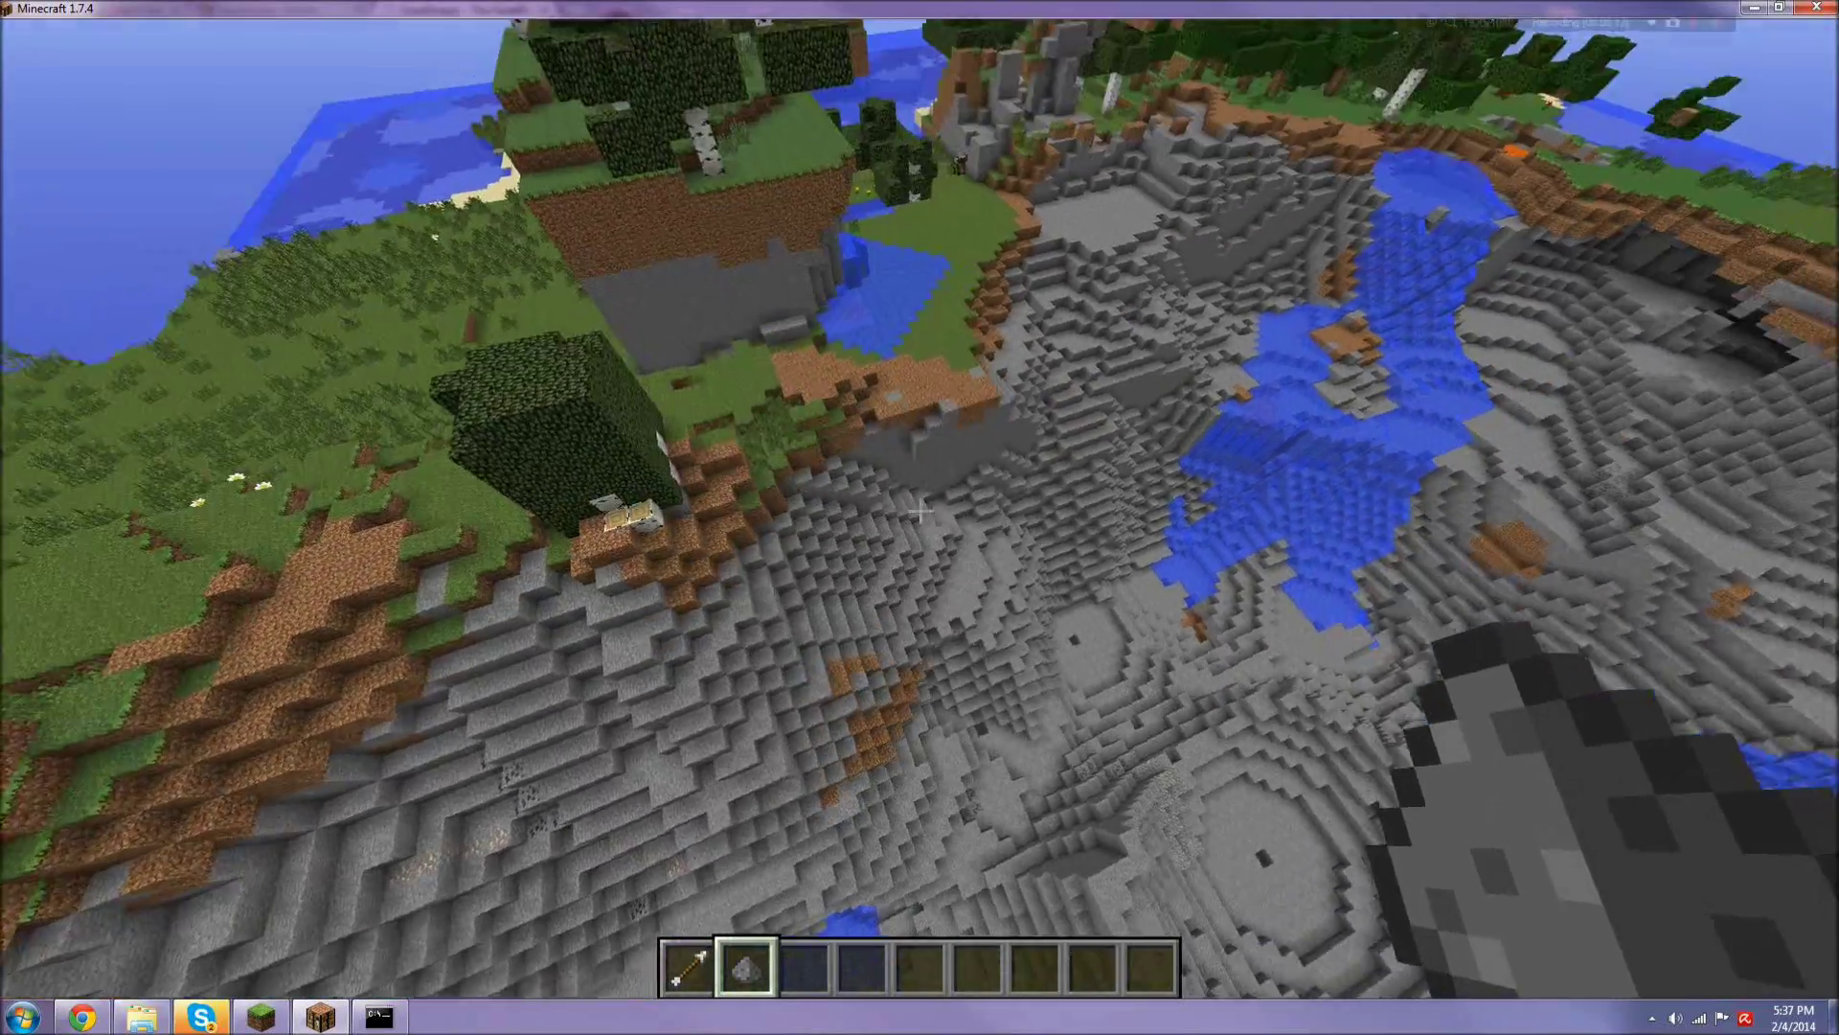
scroll(919, 509, "up", 1)
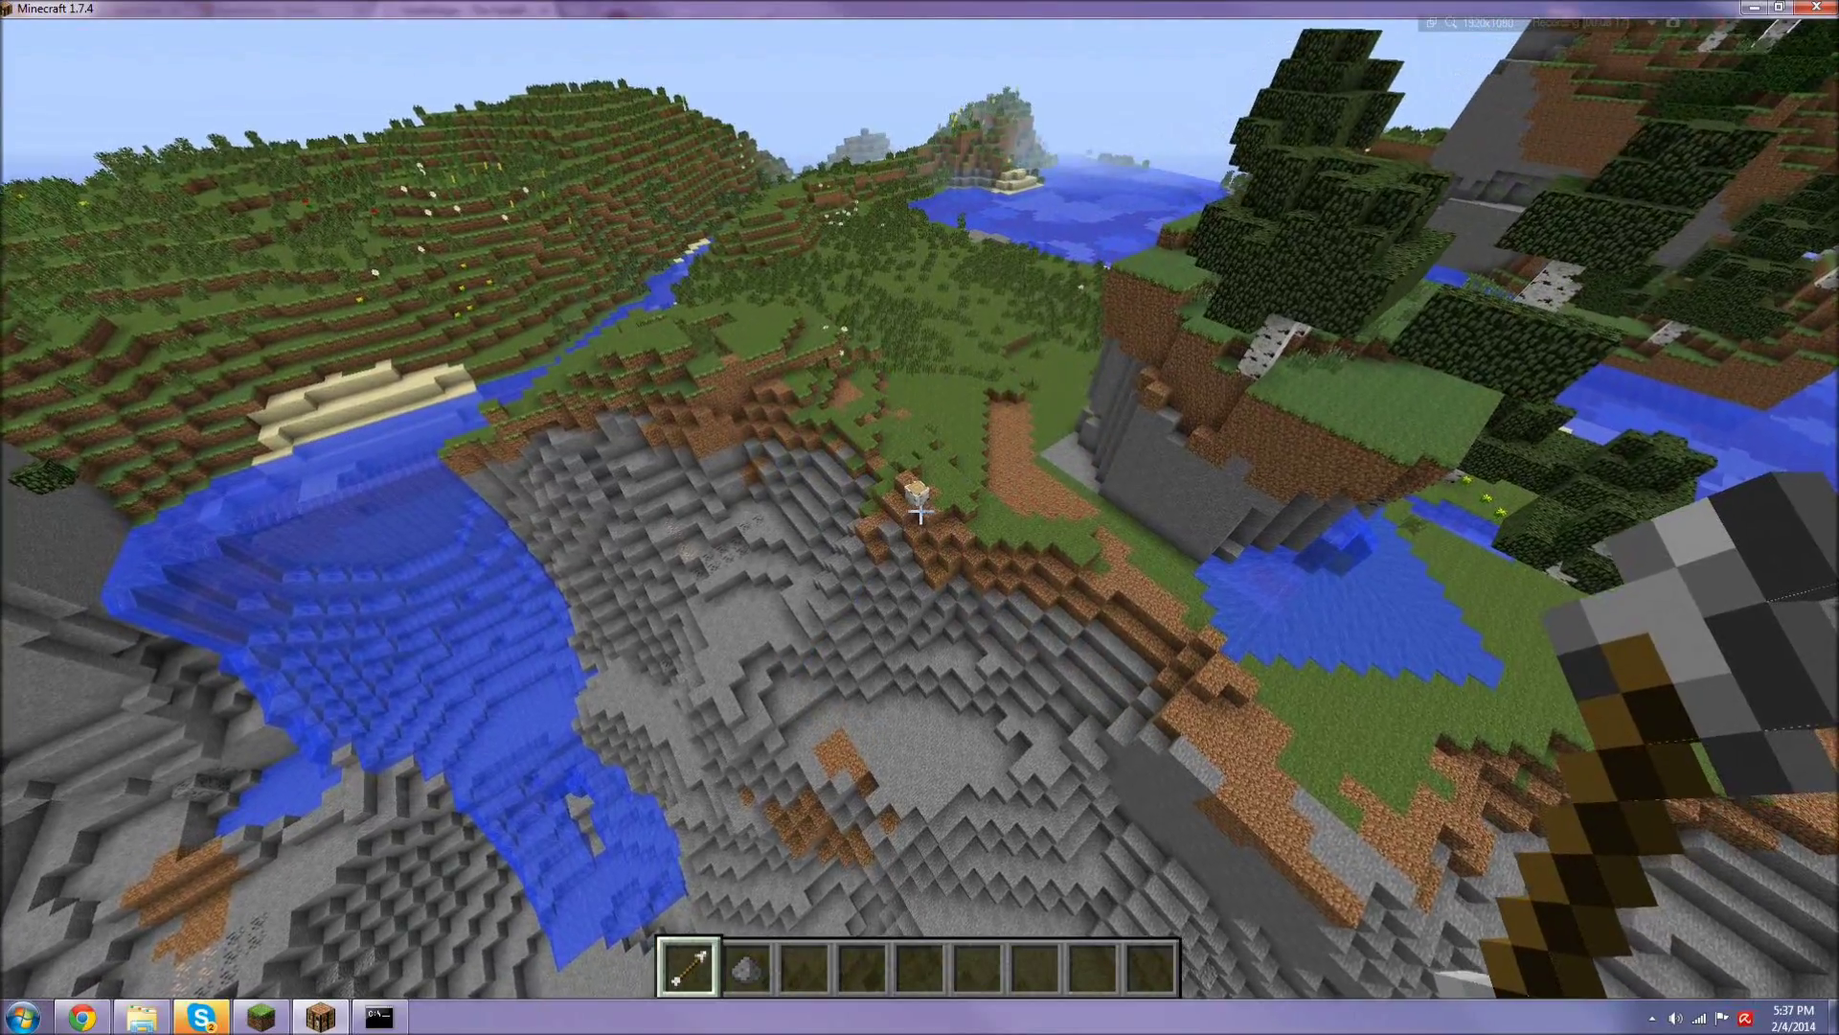
scroll(920, 512, "down", 1)
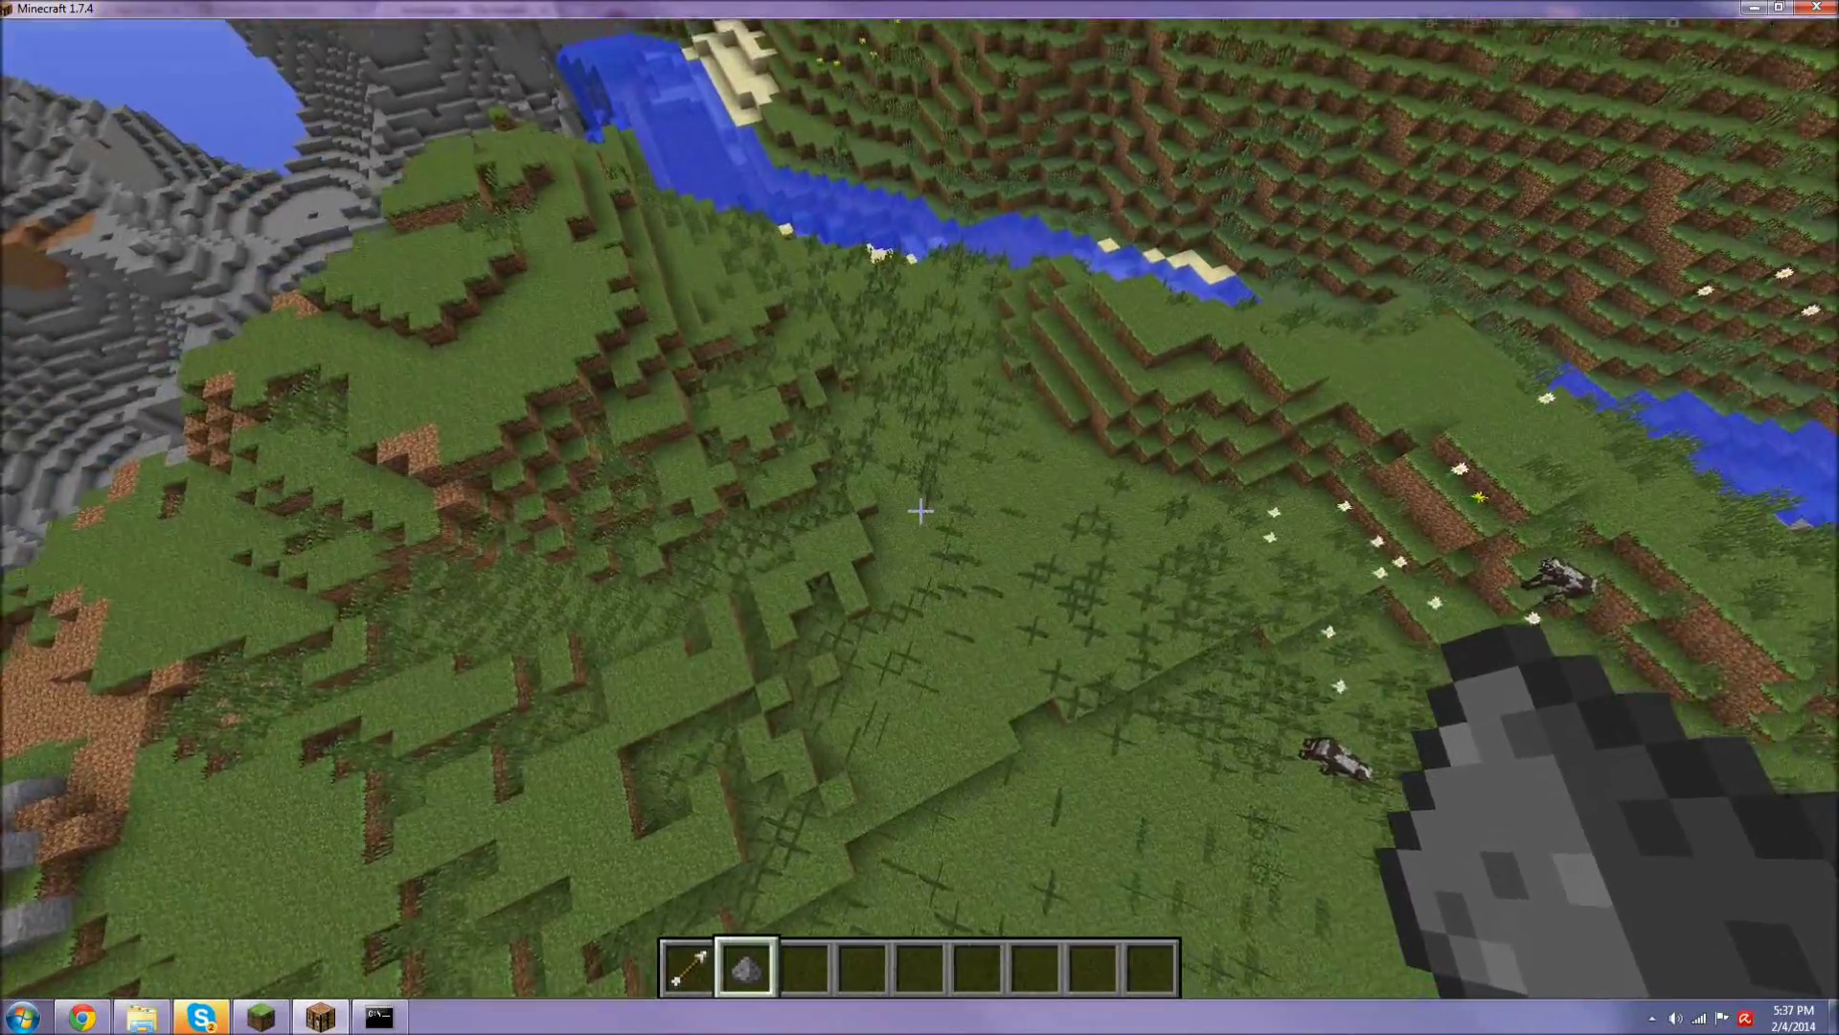
Step: Land in the meadow and break a grass block and some tall grass by hand
key("3")
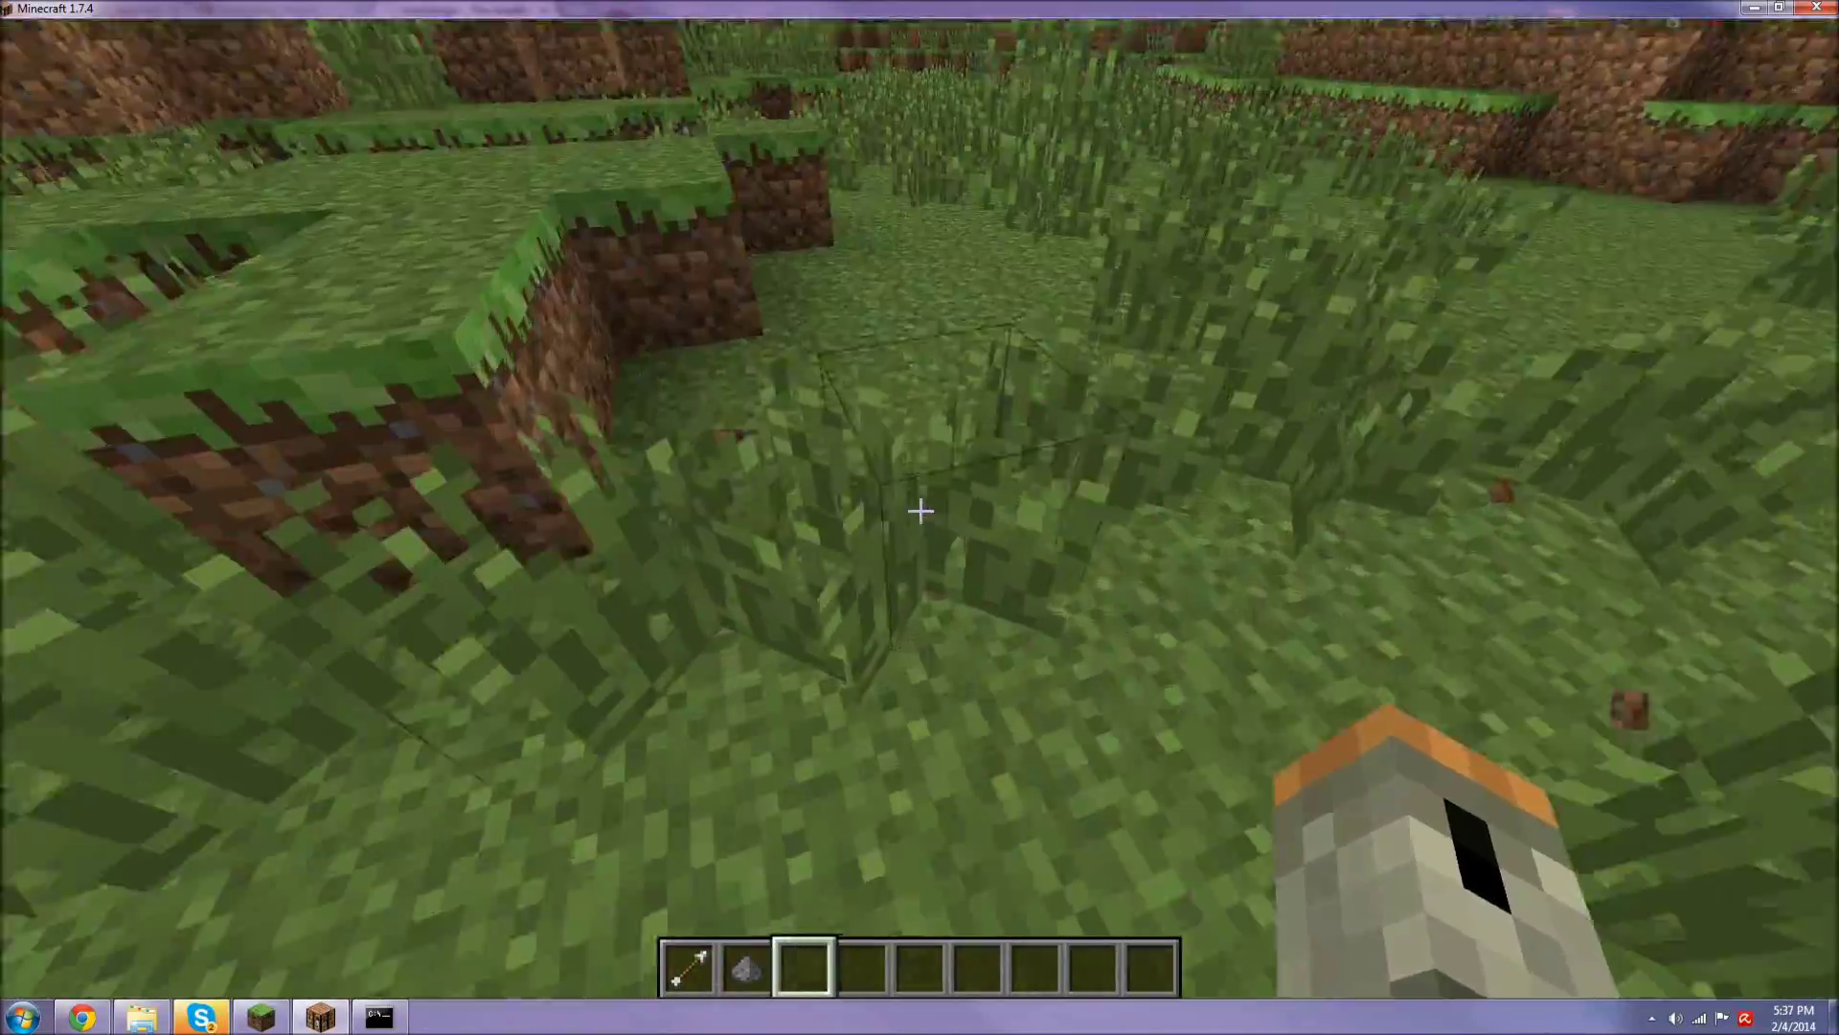
left_click(920, 511)
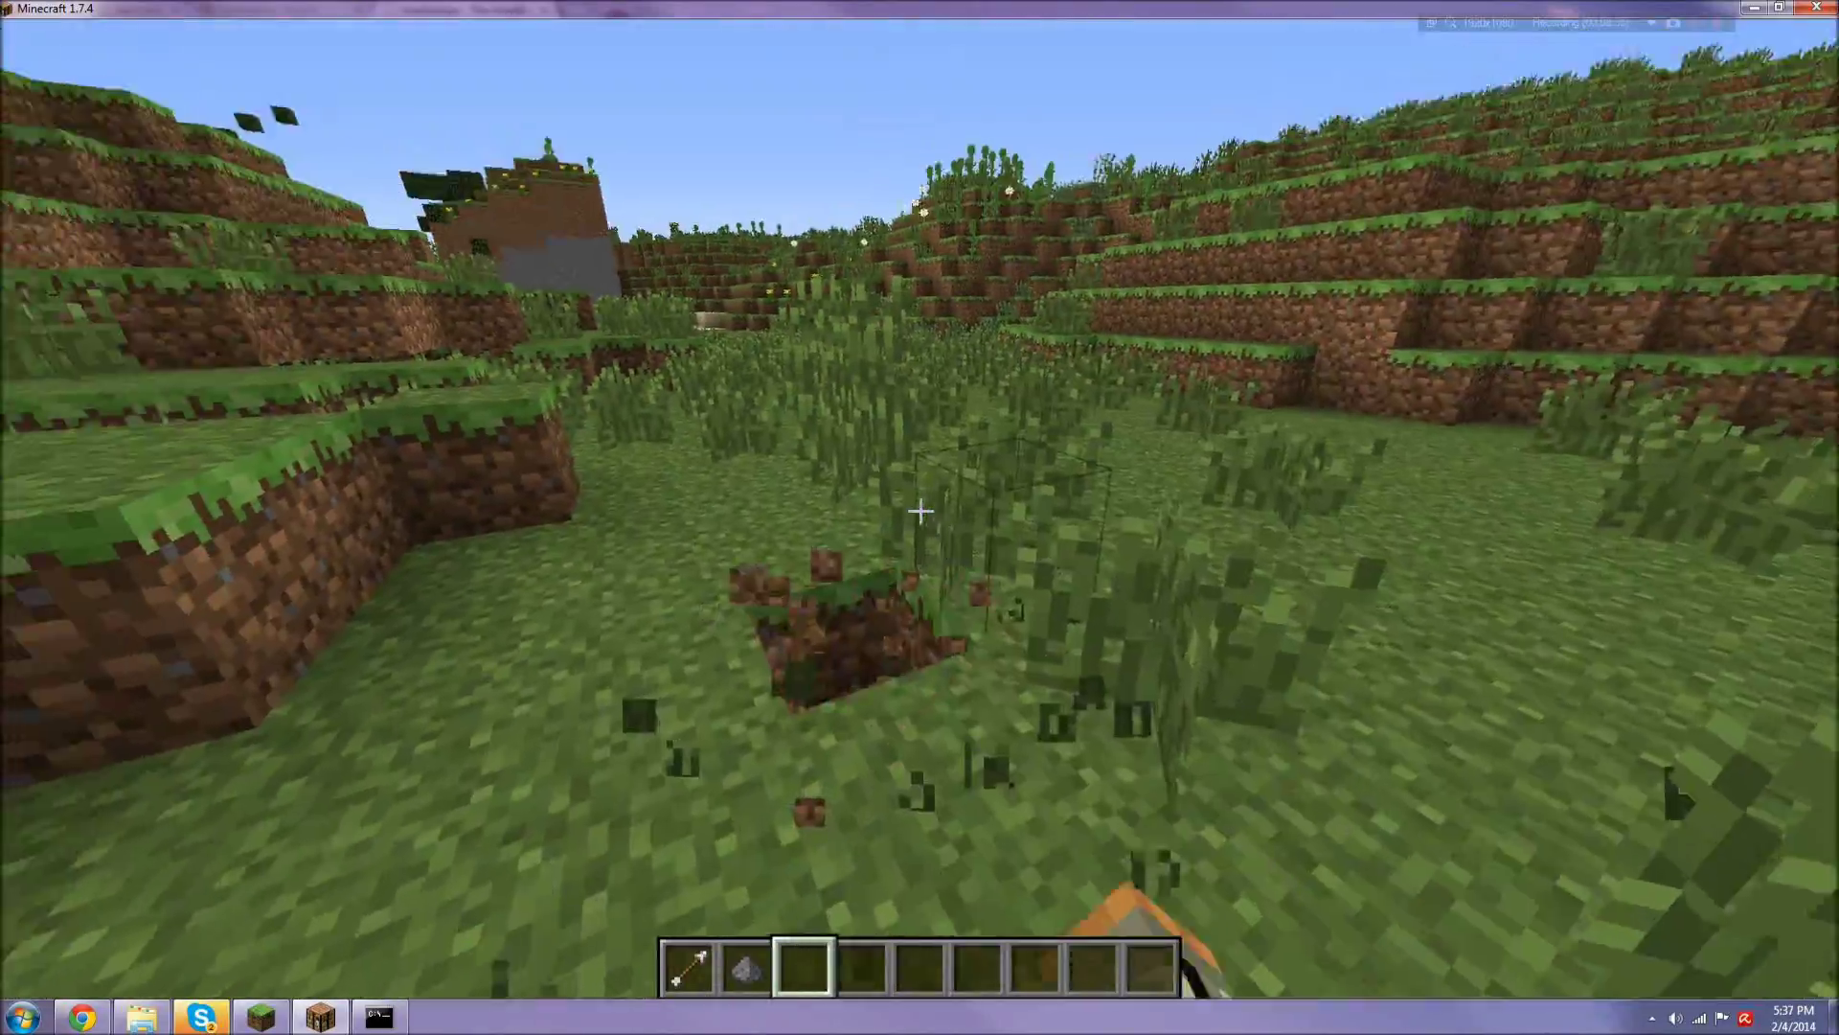
left_click(919, 511)
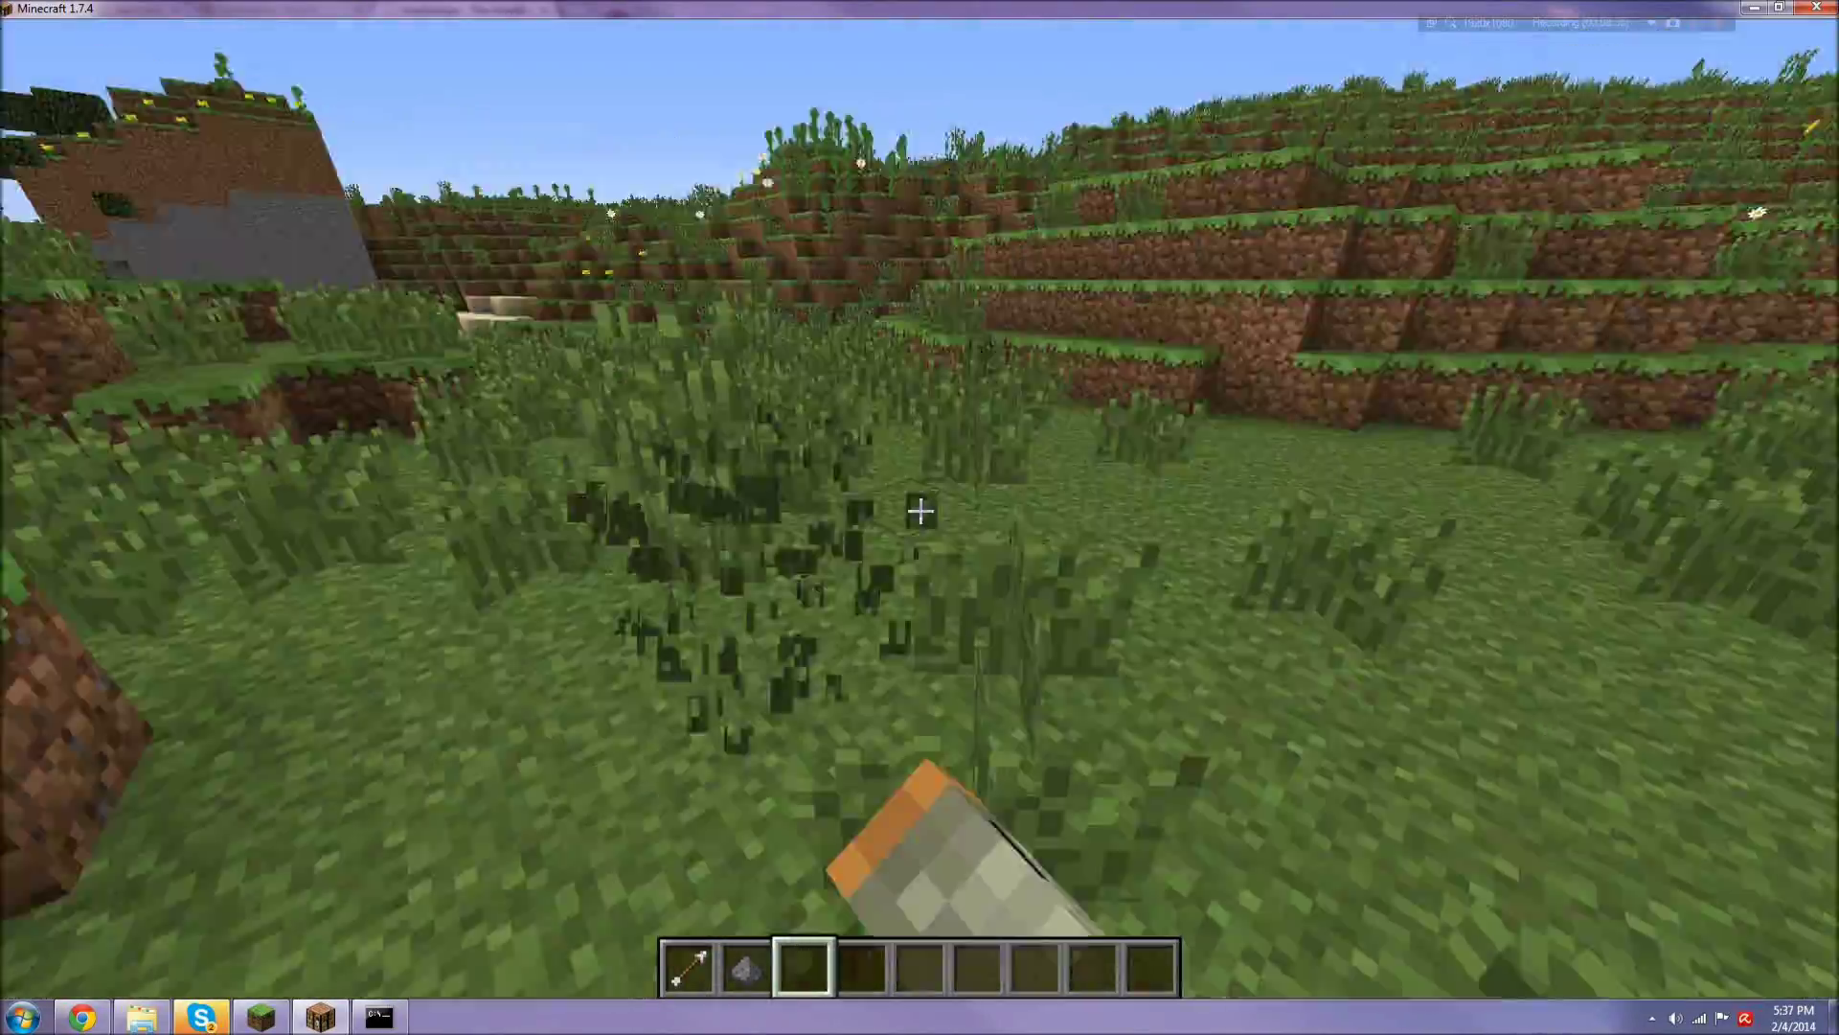
Step: Hold the gunpowder again and apply the brush to the terrain beyond the flowered meadow
key("2")
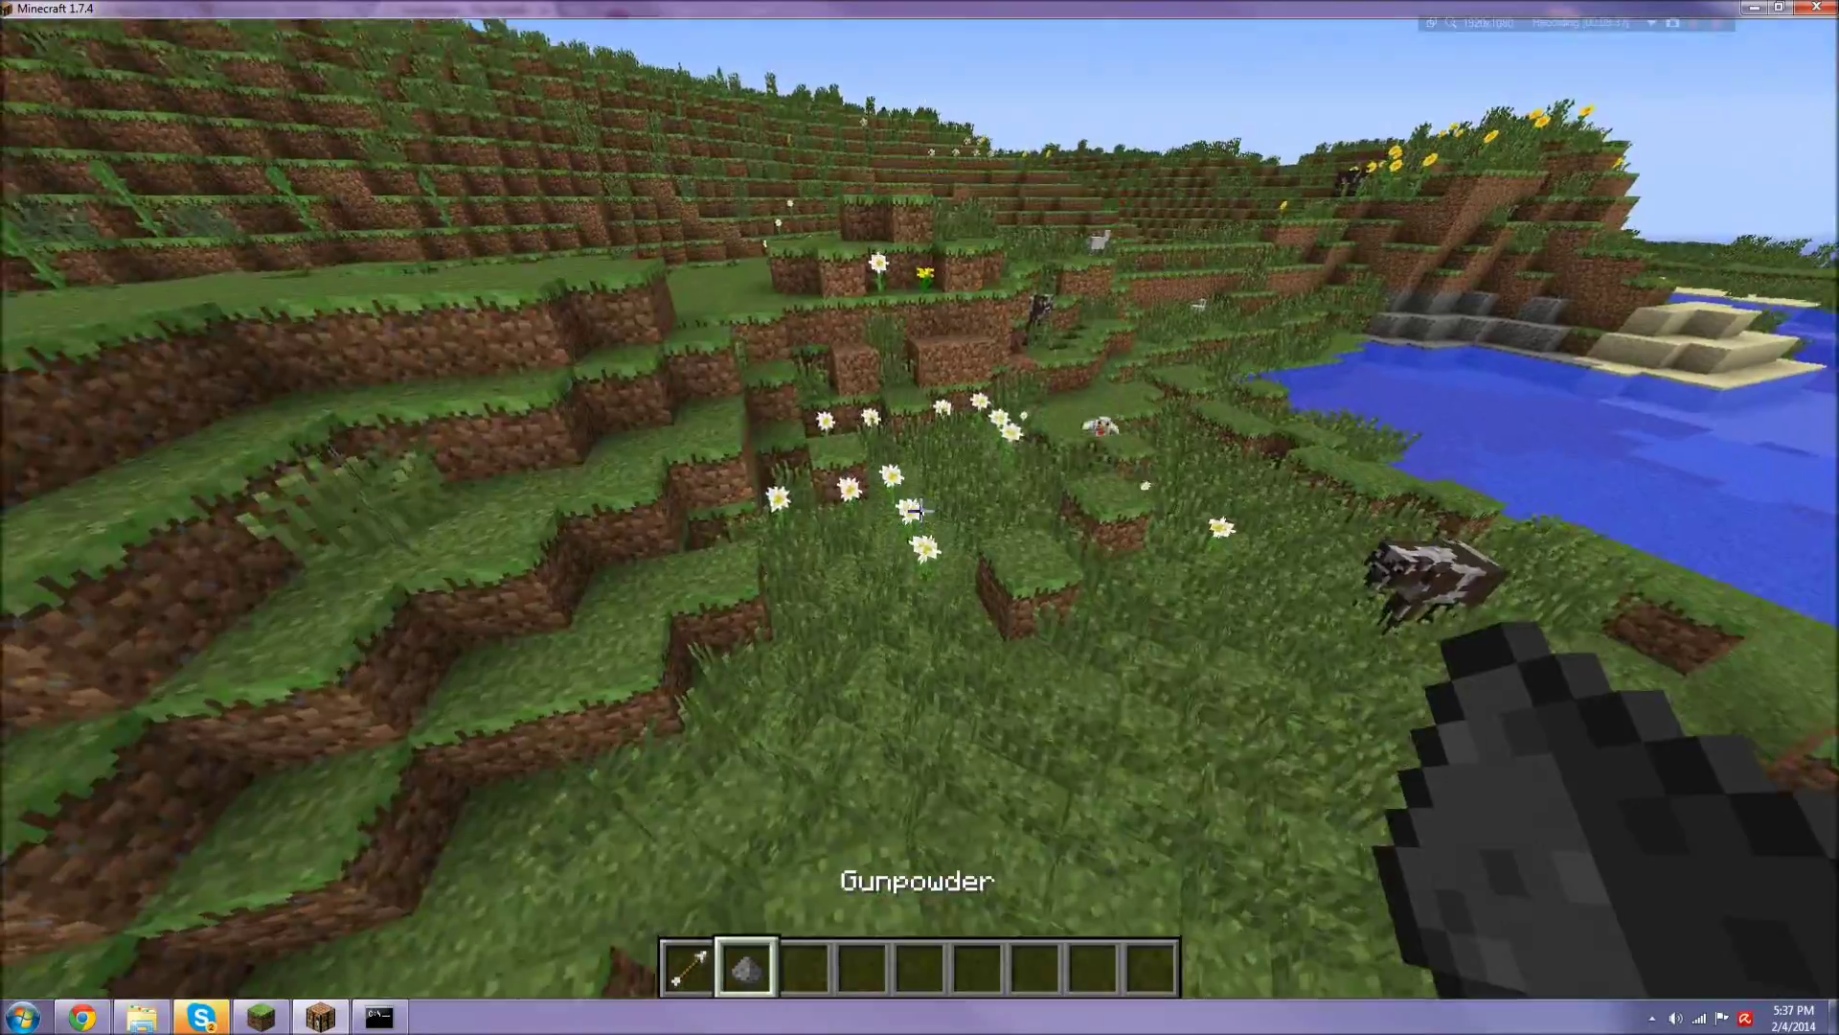
key("w")
right_click(920, 510, "shift")
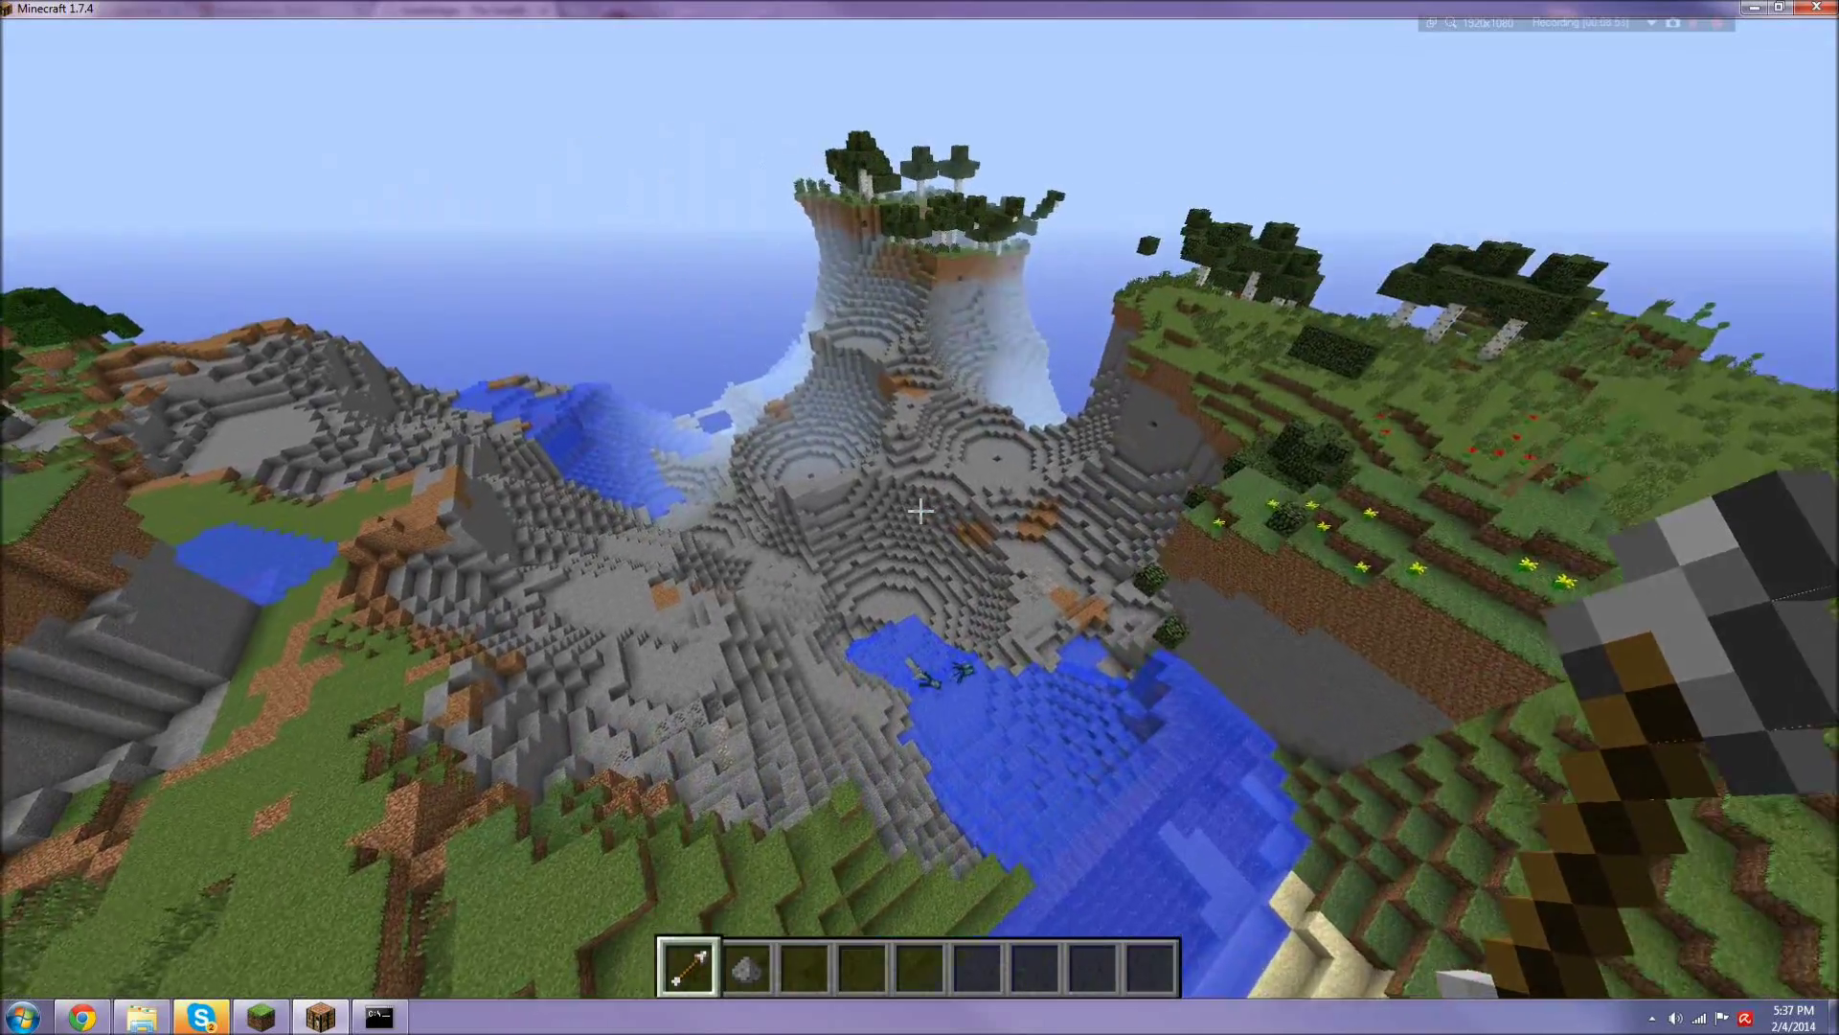
Step: Melt the tree-topped ridge between the two waterfalls and the grassy rim toward the lava pool with the arrow
key("w")
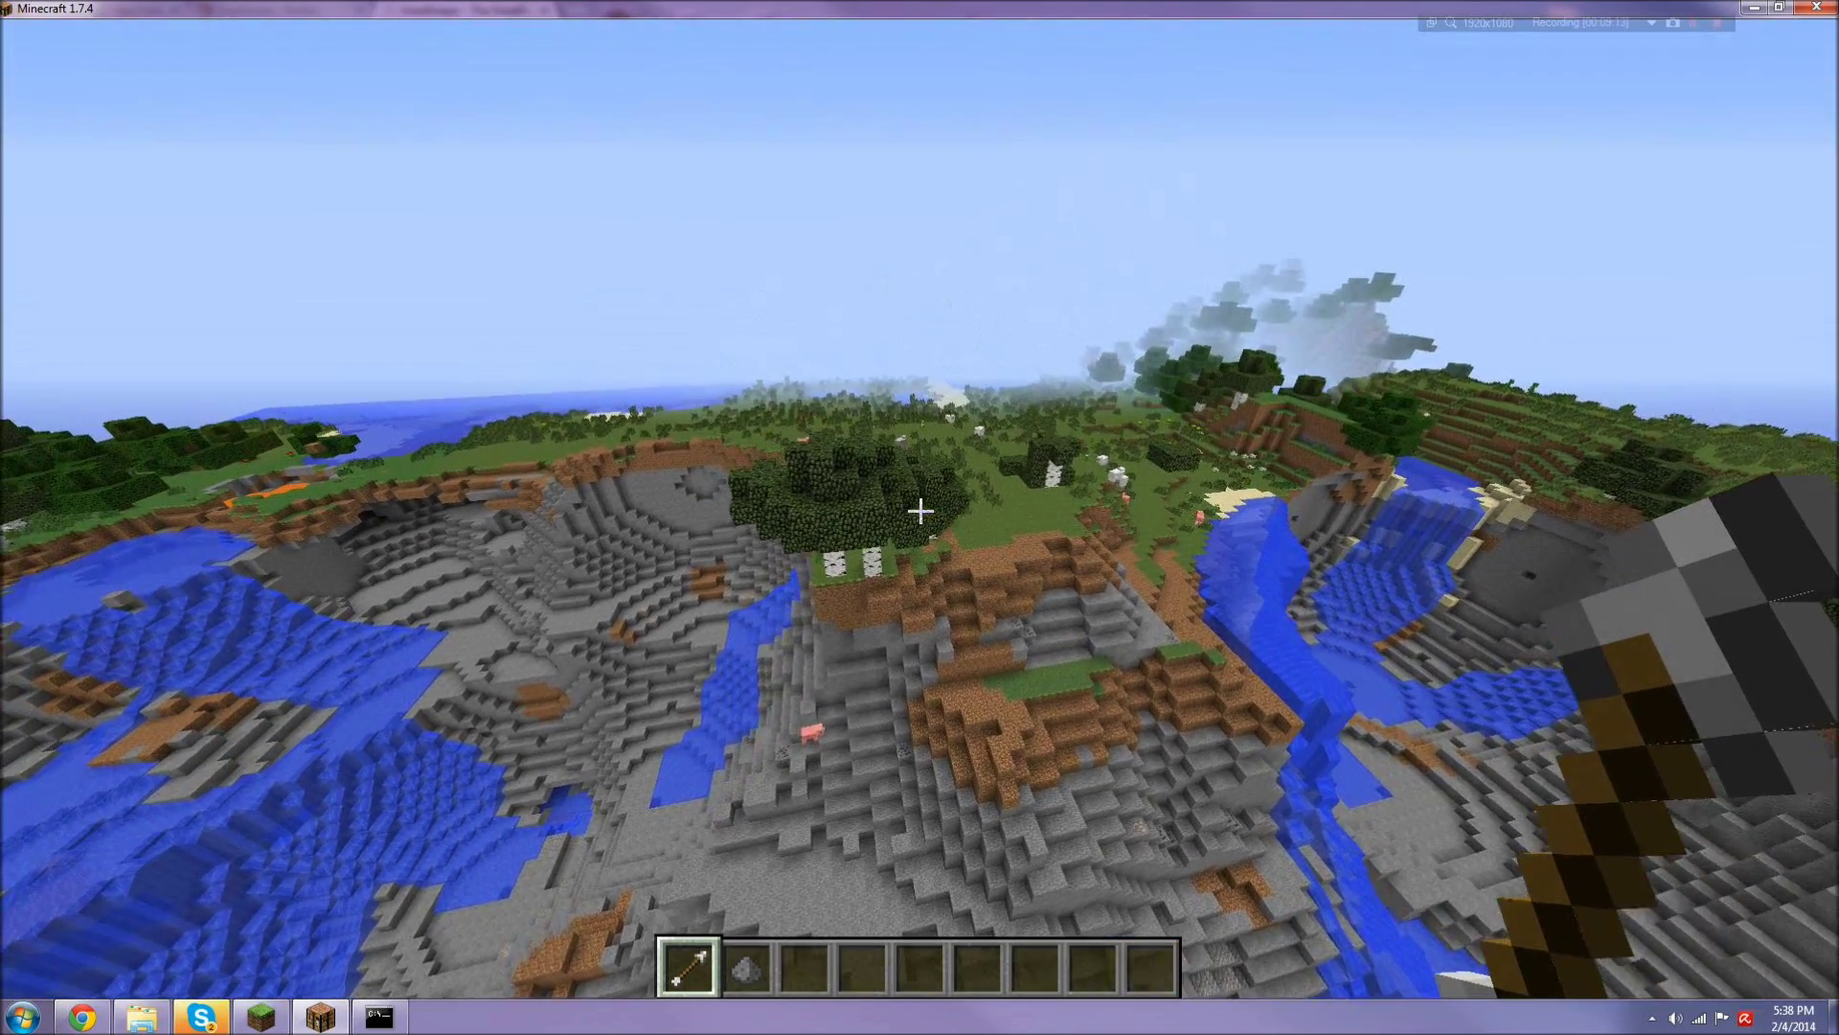
key("w")
right_click(921, 511)
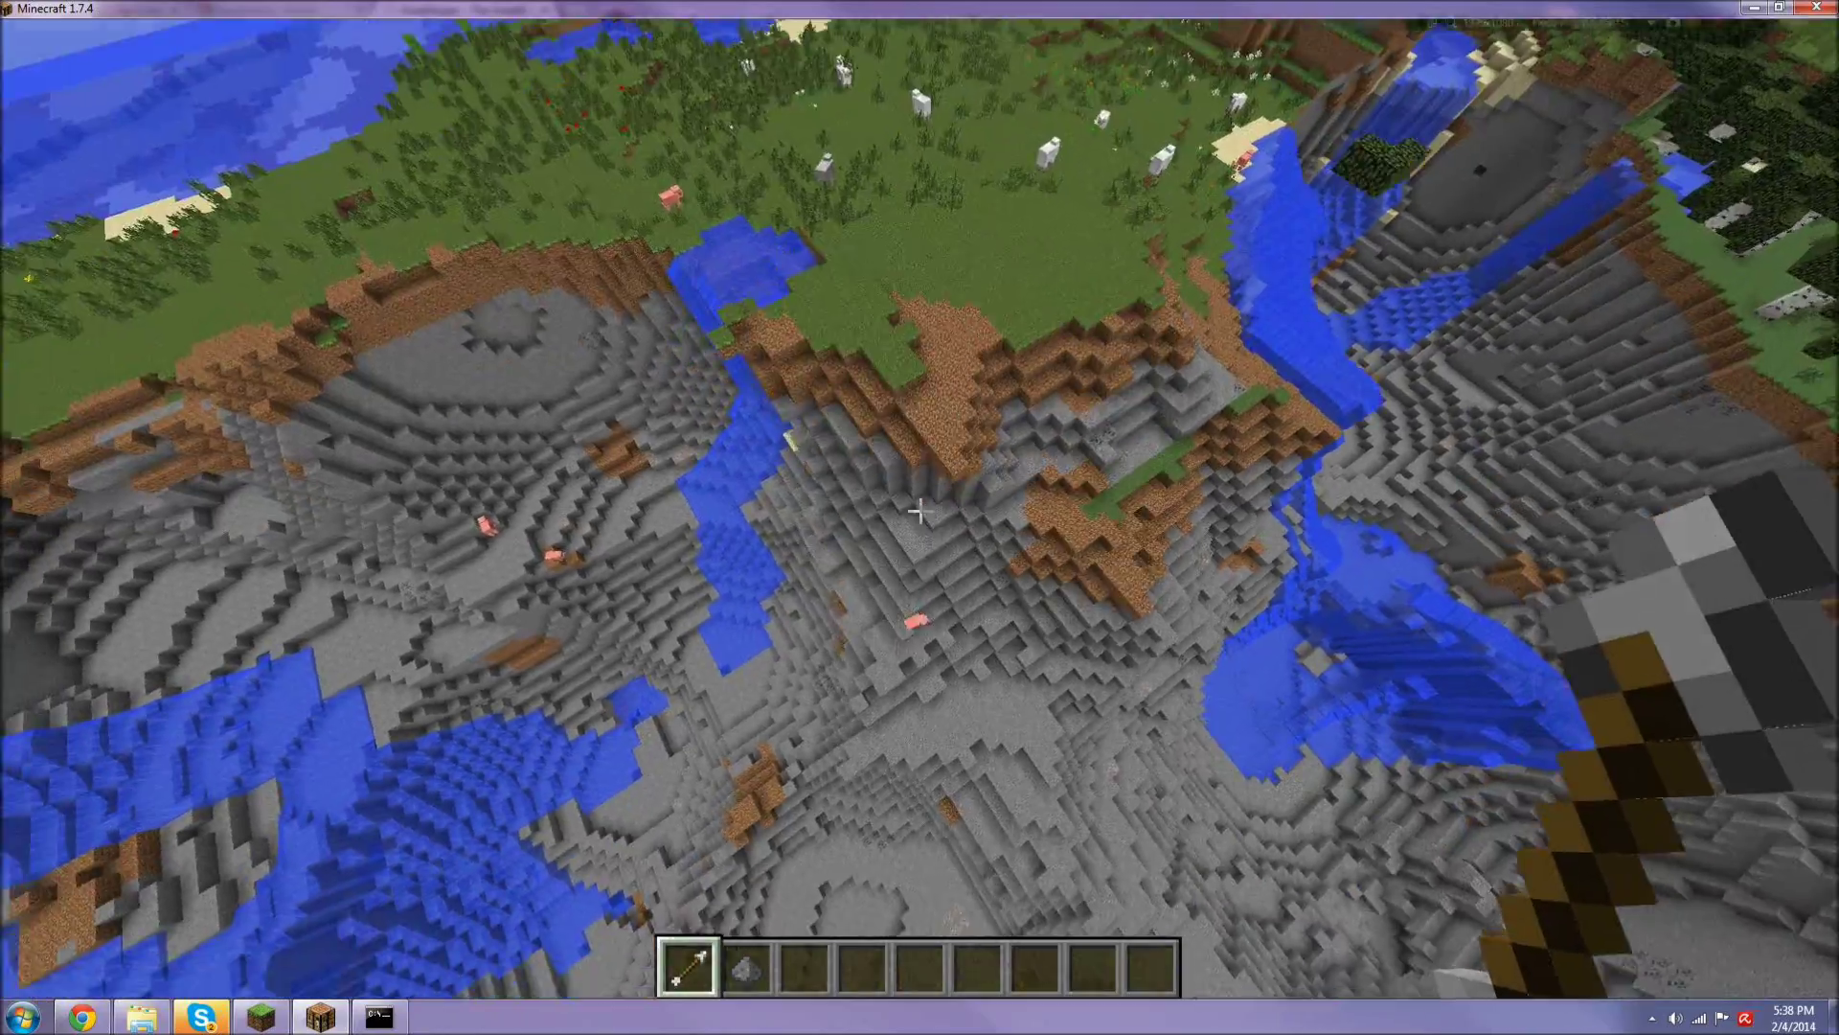
right_click(920, 511)
key("w")
right_click(920, 511)
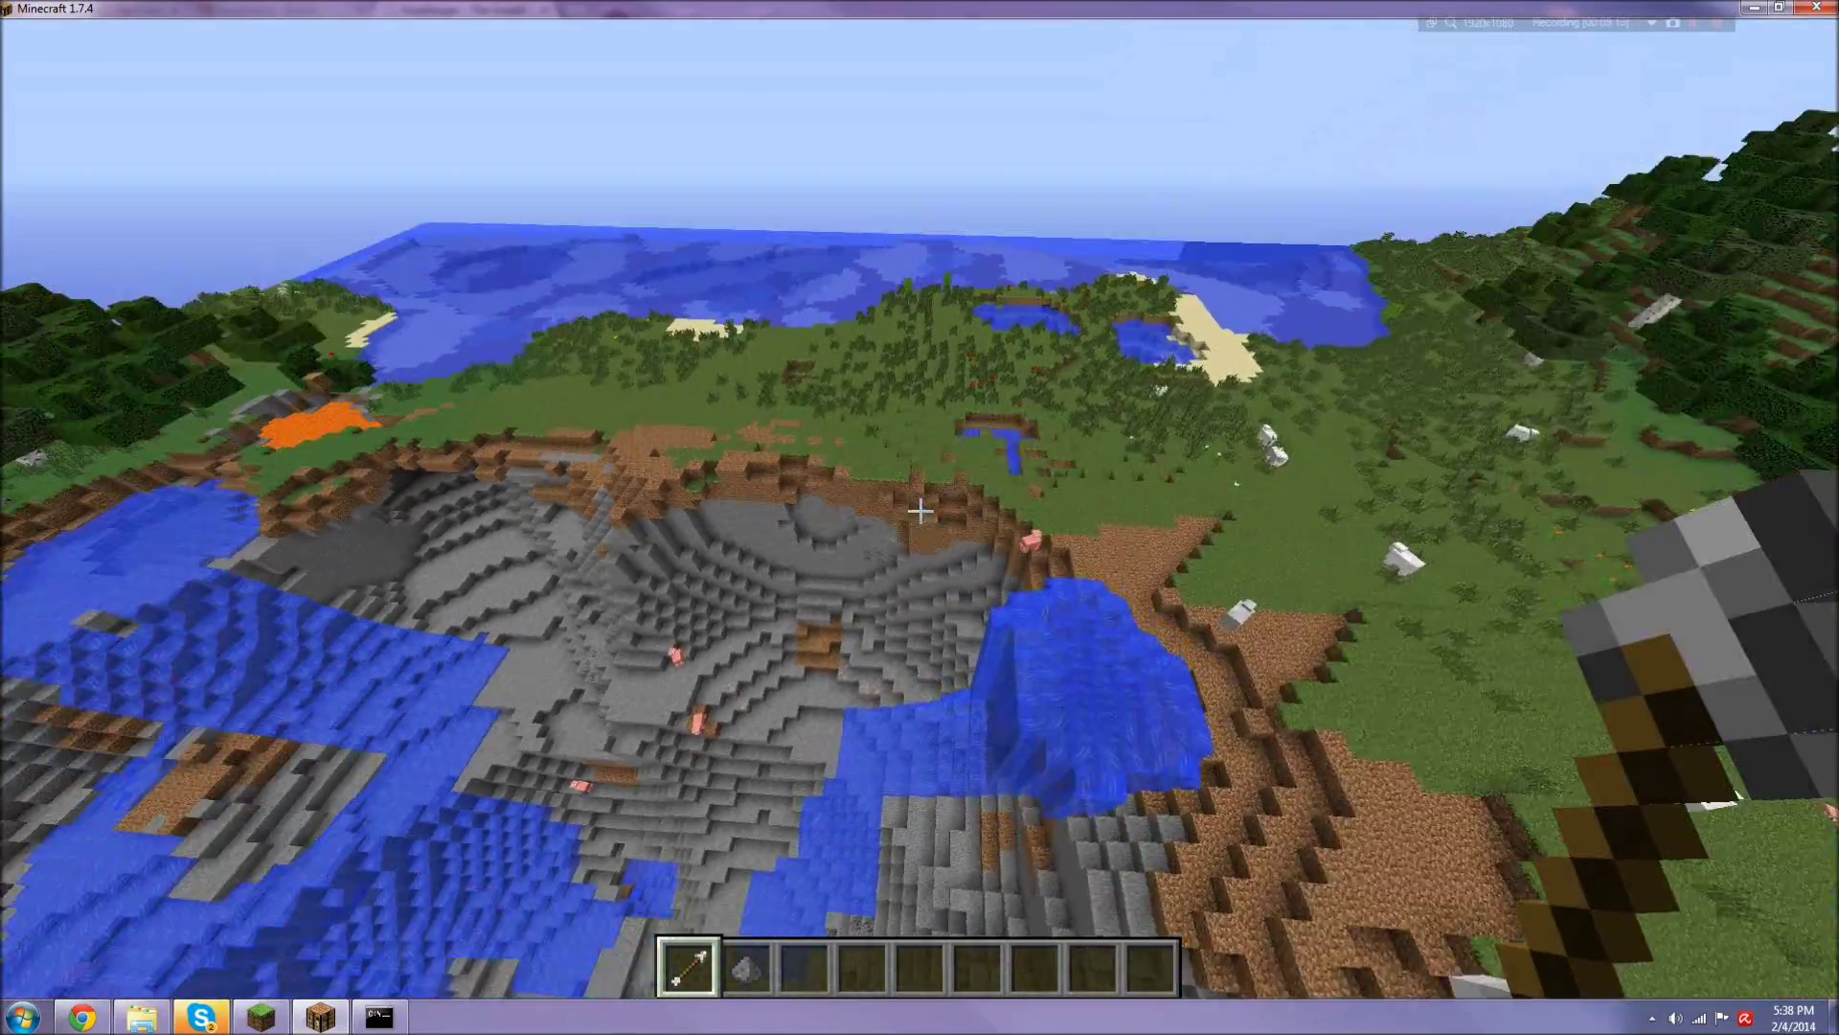
key("w")
right_click(920, 510)
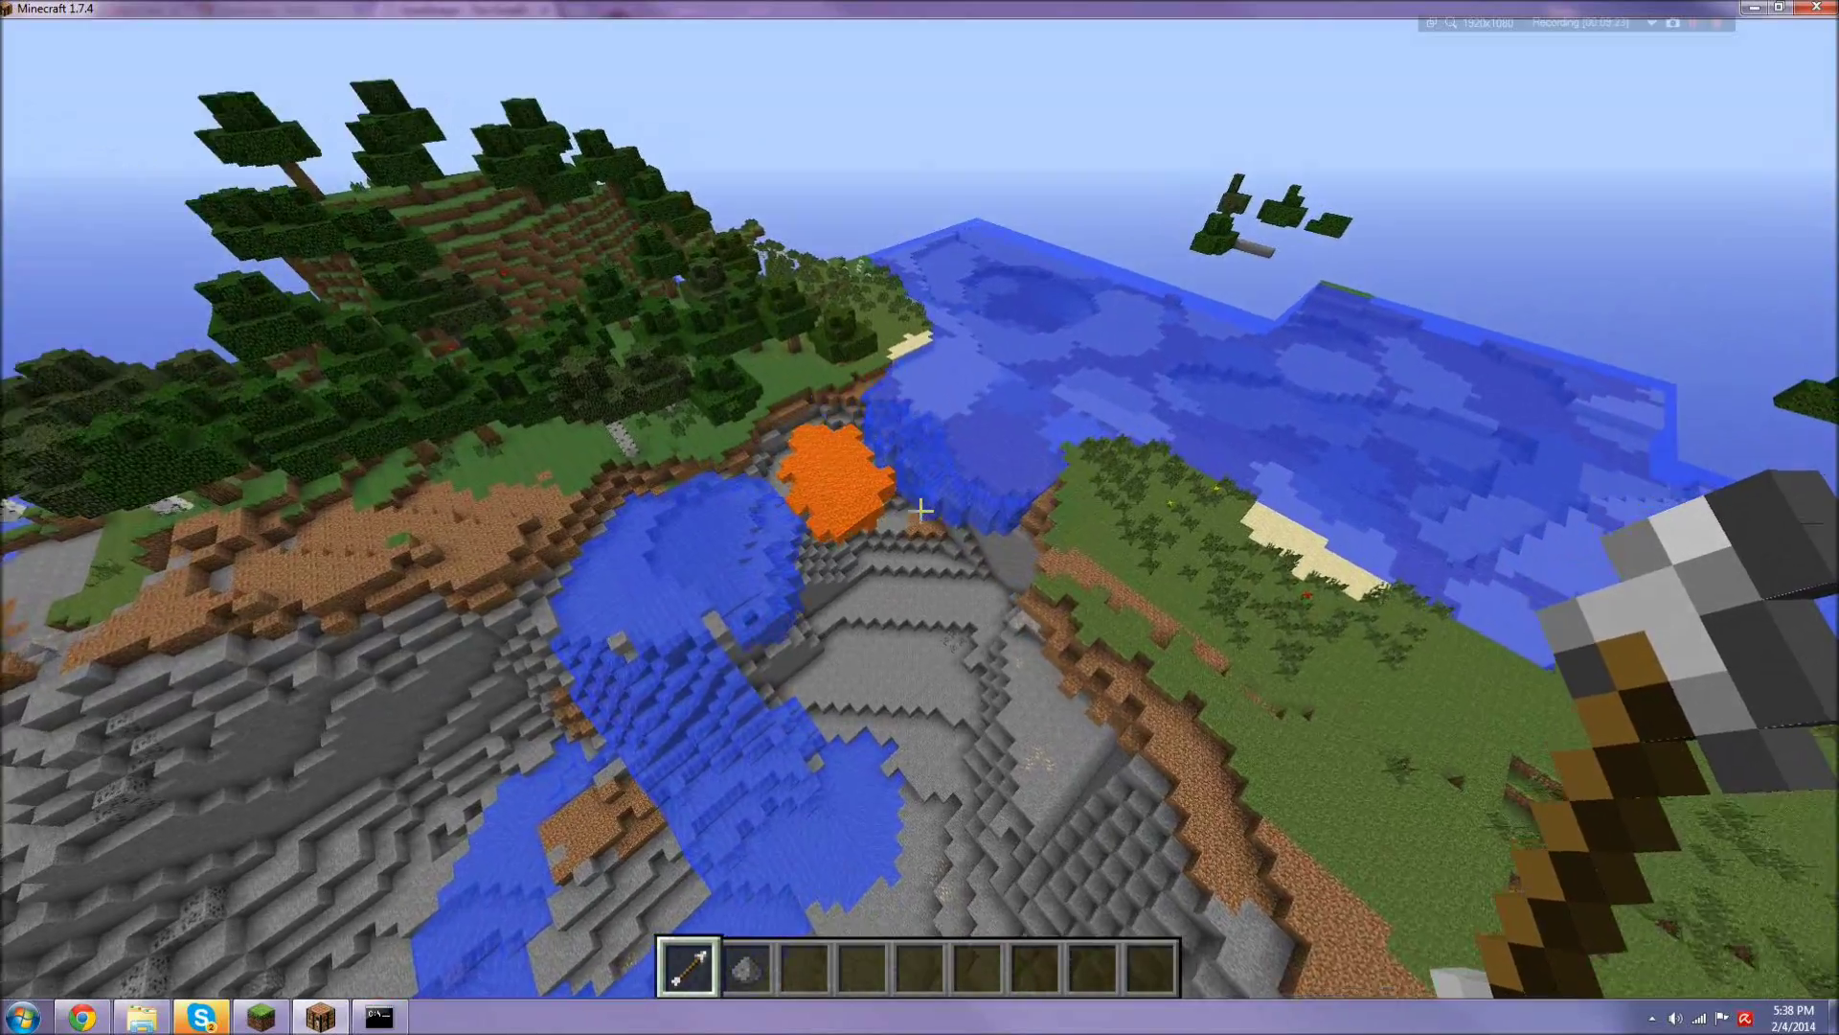
Step: Melt the tree-topped outcrop beside the waterfall and the rocky mound in the water until they flatten into the crater
mouse_move(919, 511)
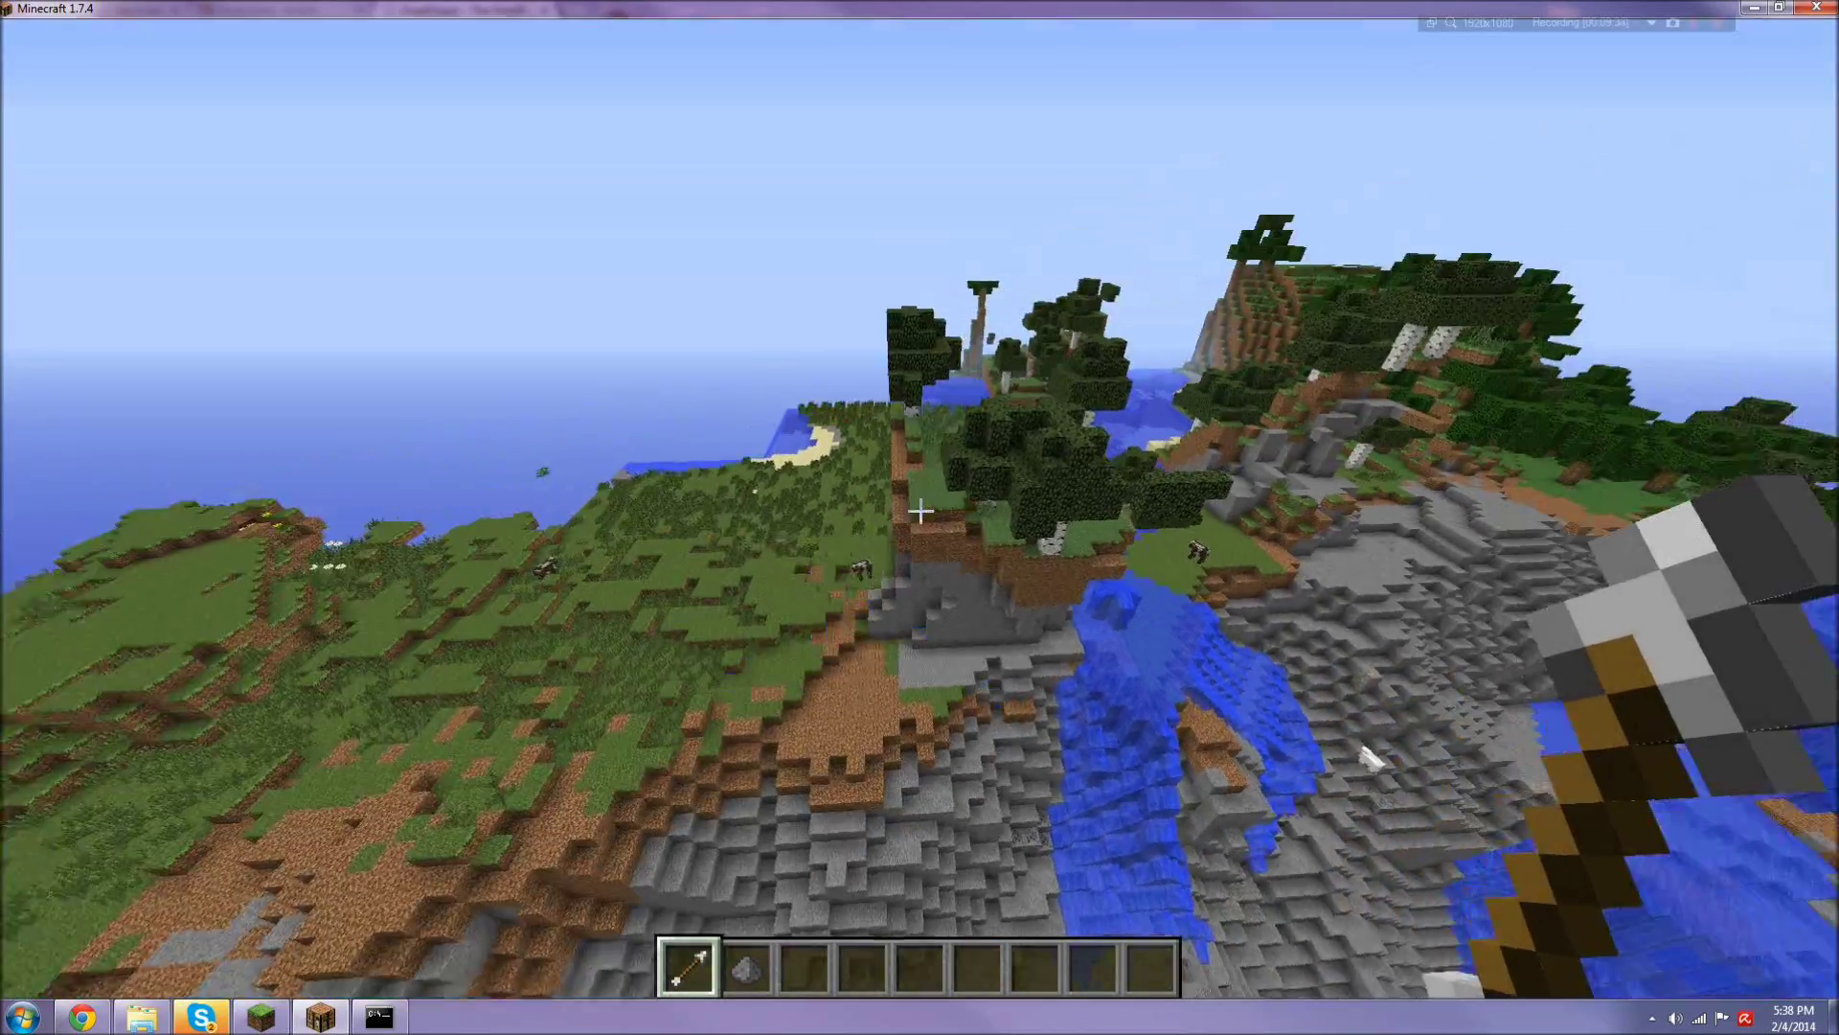
key("w")
right_click(920, 510)
right_click(919, 510)
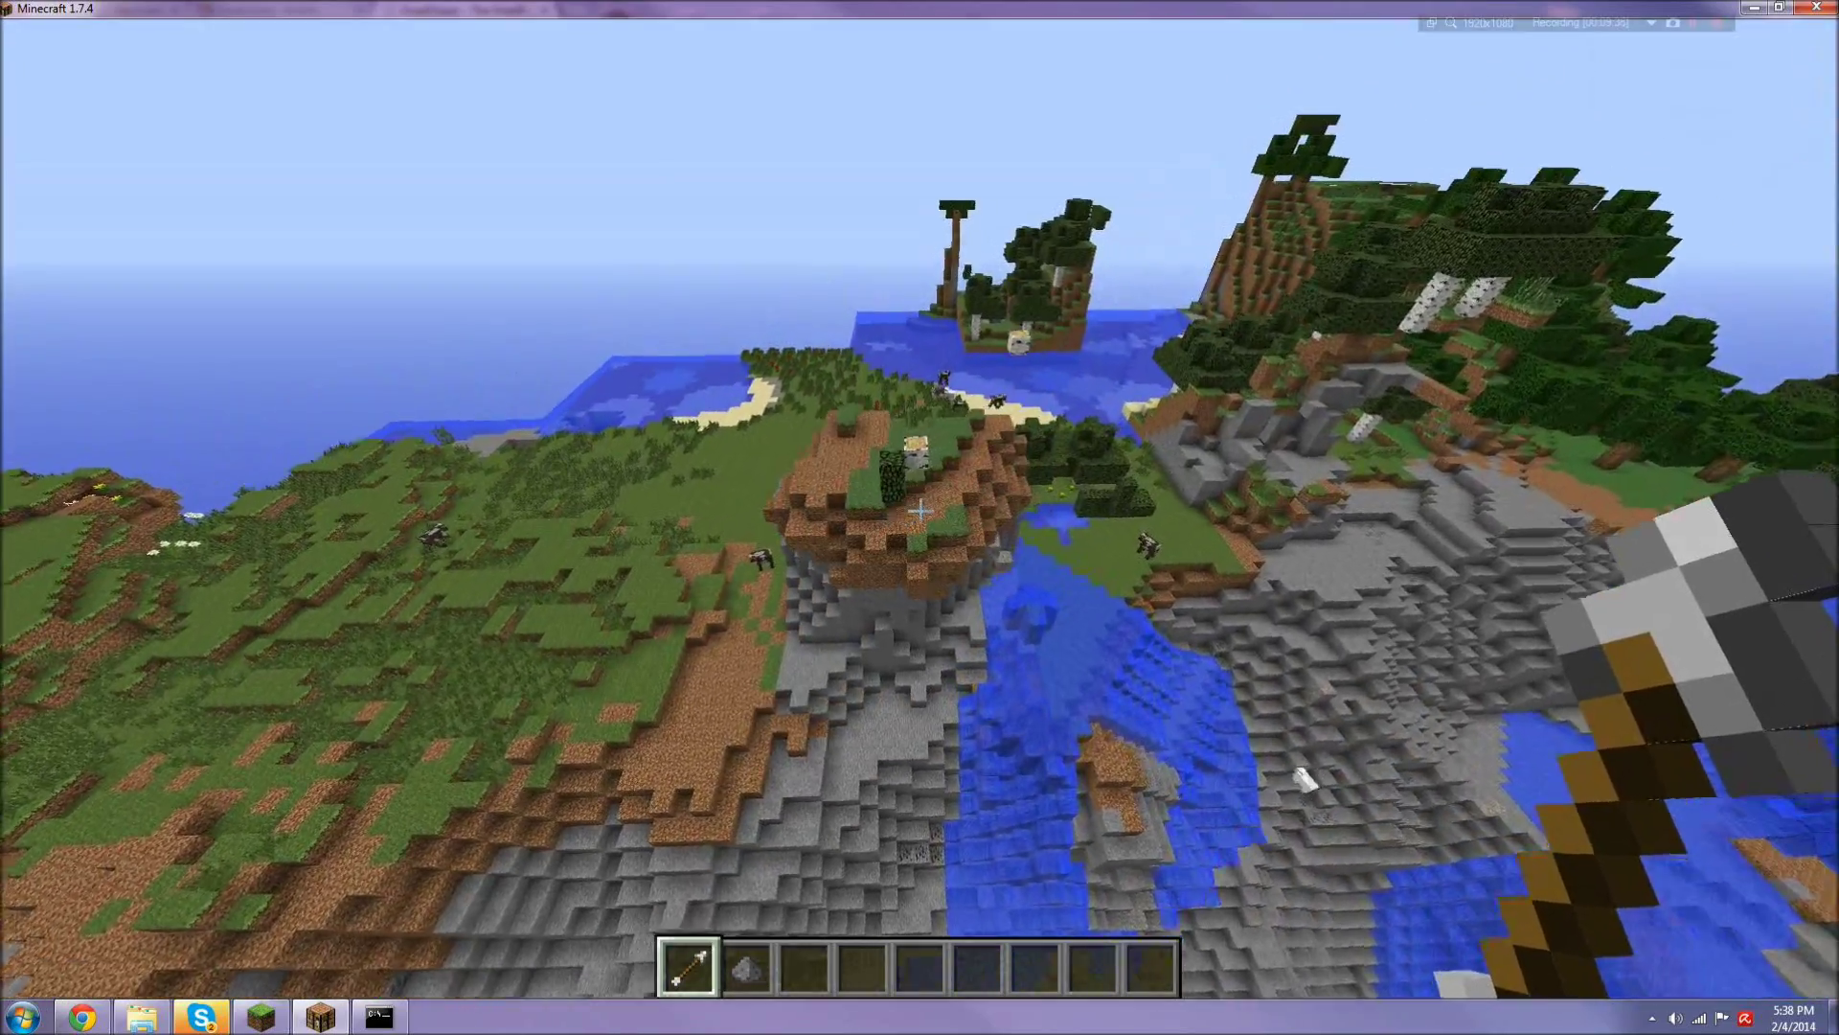
right_click(920, 510)
right_click(920, 511)
key("s")
right_click(919, 511)
right_click(920, 510)
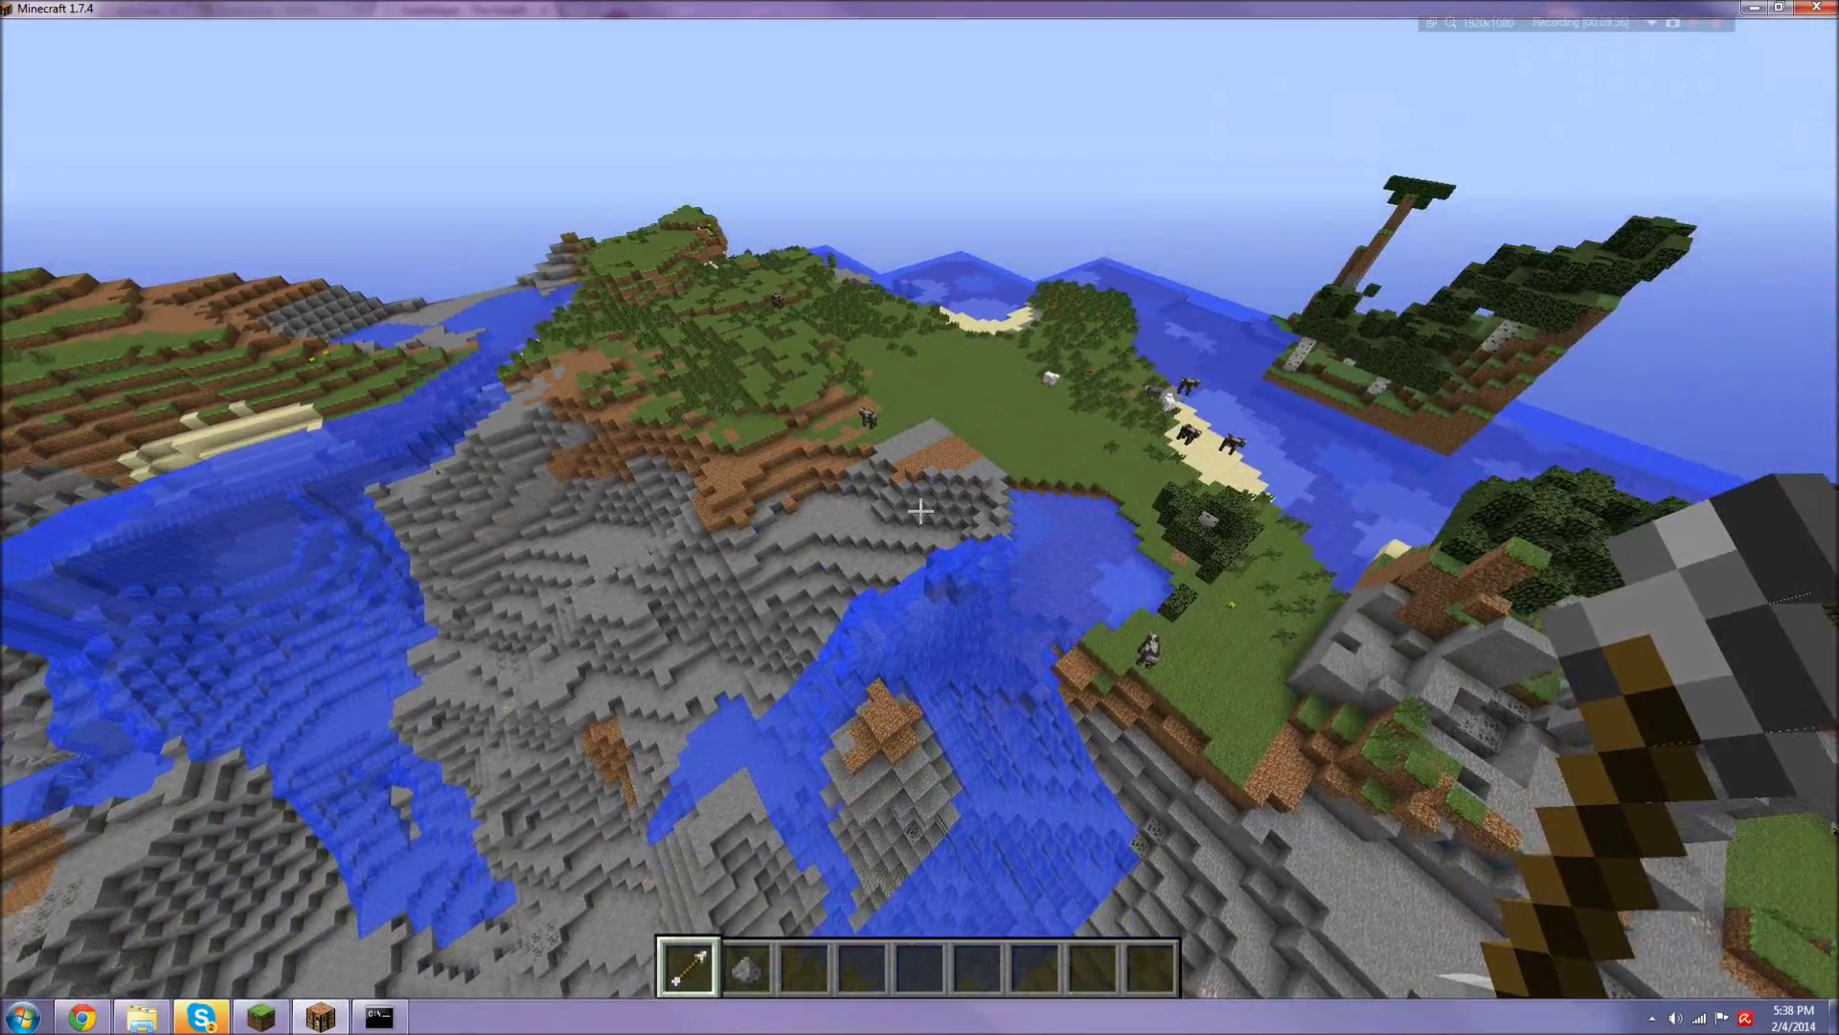
right_click(920, 510)
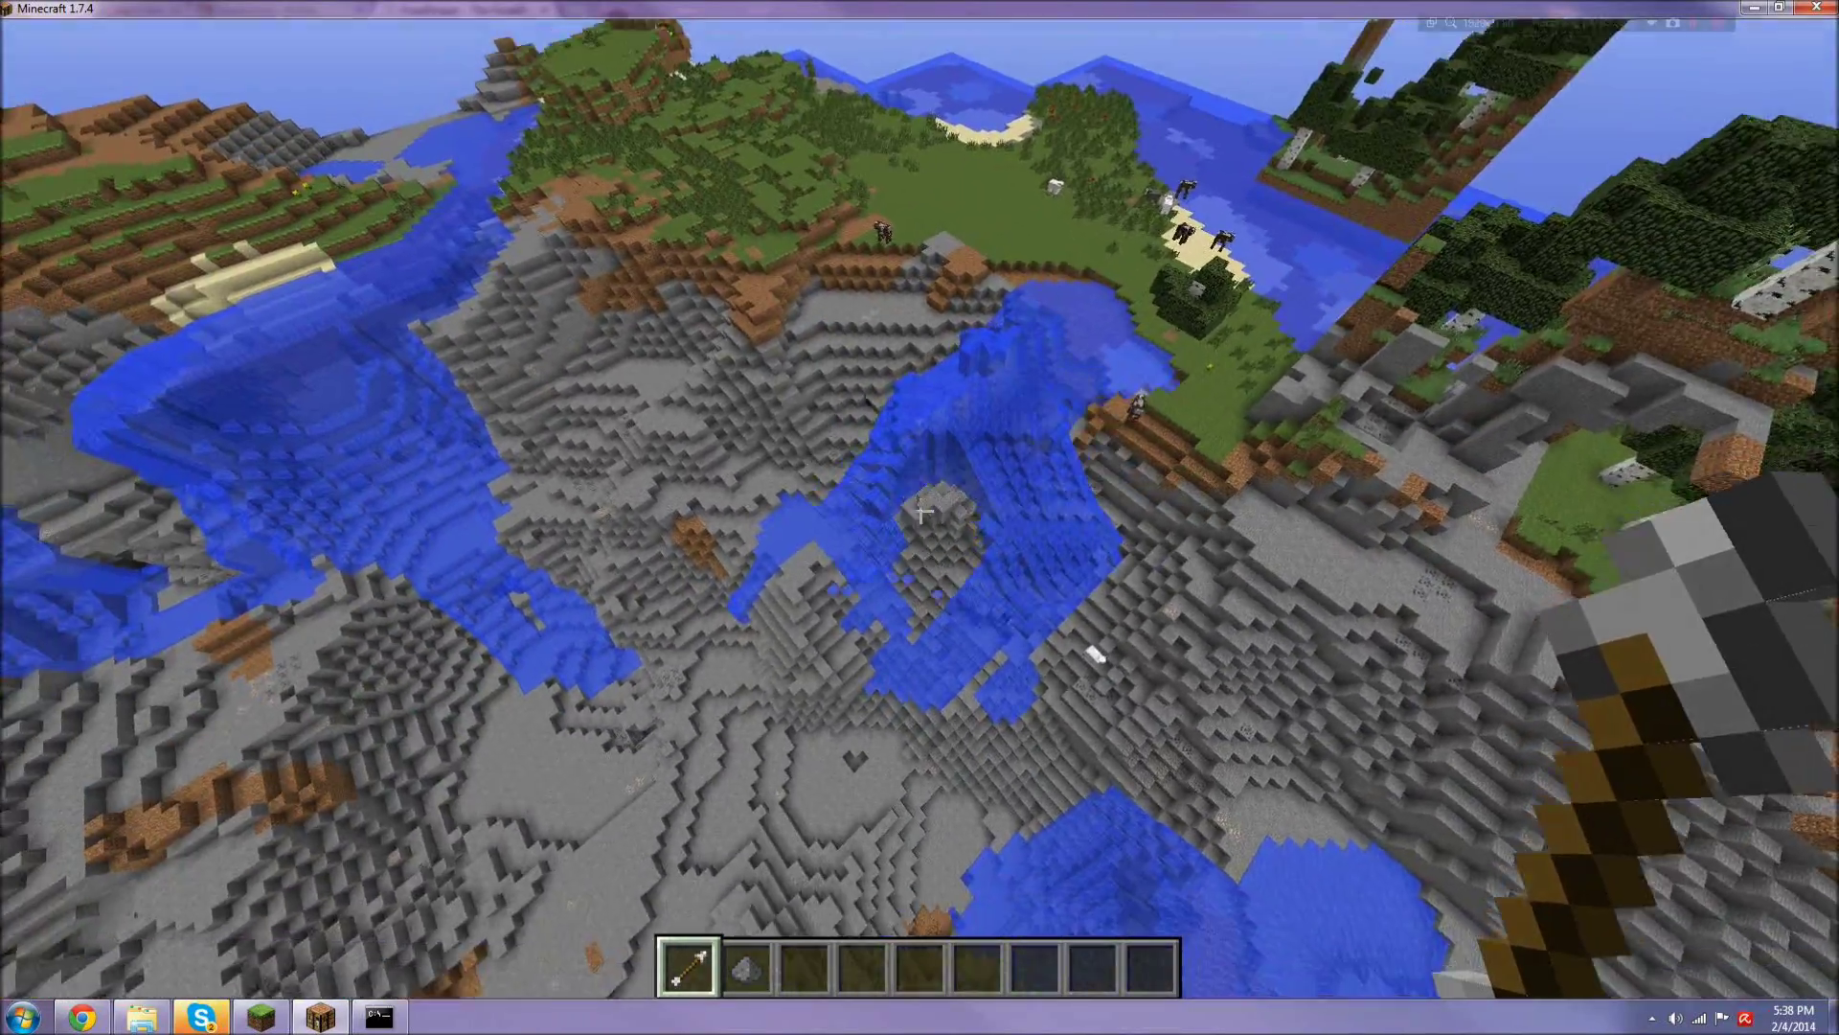
right_click(920, 511)
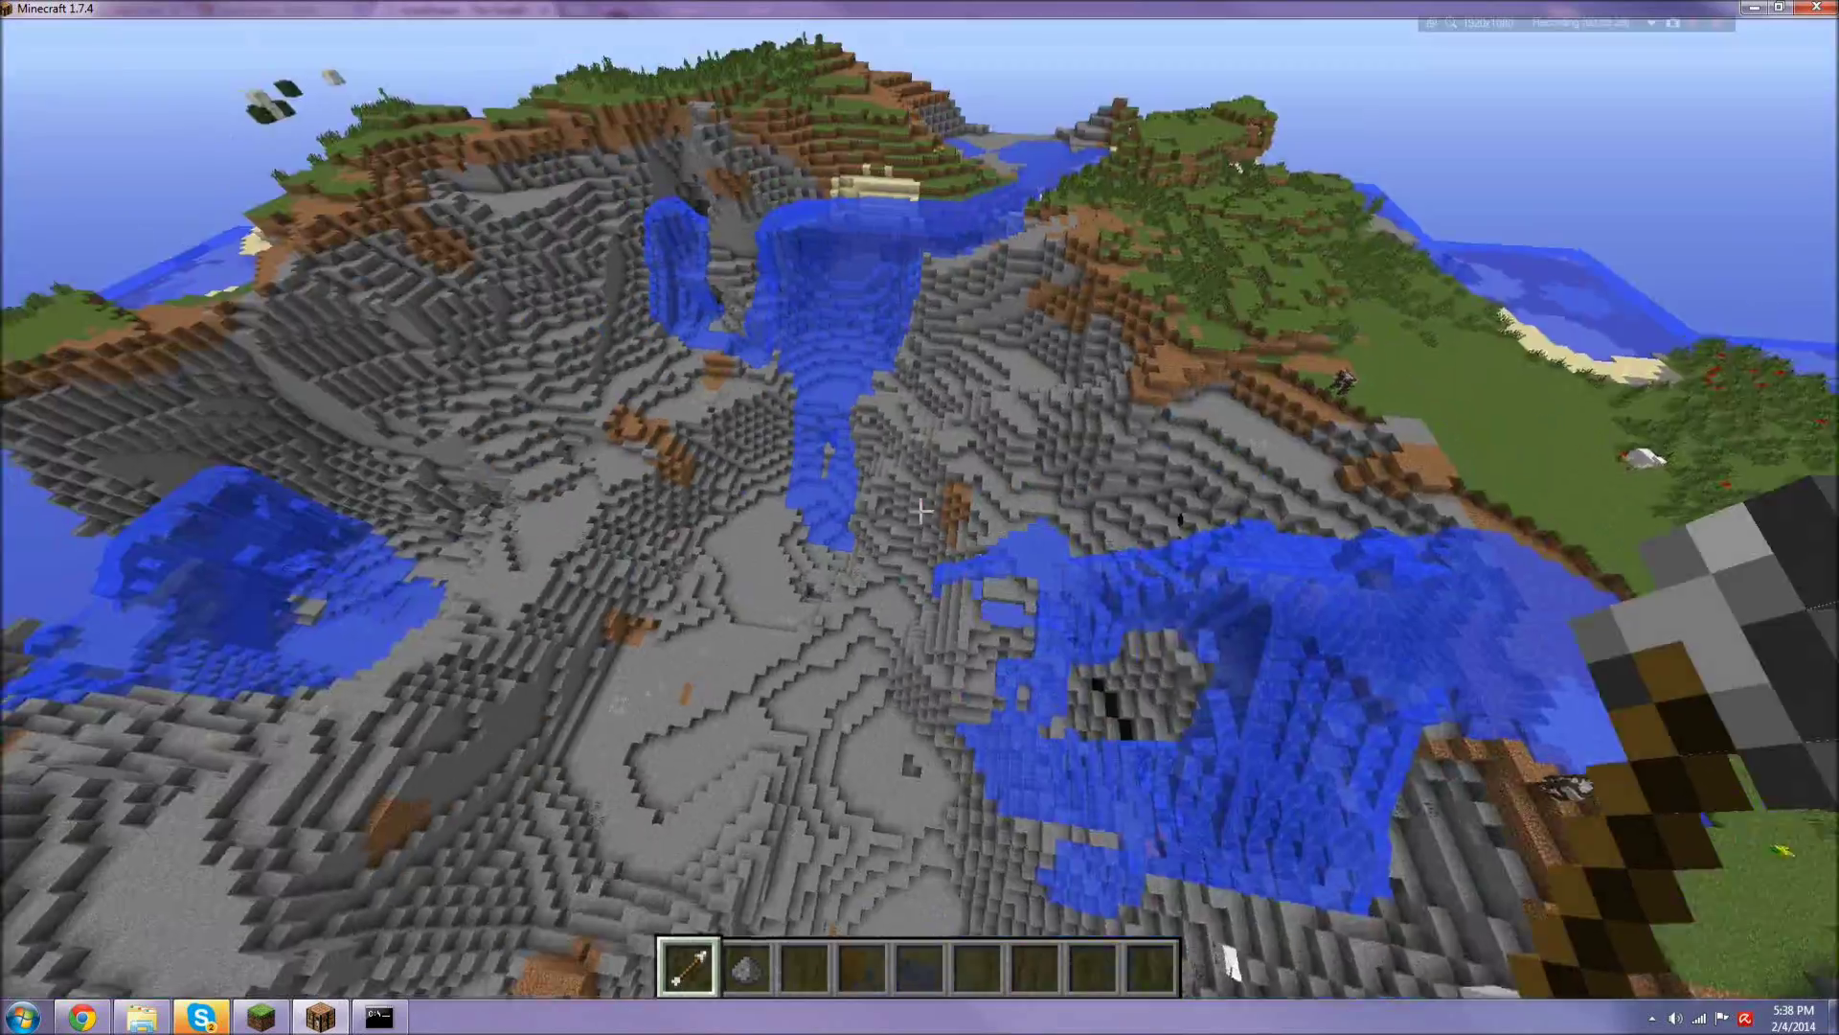
right_click(919, 511)
Step: Pause the game, reduce its window to normal size, minimize the browser and show the desktop
mouse_move(920, 511)
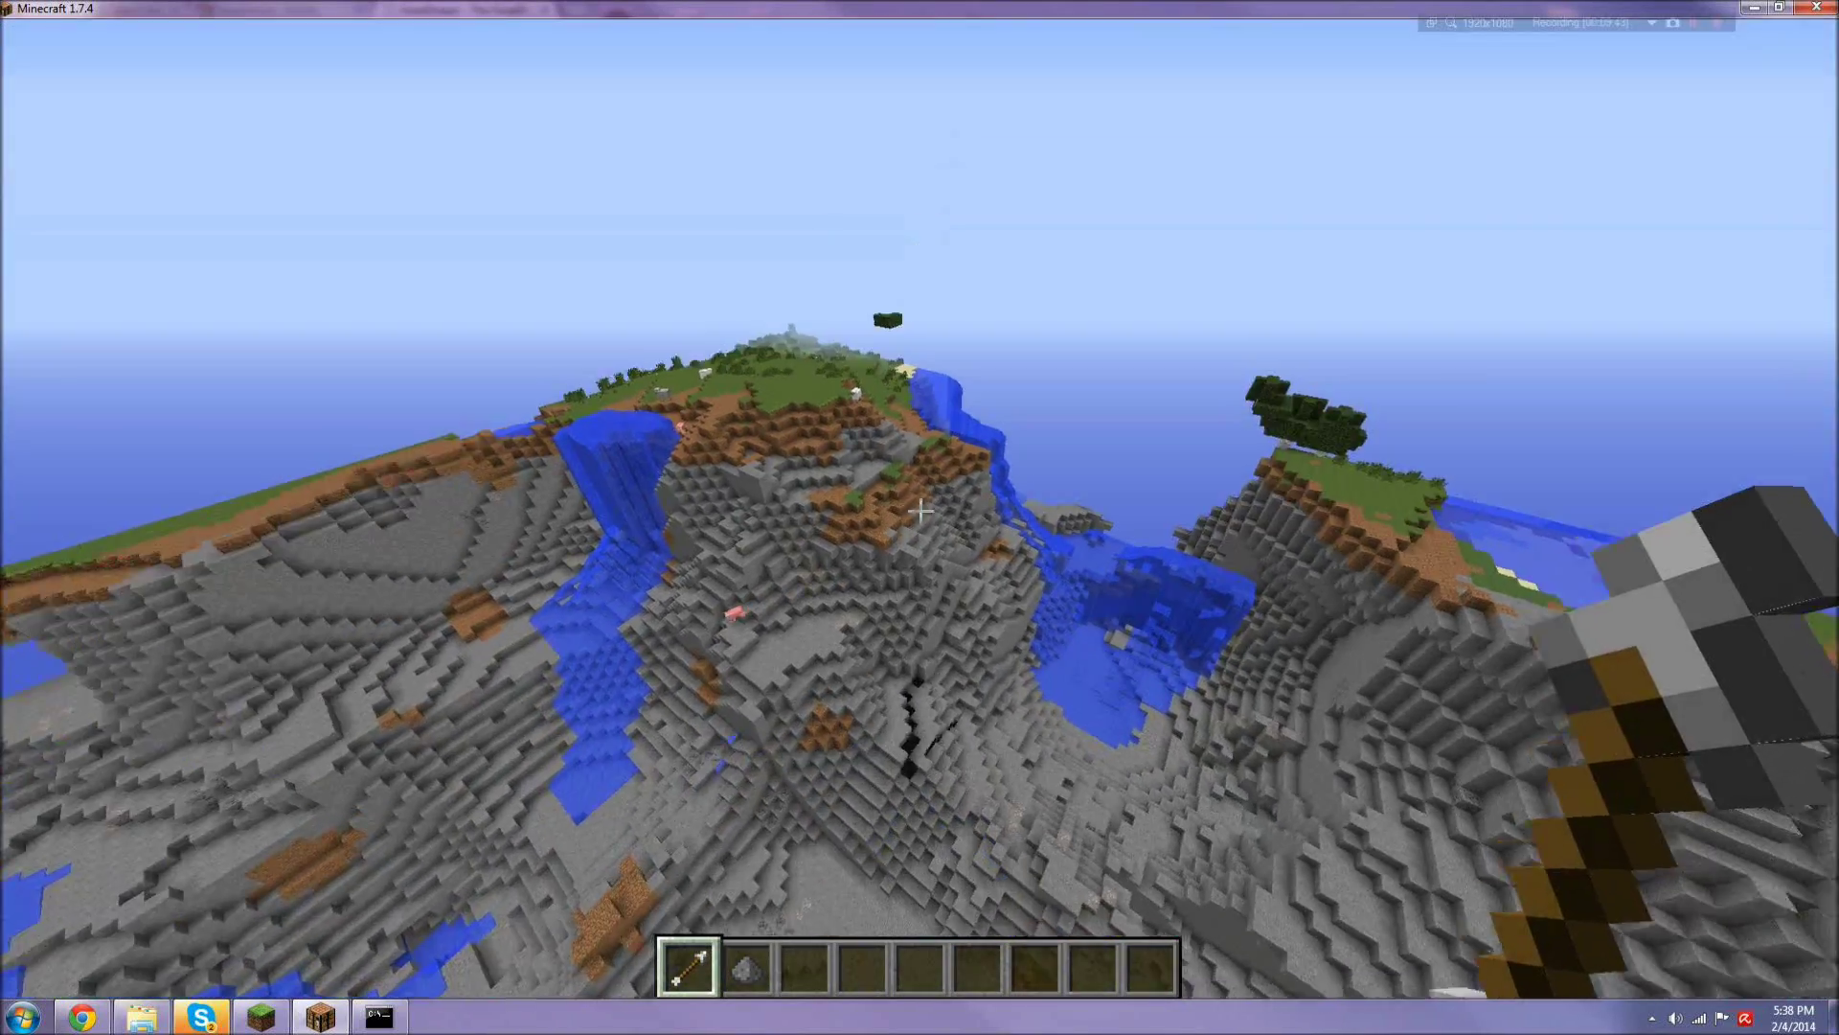
key("Escape")
double_click(1699, 5)
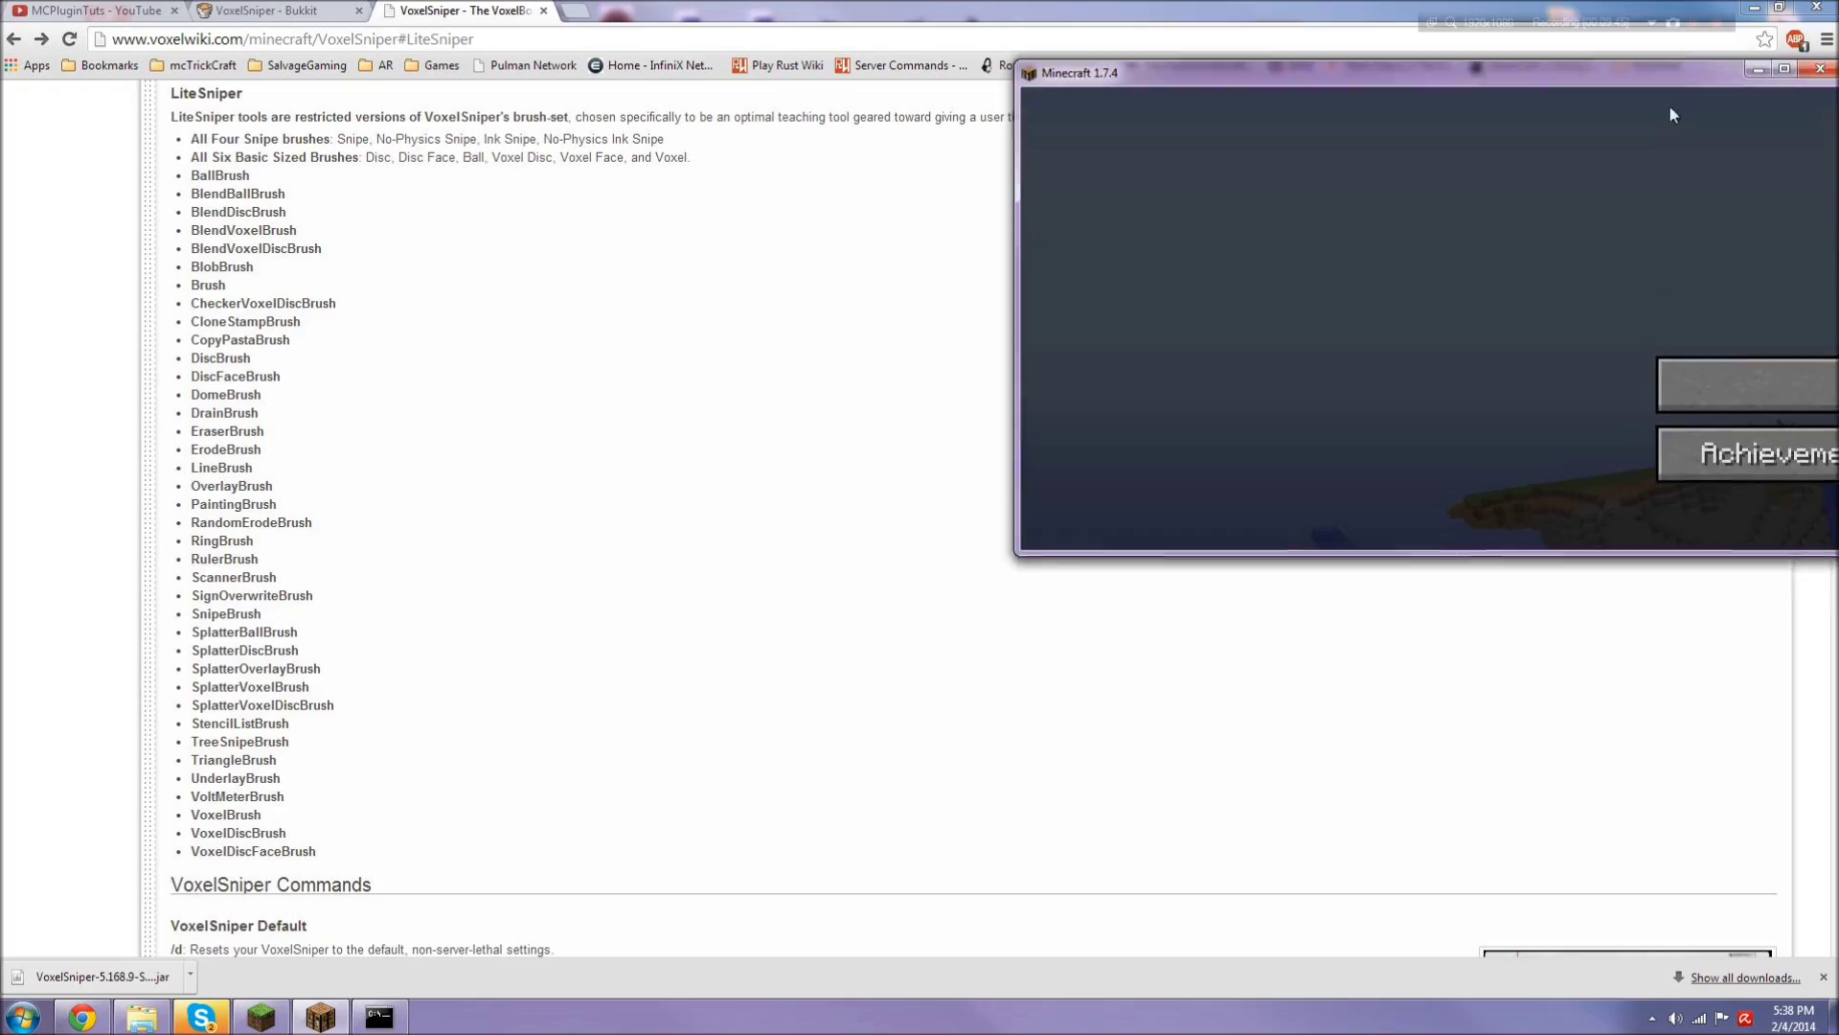
left_click(1751, 9)
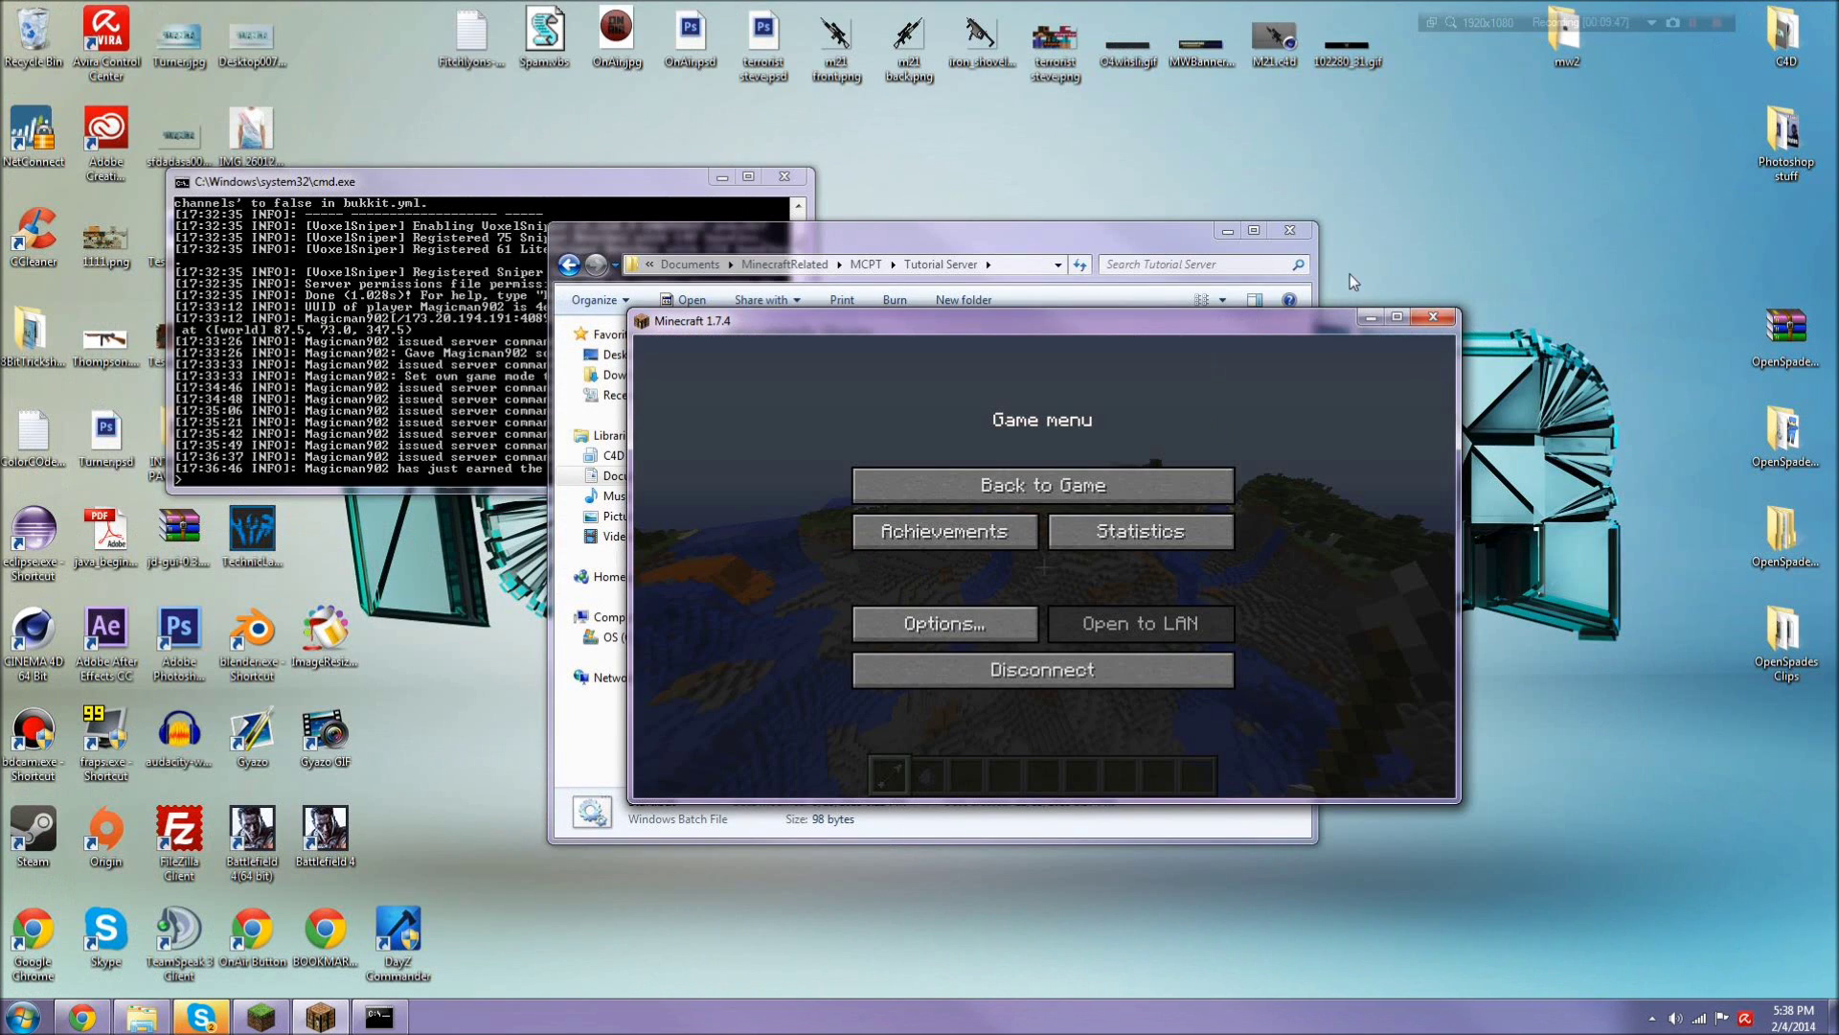
left_click(1830, 1016)
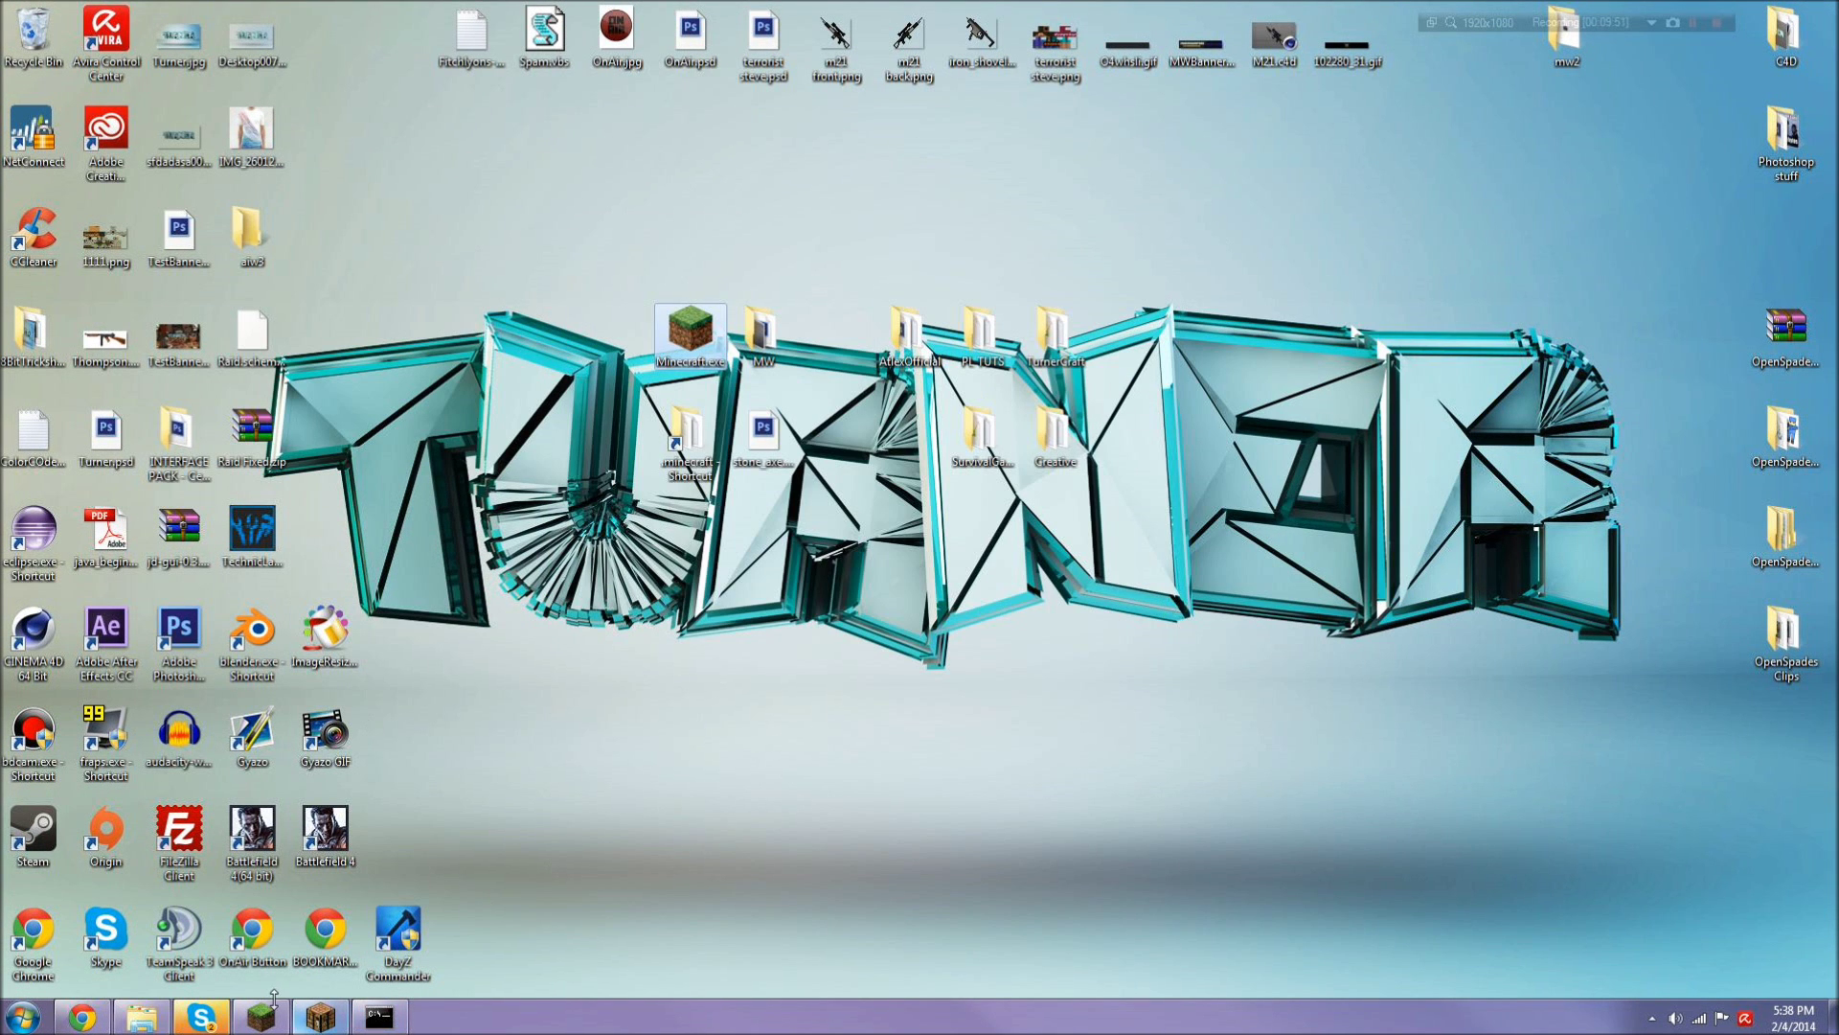
Step: Open MCGuyRender.jpg from the Renders folder inside the desktop's C4D folder to view the rendered scene
mouse_move(321, 1016)
double_click(1774, 48)
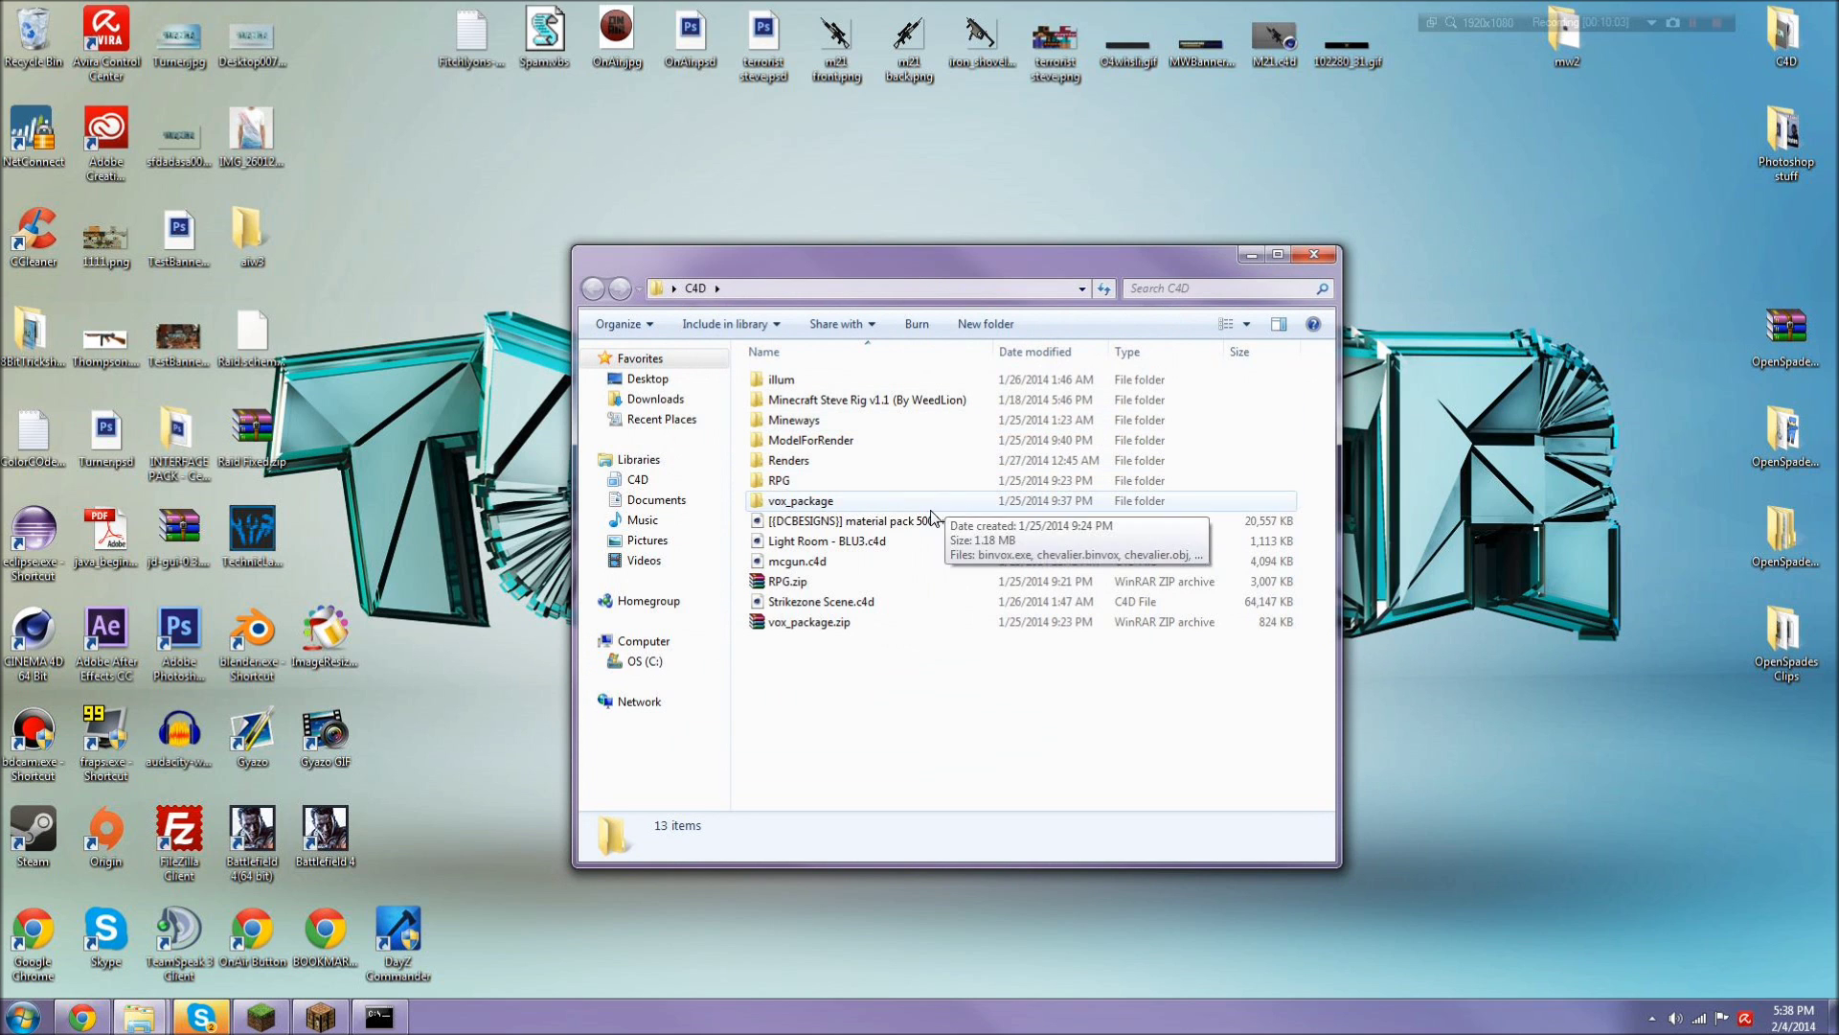
double_click(839, 467)
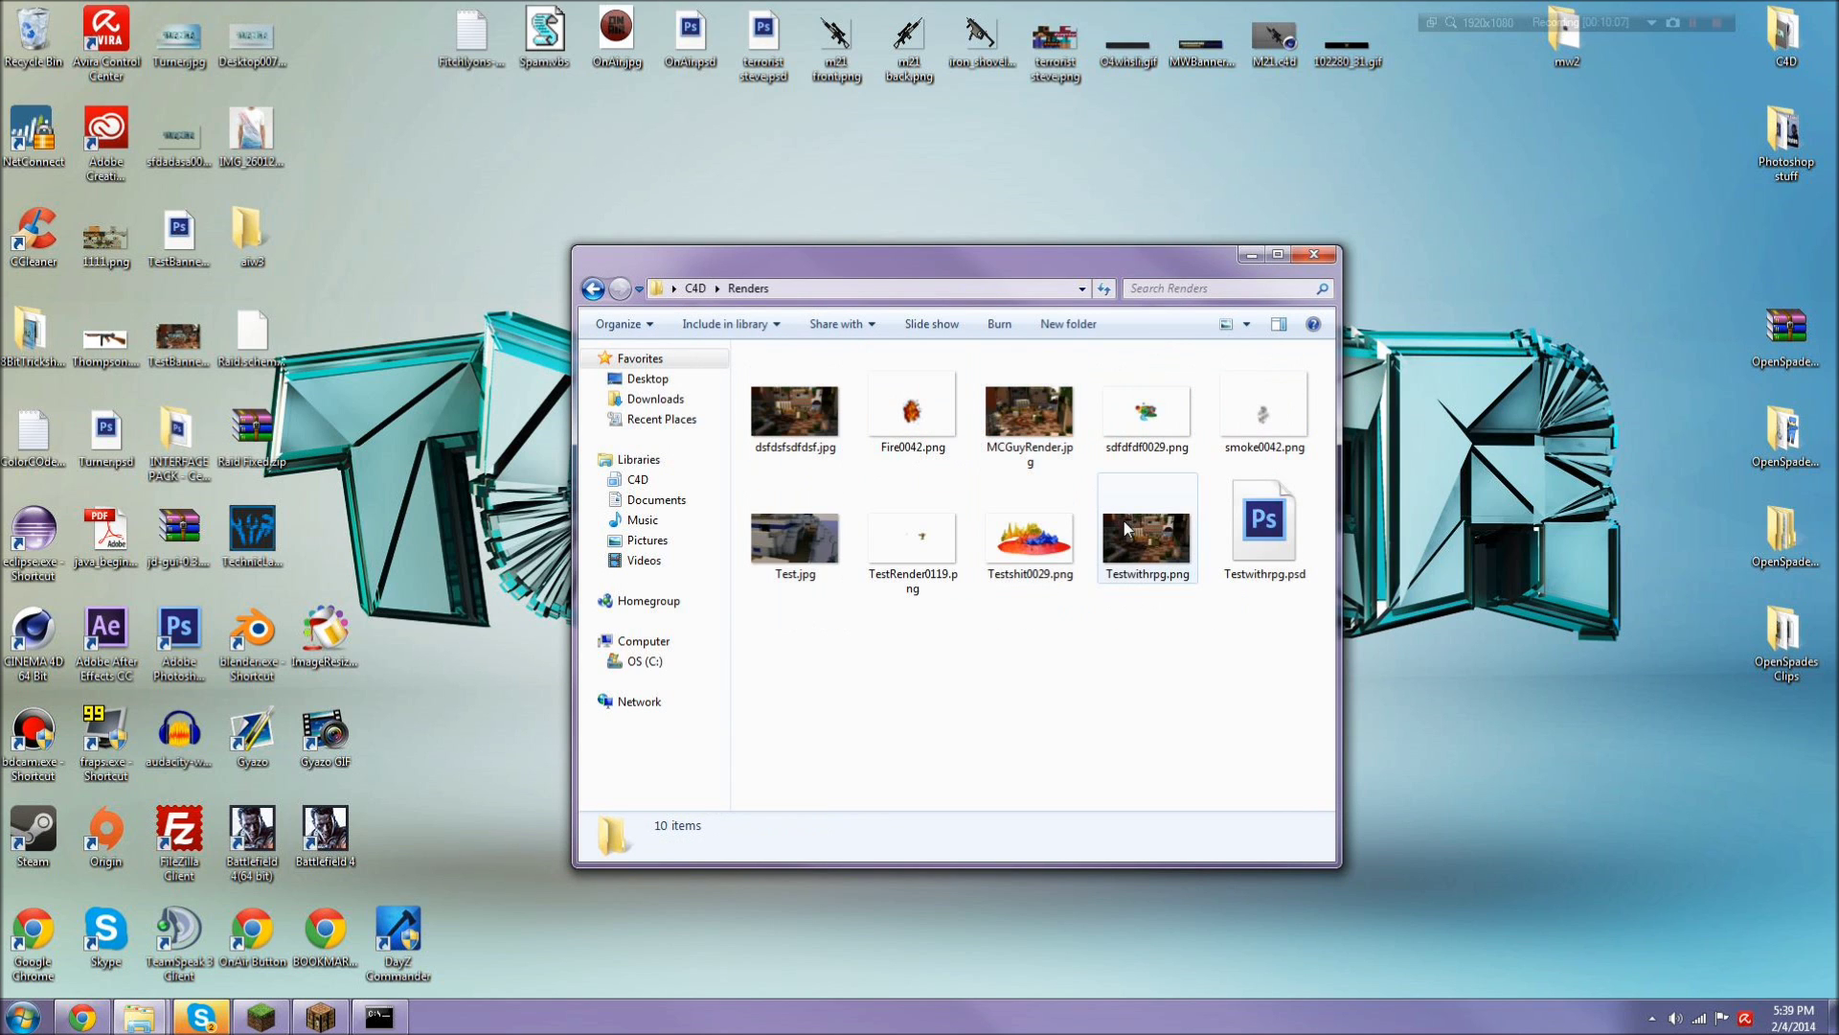
double_click(1005, 434)
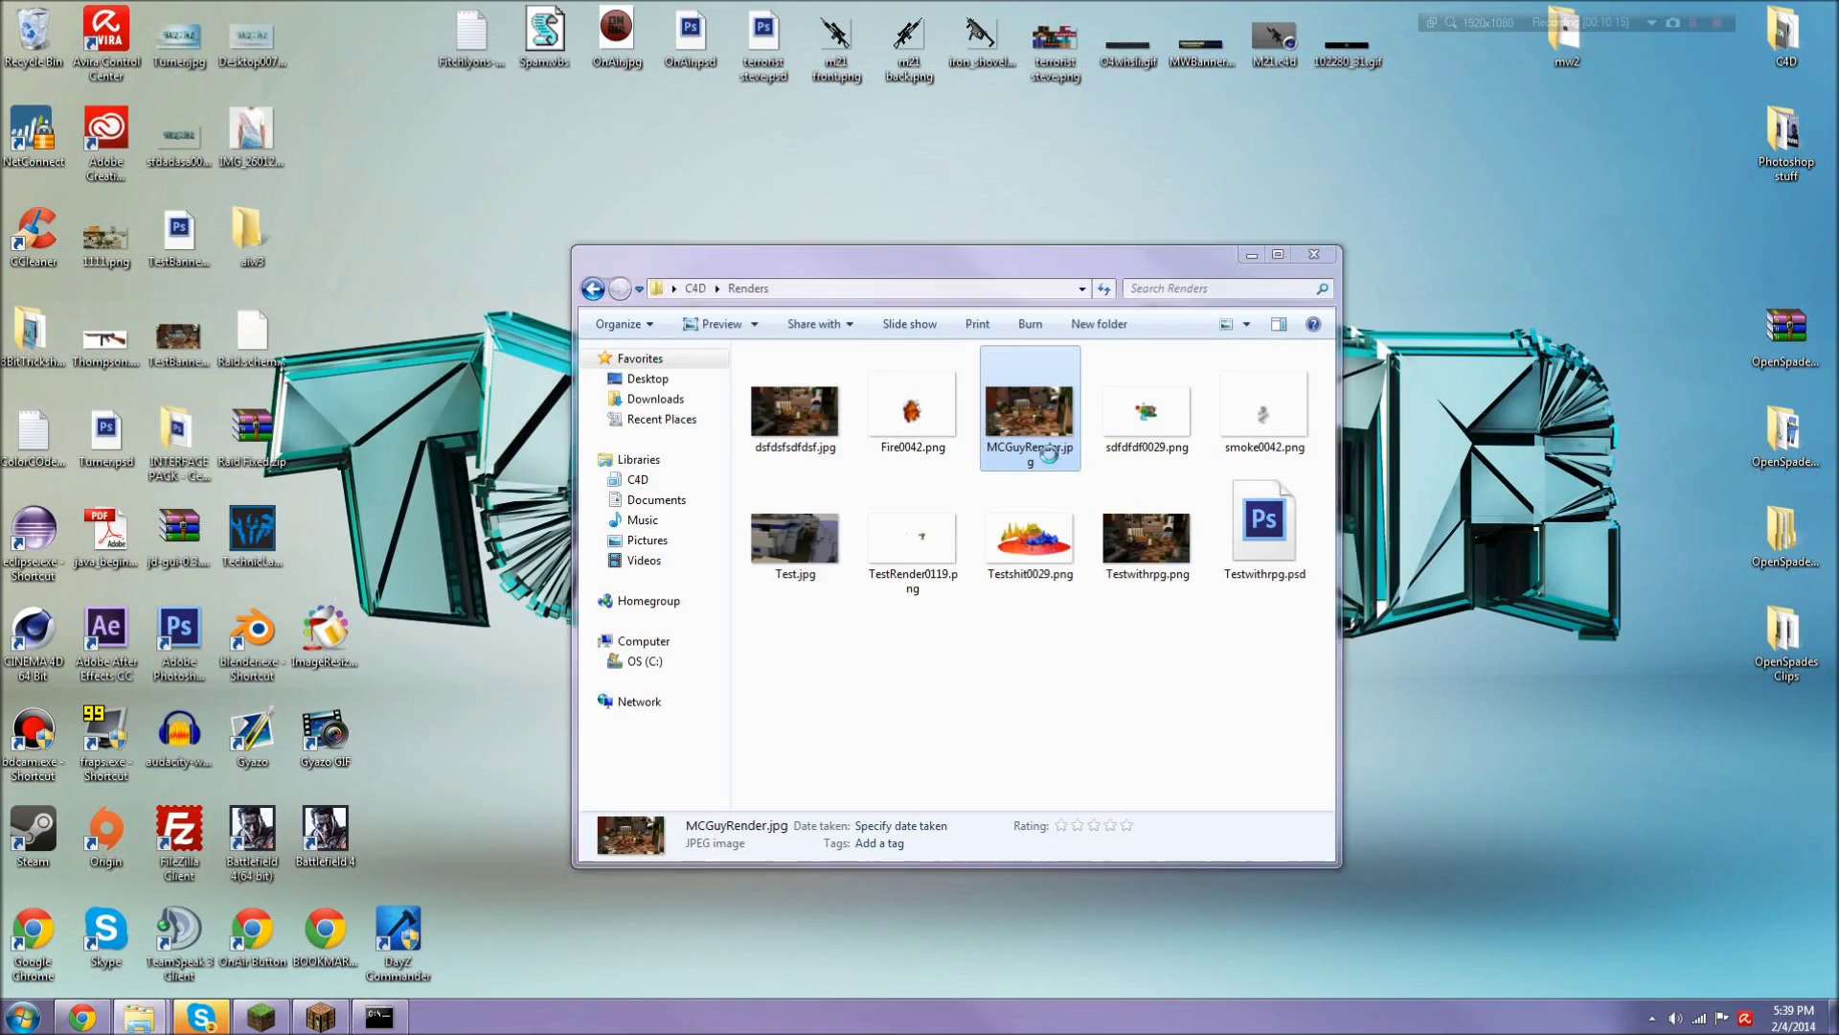
double_click(1061, 431)
scroll(1454, 441, "down", 3)
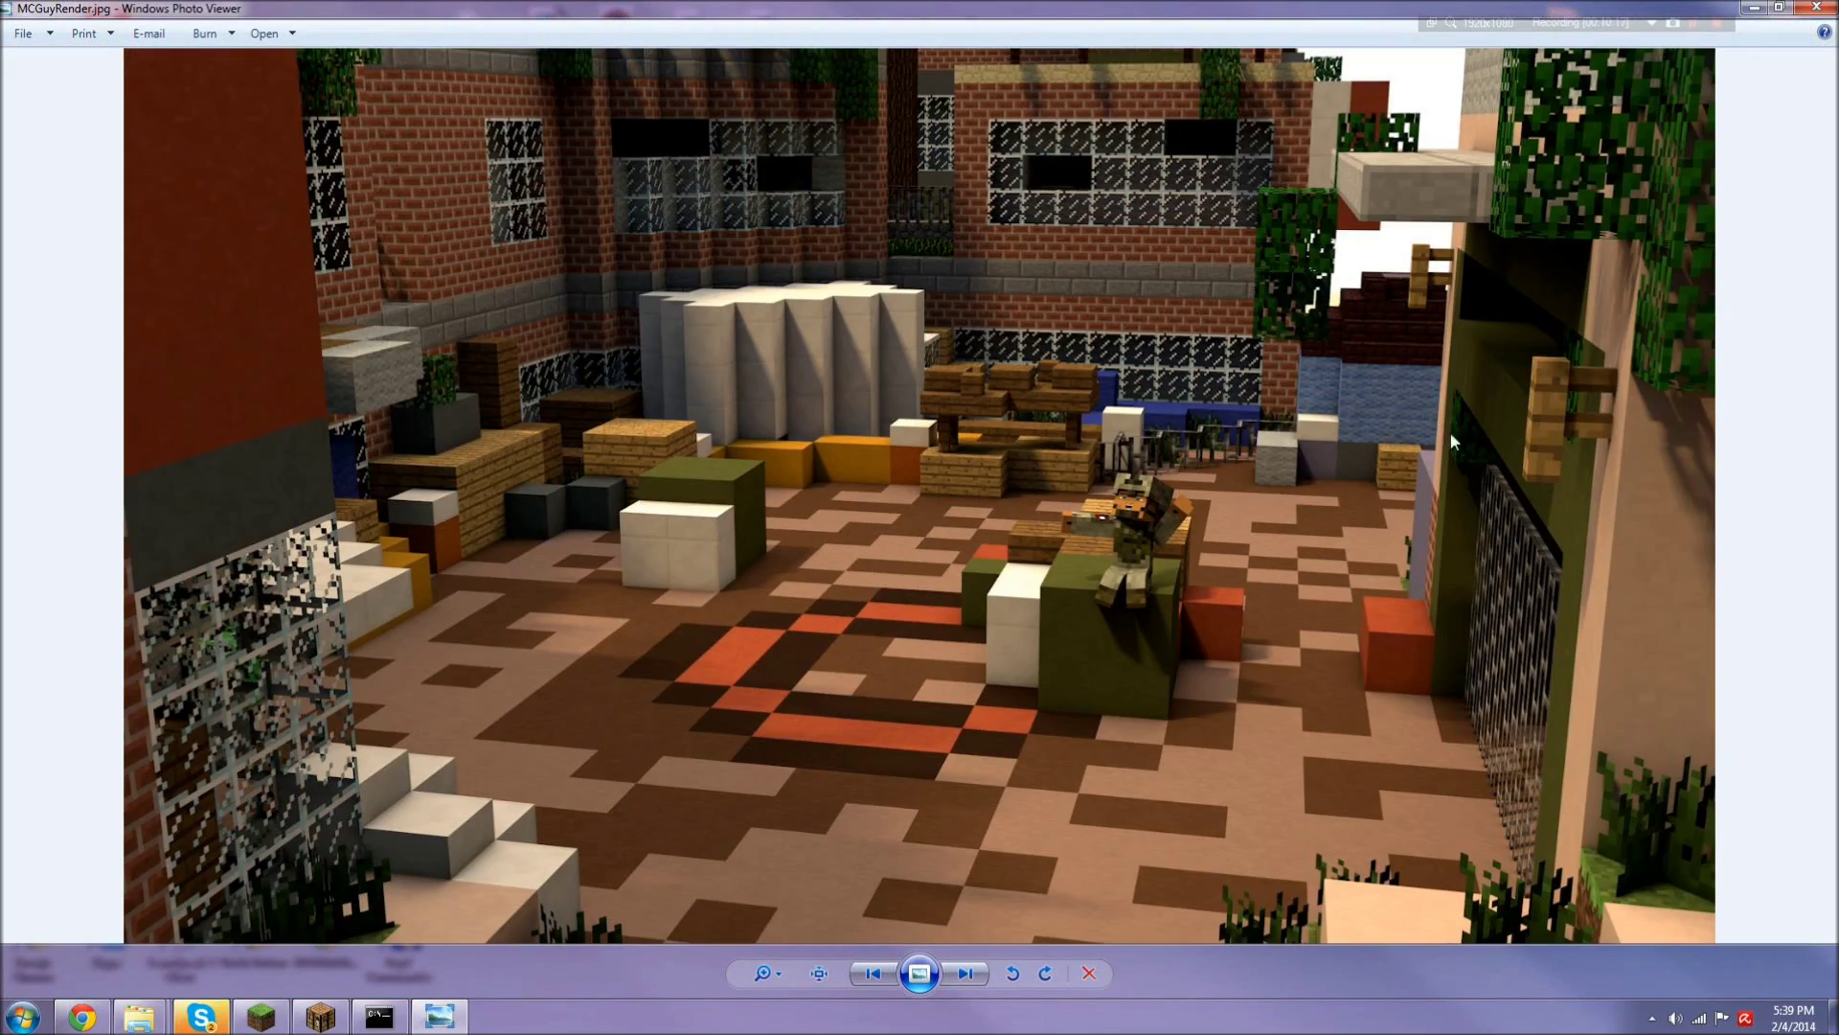
Step: Close the image and the Renders folder and switch back to the paused Minecraft window
left_click(1817, 8)
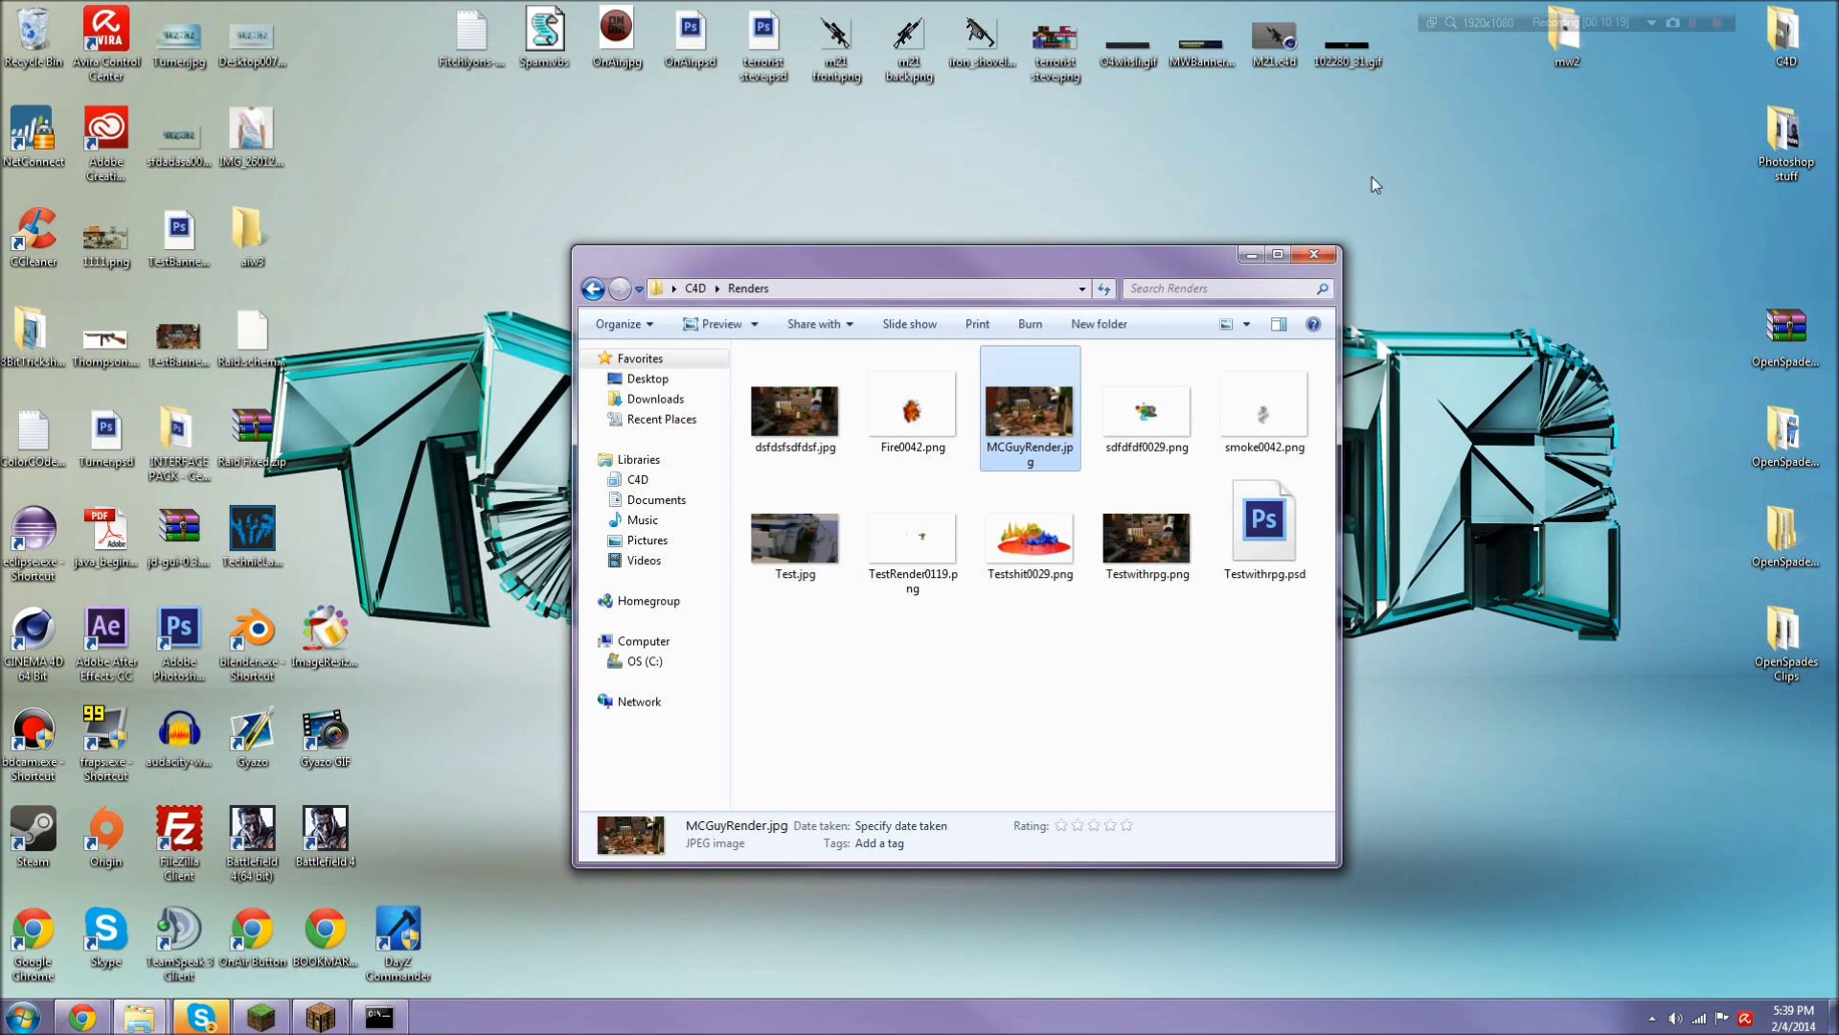
left_click(1316, 257)
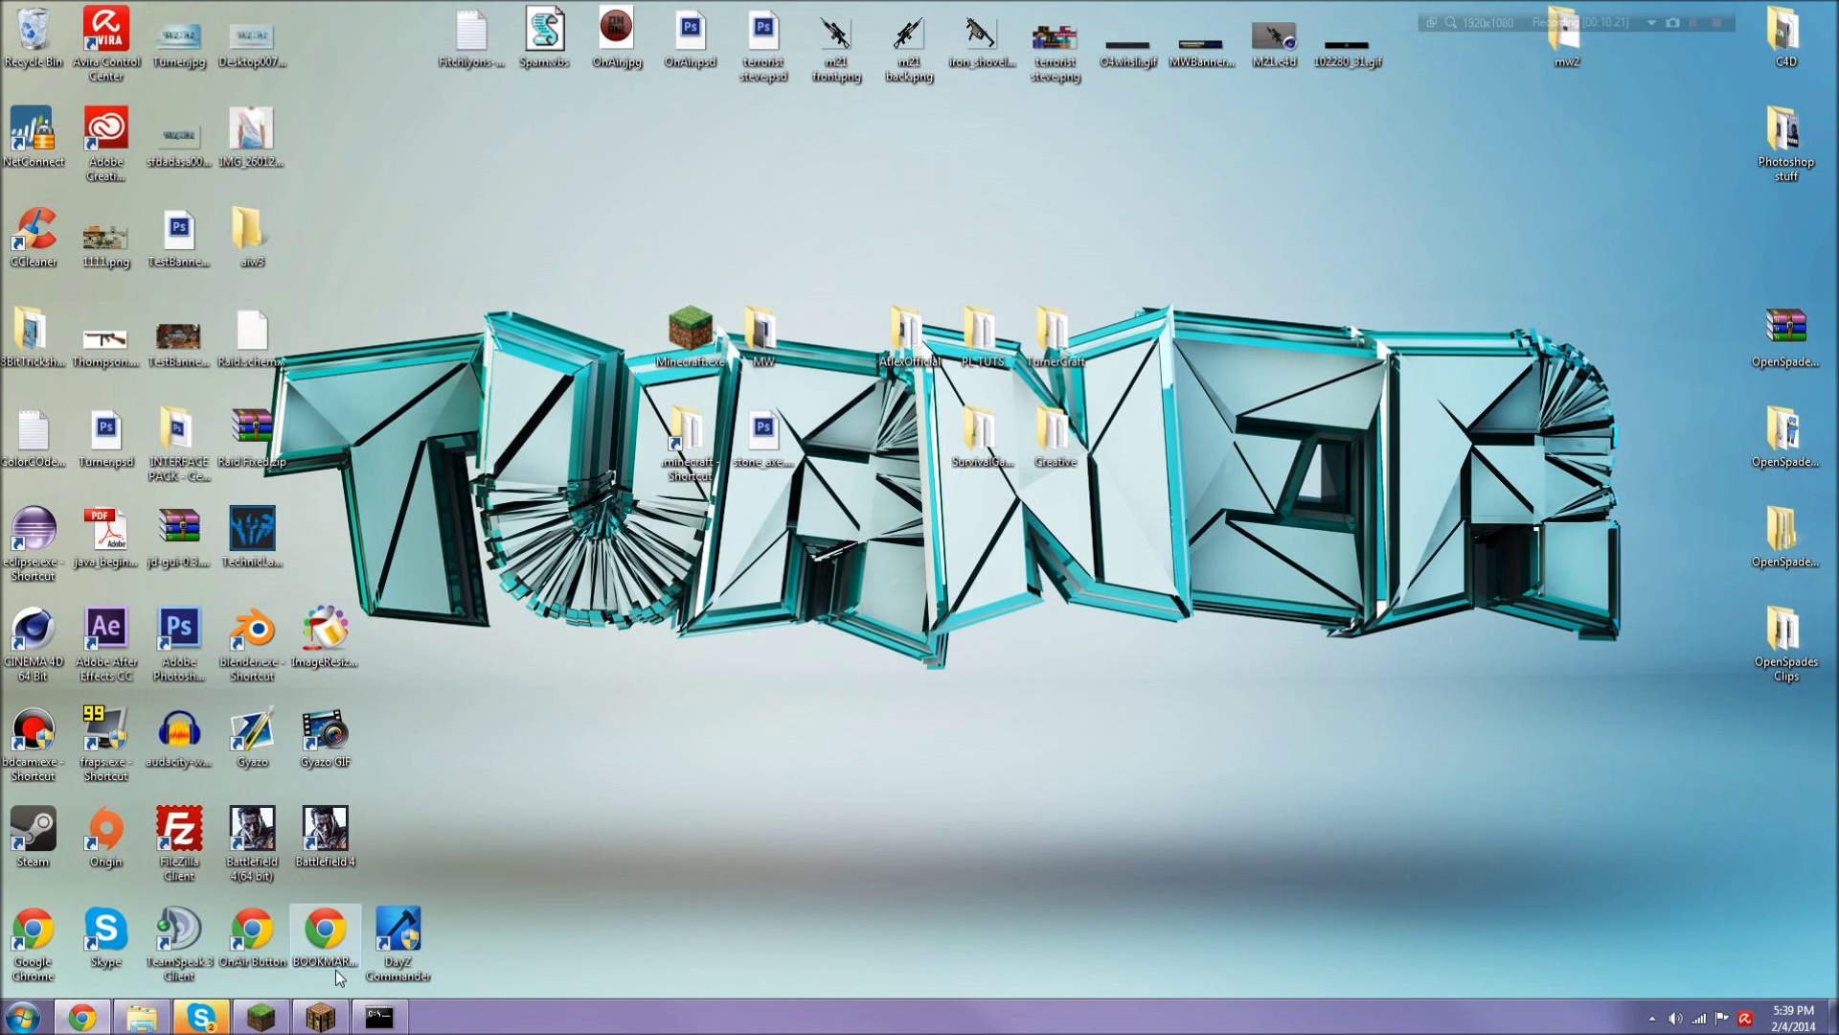
left_click(326, 1019)
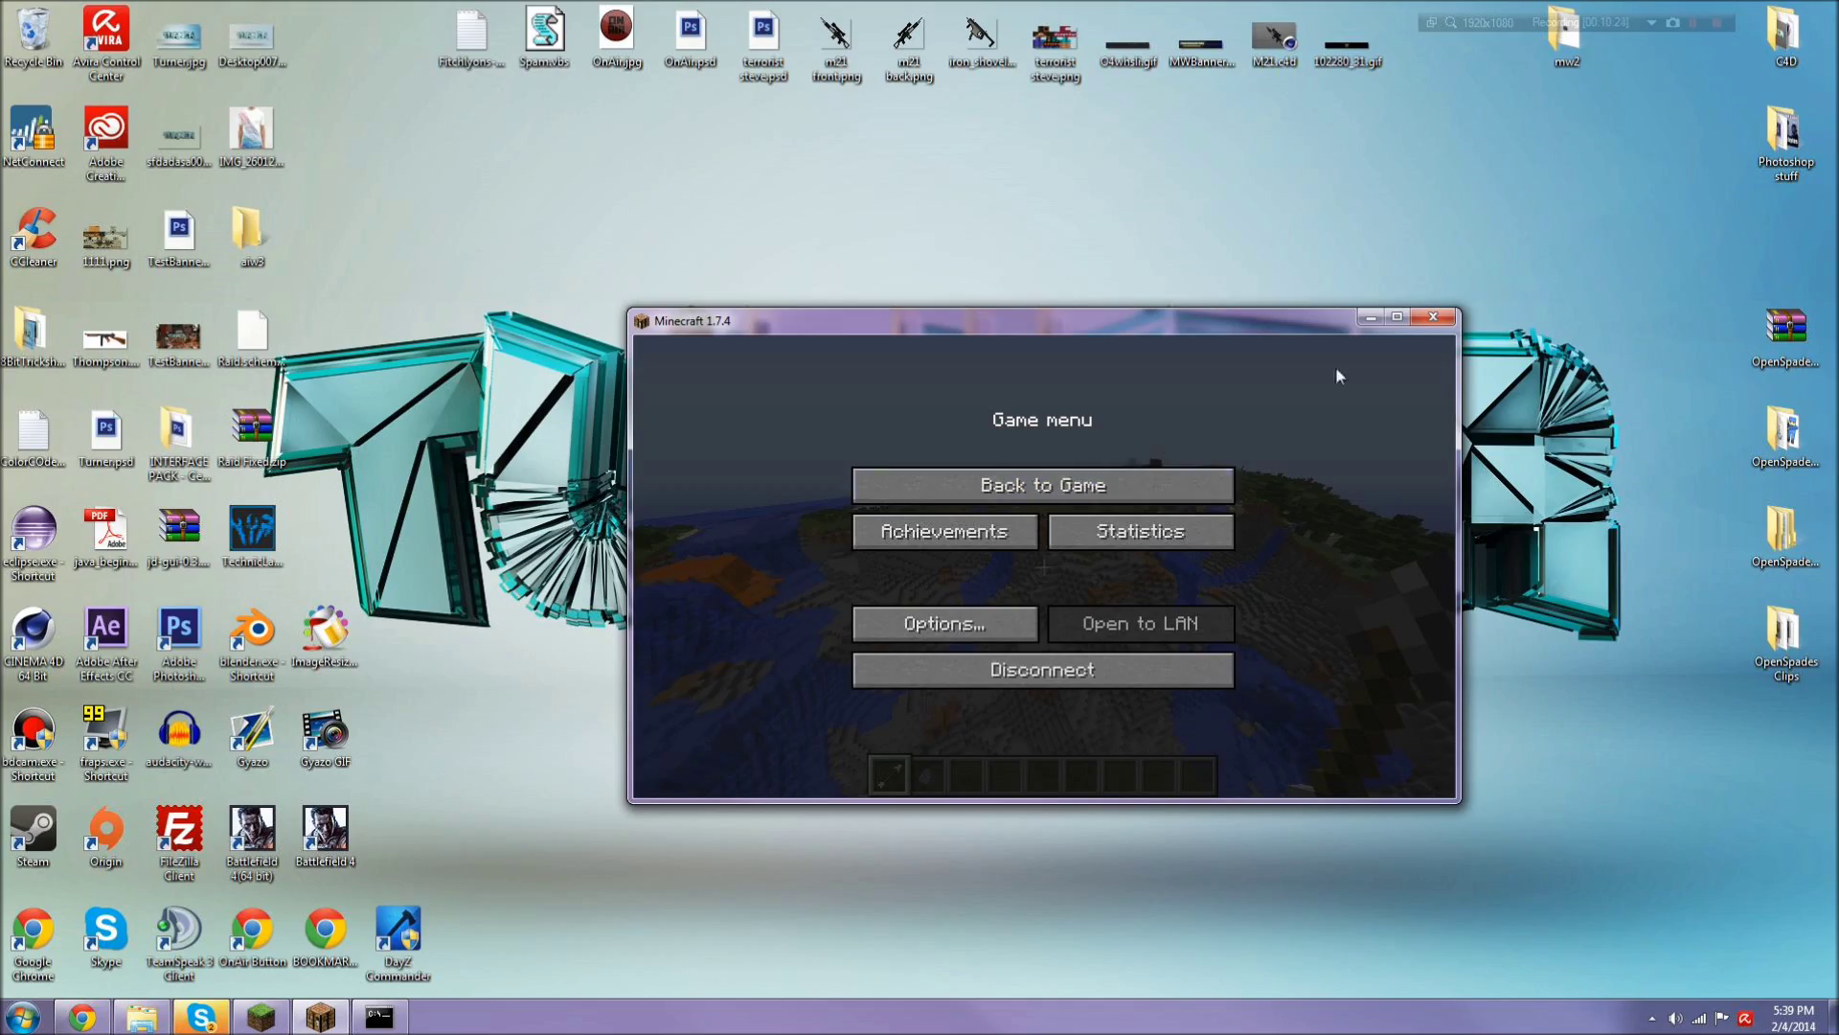
Step: Maximize the game window, resume playing and look over the crater and its waterfalls from above
left_click(1406, 316)
left_click(1149, 313)
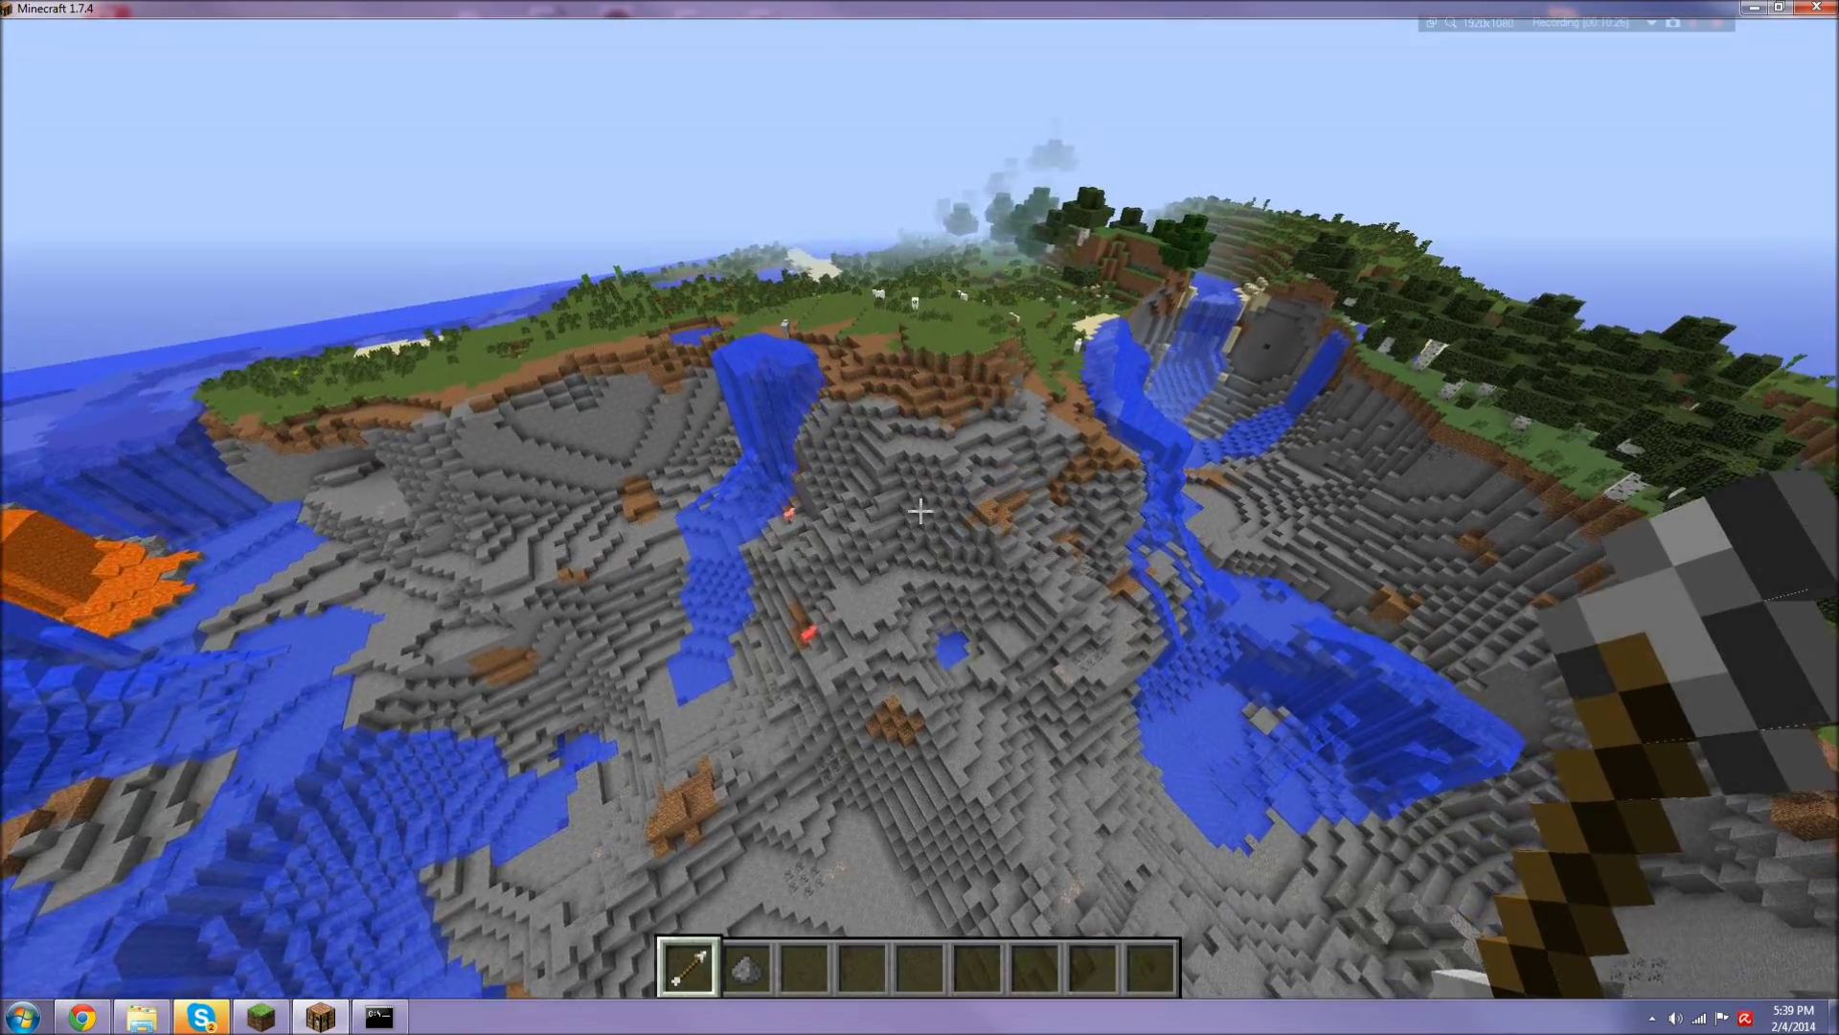
key("d")
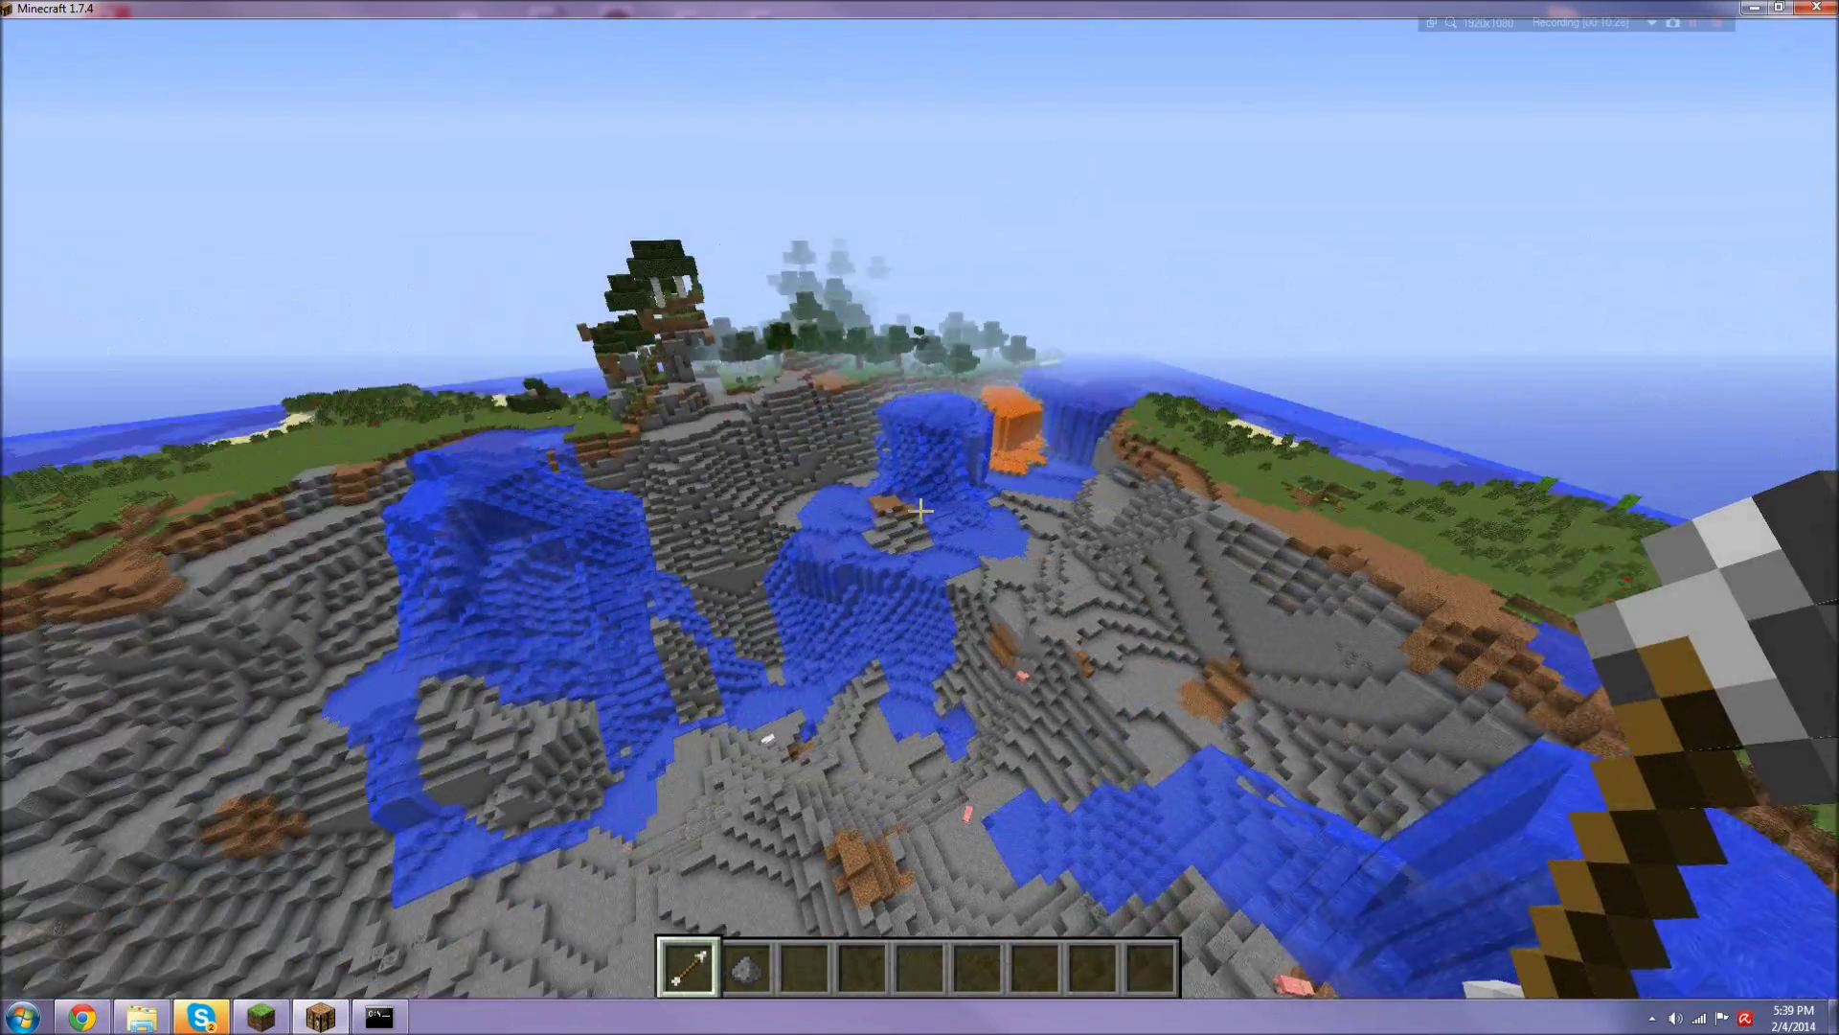
mouse_move(920, 510)
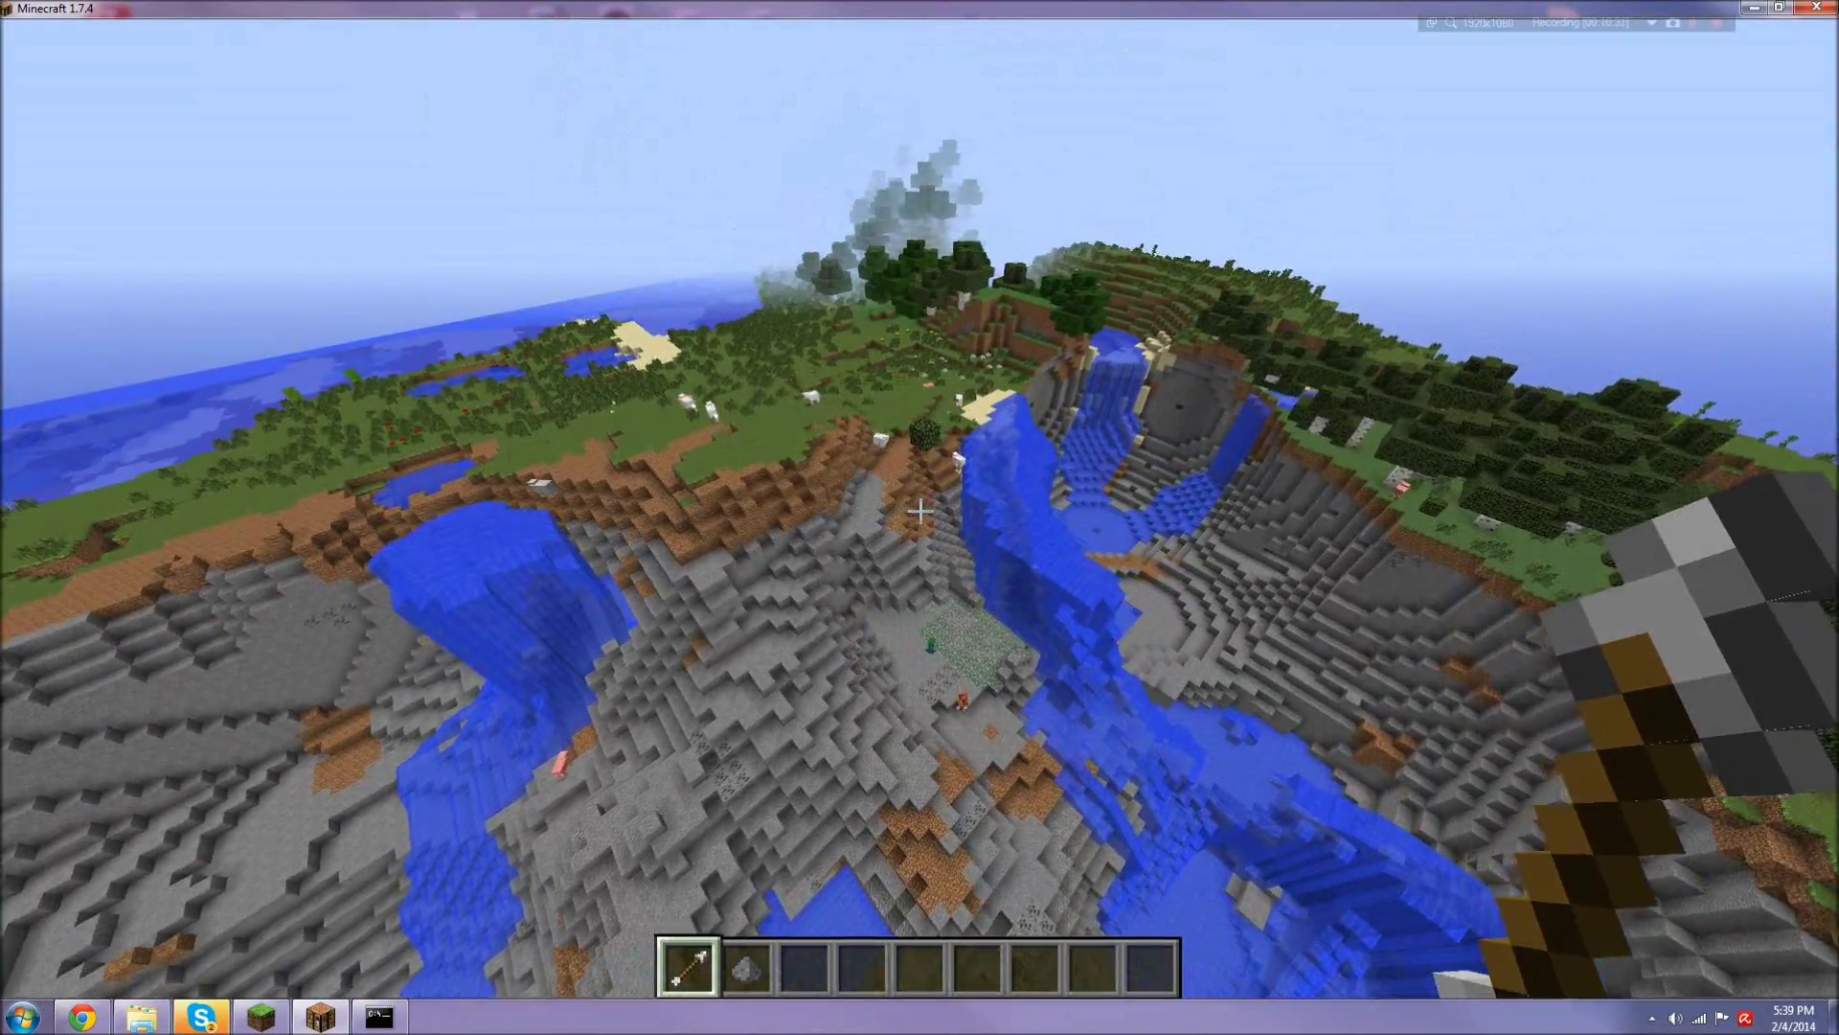
Step: Fly down empty-handed to the mossy cobblestone floor beside the waterfall to examine the dungeon up close
scroll(920, 511, "down", 2)
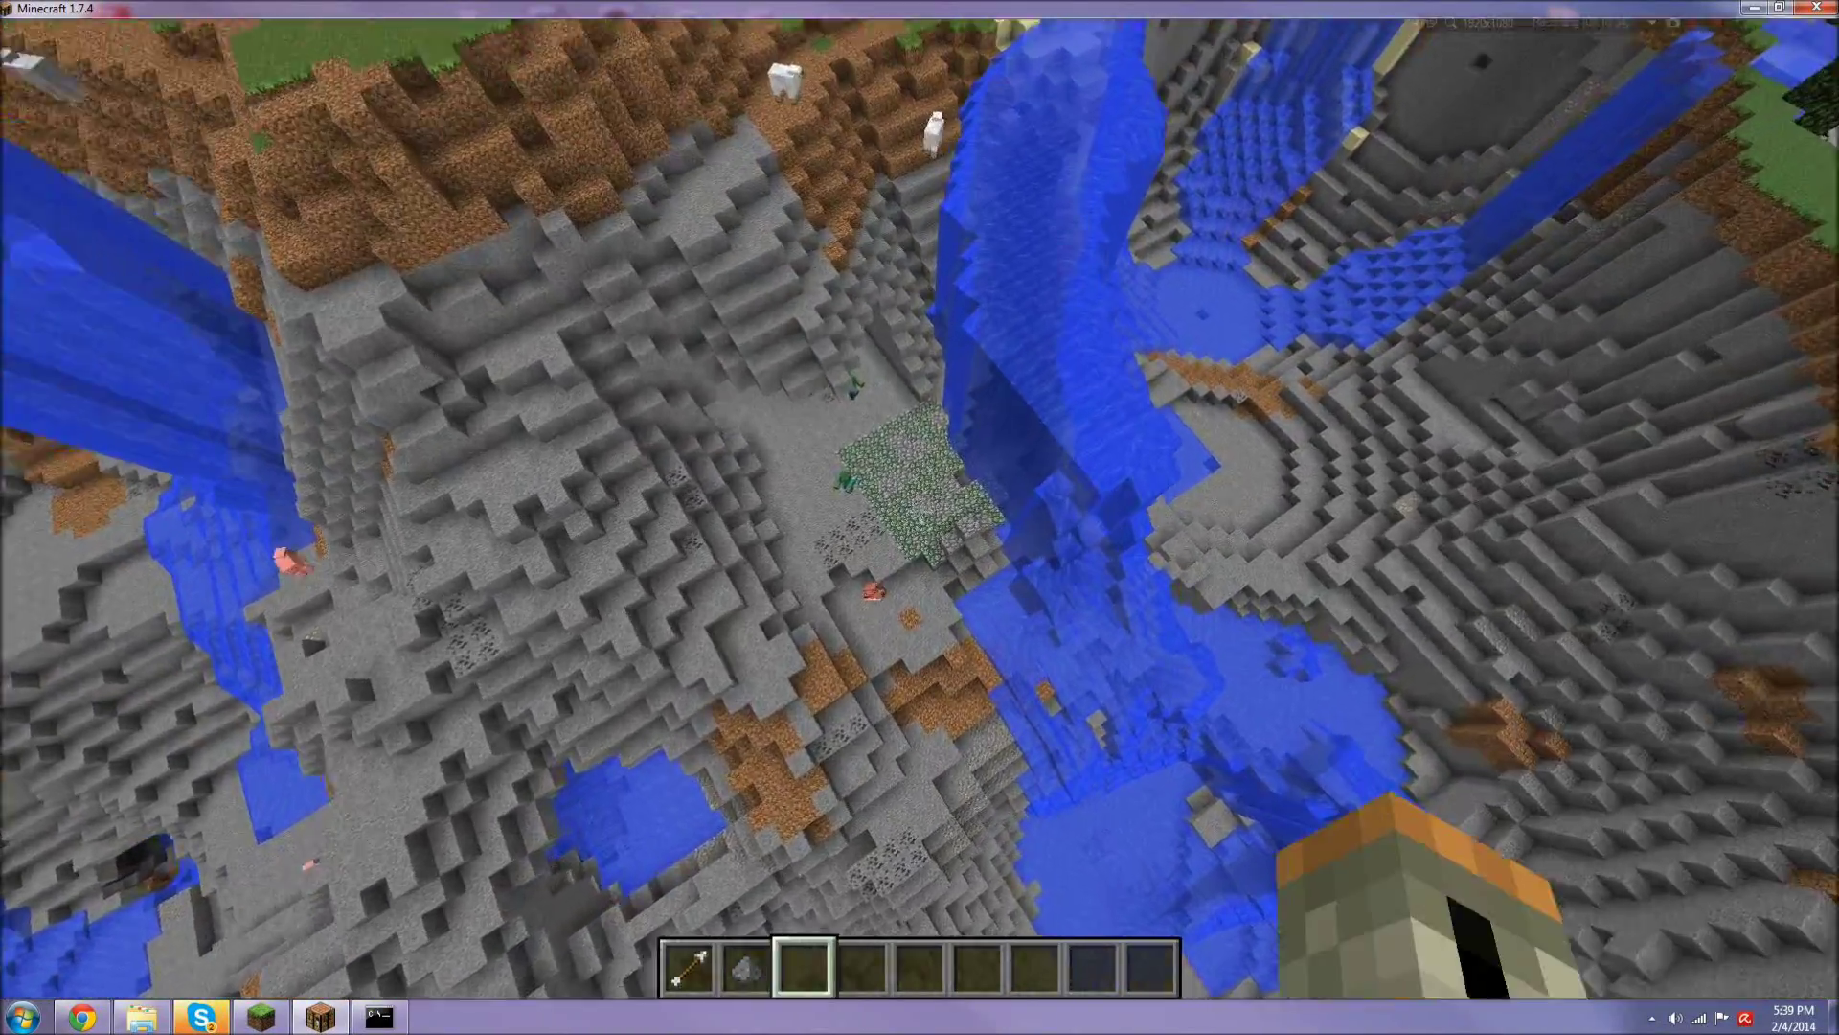
key("w")
key("shift")
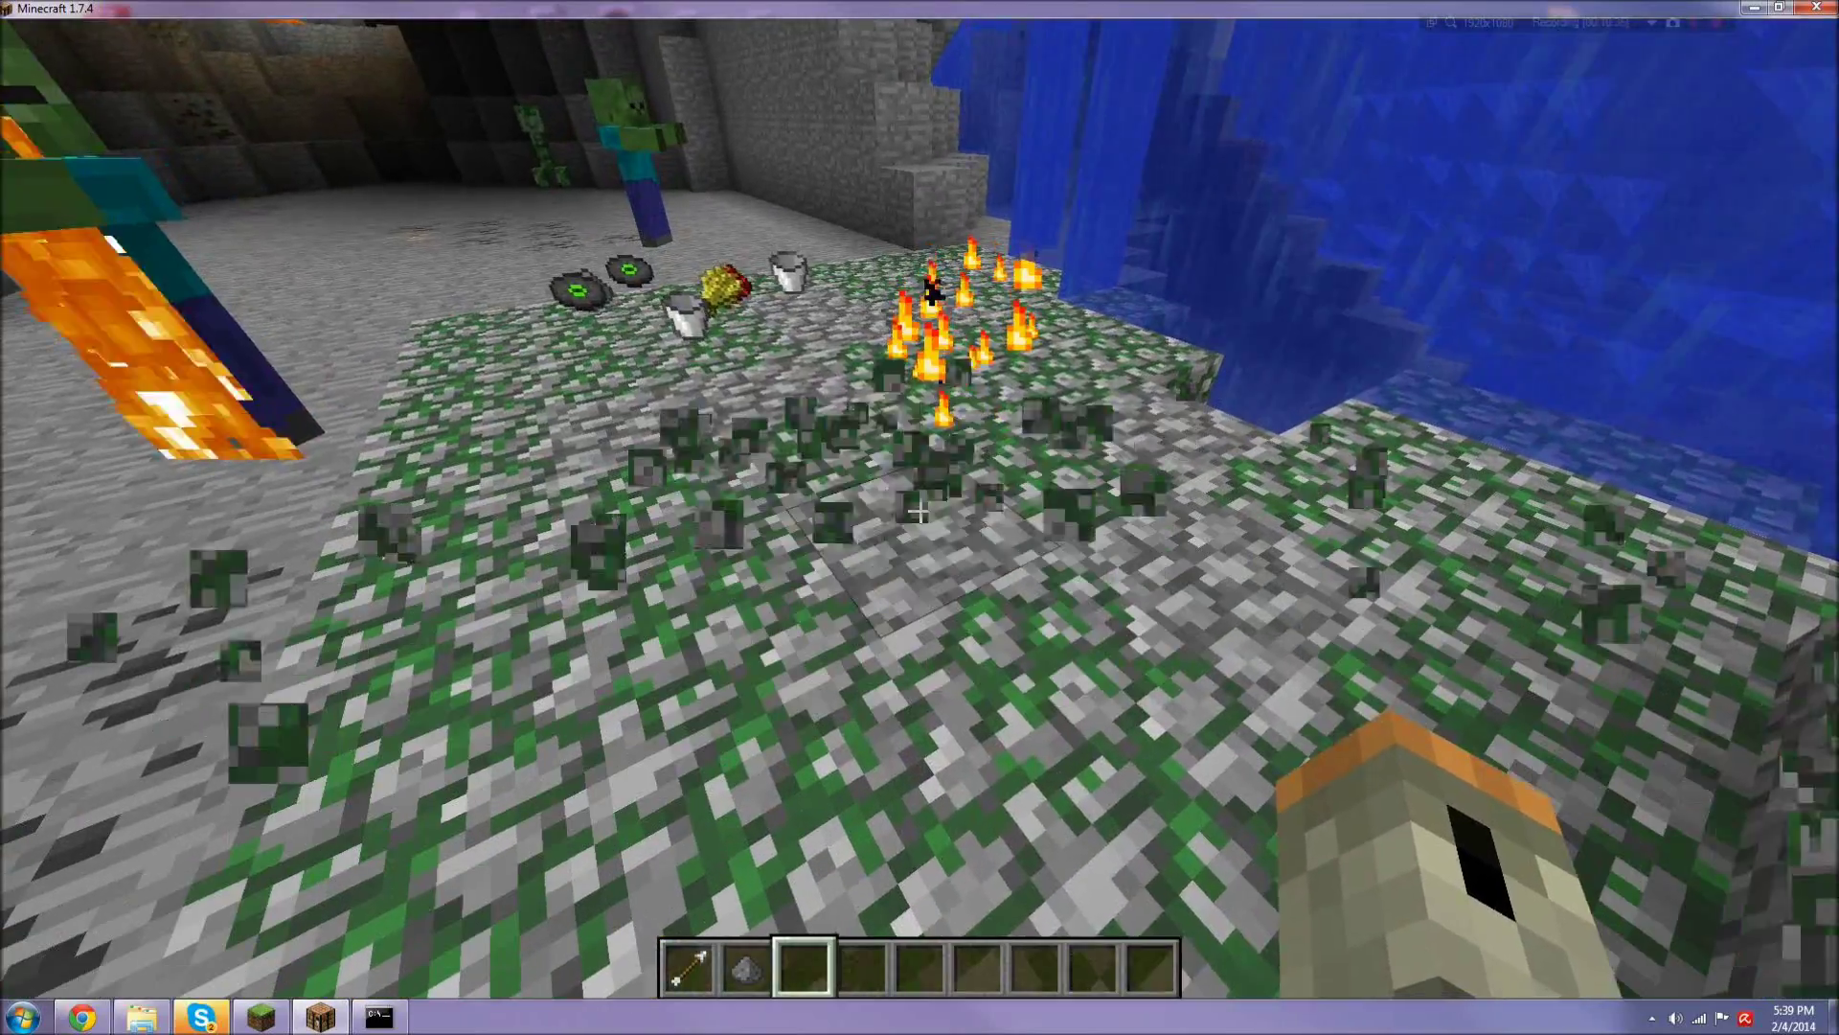
Step: Reshape the rocky crater floor around the dungeon with the melt brush, using the arrow and the gunpowder
scroll(920, 511, "up", 2)
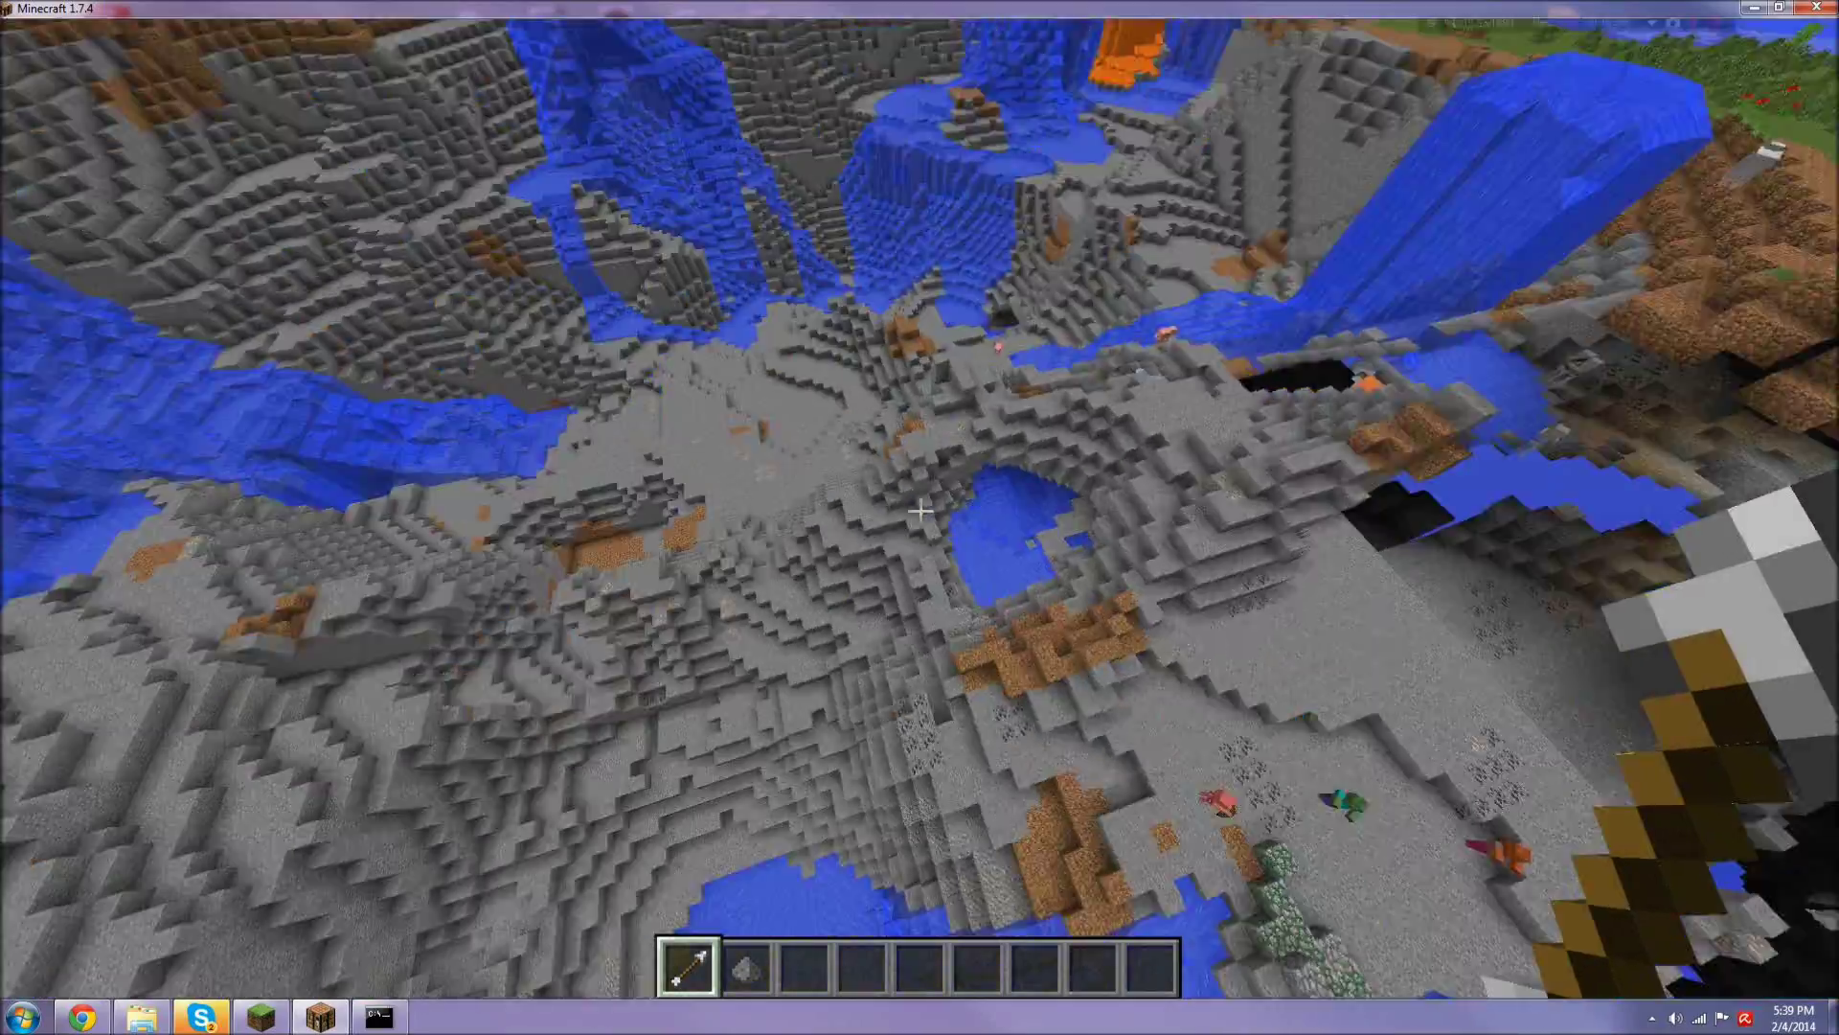
scroll(920, 511, "down", 1)
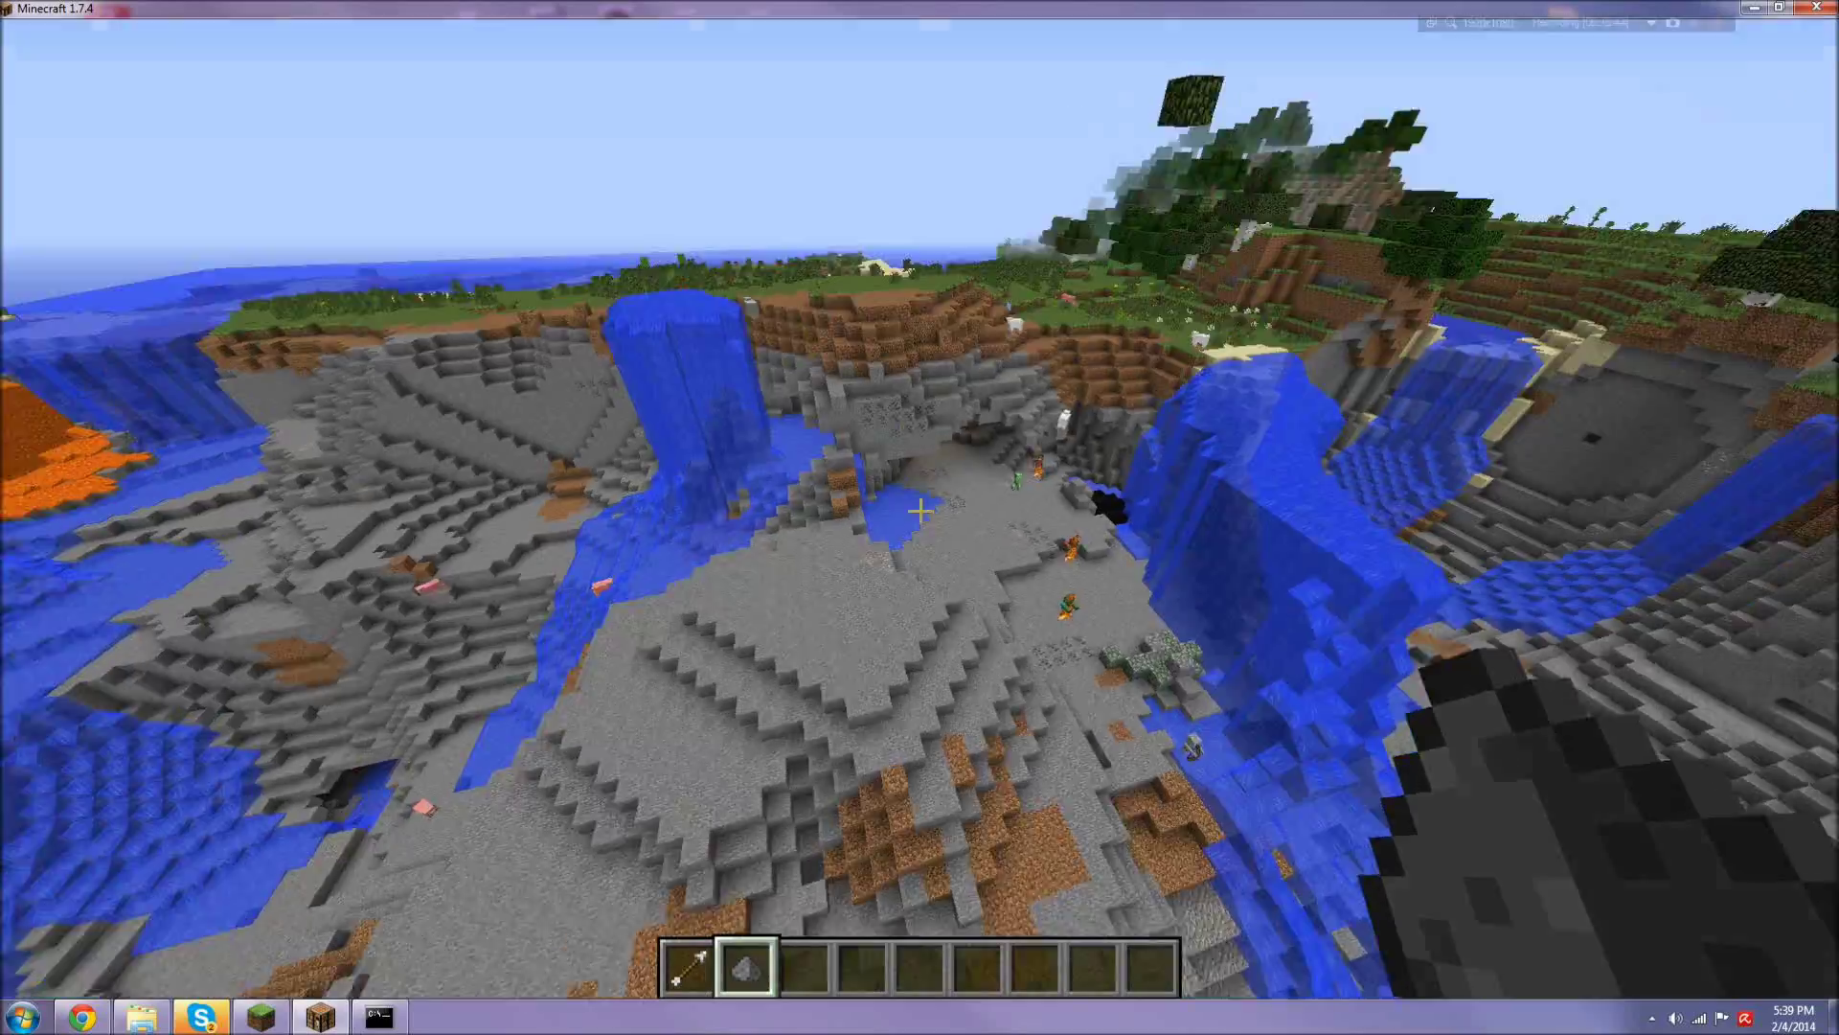
key("s")
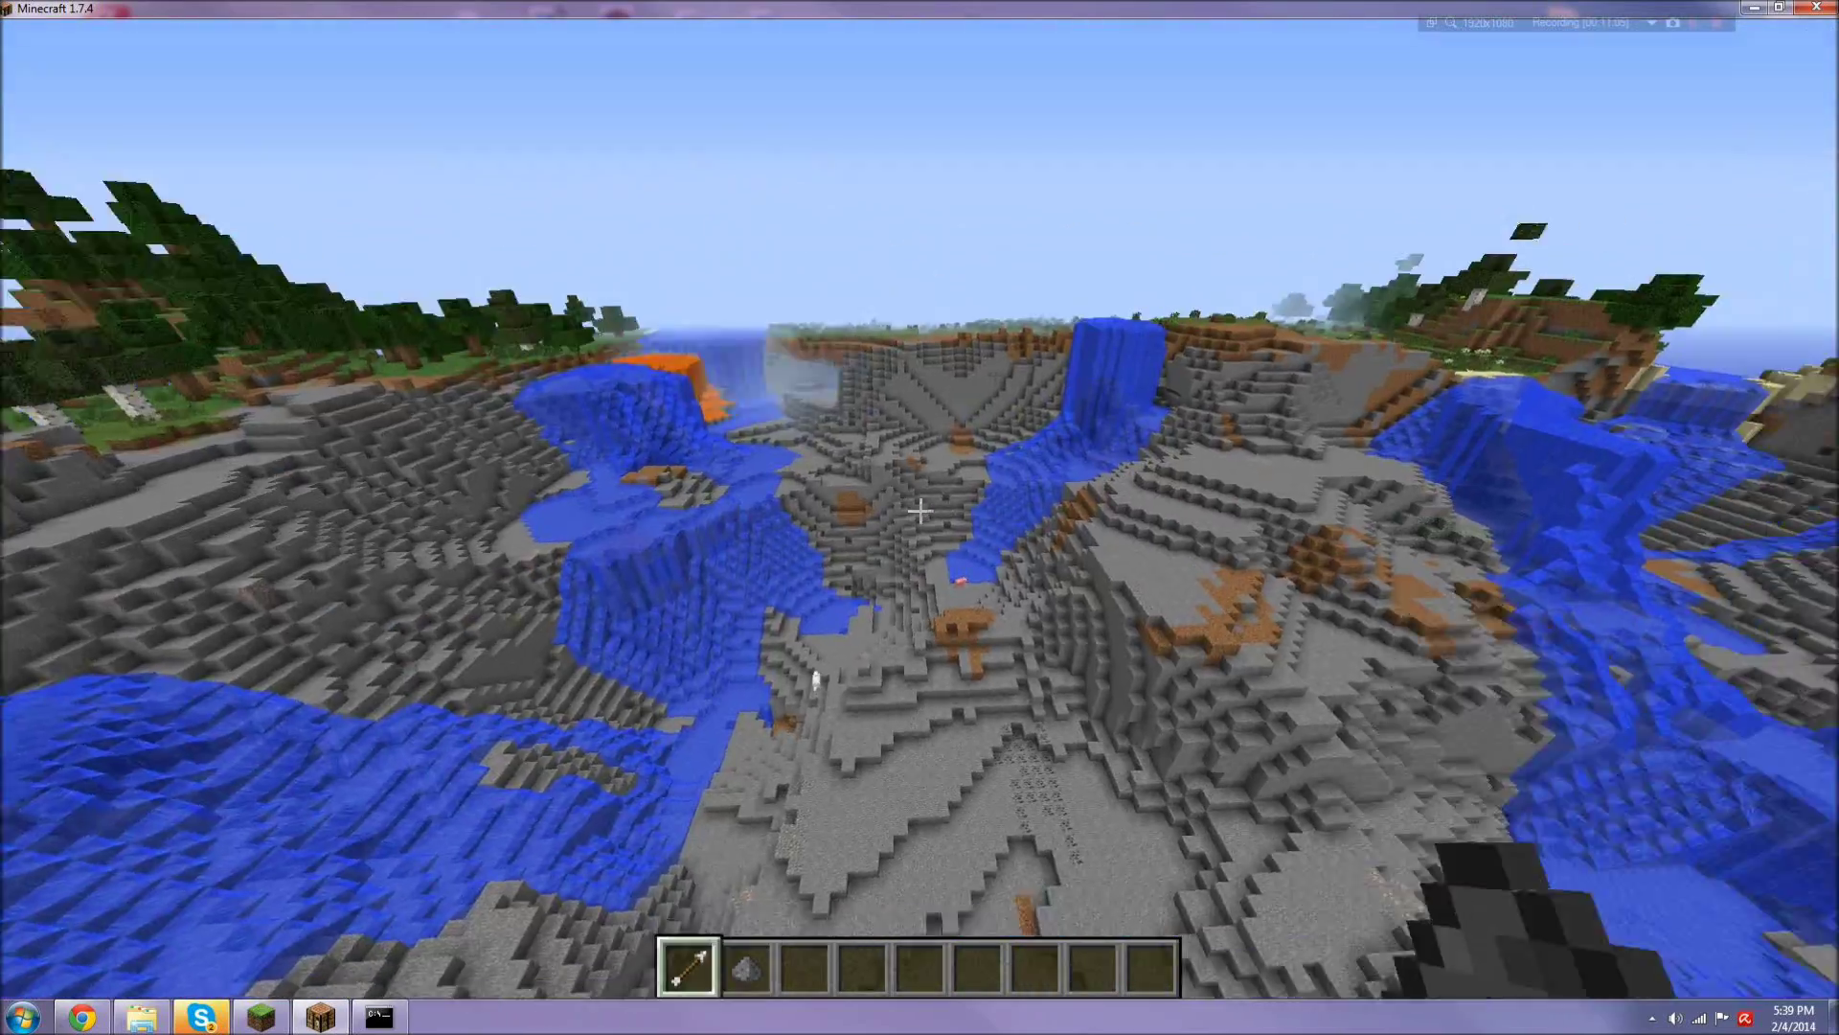
Step: Re-equip the arrow and set the brush preset to smooth through a chat command
scroll(918, 510, "up", 1)
type("/v e smooth")
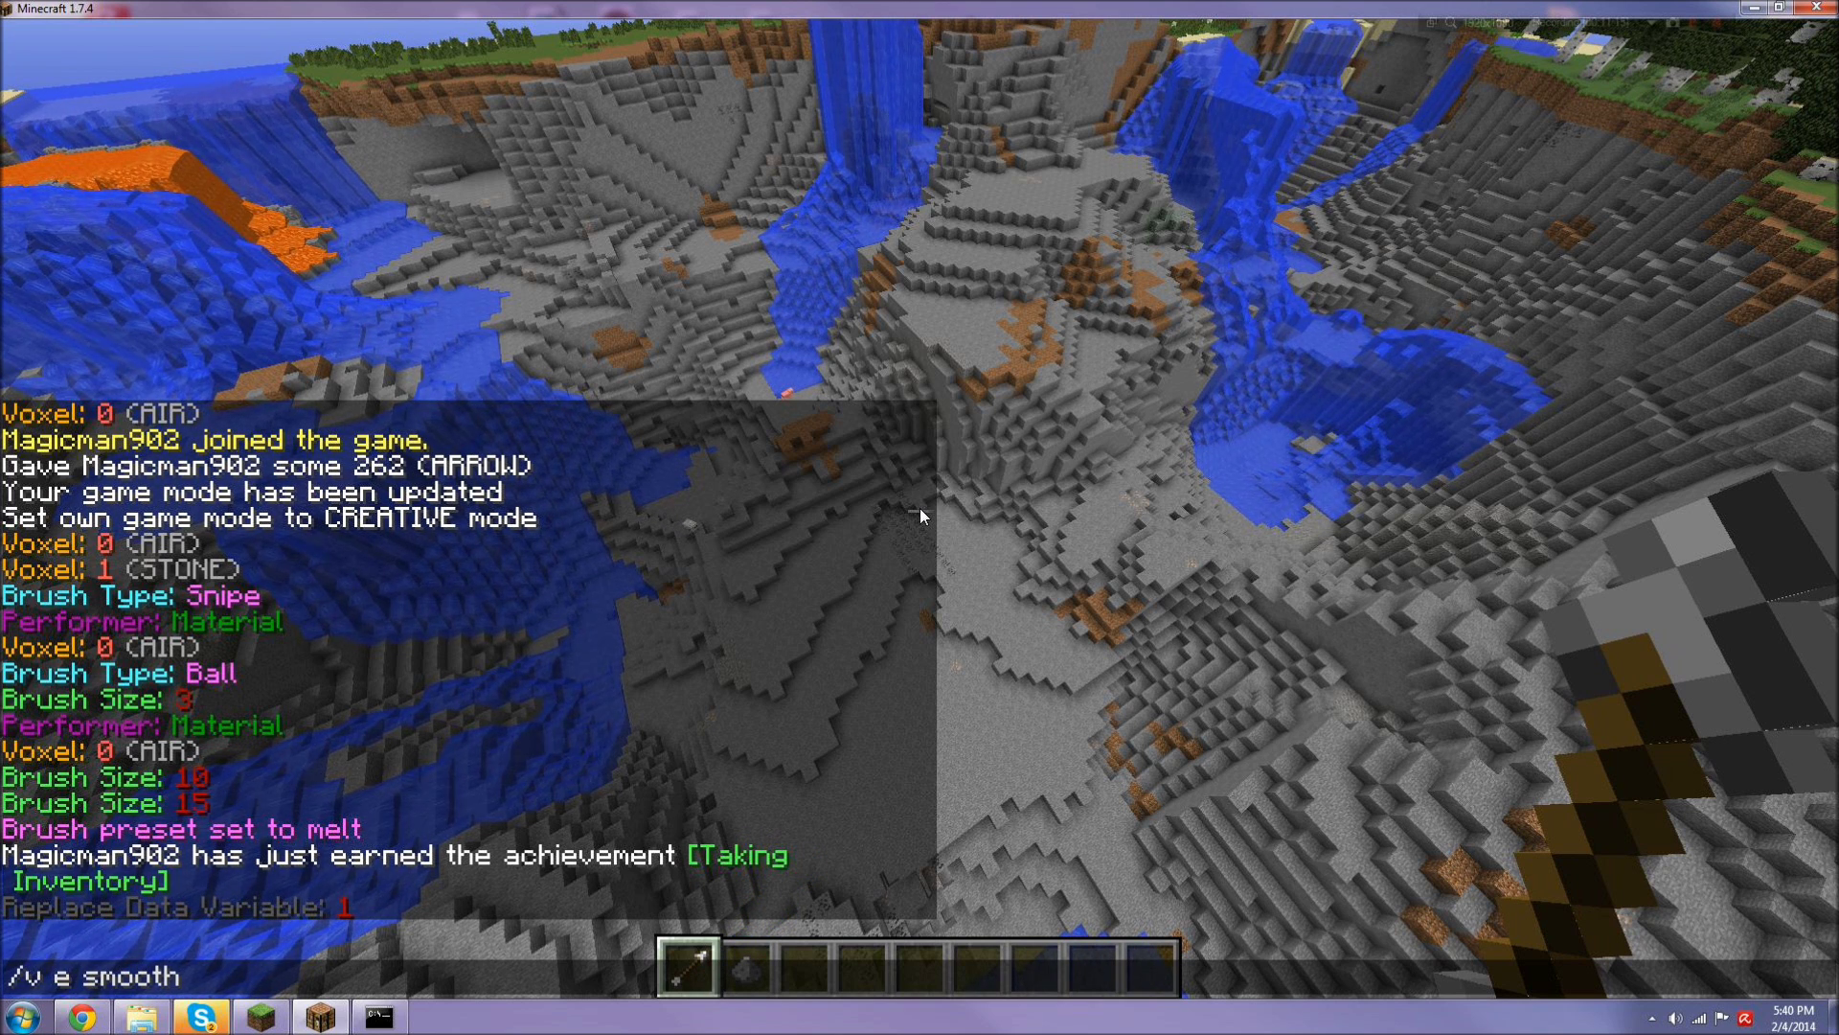
key("Return")
key("t")
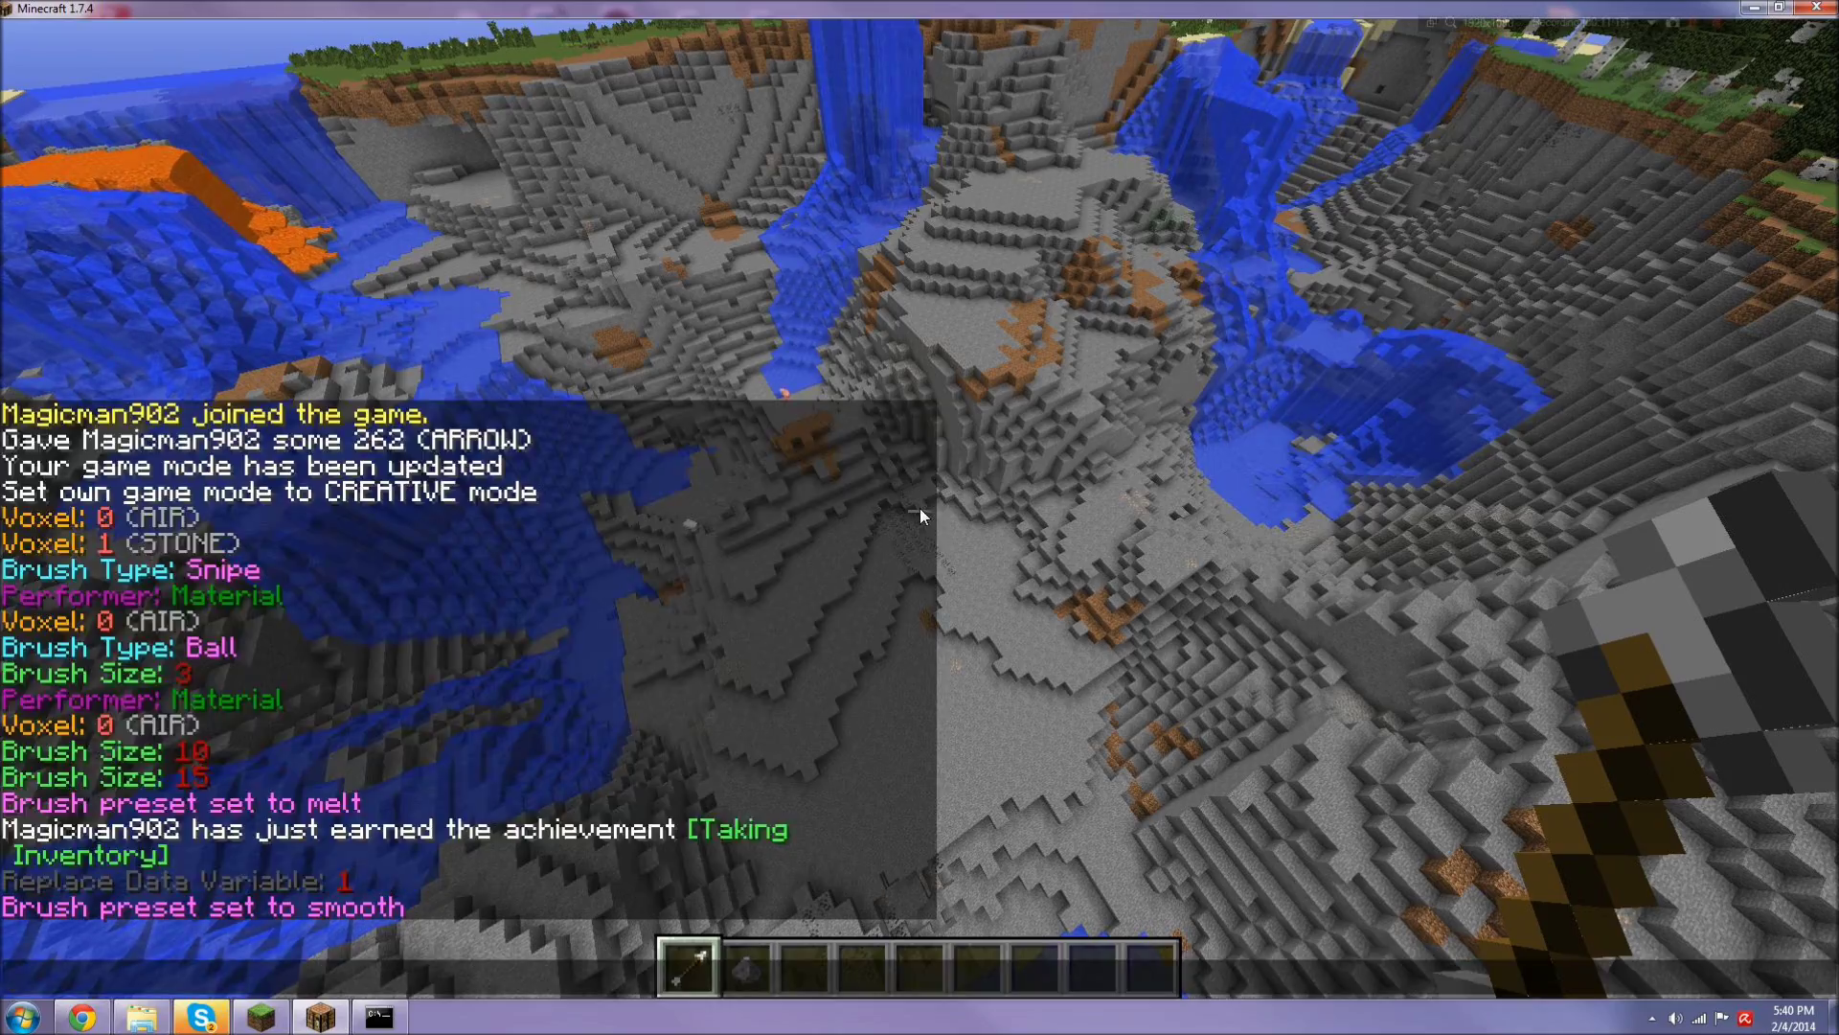
key("Escape")
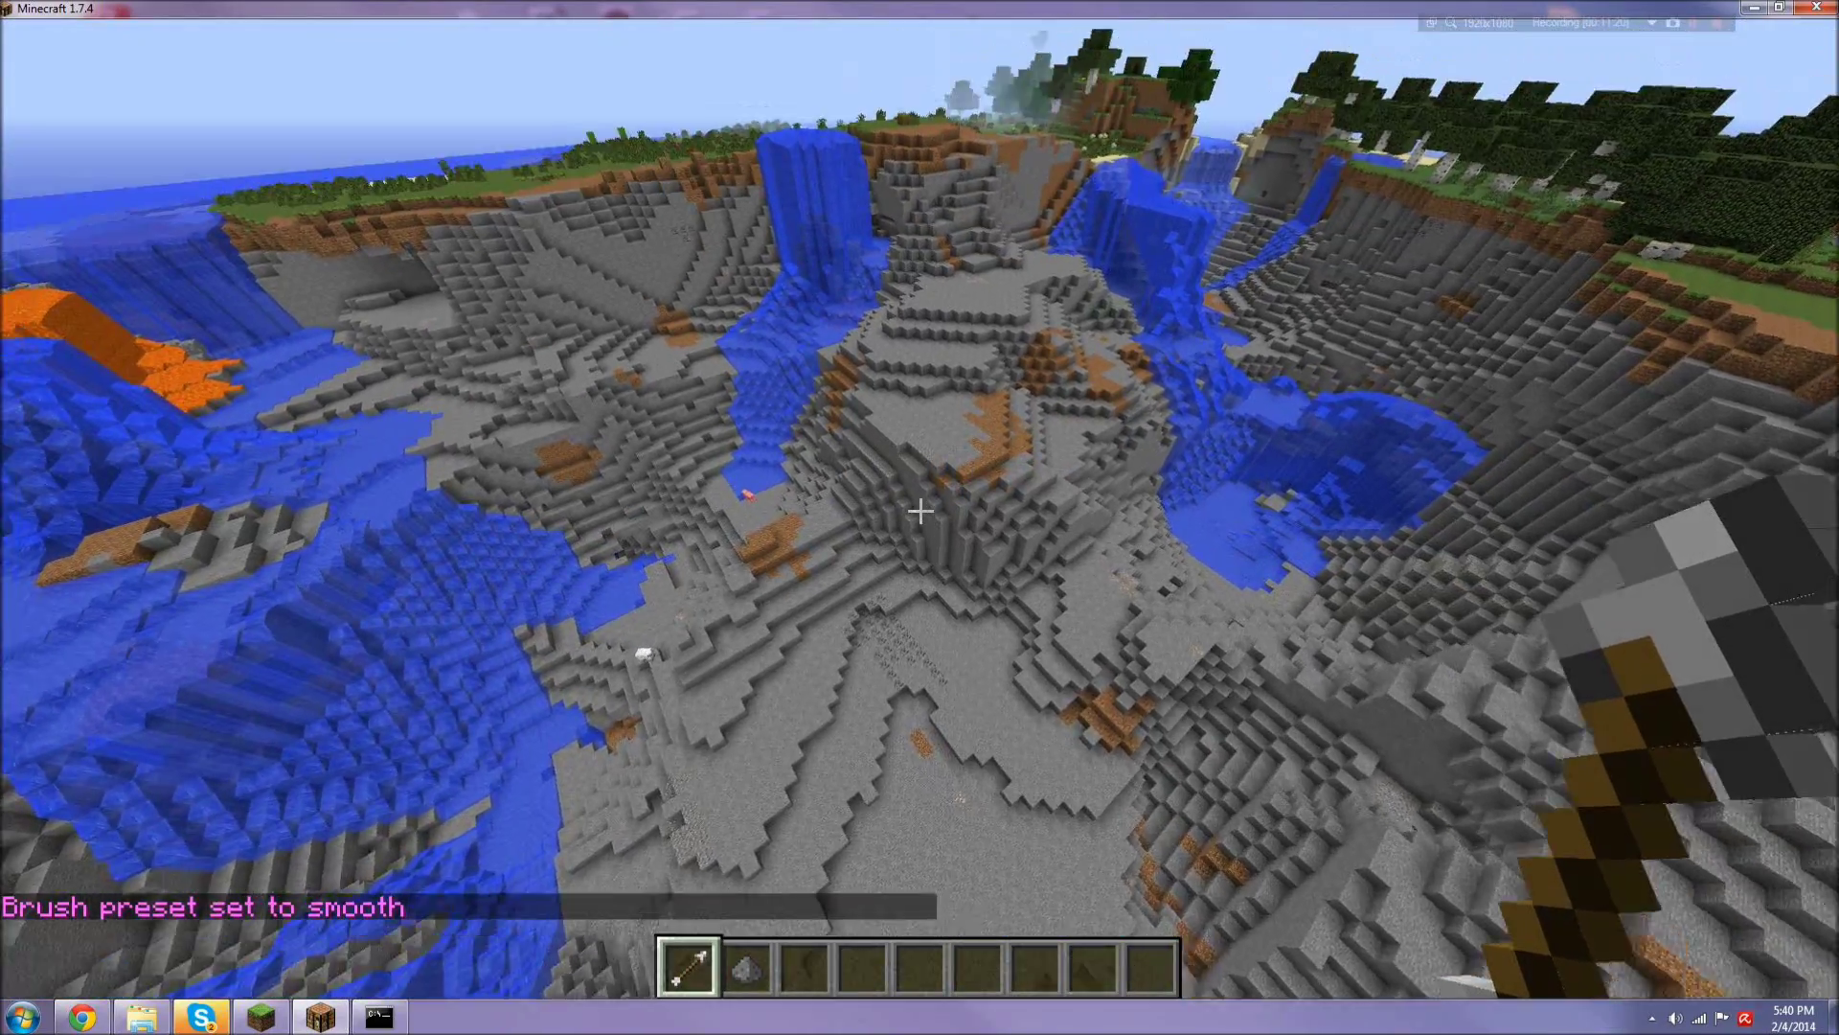
Step: Fly around the crater to survey its stone slopes, waterfalls and rim from several sides
key("a")
key("a")
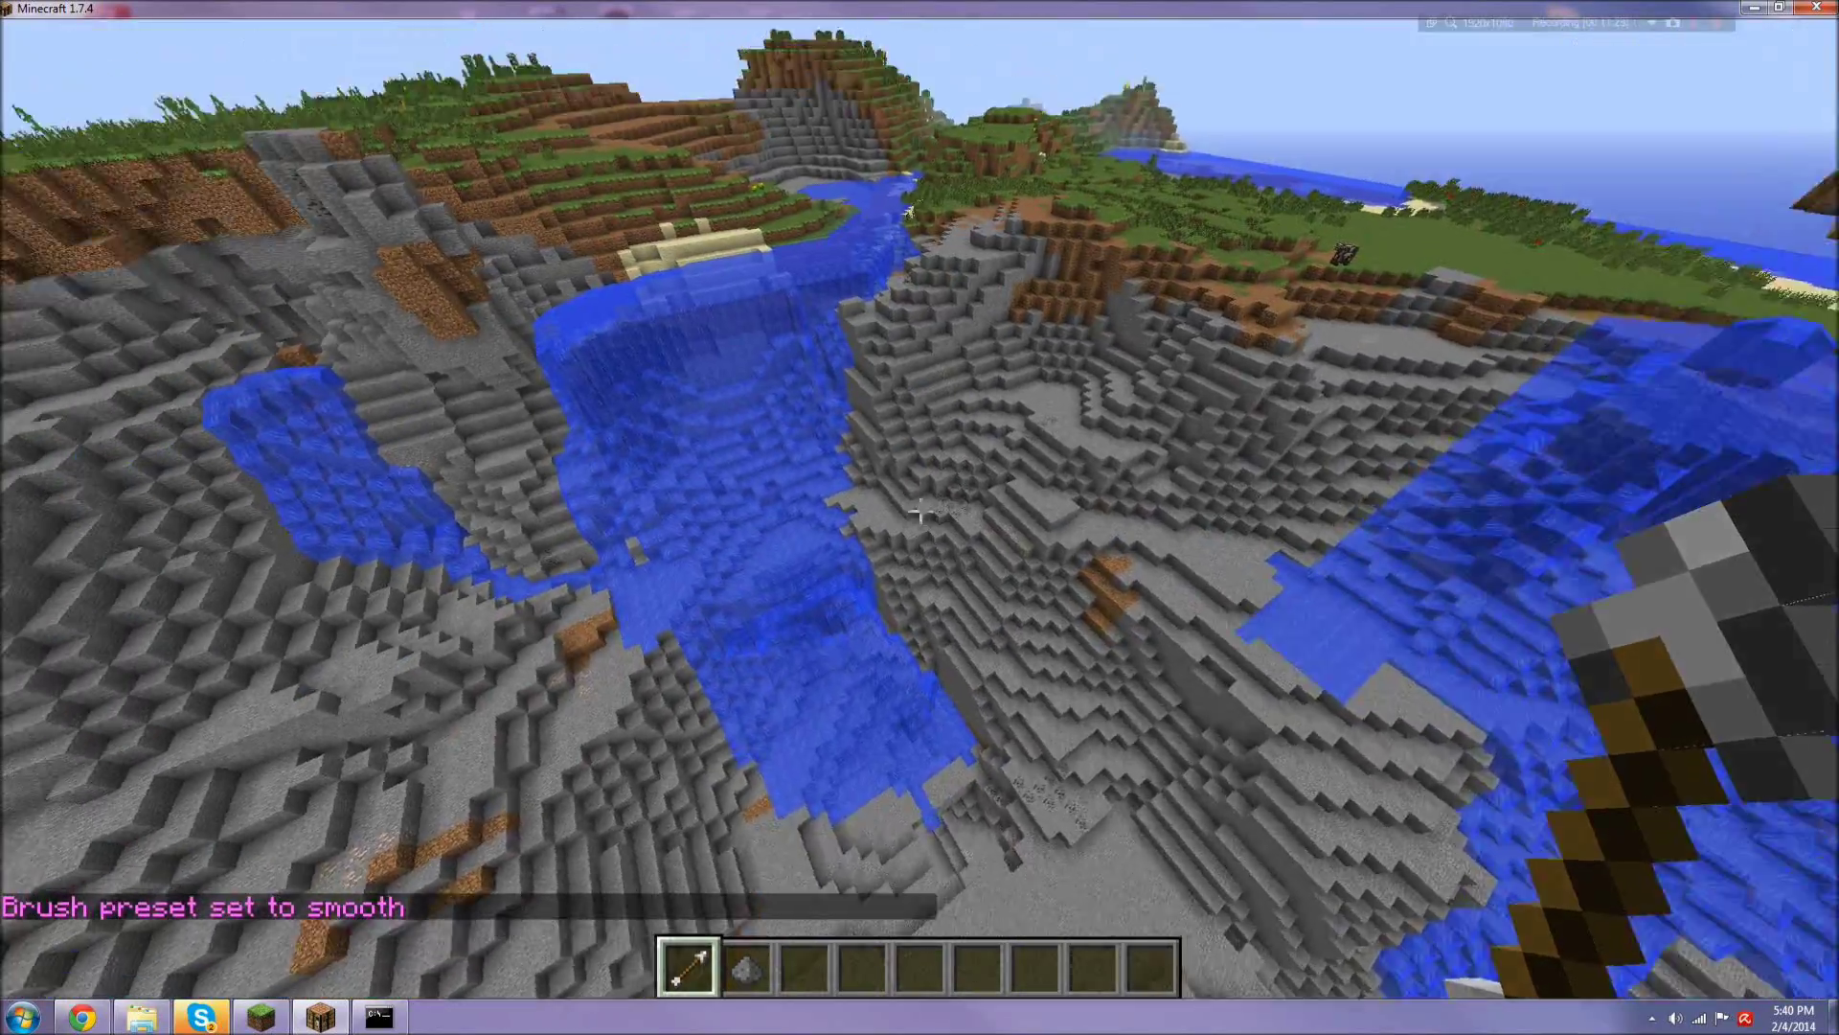
key("w")
key("w")
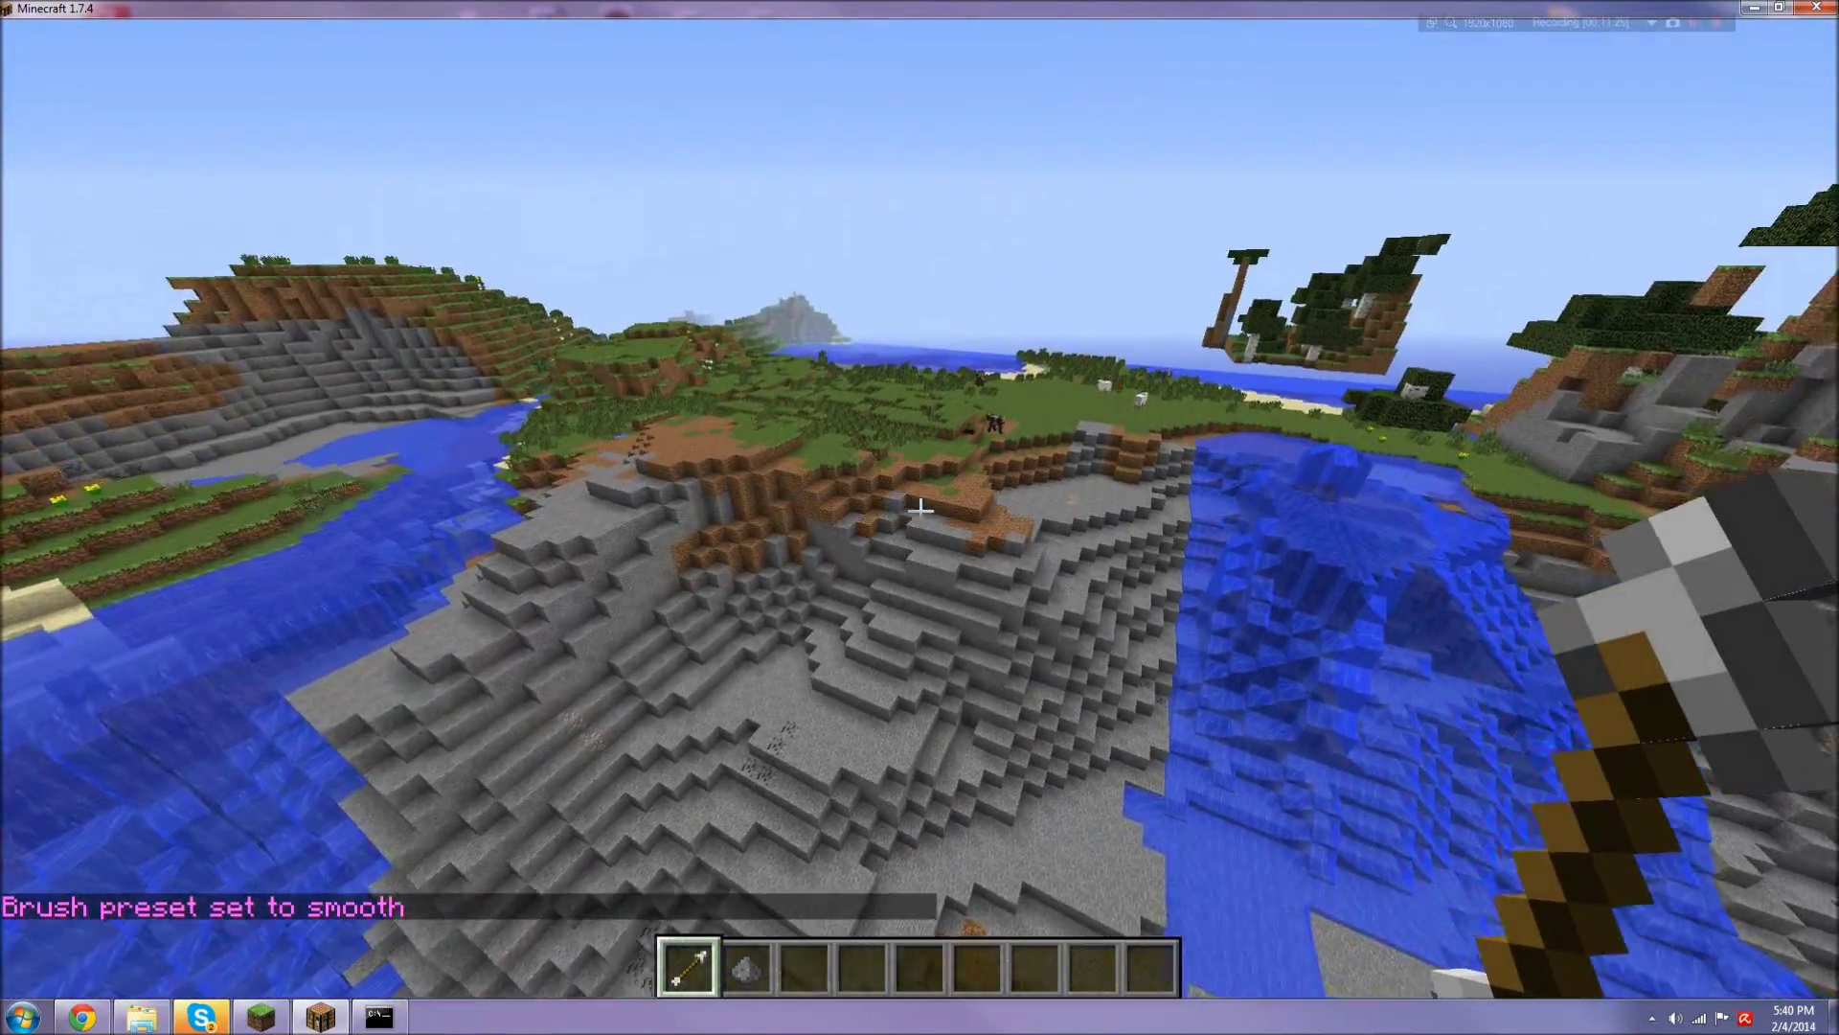
key("w")
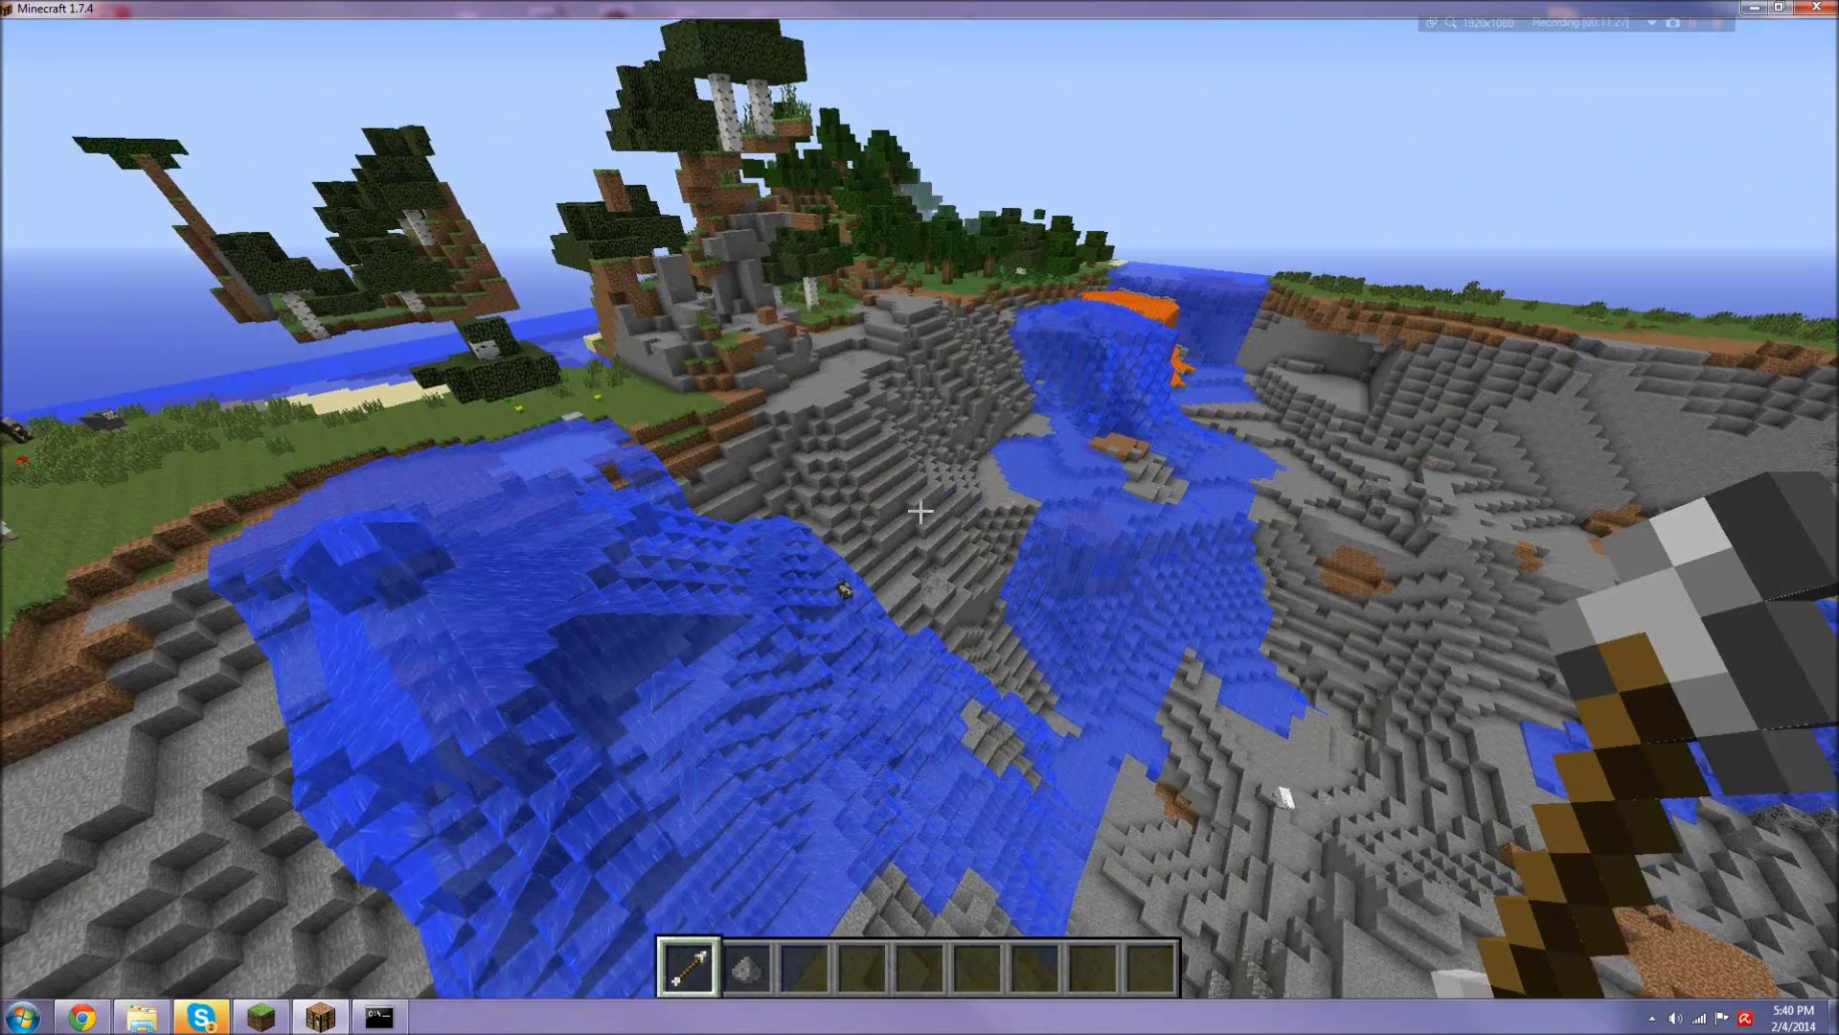
key("s")
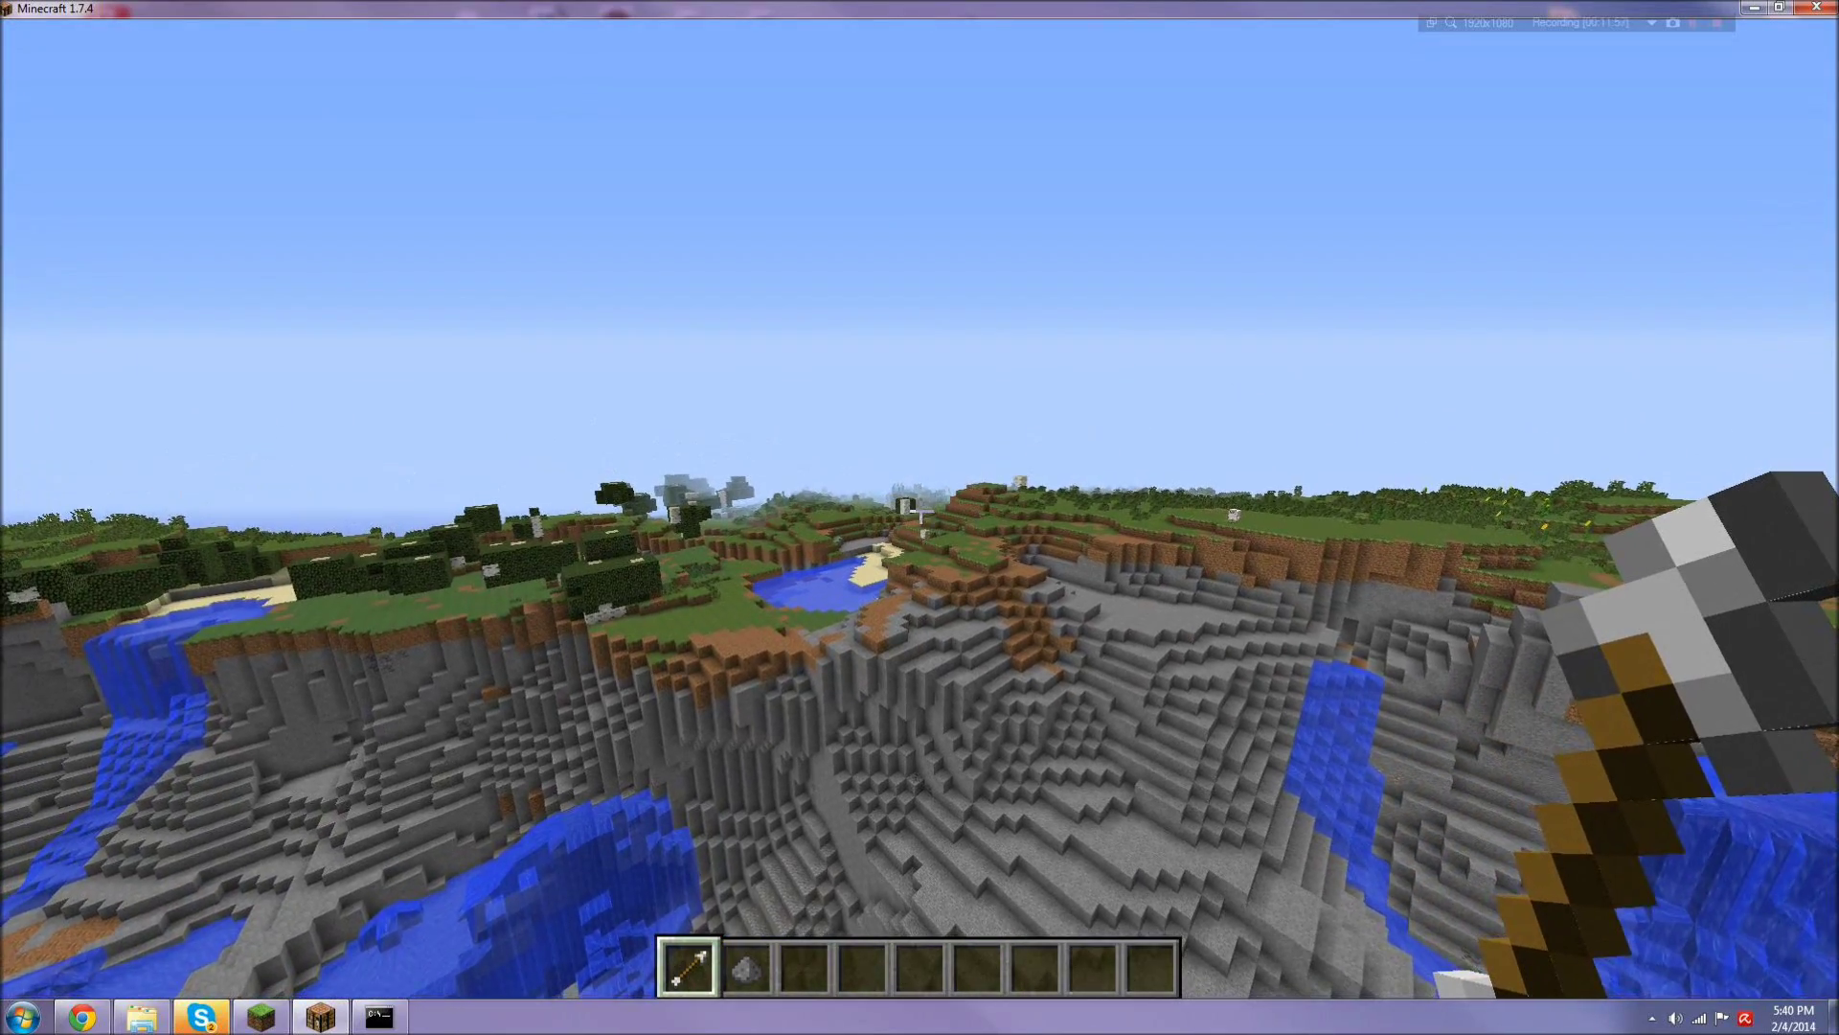
key("w")
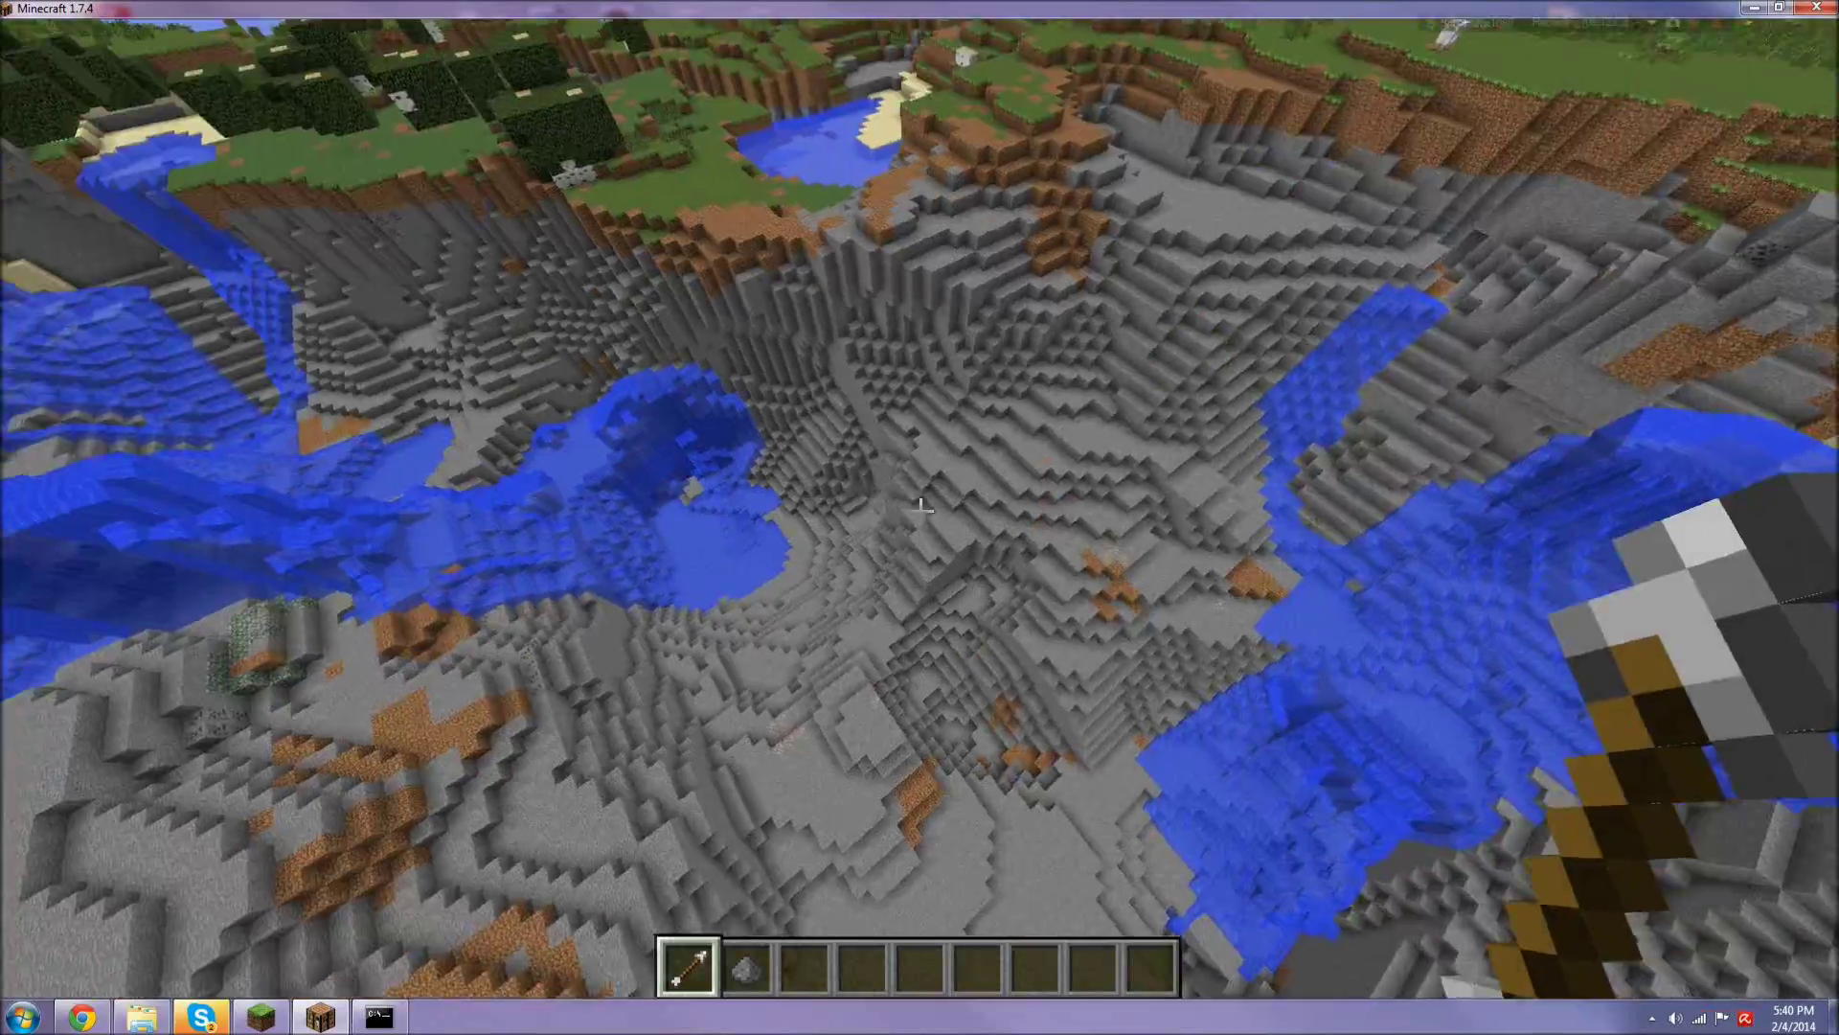
key("w")
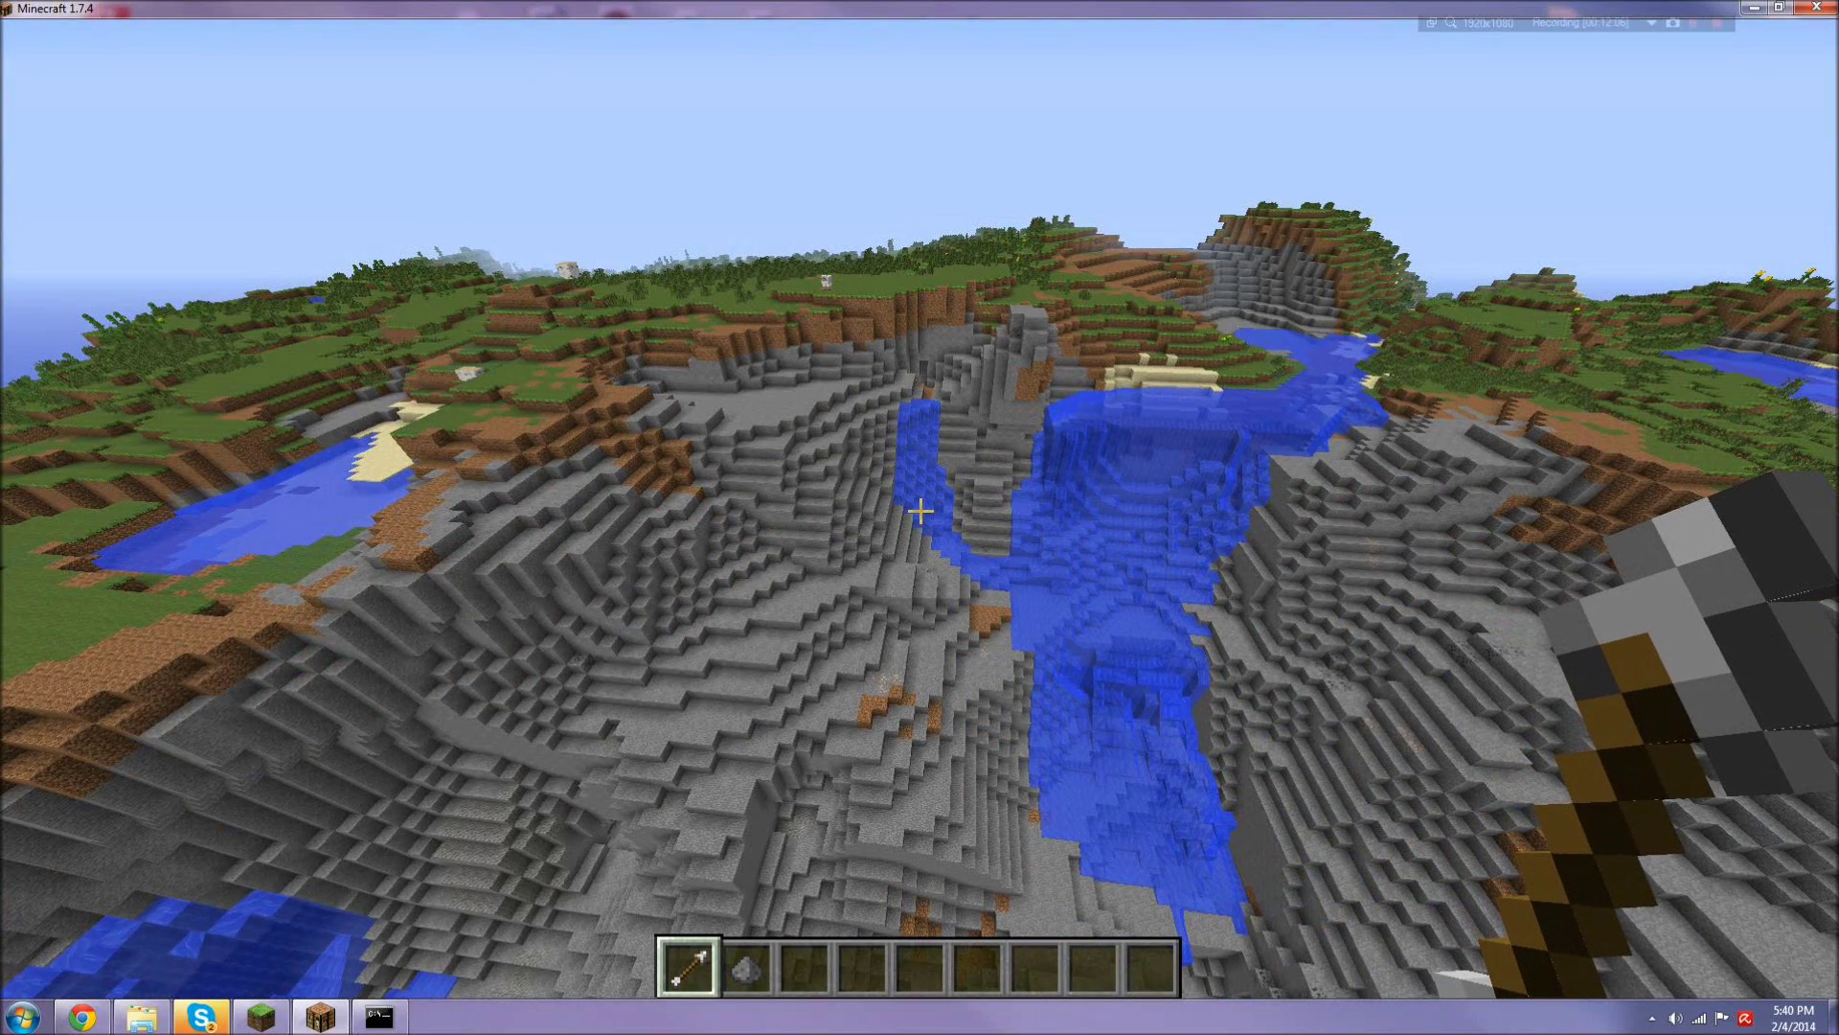
Step: Switch to the overlay brush with the command /b overlay
key("slash")
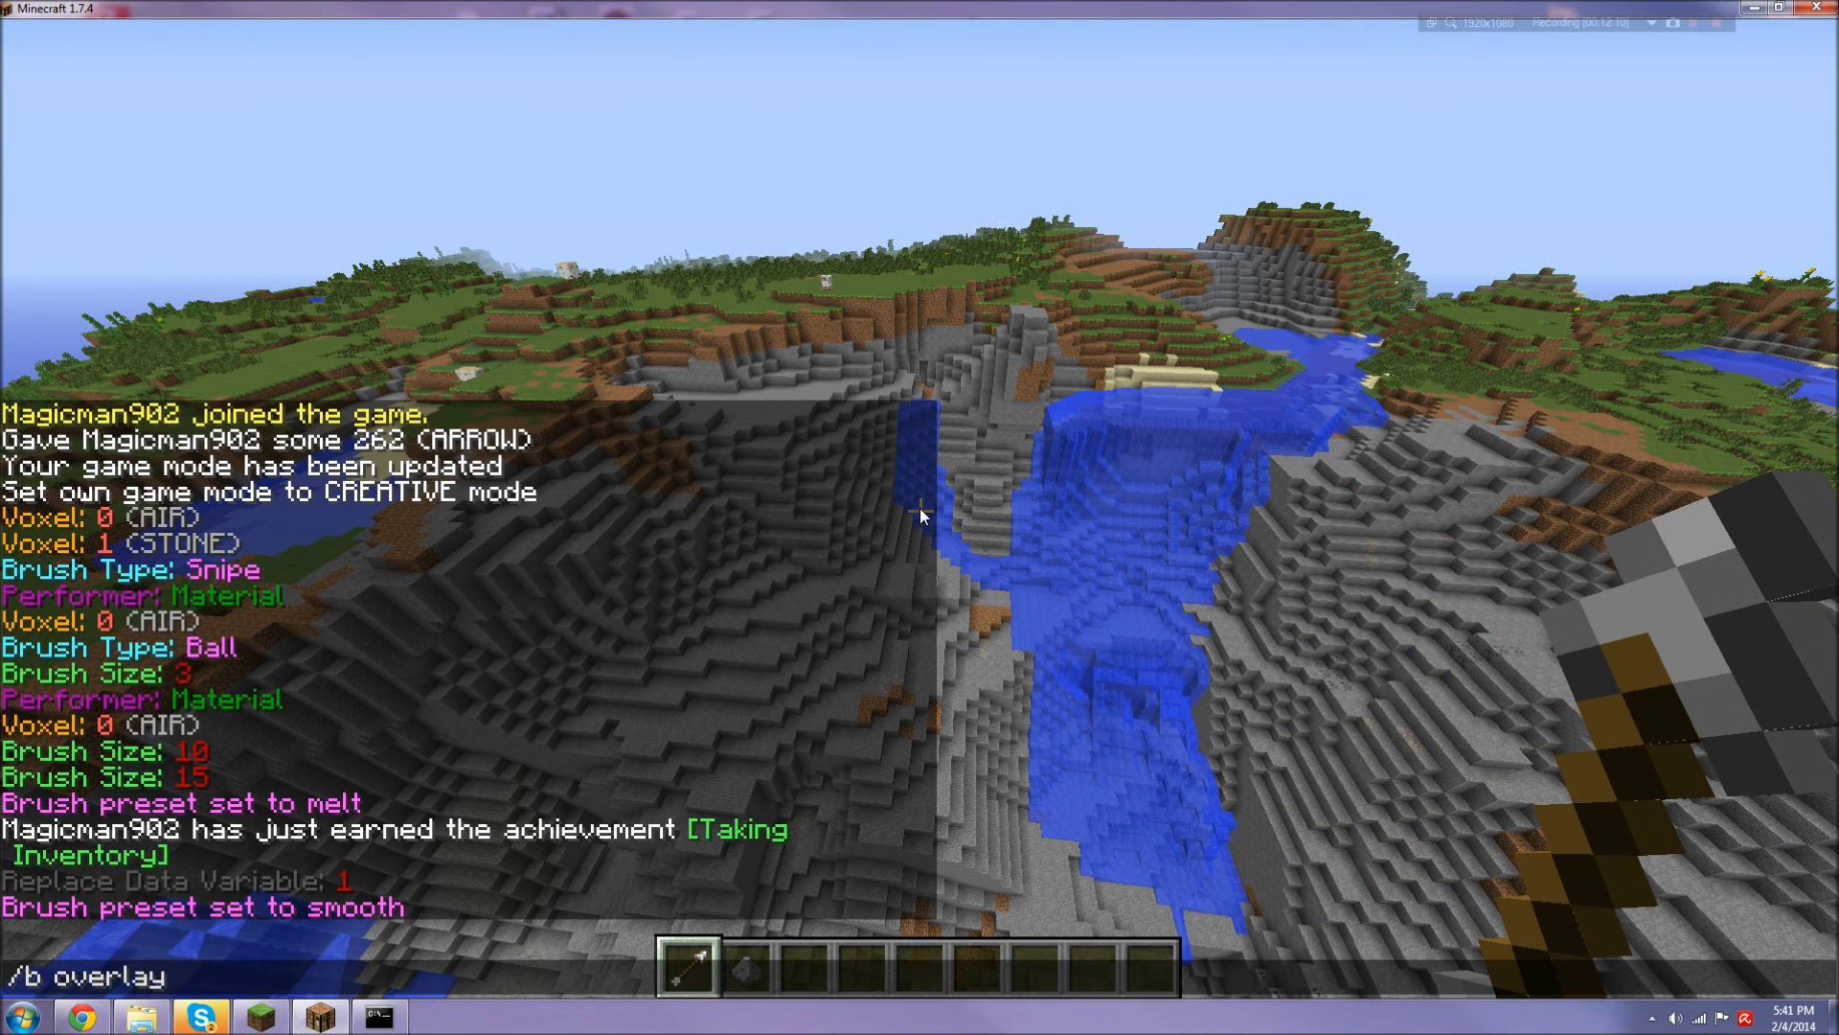
key("Return")
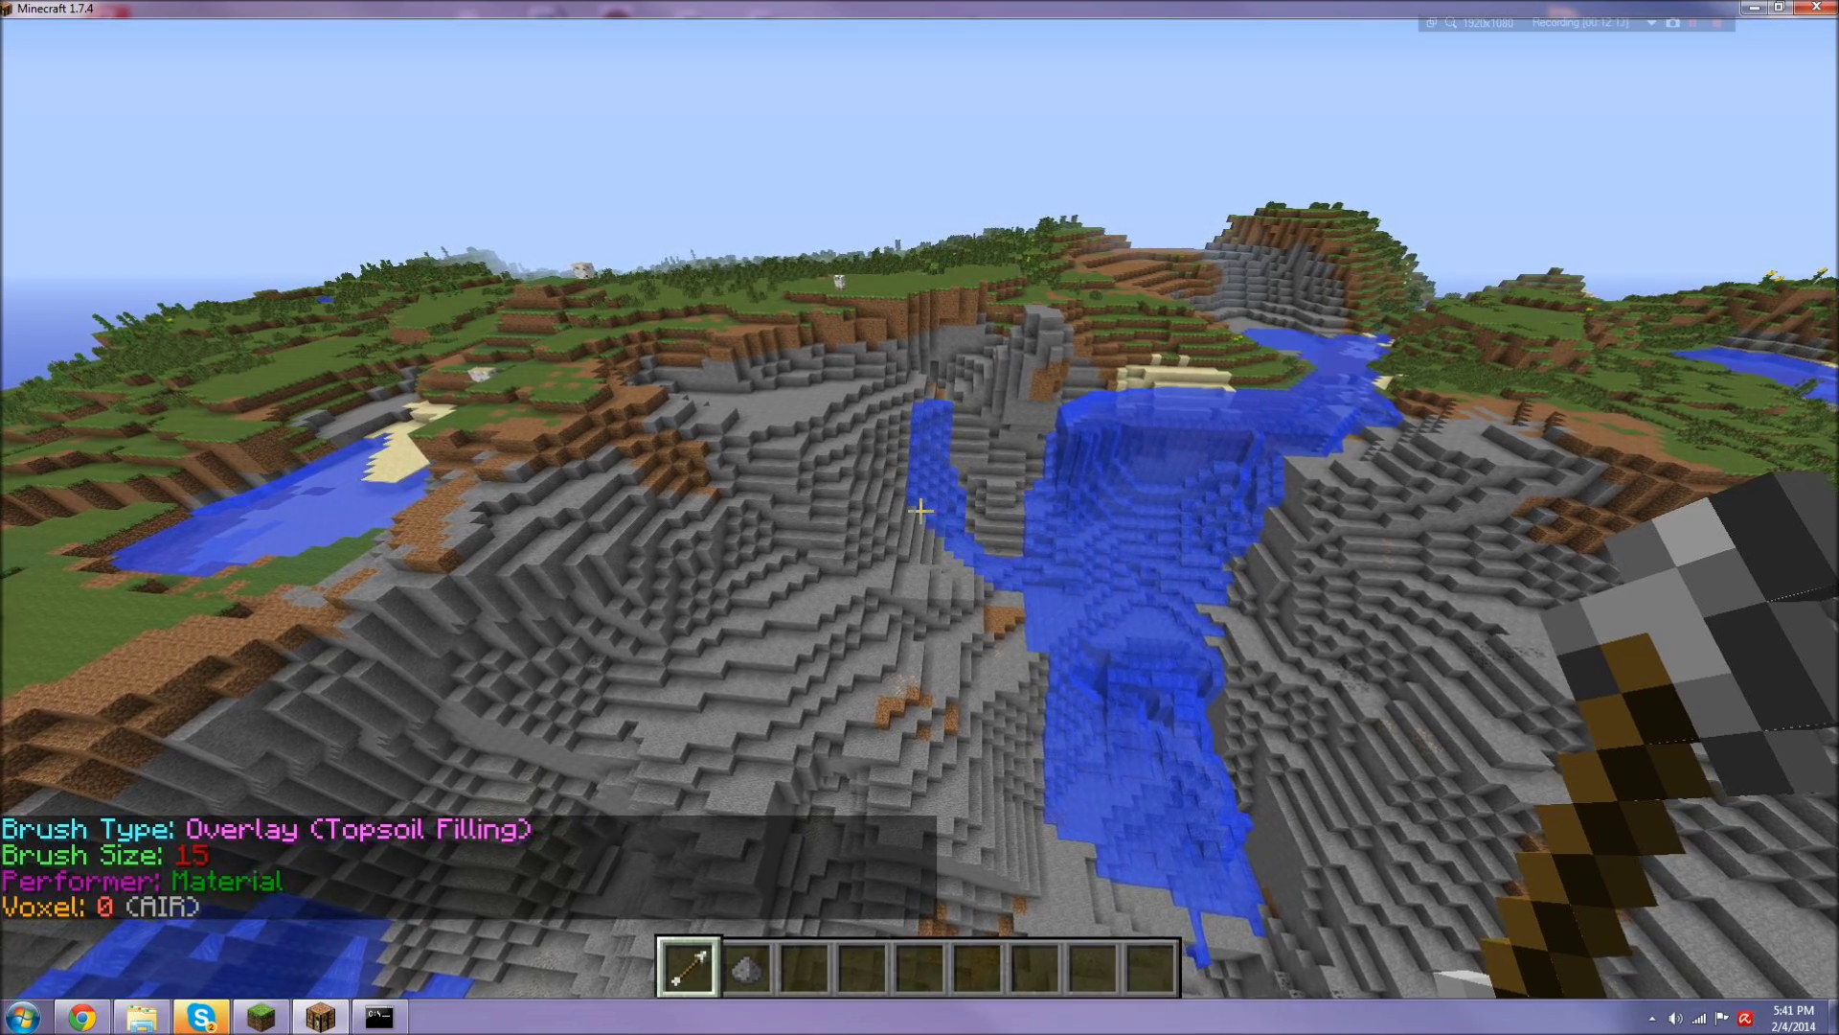
Step: Try the overlay brush with air on the rocky slope, and undo its strokes with /u and /u 5
key("w")
right_click(920, 510)
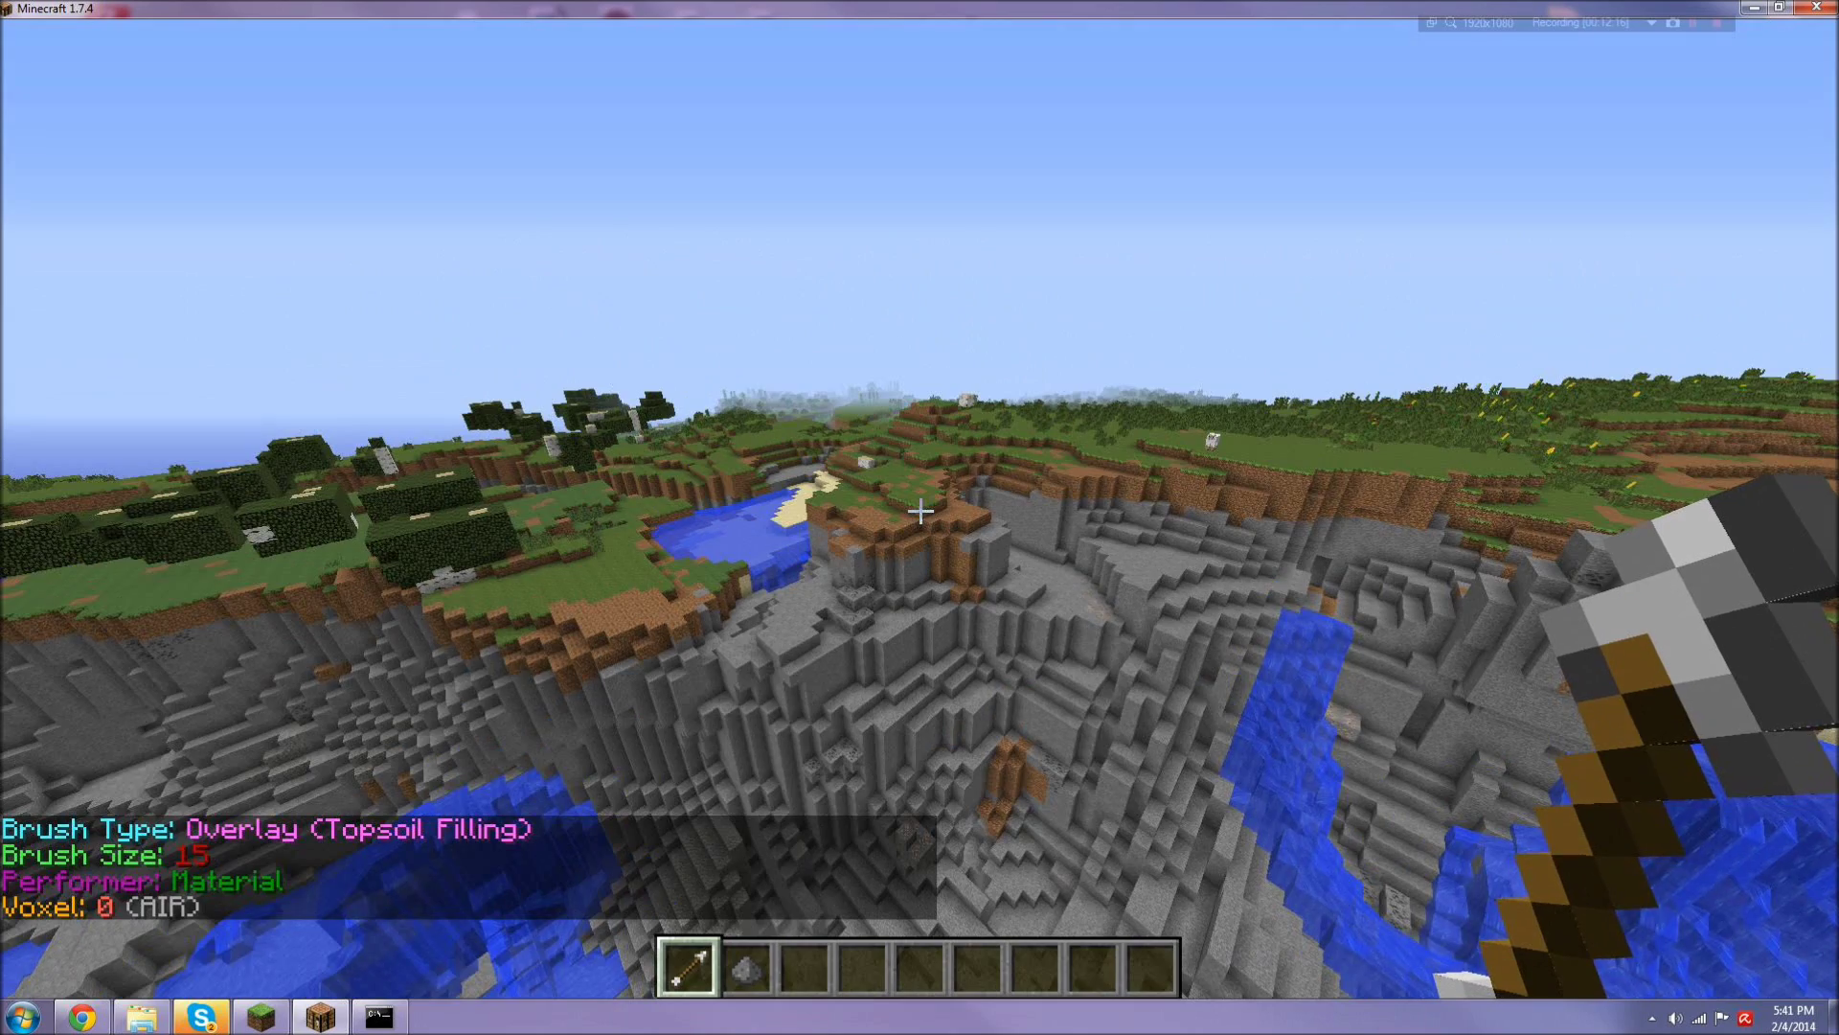
key("slash")
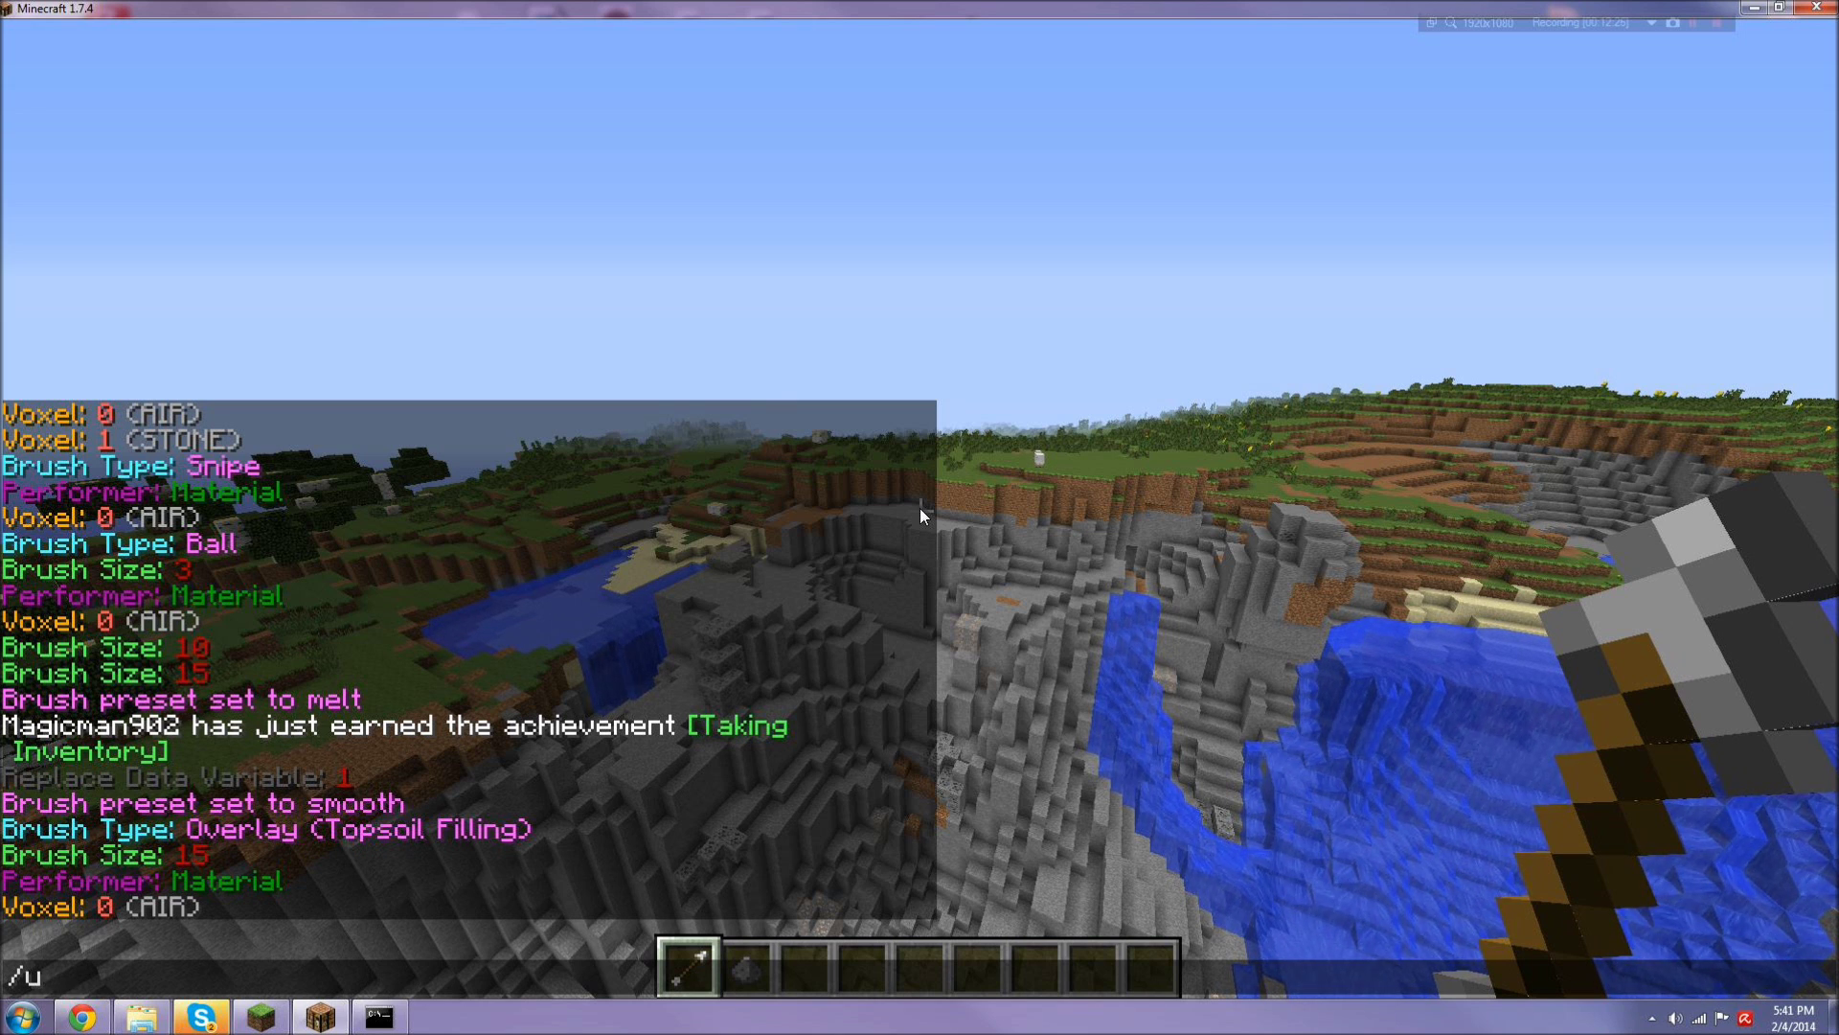
key("Return")
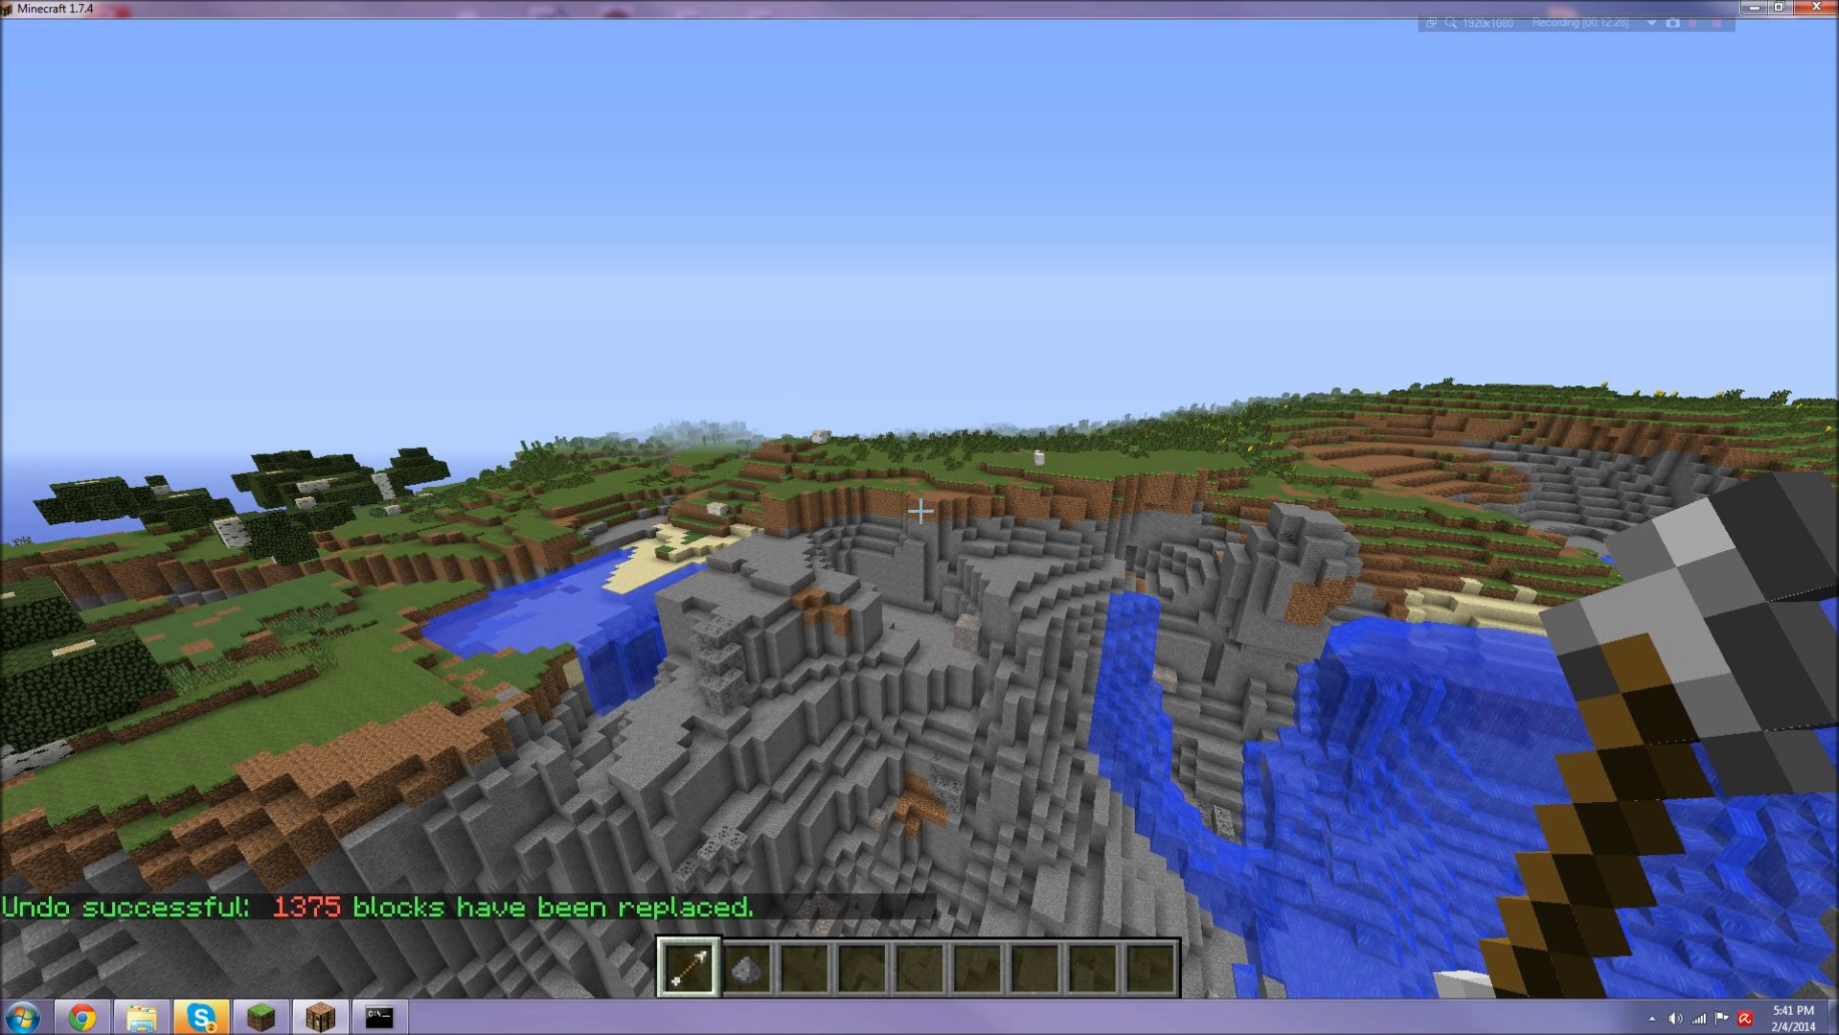
key("t")
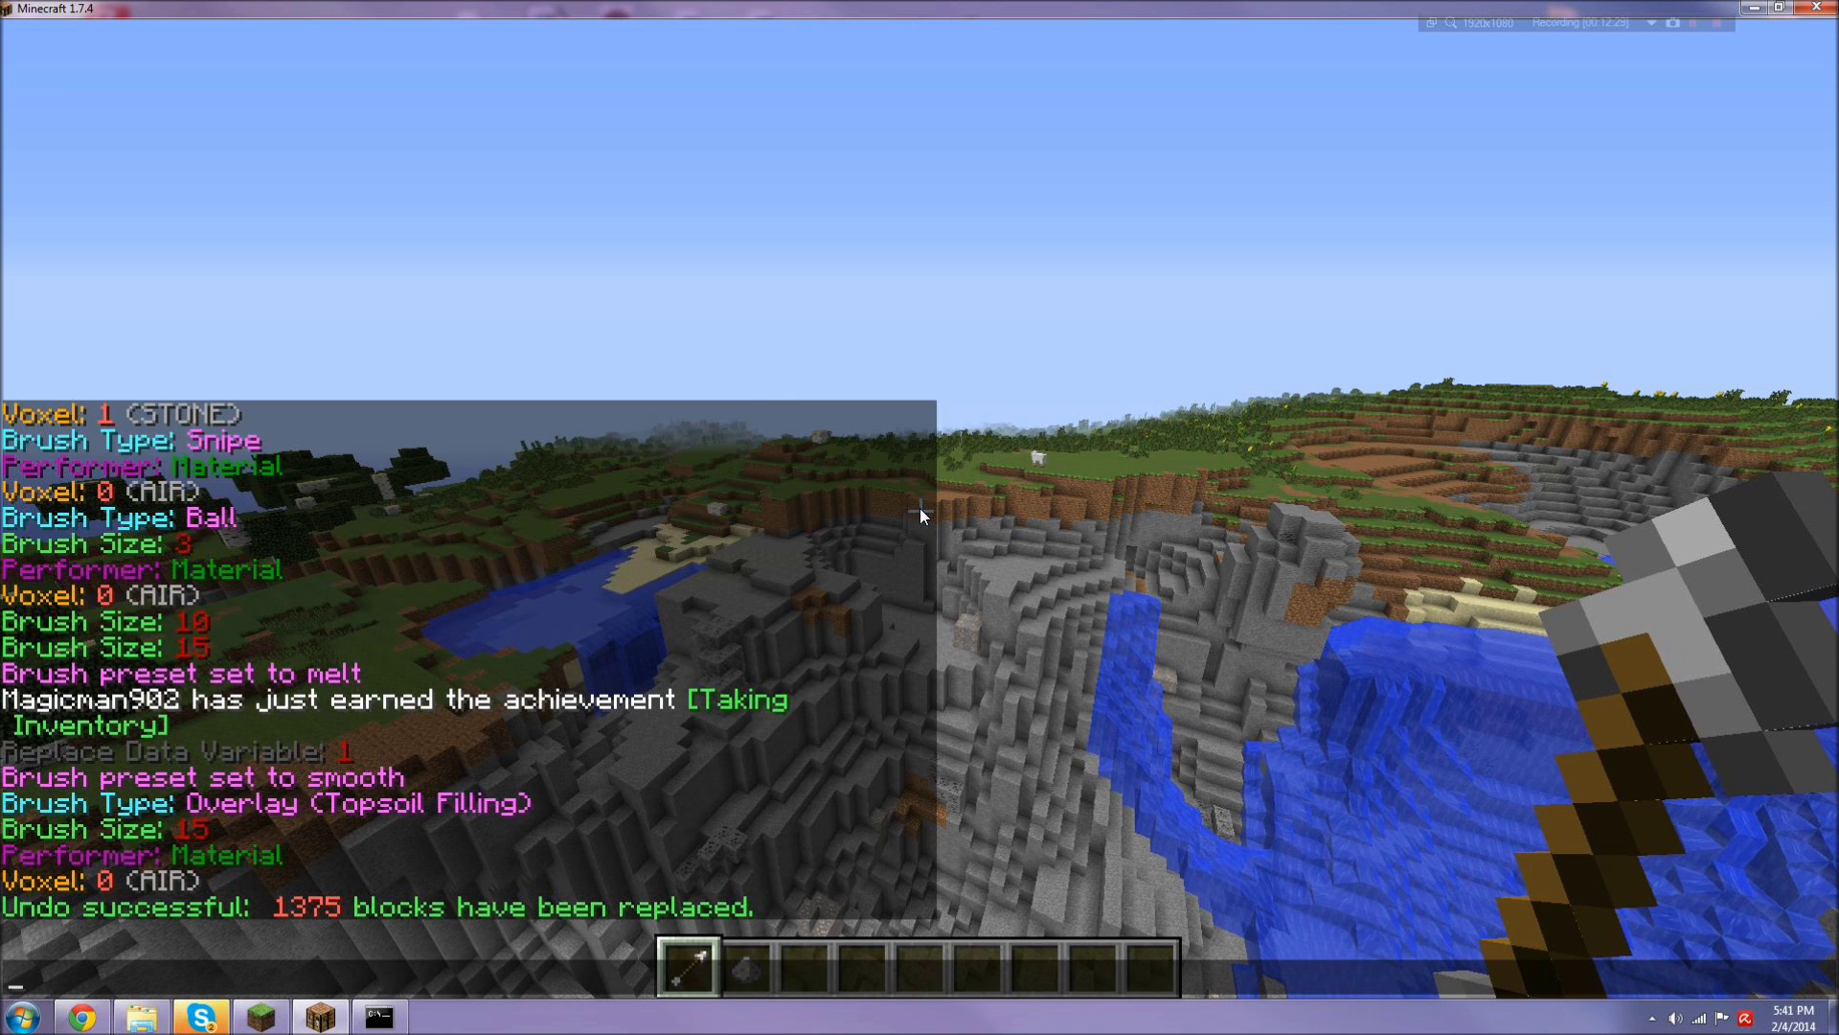
type("/u 5")
key("Return")
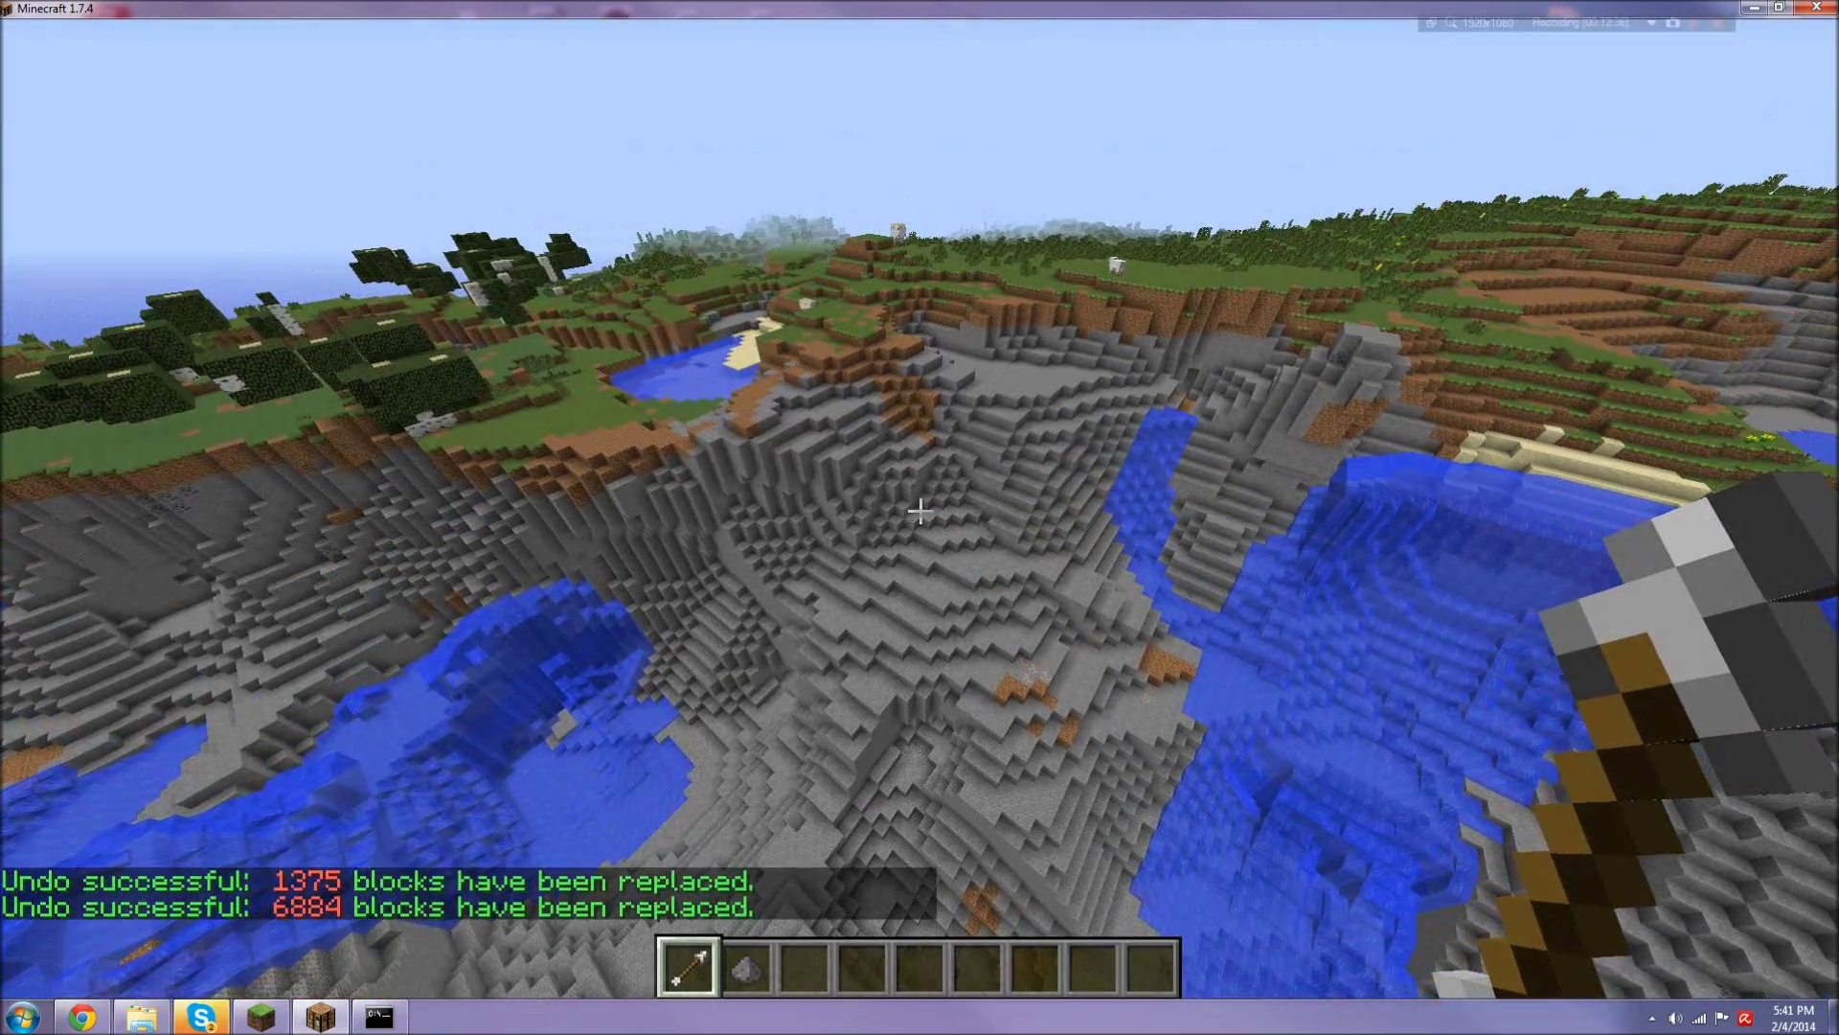
Step: Set the voxel material to grass with the command /v 2
key("slash")
type("v 2")
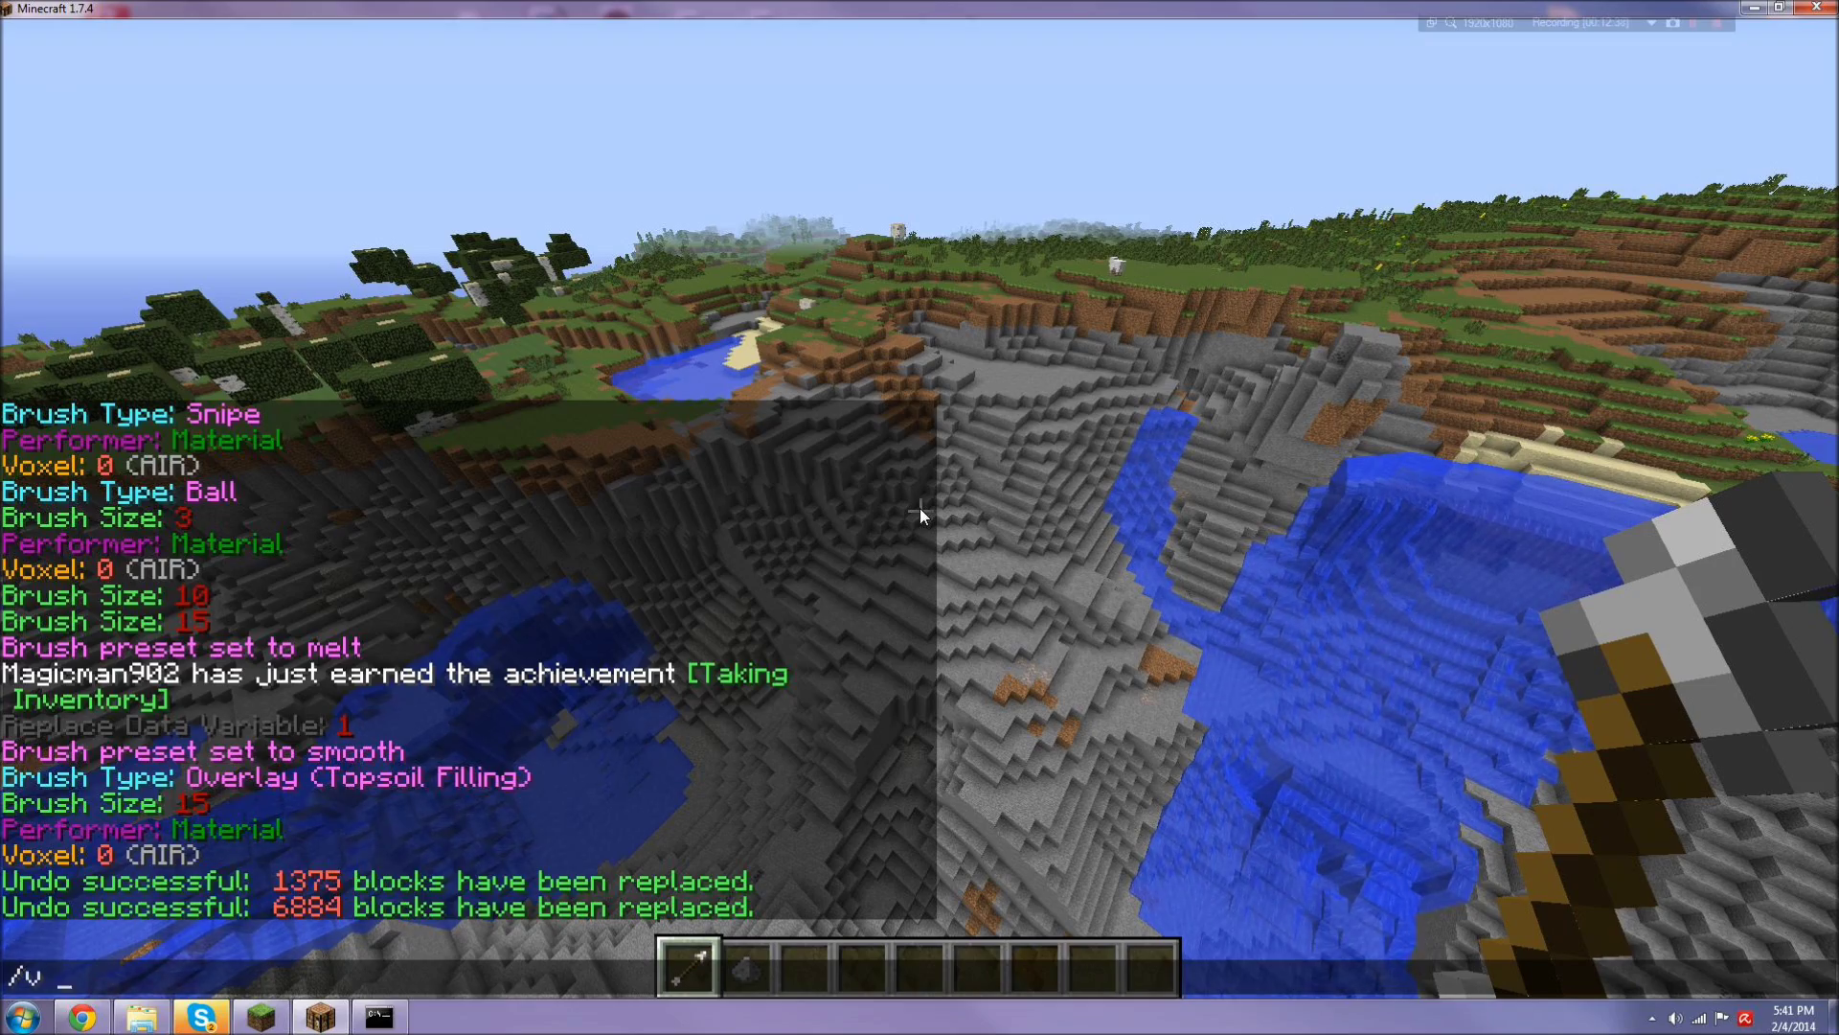
key("Return")
Step: Cover the bare stone slopes and floor of the crater with grass using the overlay brush
key("w")
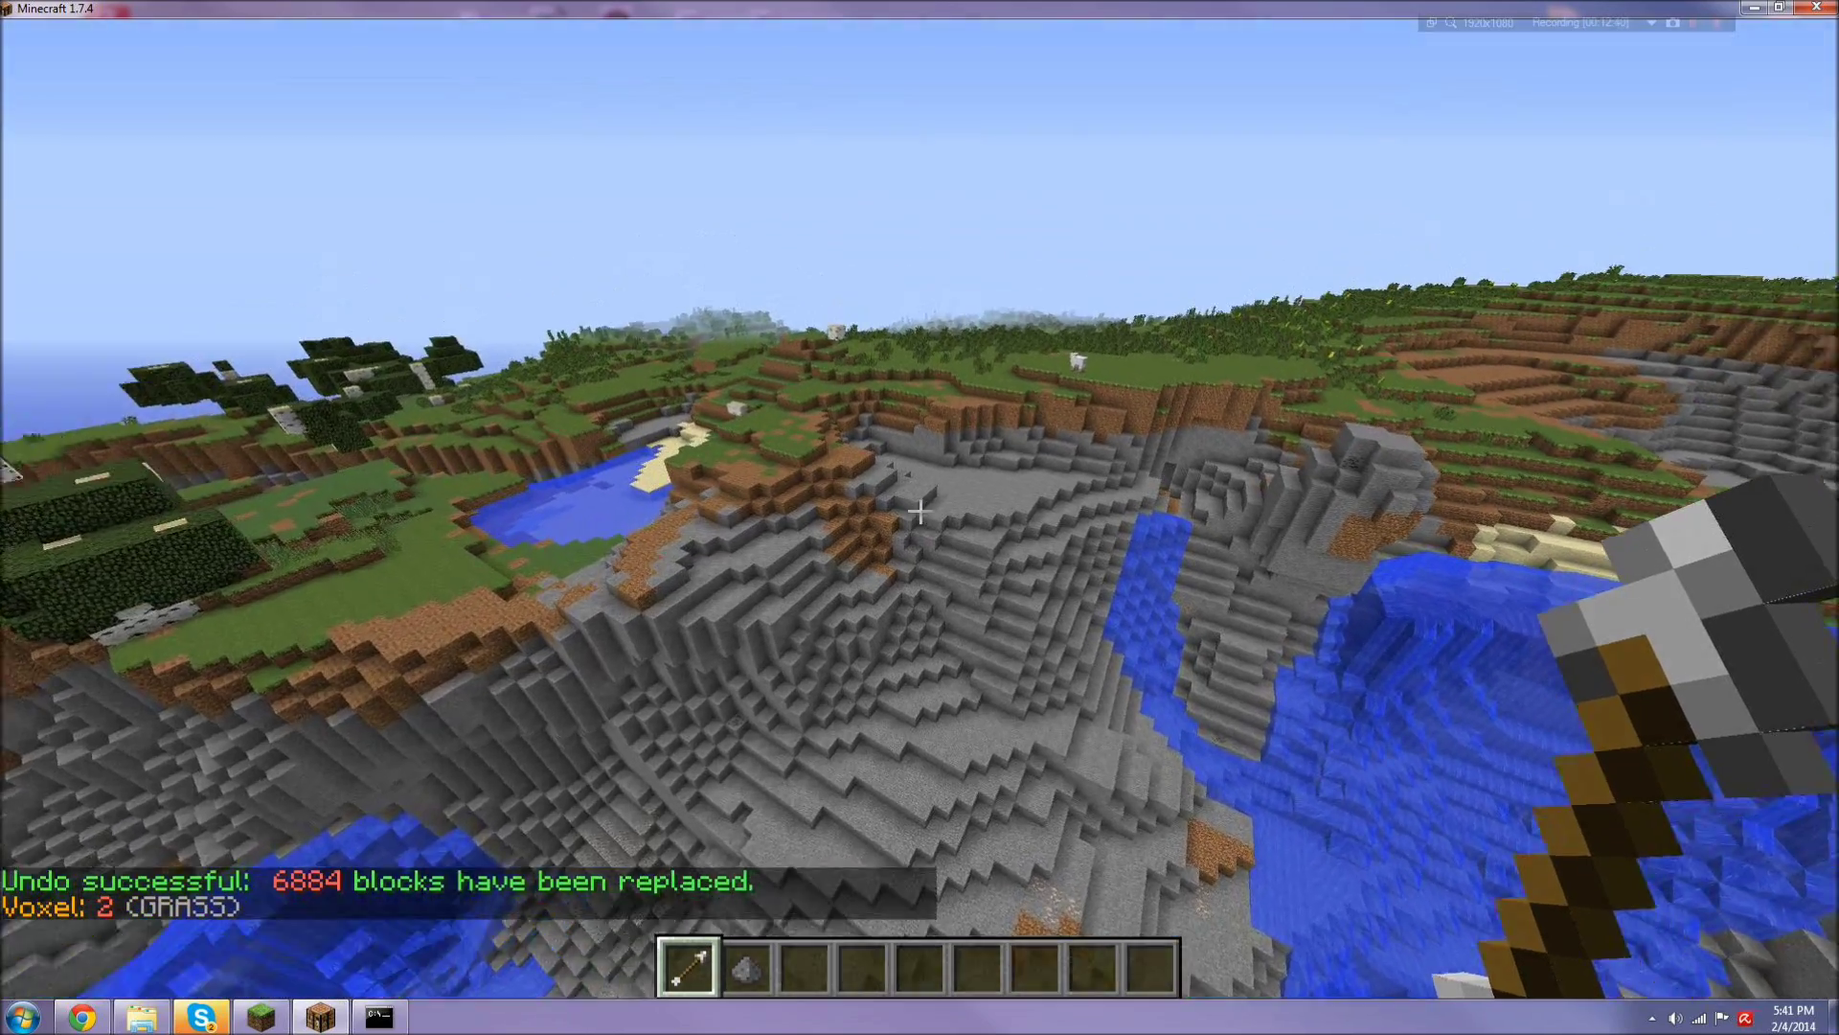
right_click(920, 511)
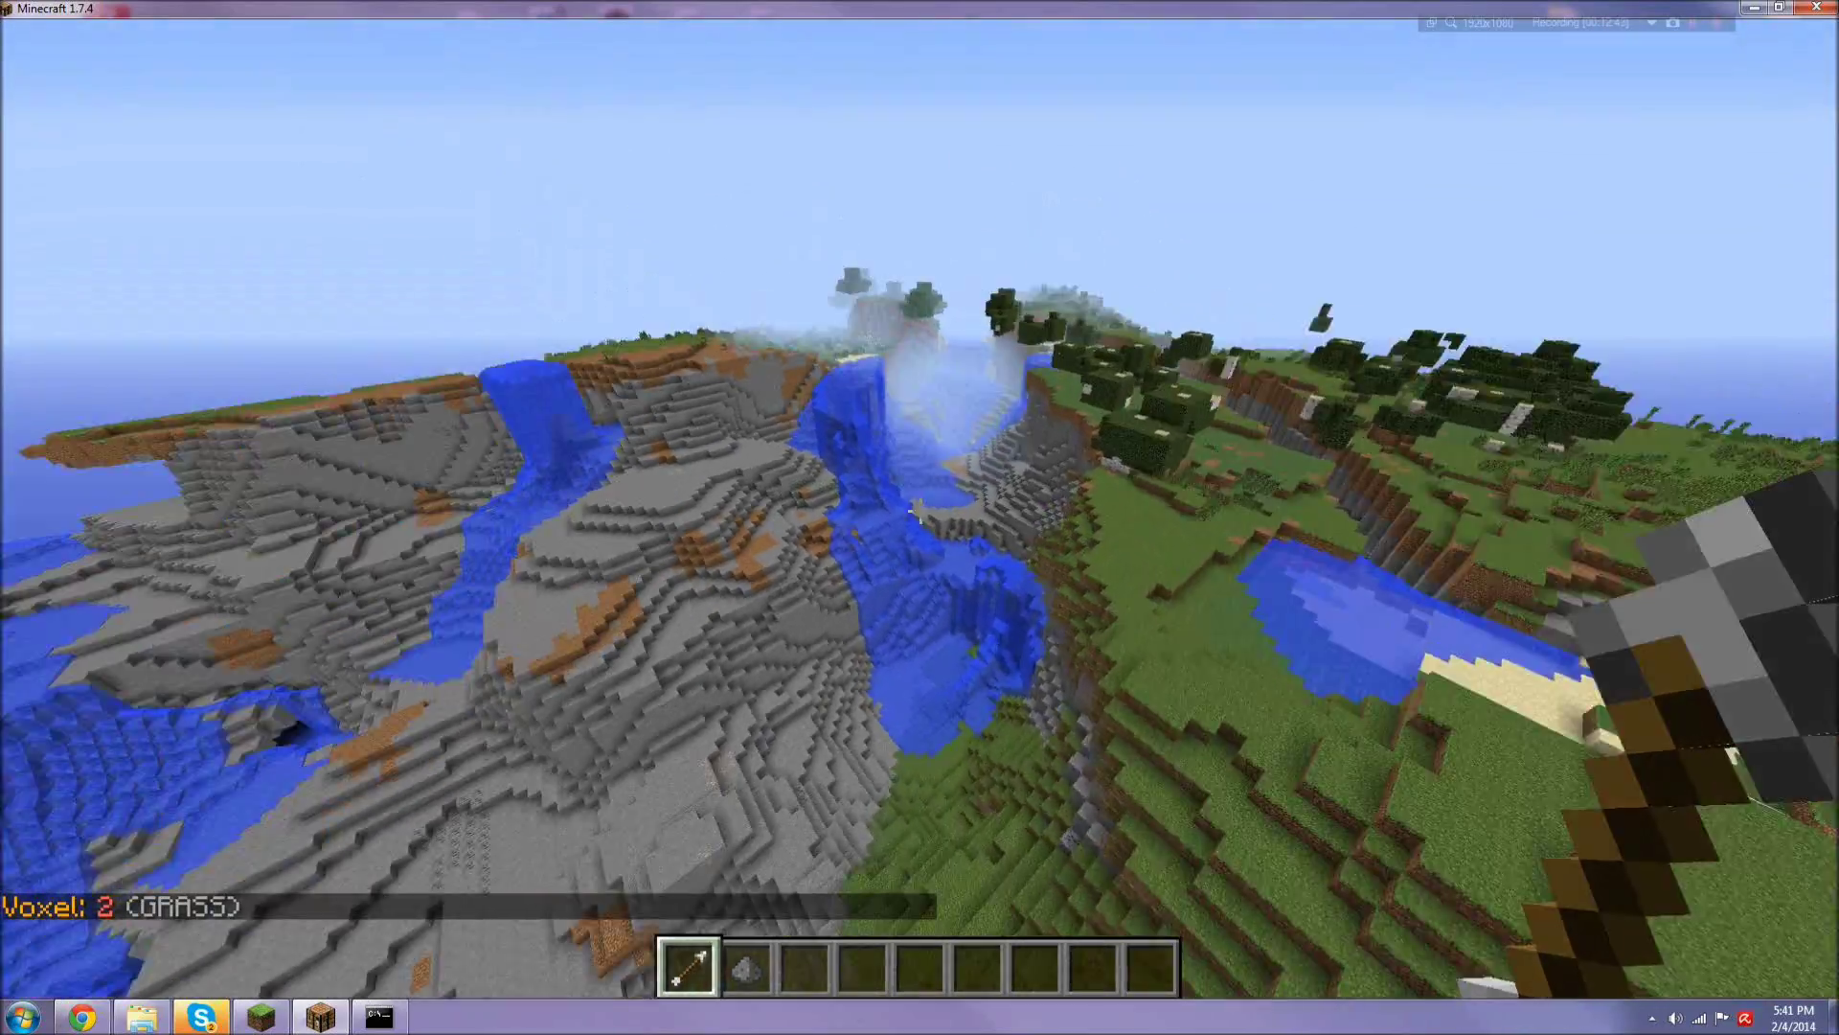
right_click(917, 510)
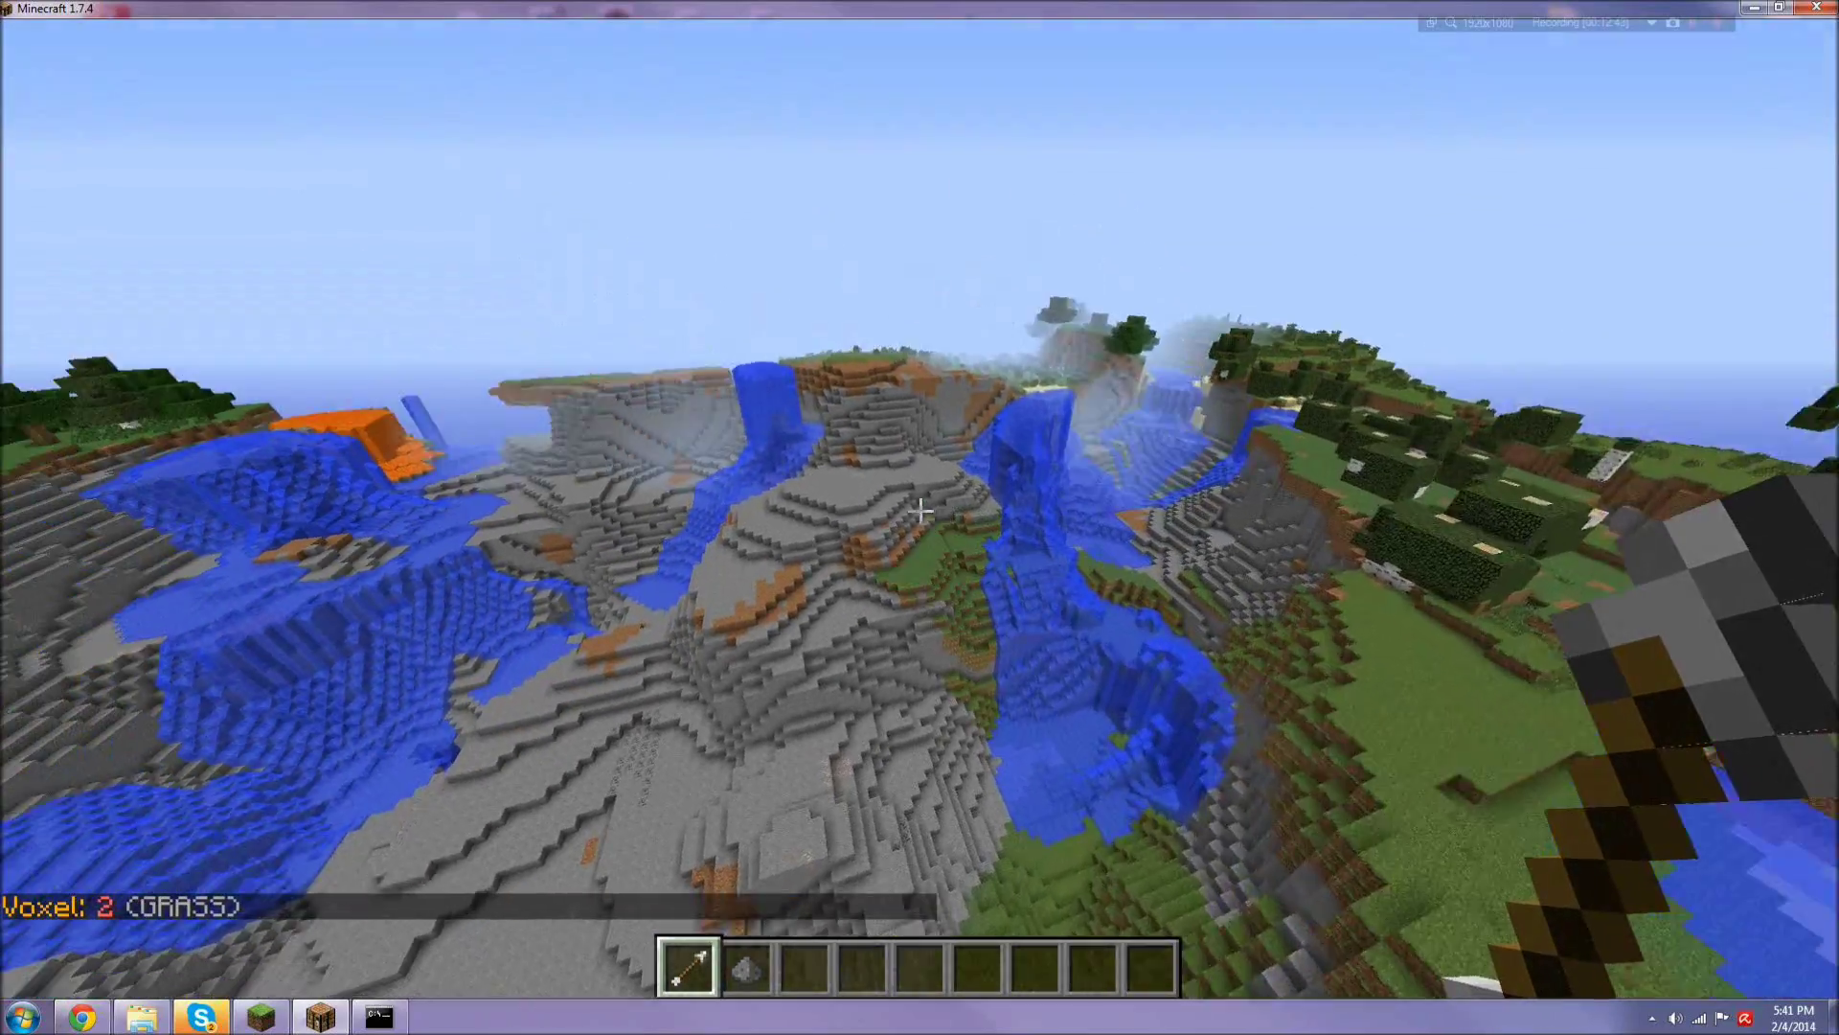
right_click(918, 510)
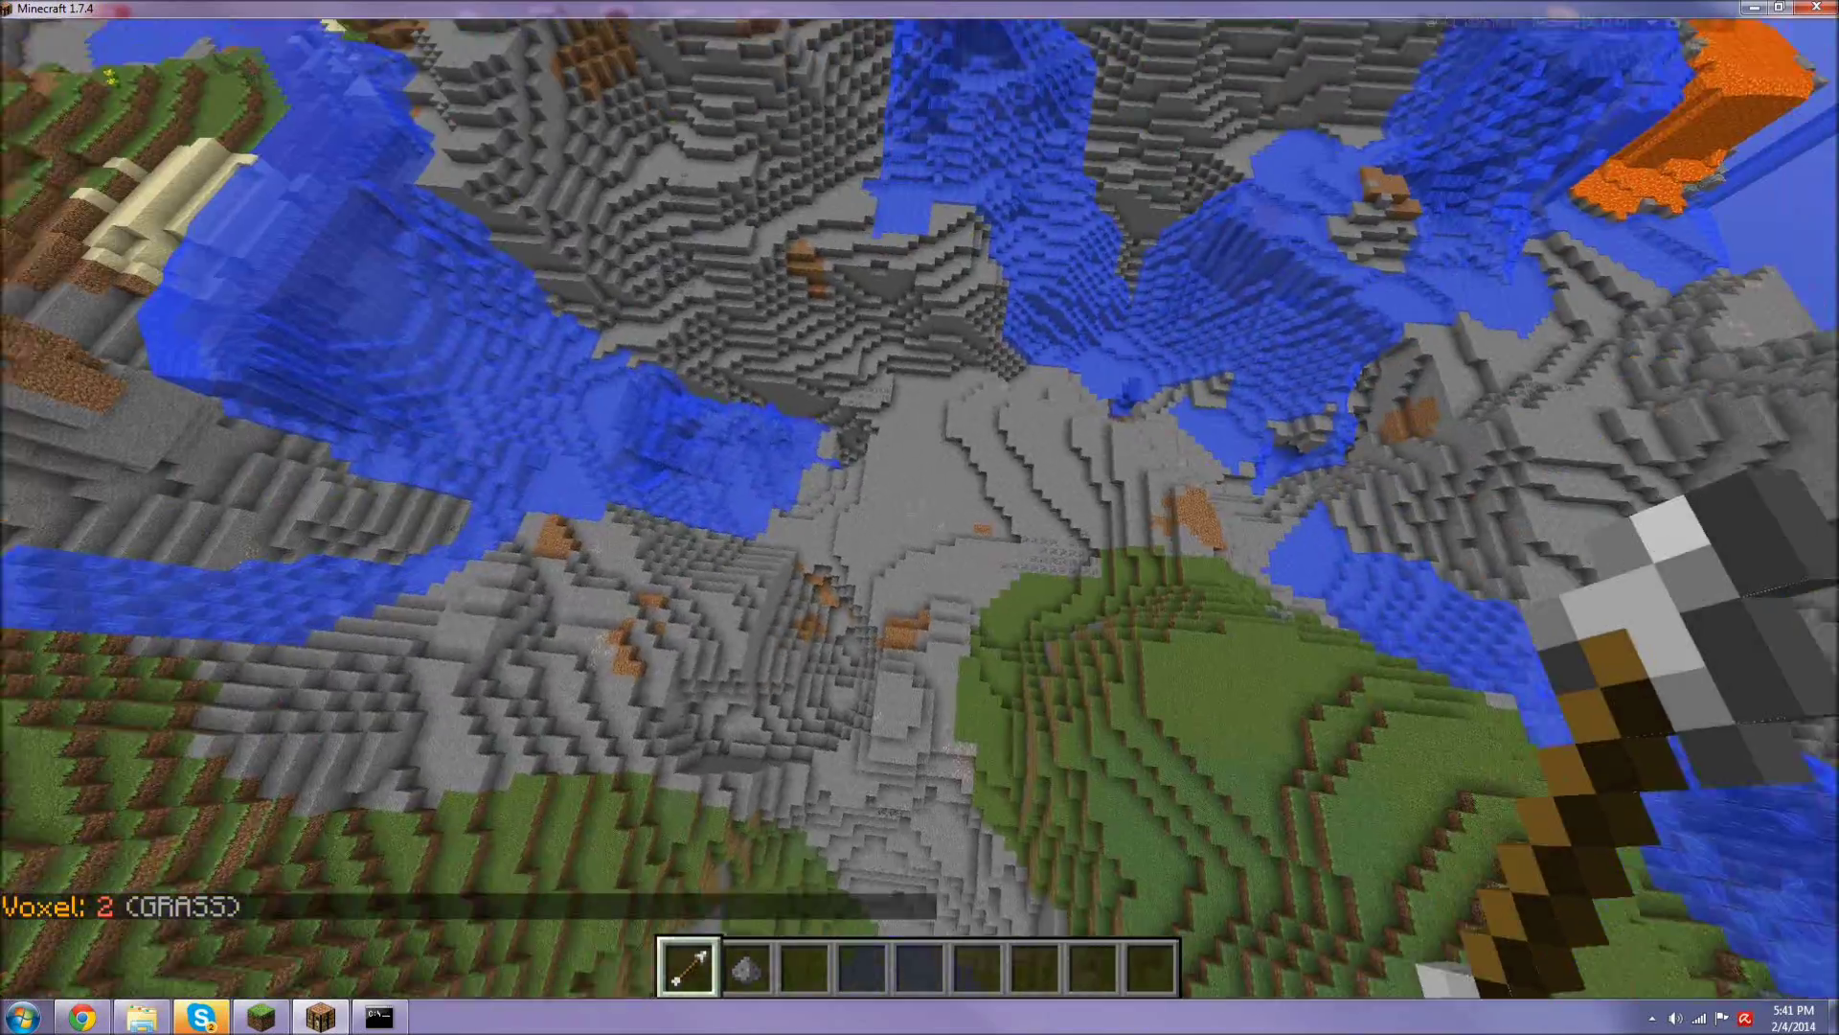
right_click(919, 511)
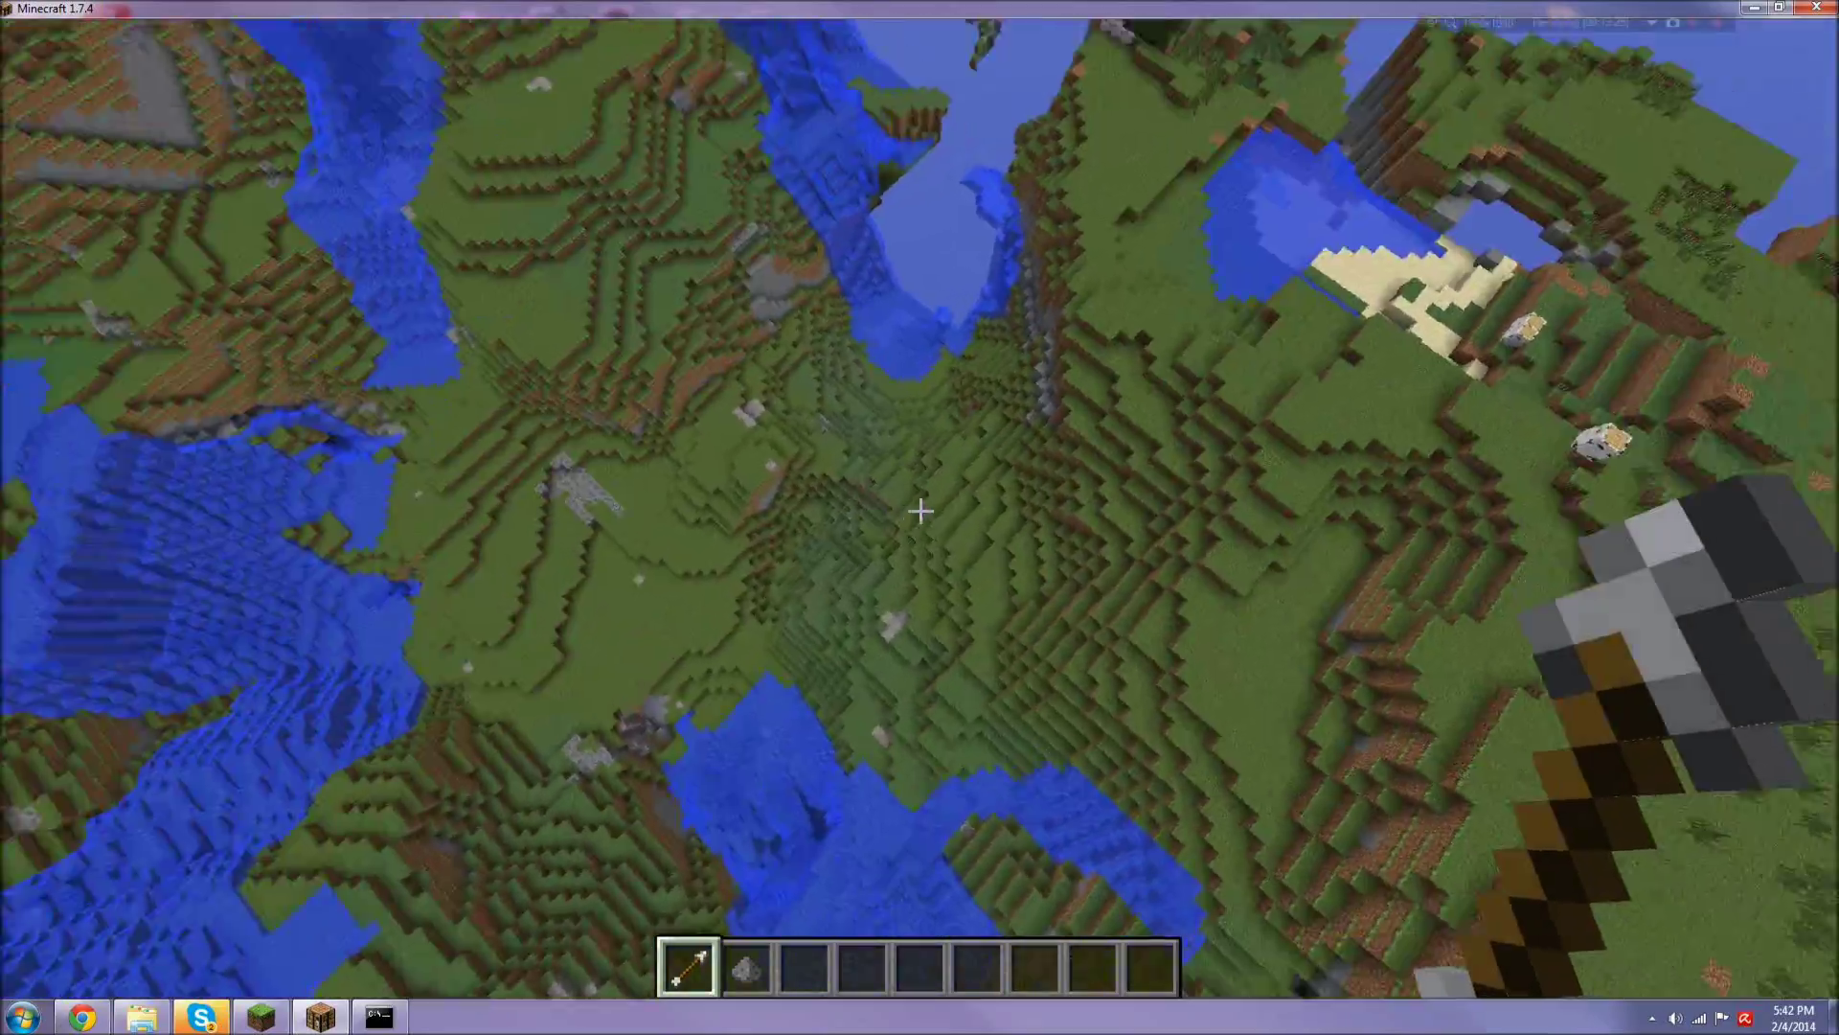
Step: Descend to the grass-covered terraces and move through the valley to examine the new terrain up close
key("shift")
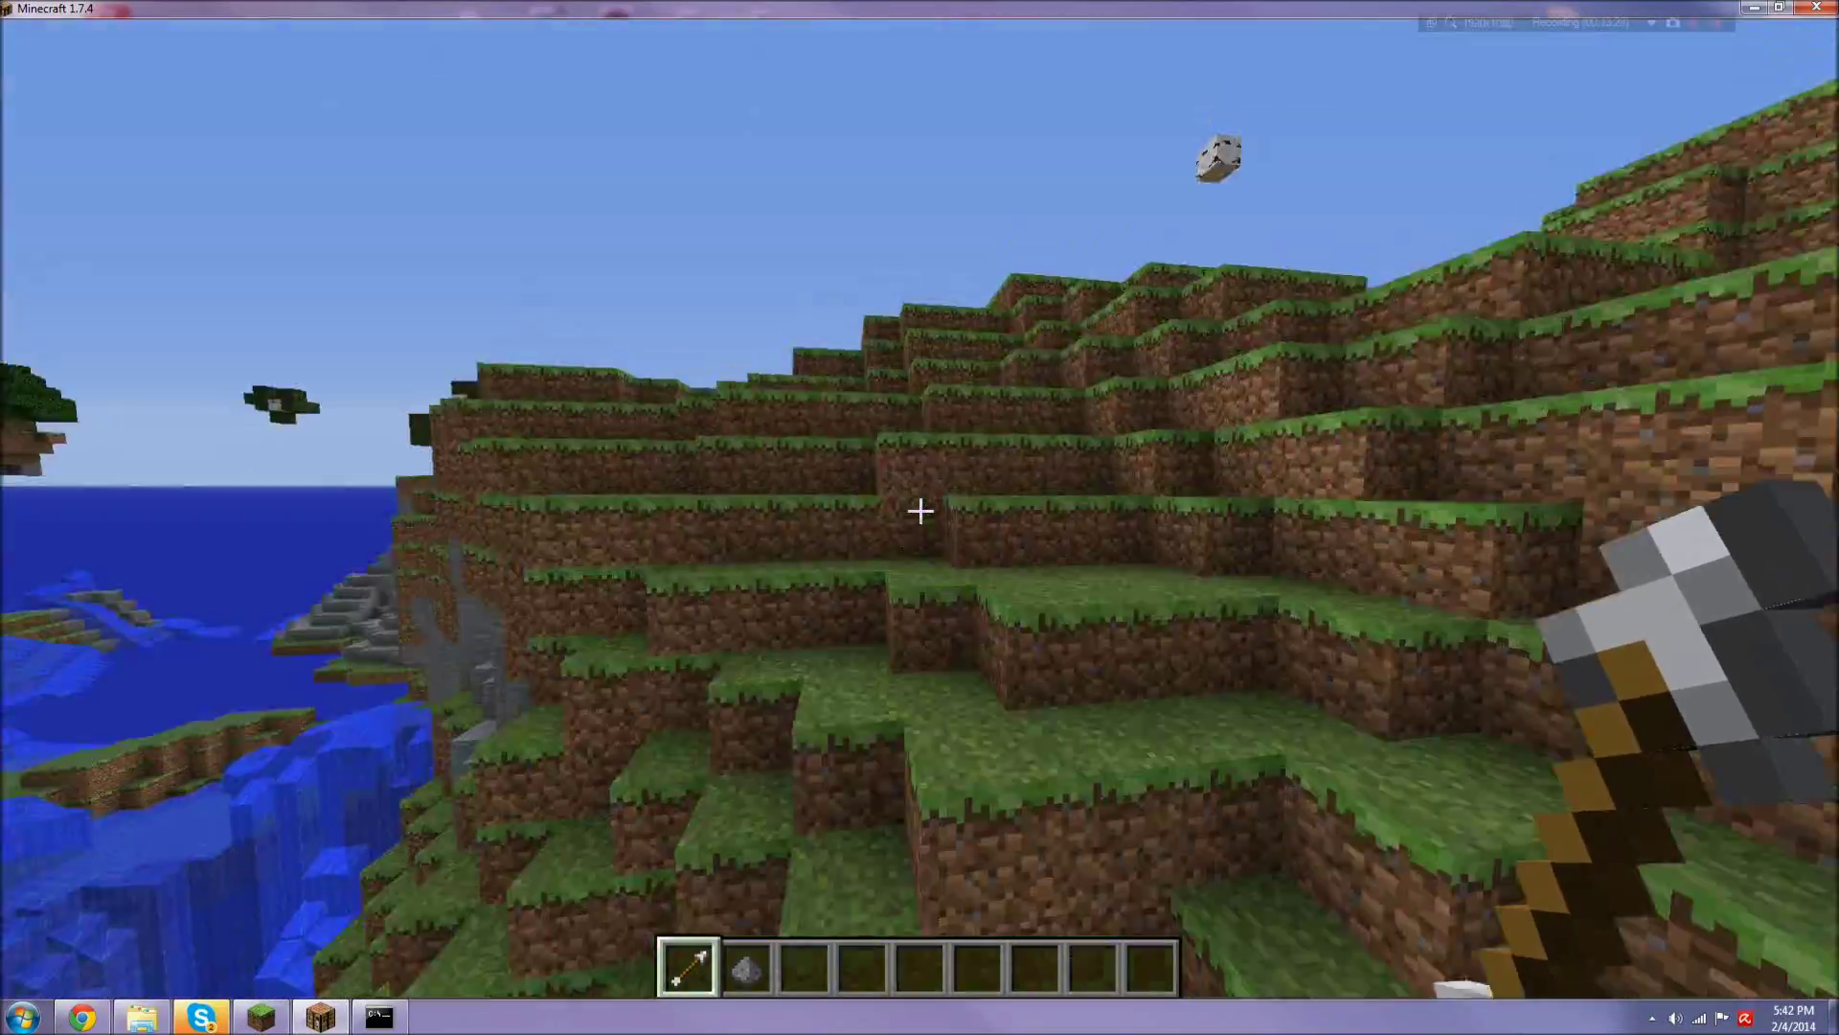
key("w")
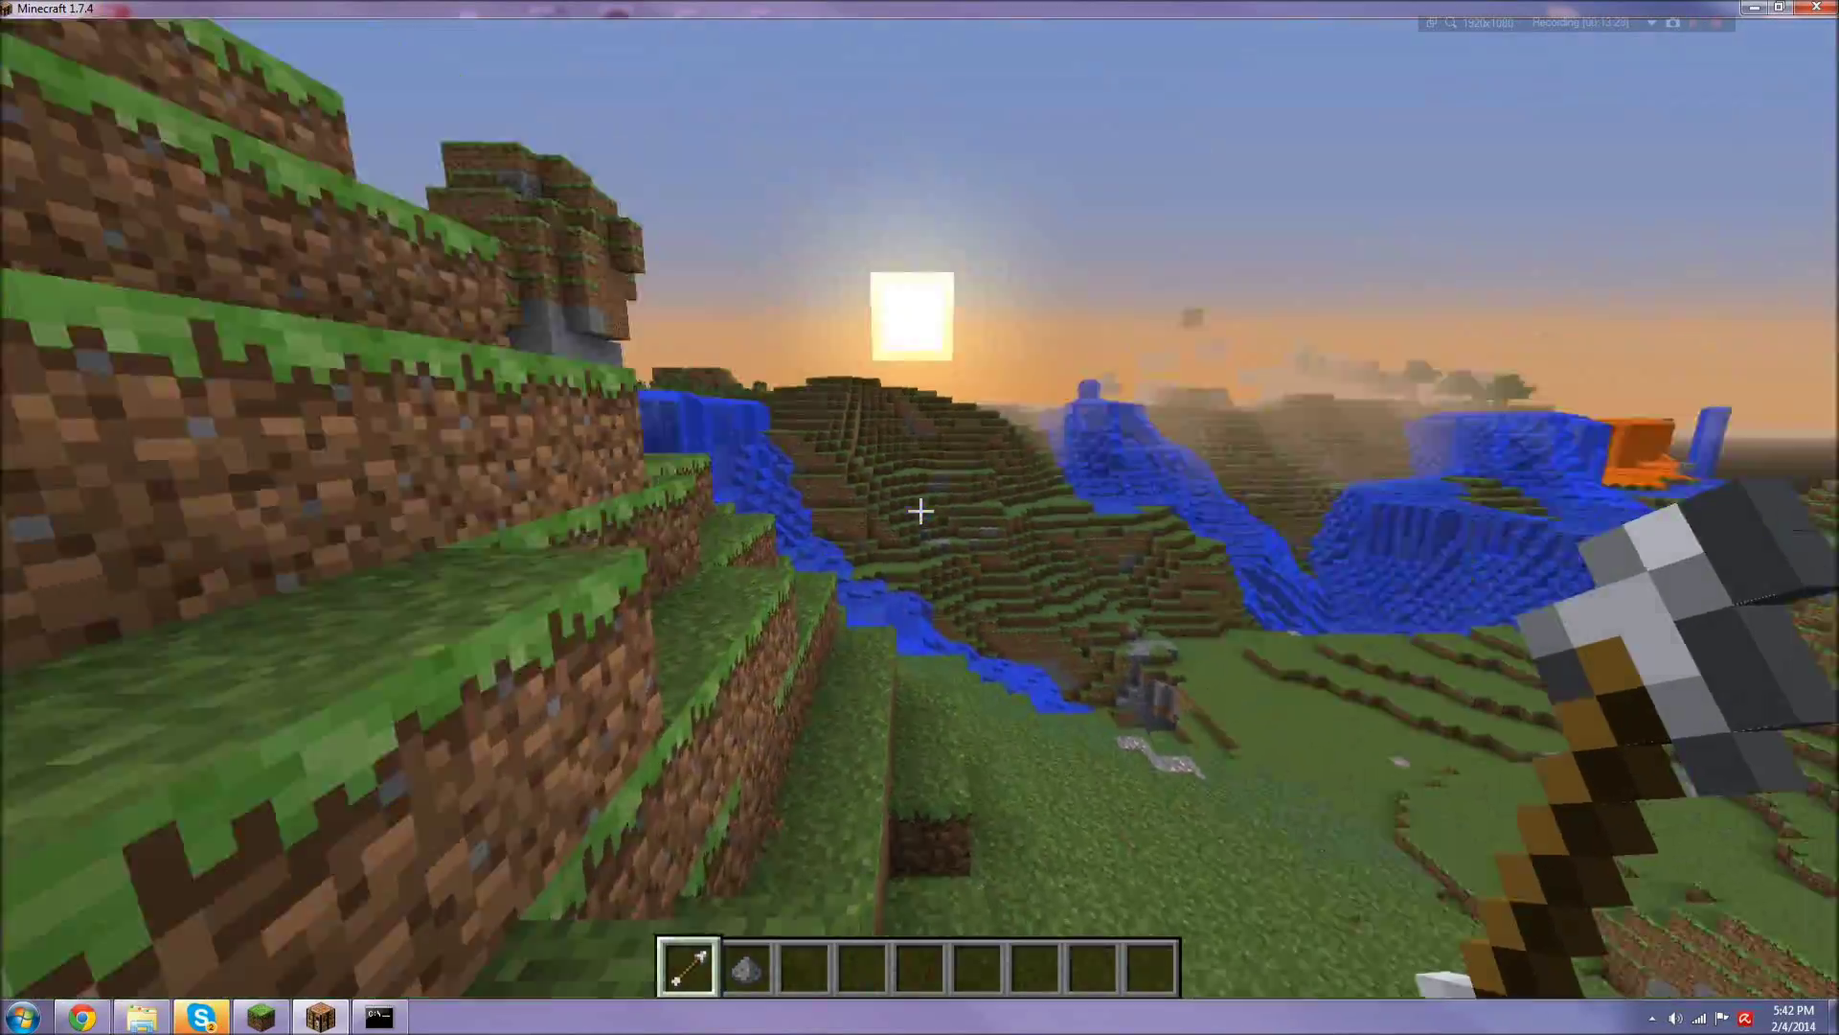
key("w")
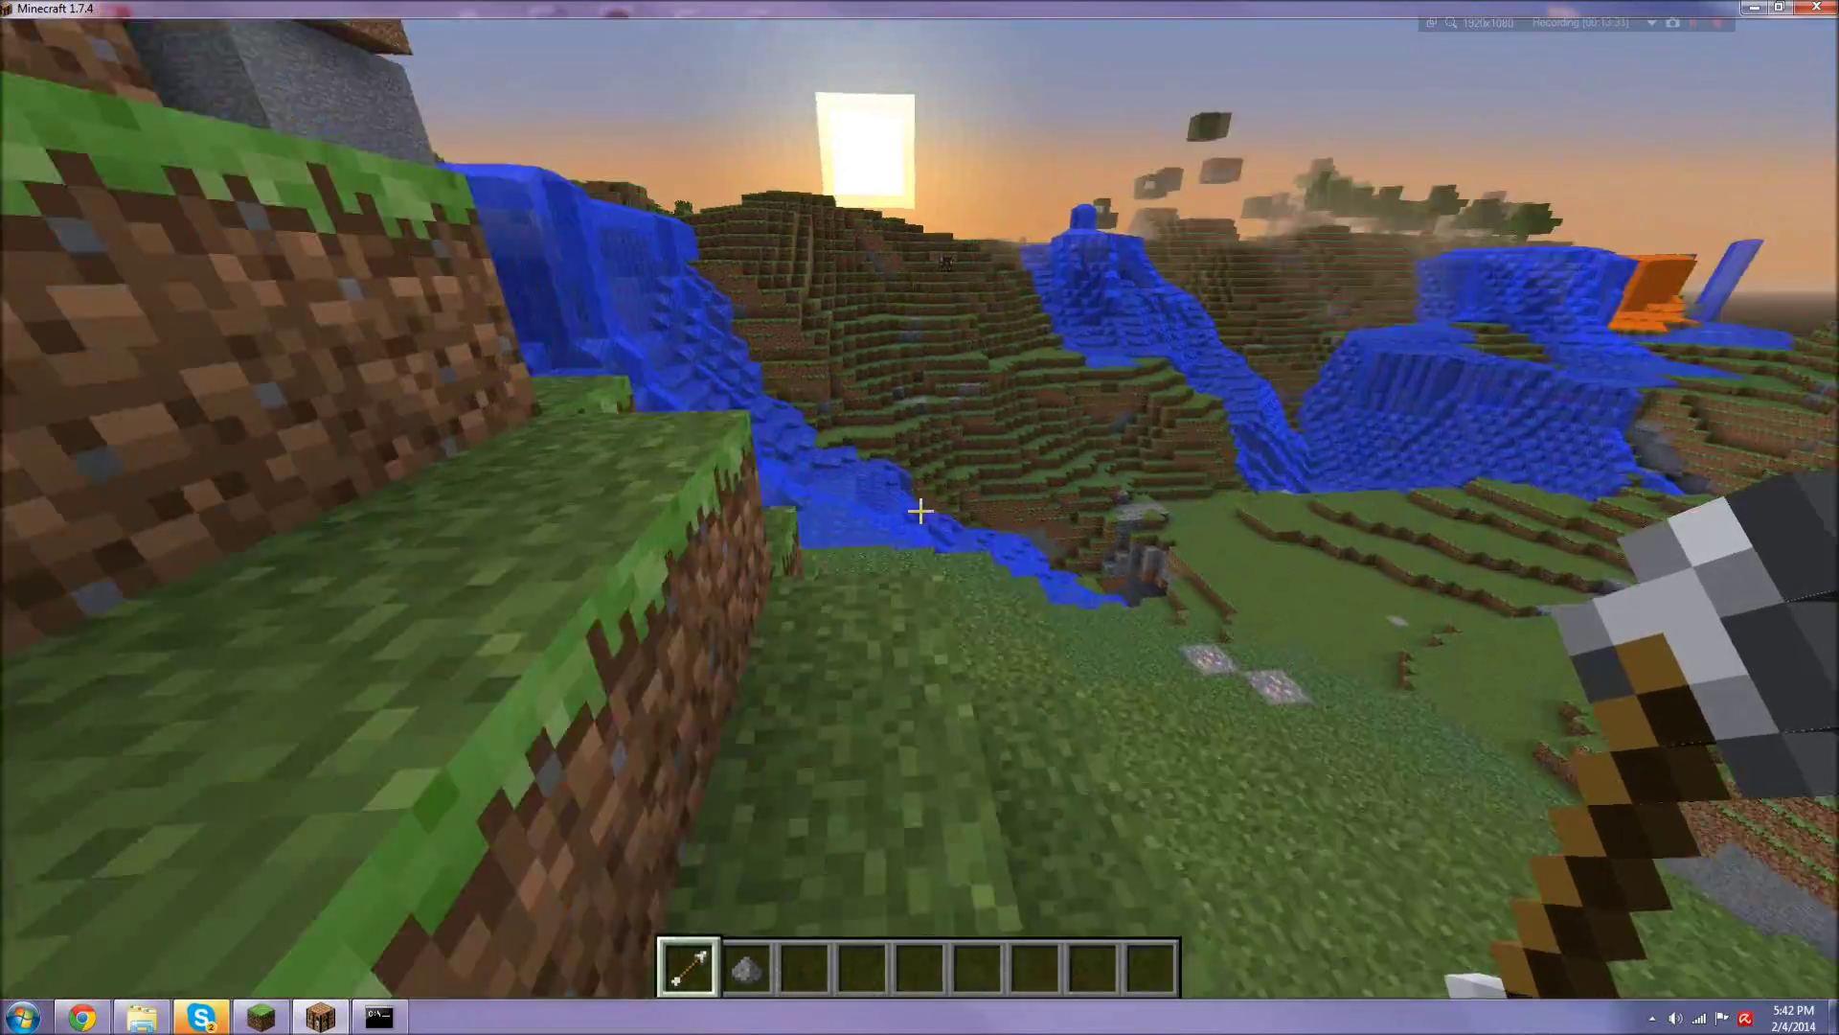
key("w")
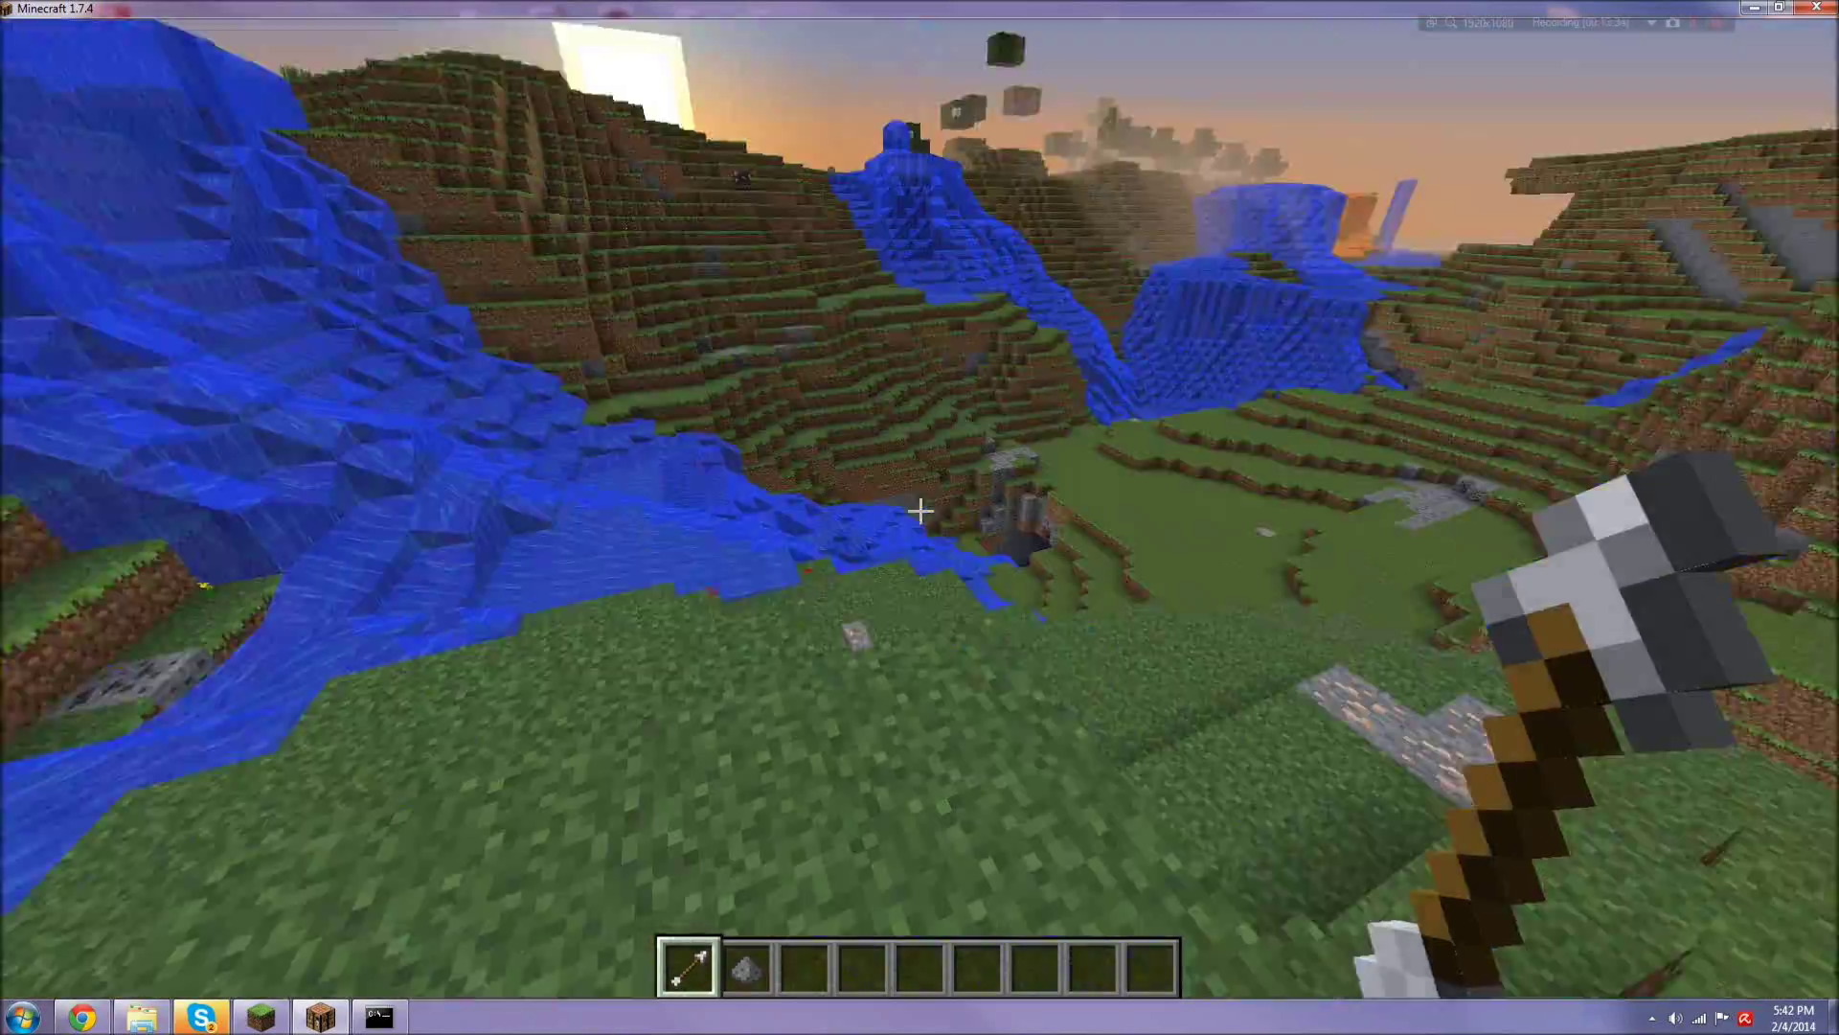
key("w")
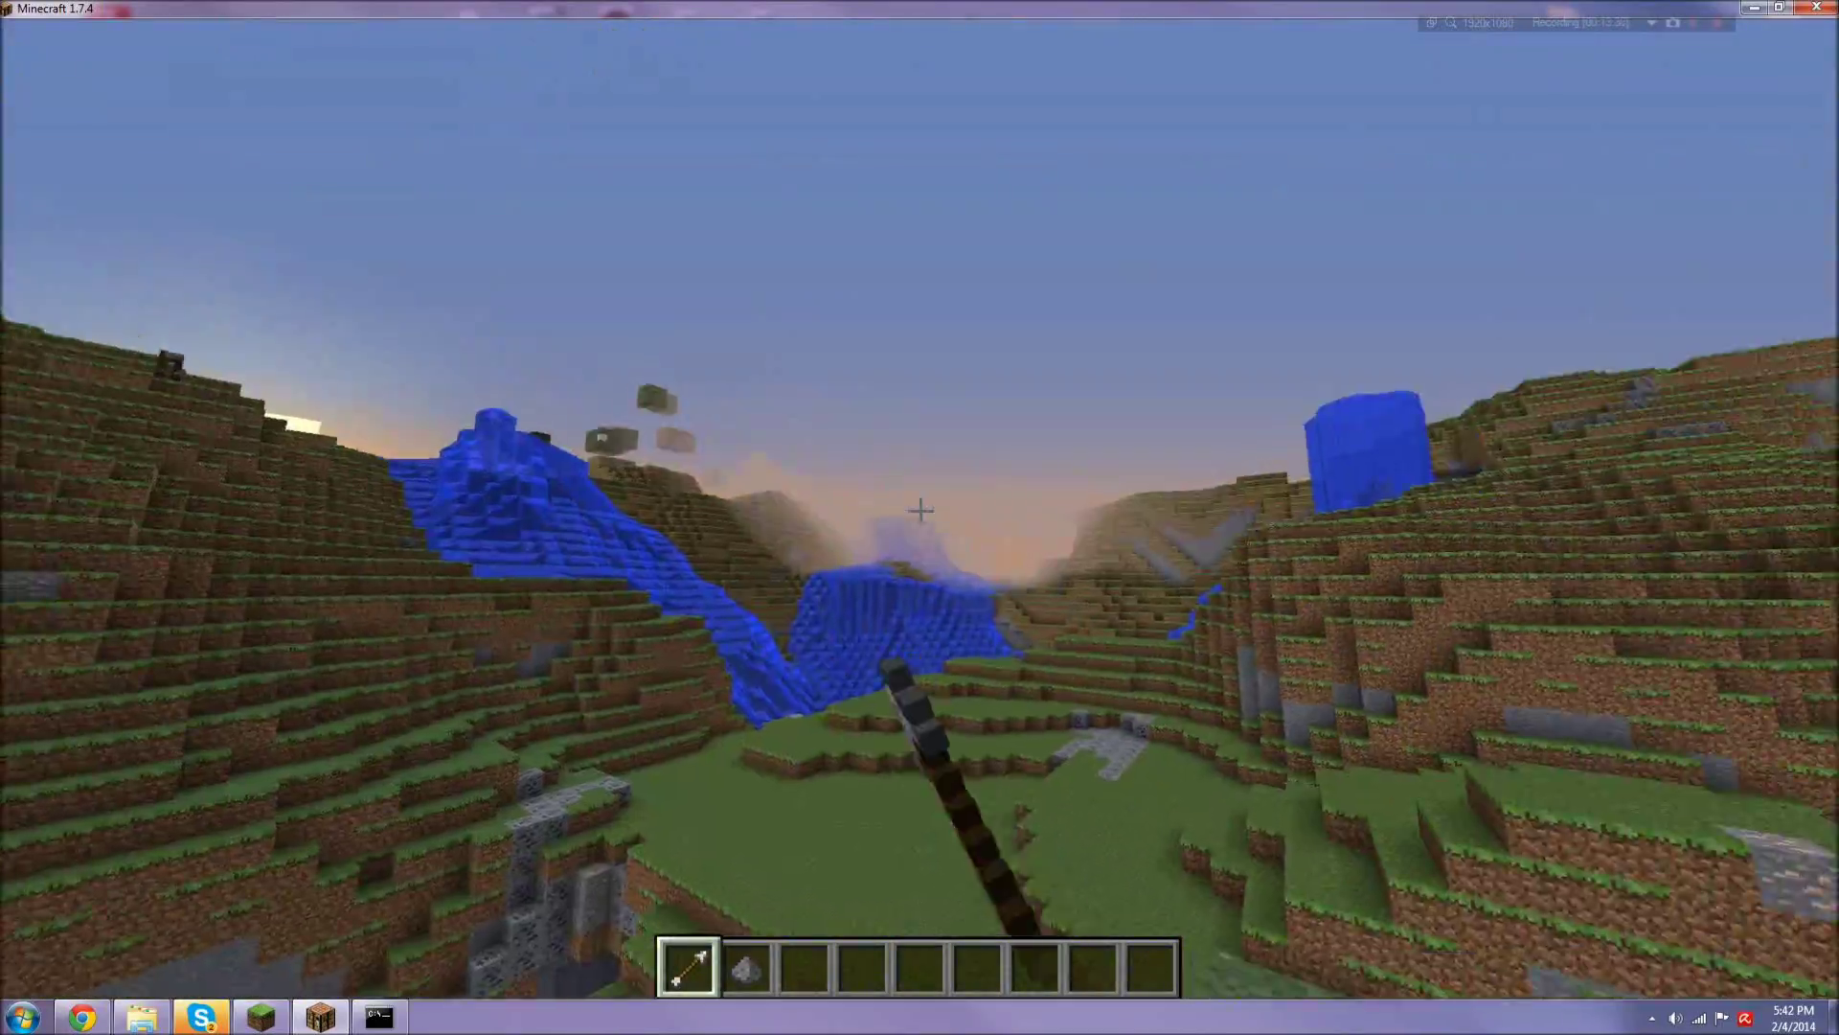
Step: Fly over the grass-covered valley and waterfalls to examine the reshaped terrain from above
key("w")
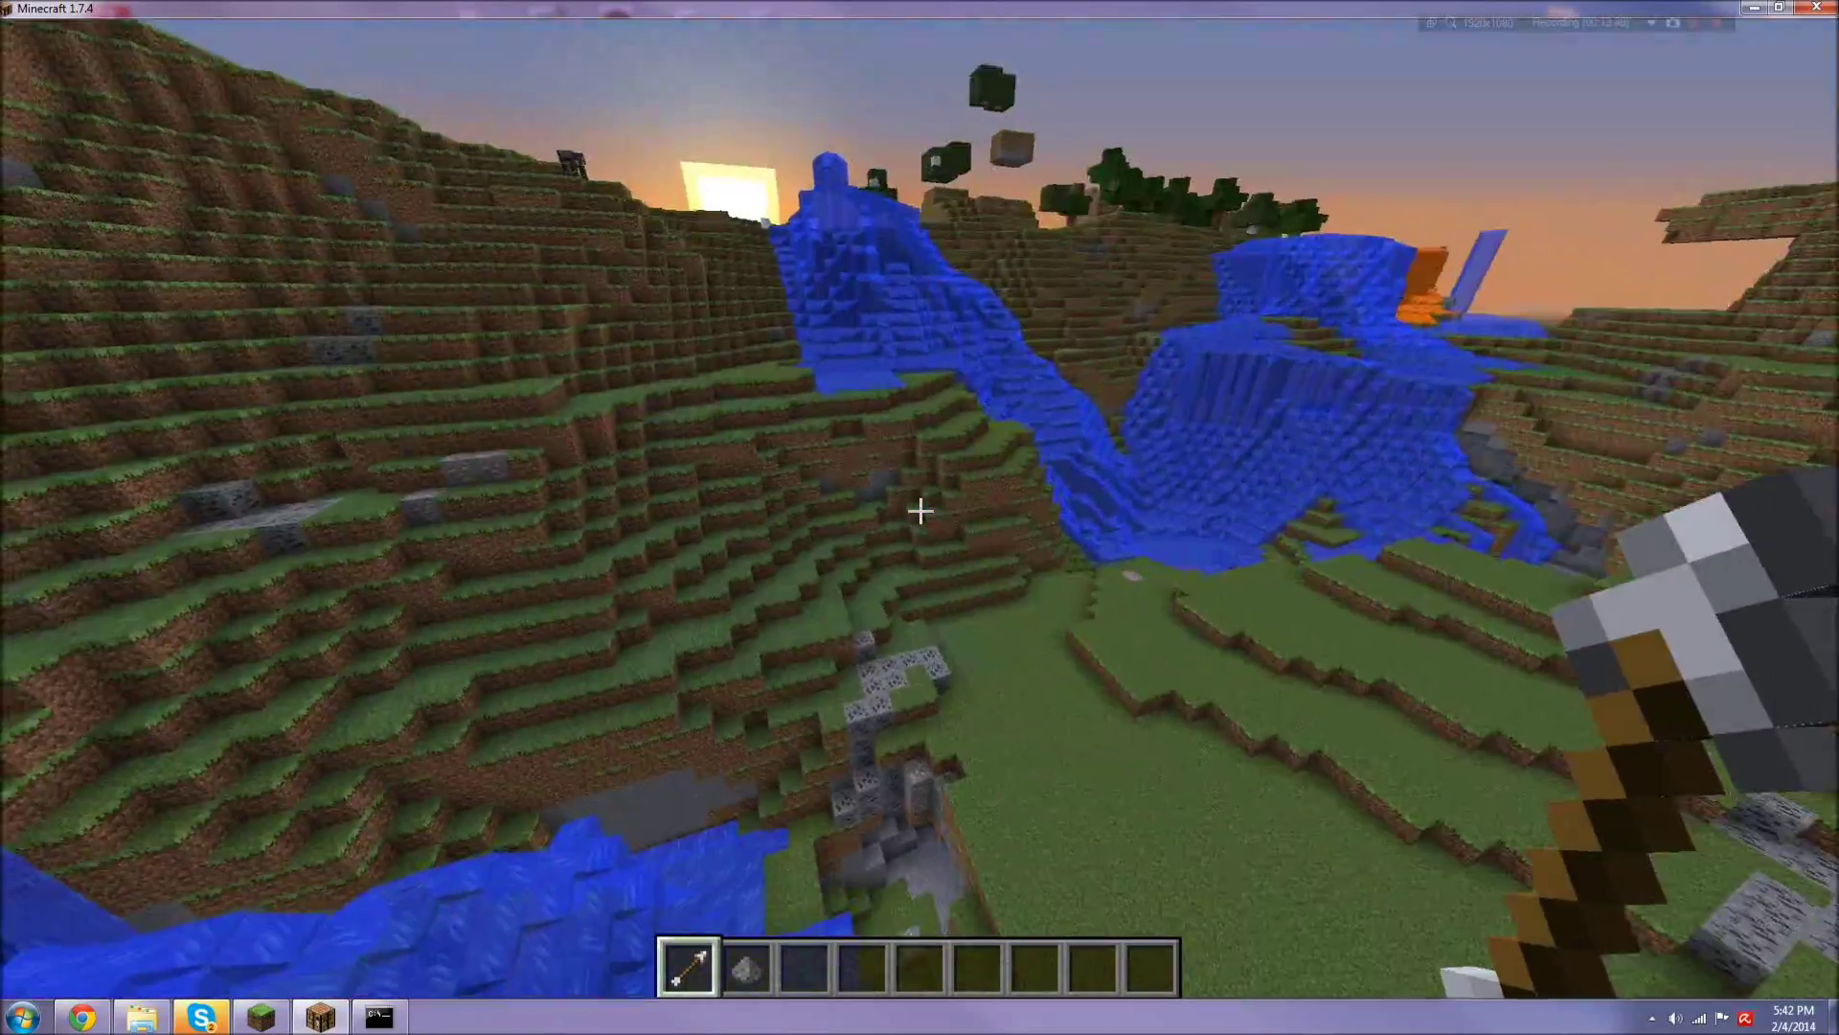
key("w")
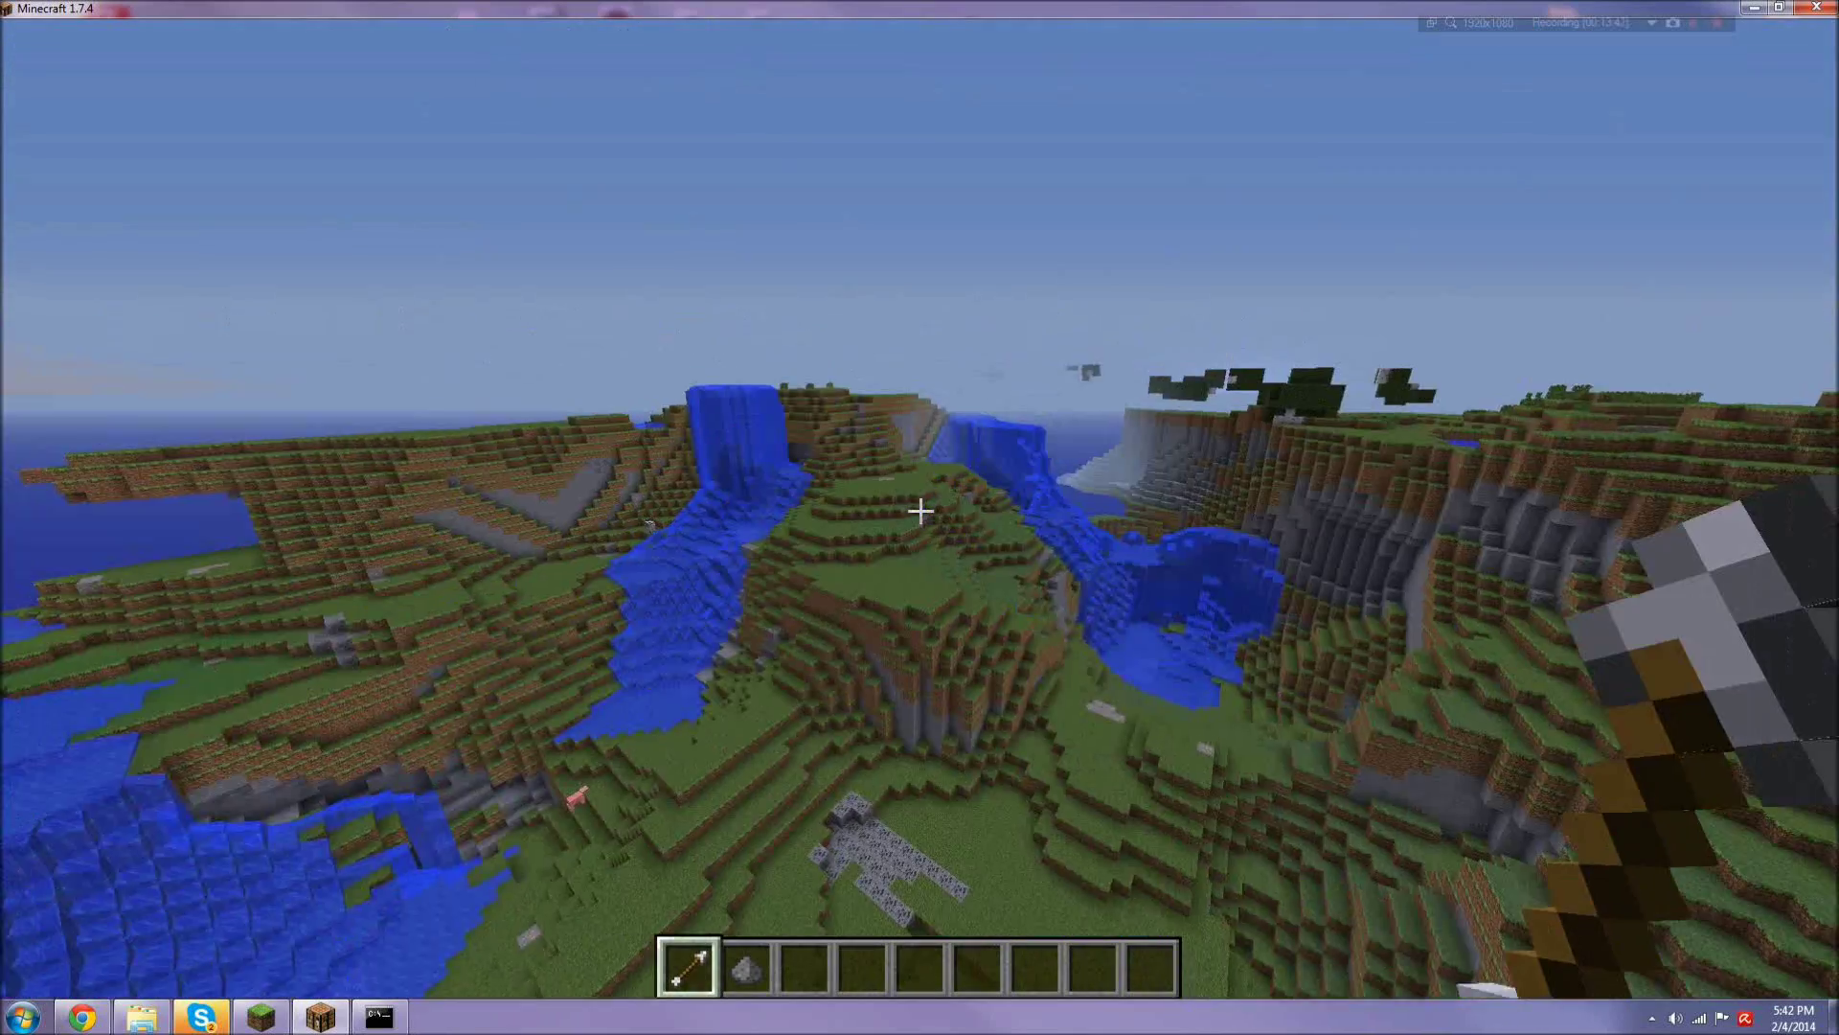
key("w")
Step: Pause the game, switch to the VoxelSniper wiki in Chrome and review its commands, sized brushes, Voxel Replace and Voxel Ink sections
key("Escape")
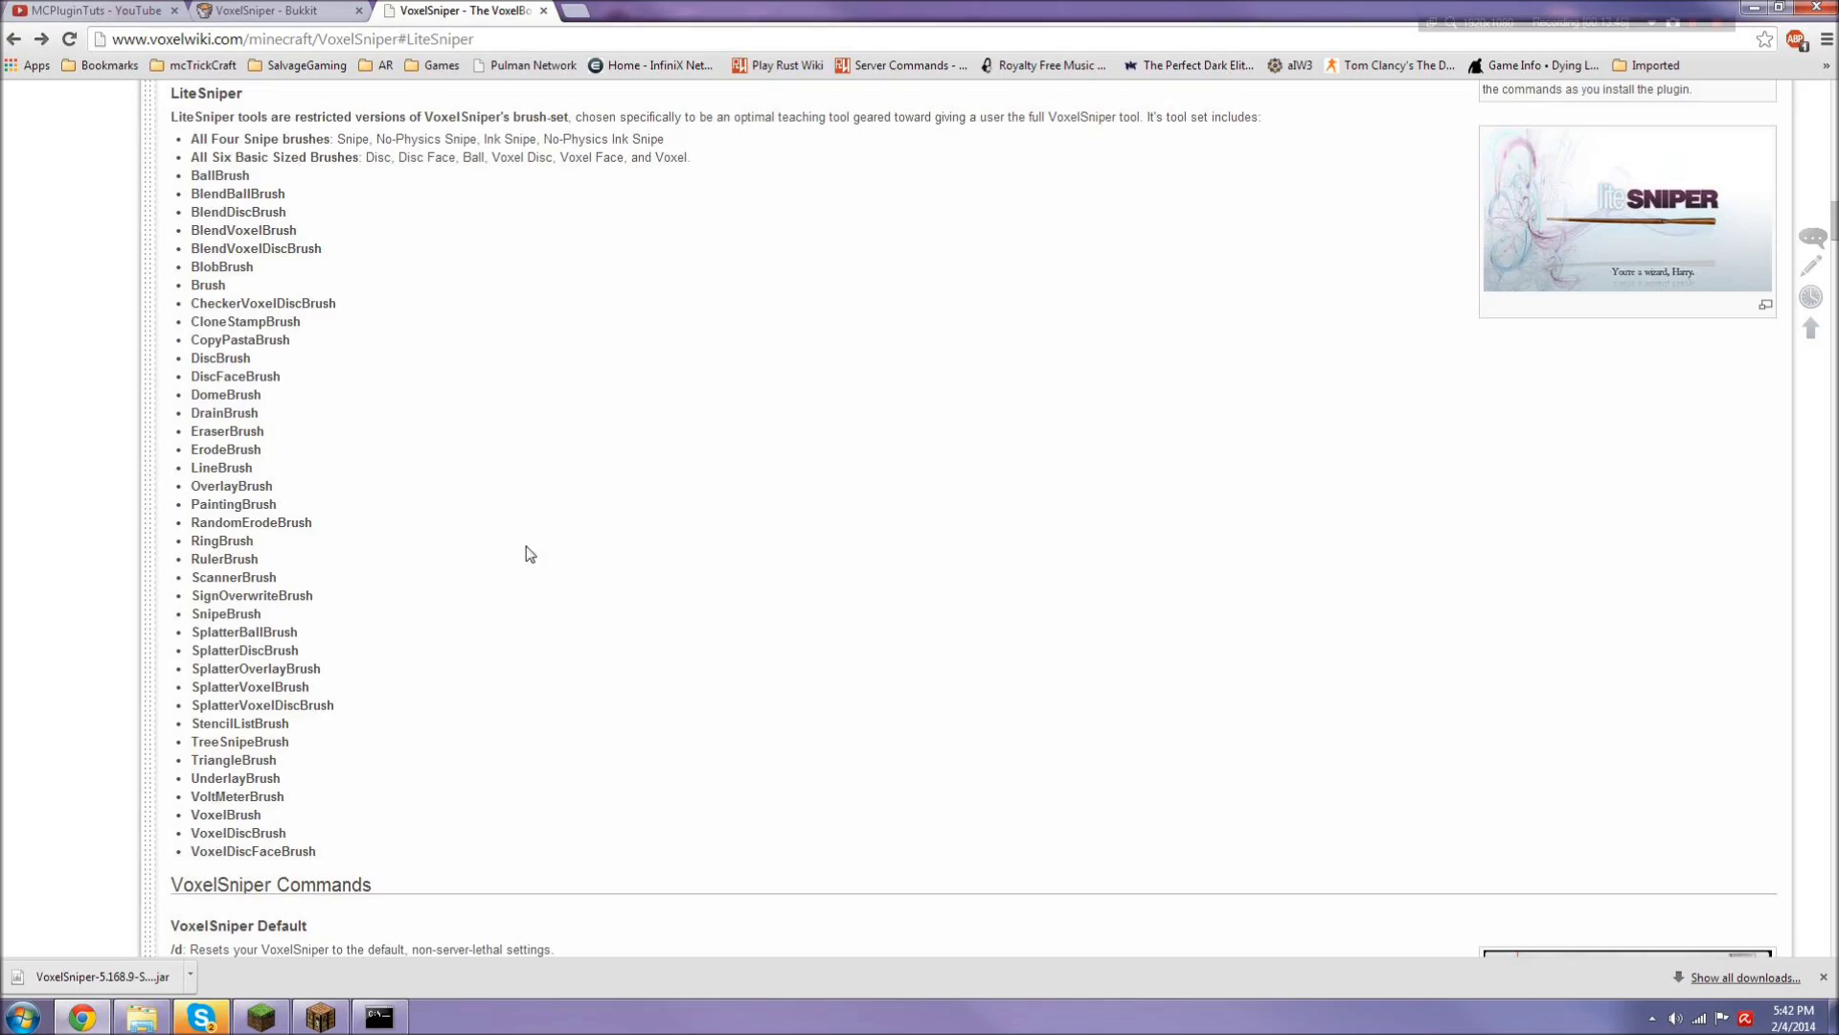
scroll(518, 553, "up", 10)
scroll(502, 560, "up", 10)
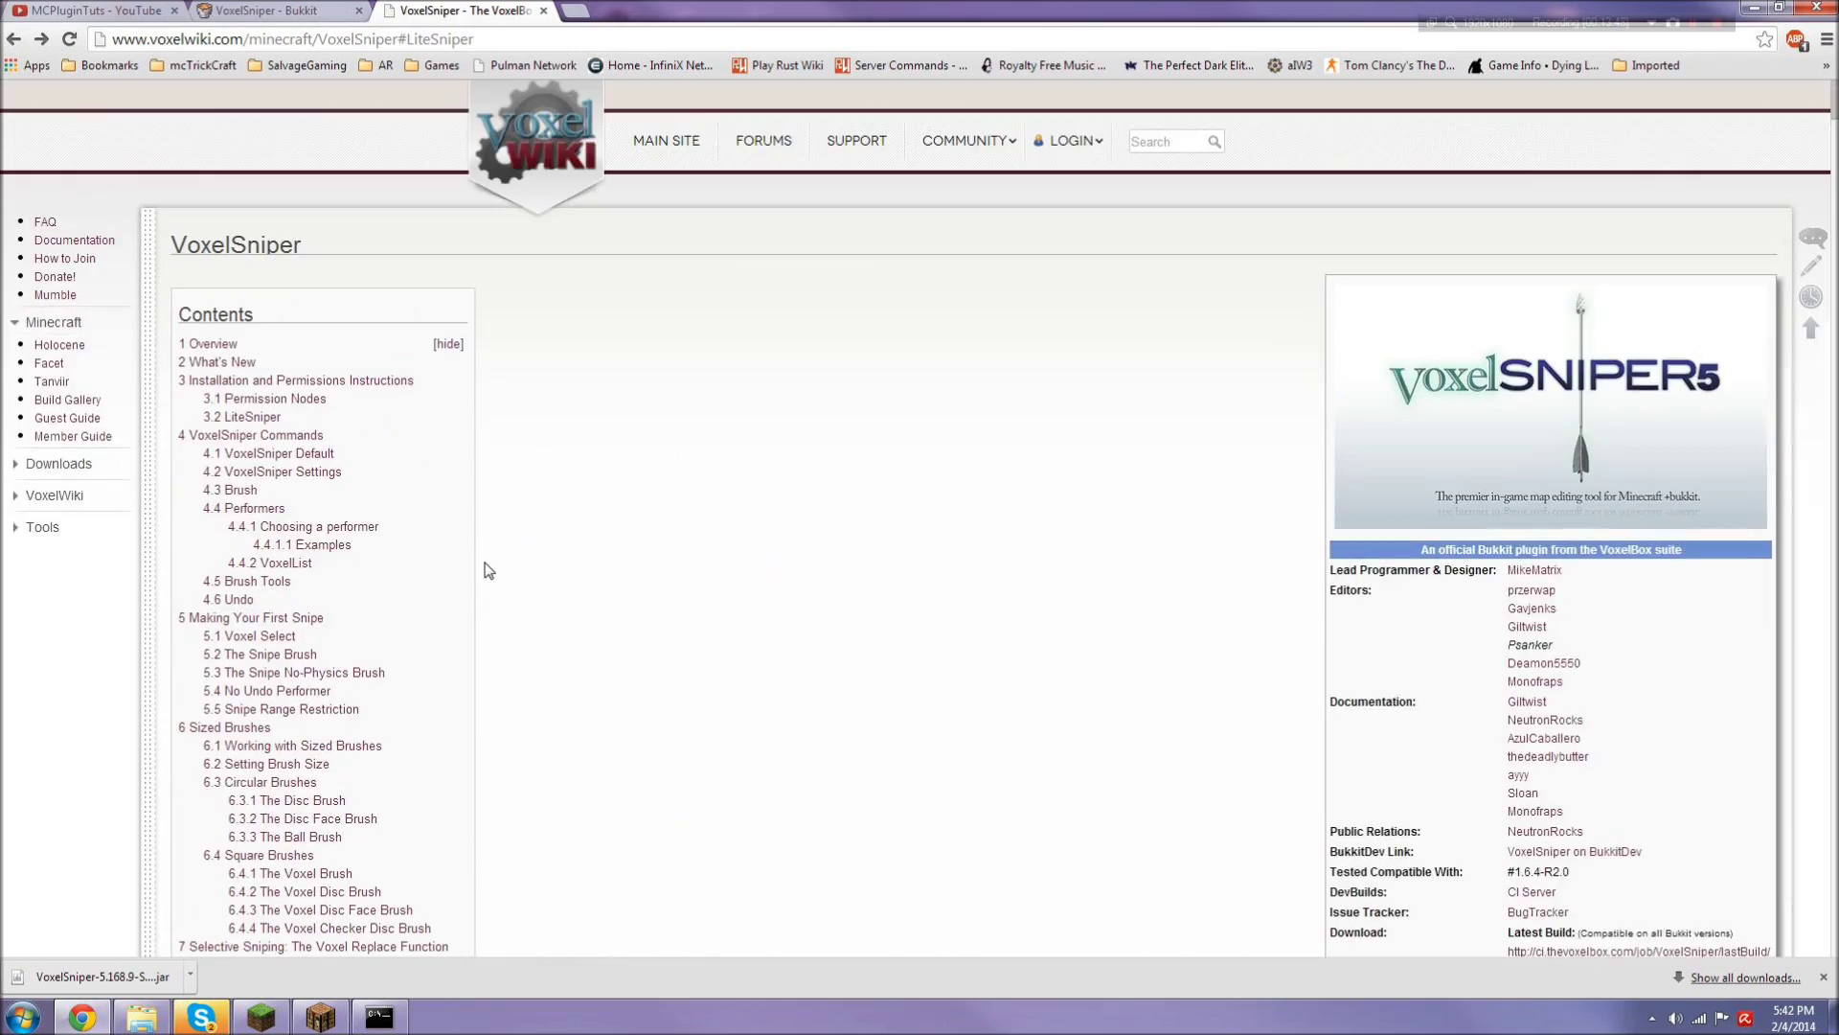
scroll(484, 589, "down", 20)
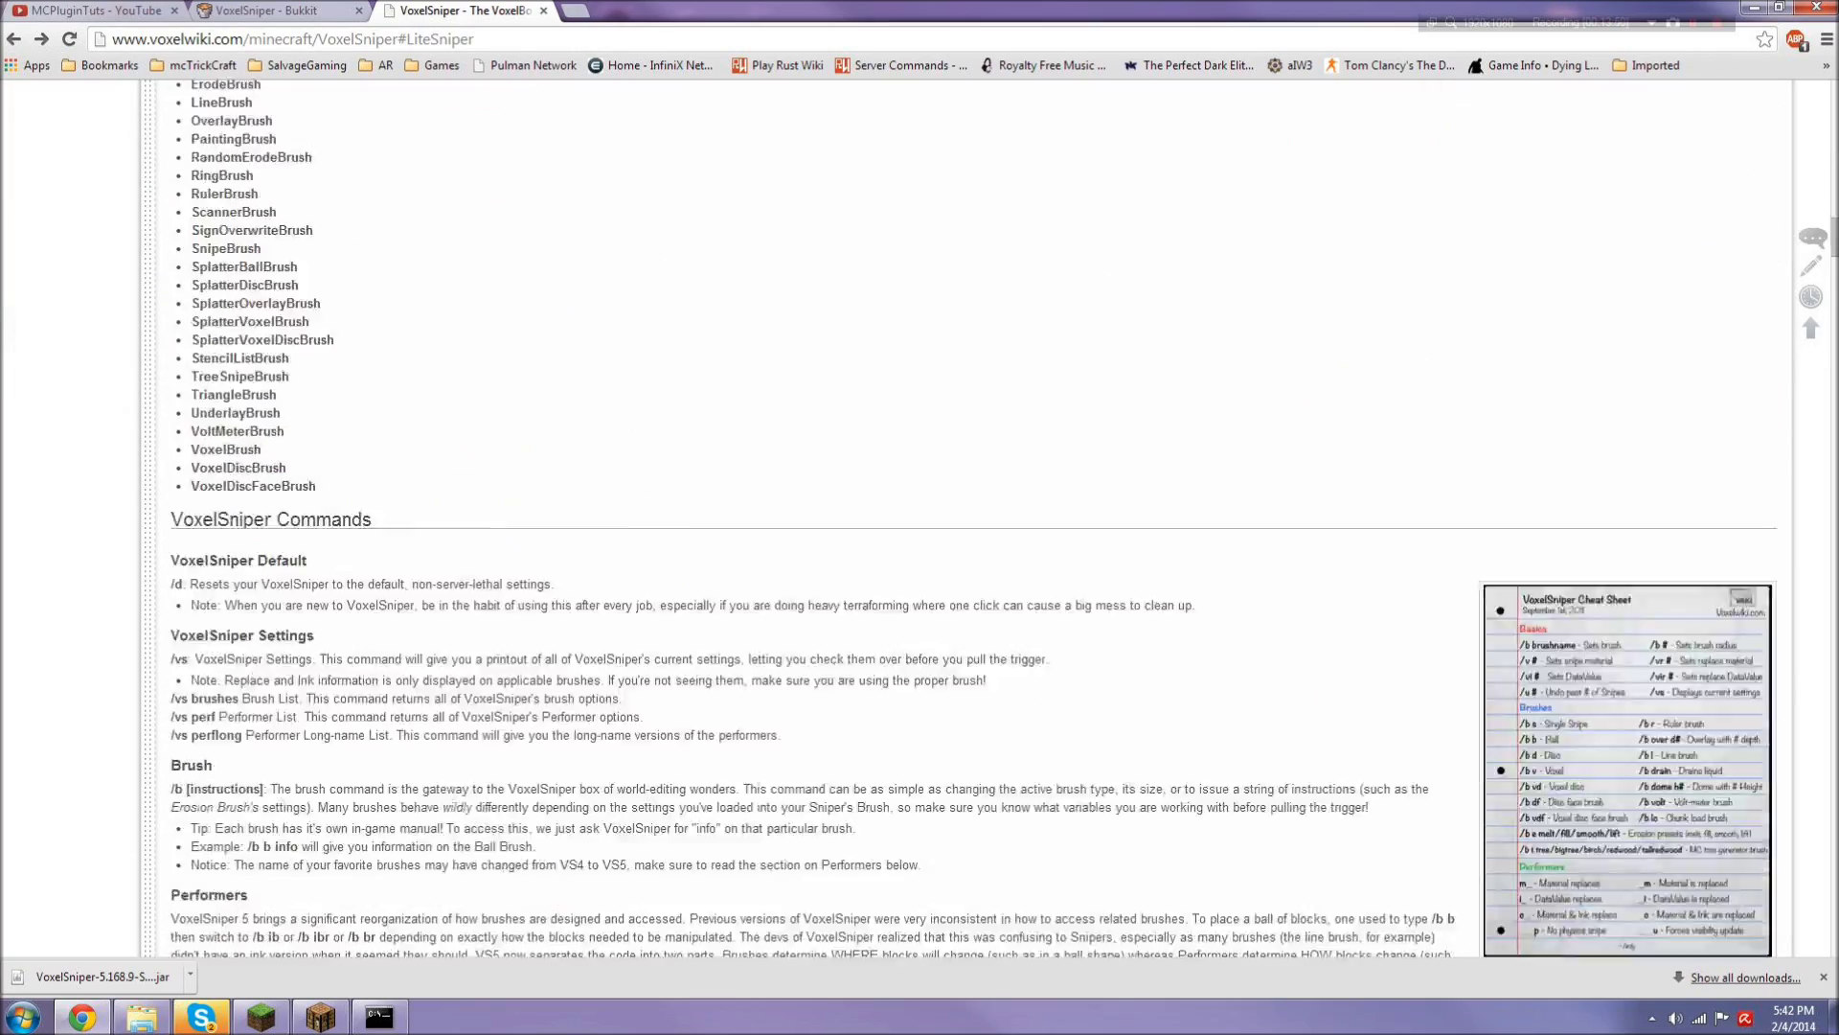
scroll(461, 607, "down", 7)
scroll(447, 610, "down", 20)
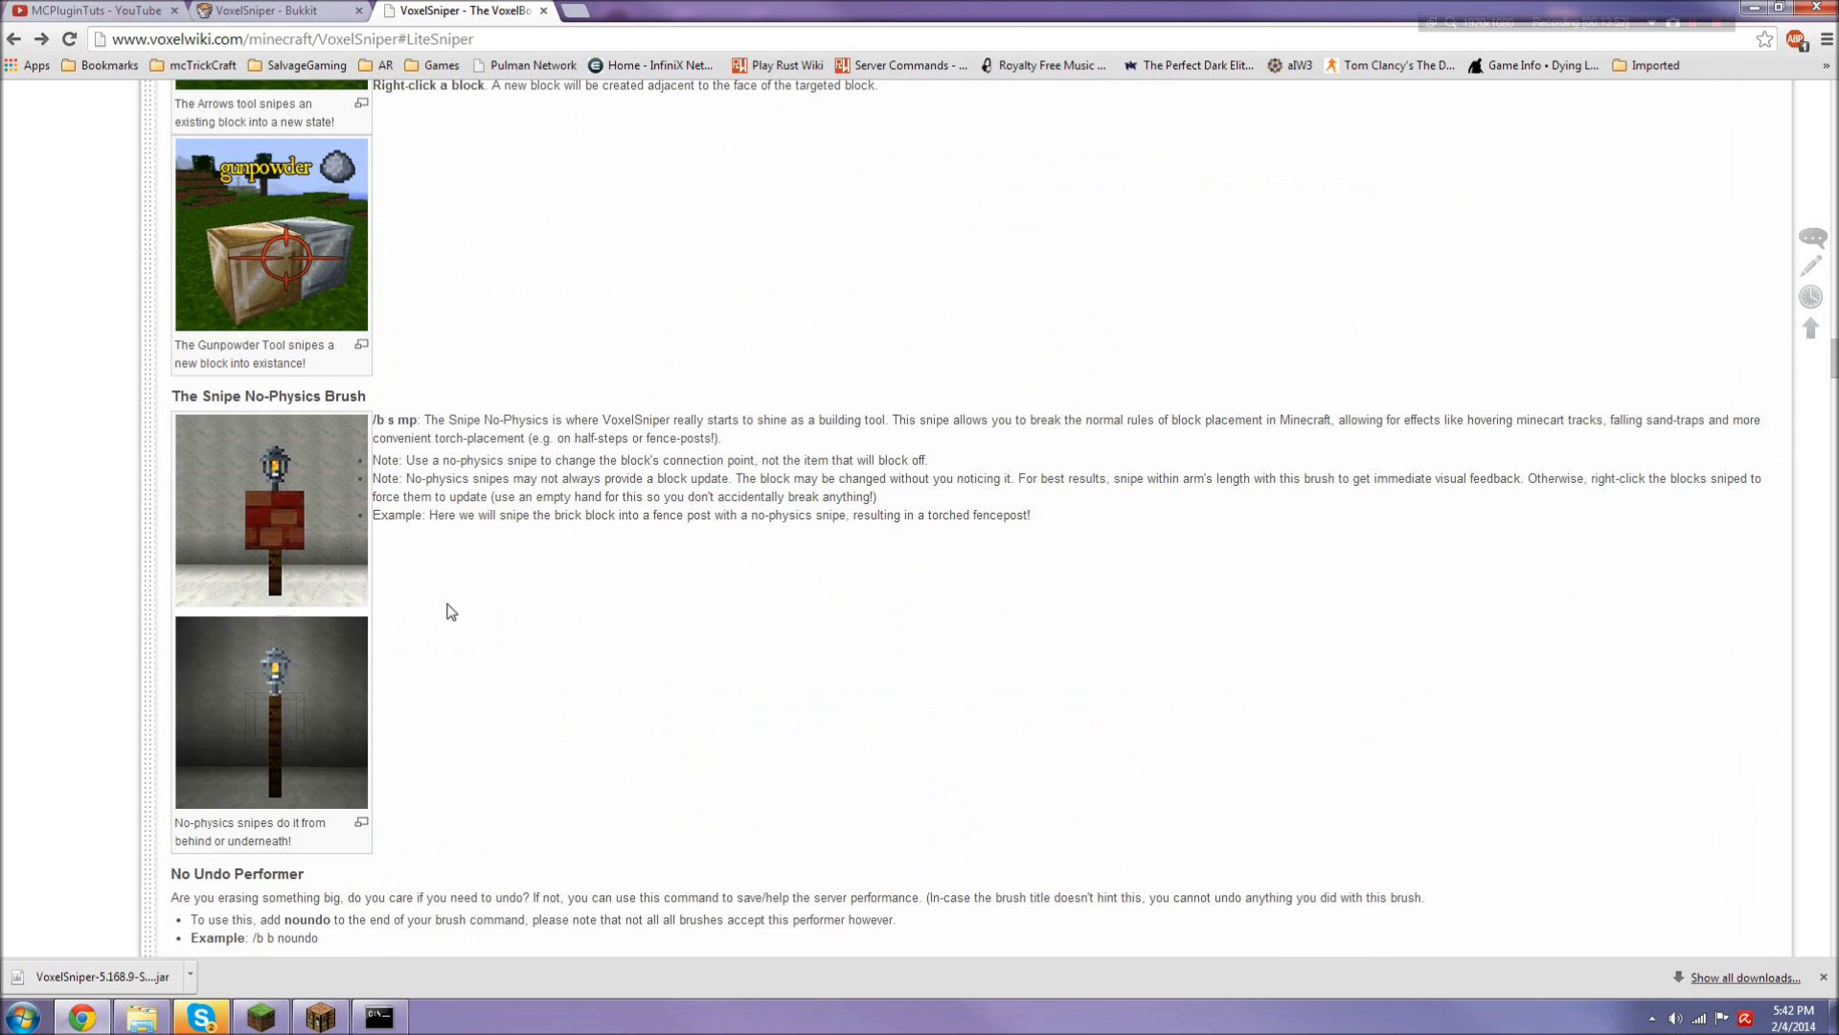
scroll(1509, 441, "up", 2)
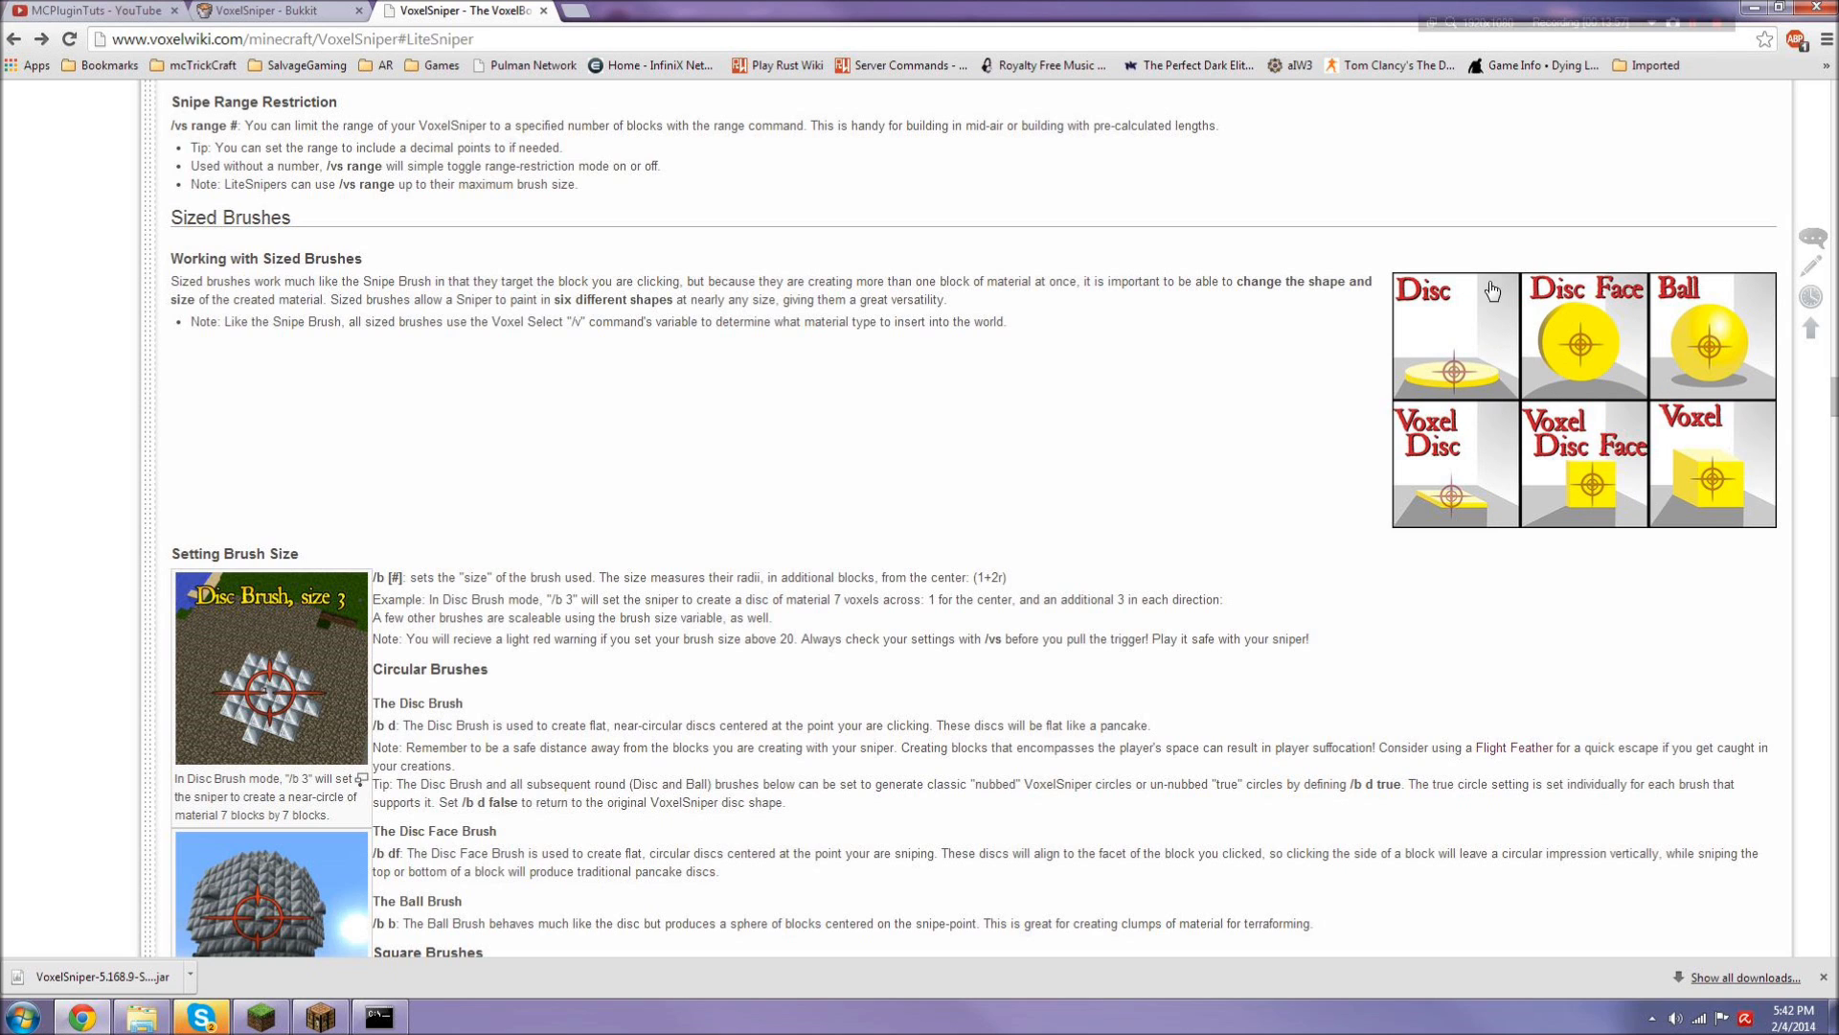
scroll(1594, 354, "down", 5)
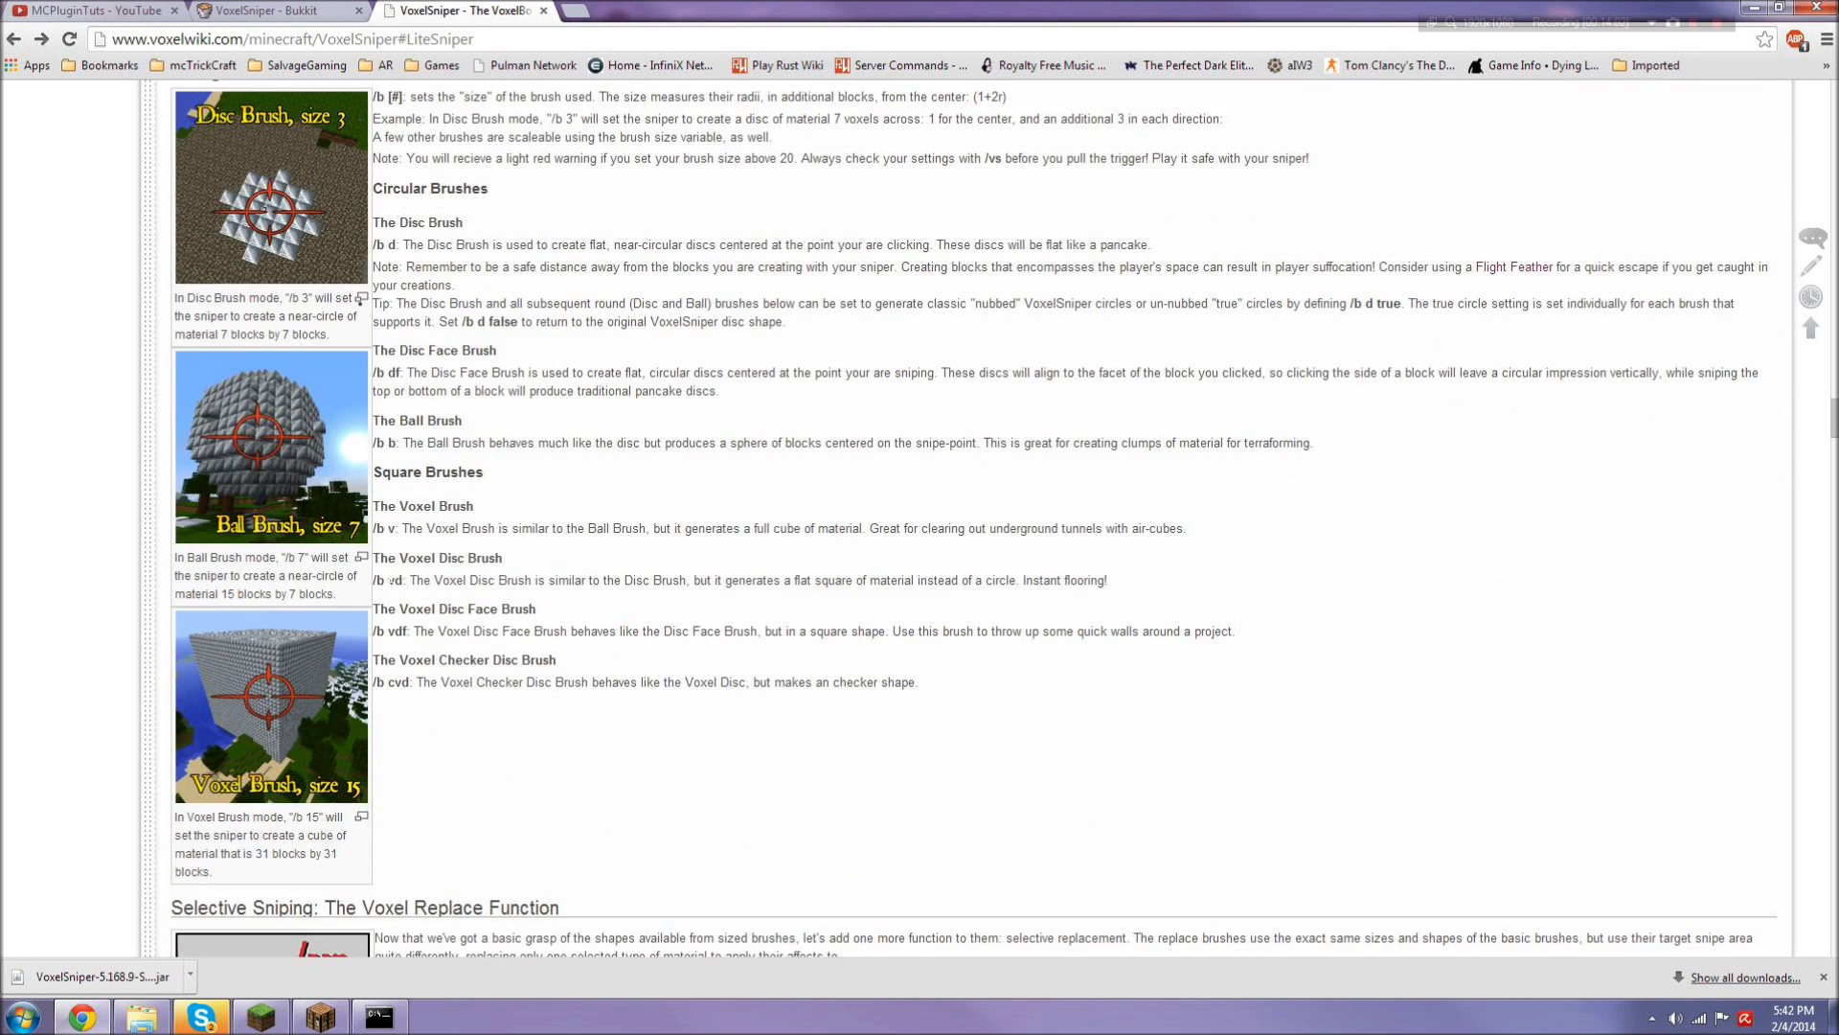
scroll(488, 709, "down", 5)
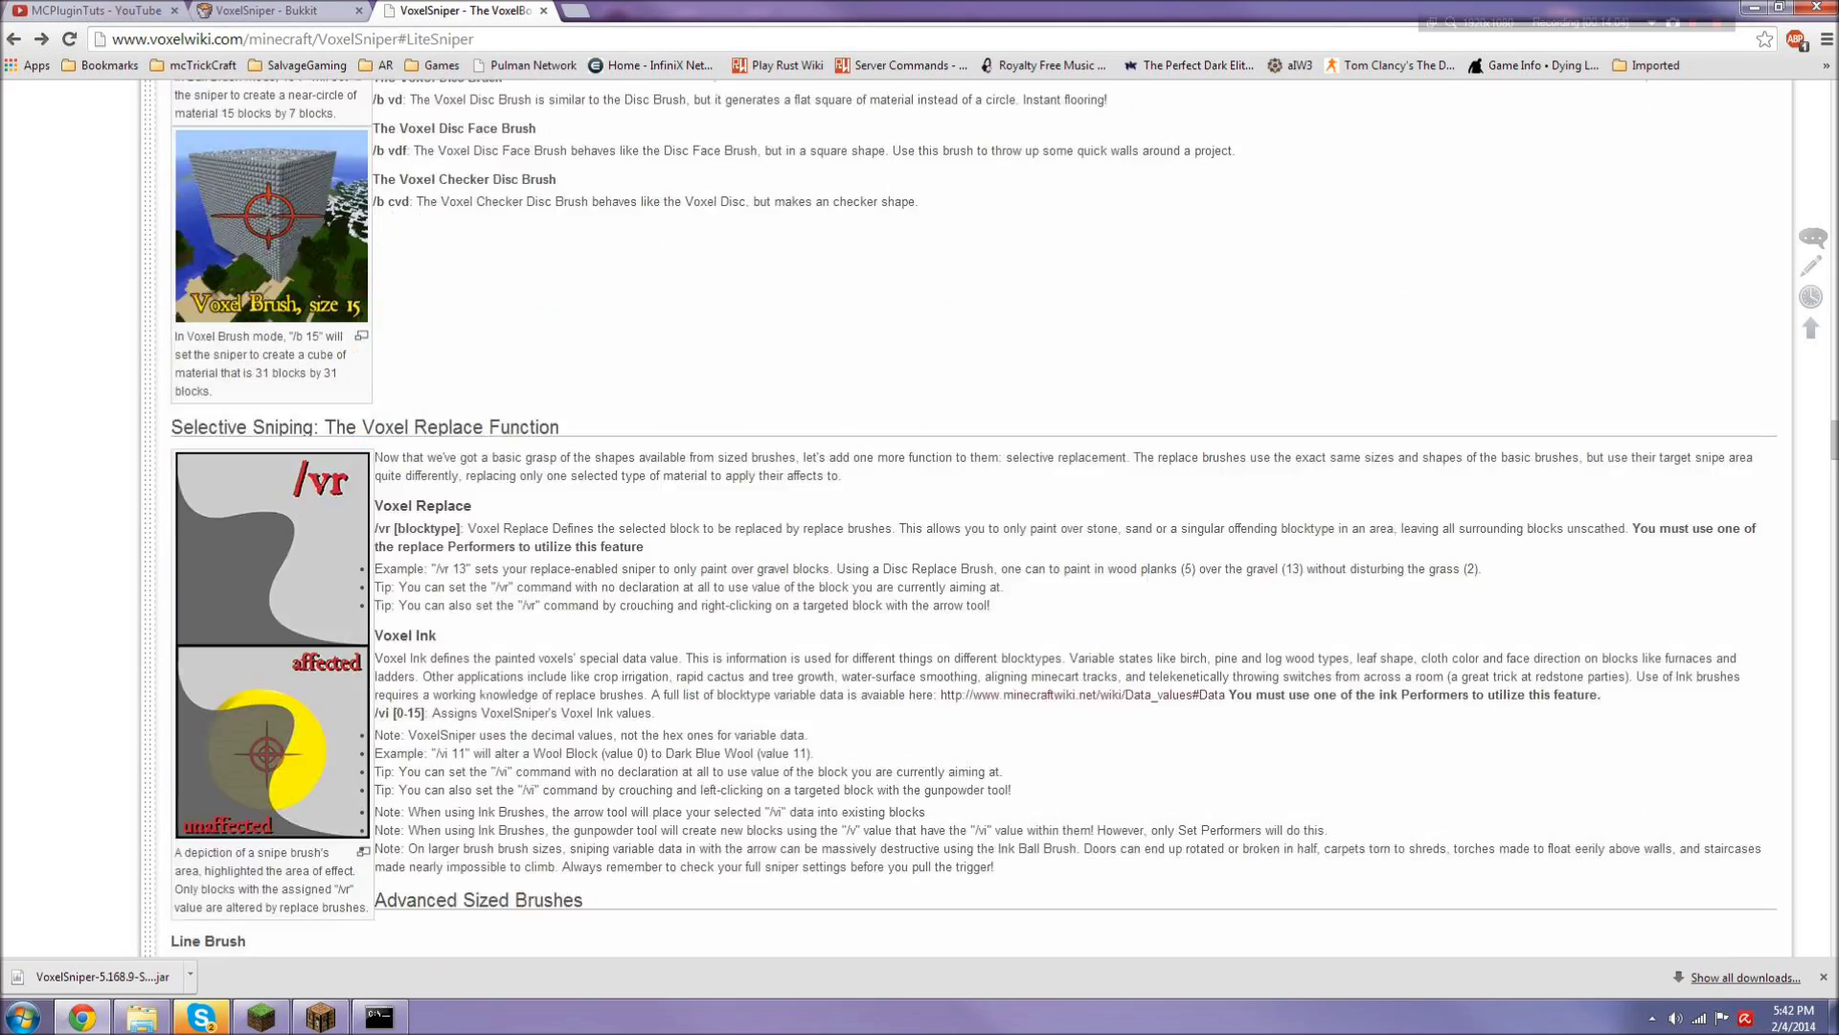
scroll(527, 771, "up", 20)
scroll(491, 732, "up", 3)
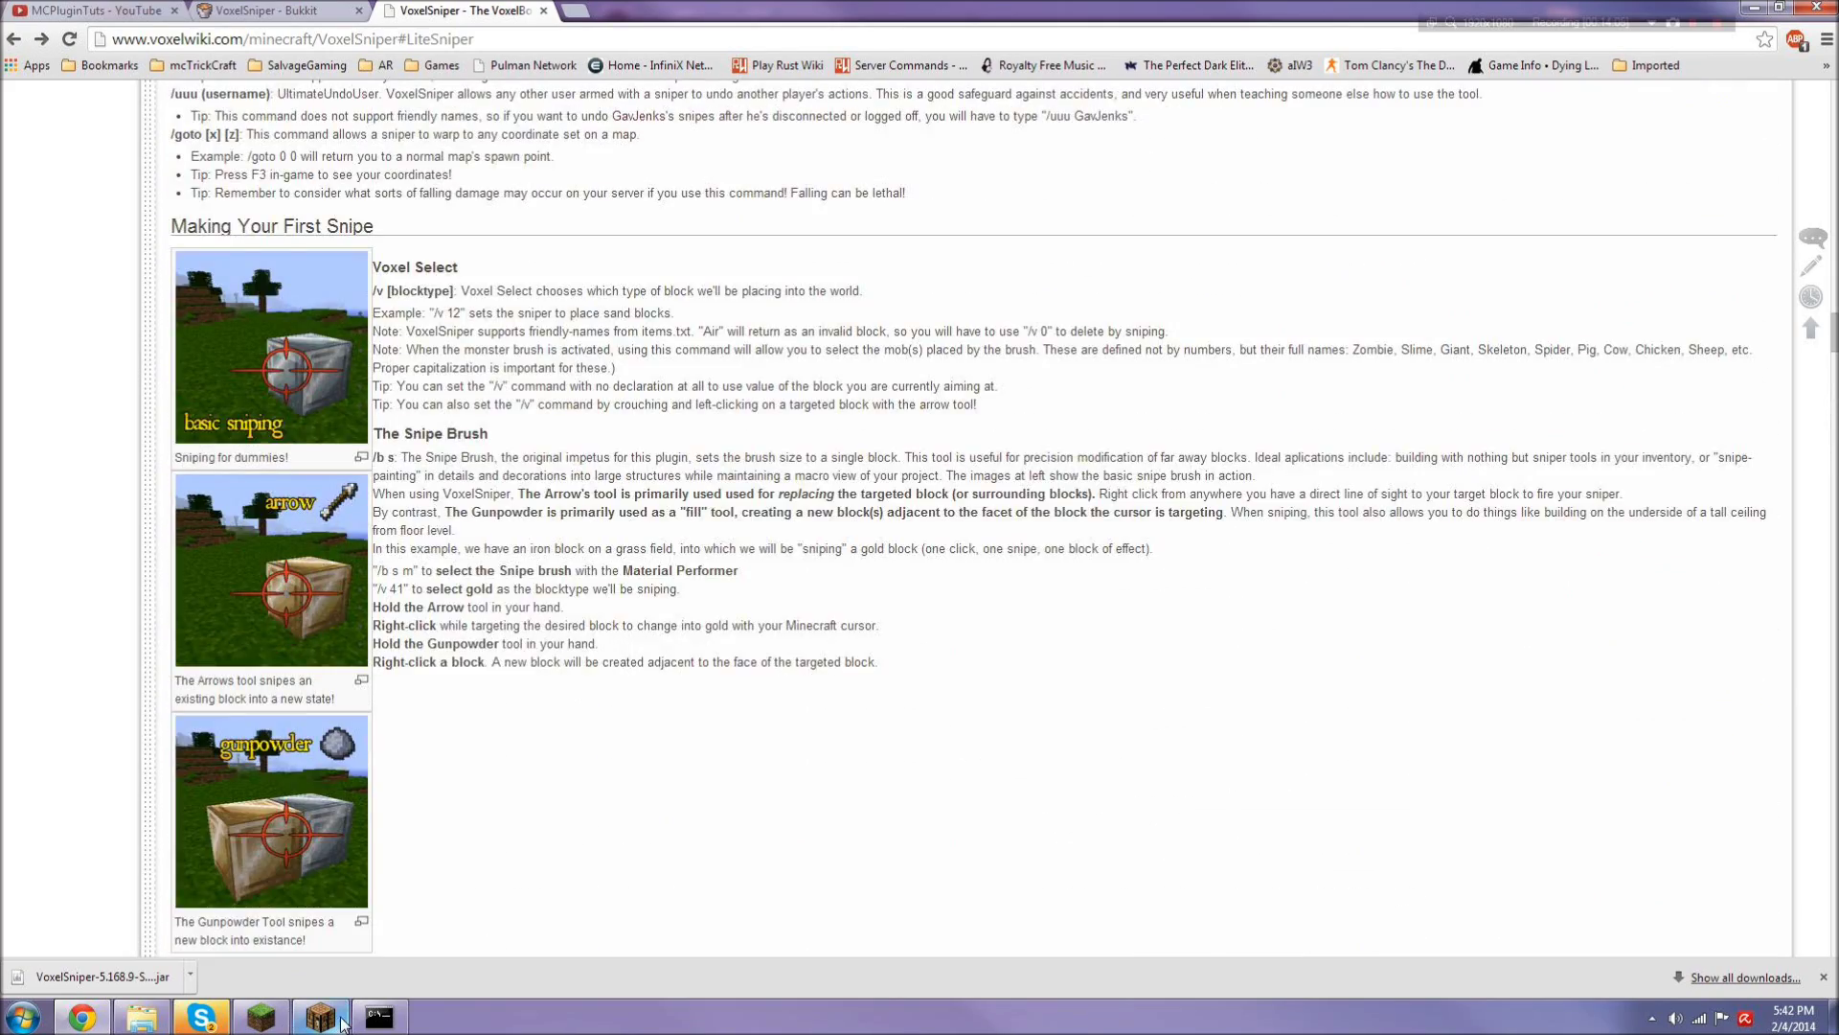
Step: Switch back to Minecraft and resume the paused game
left_click(320, 1016)
left_click(919, 314)
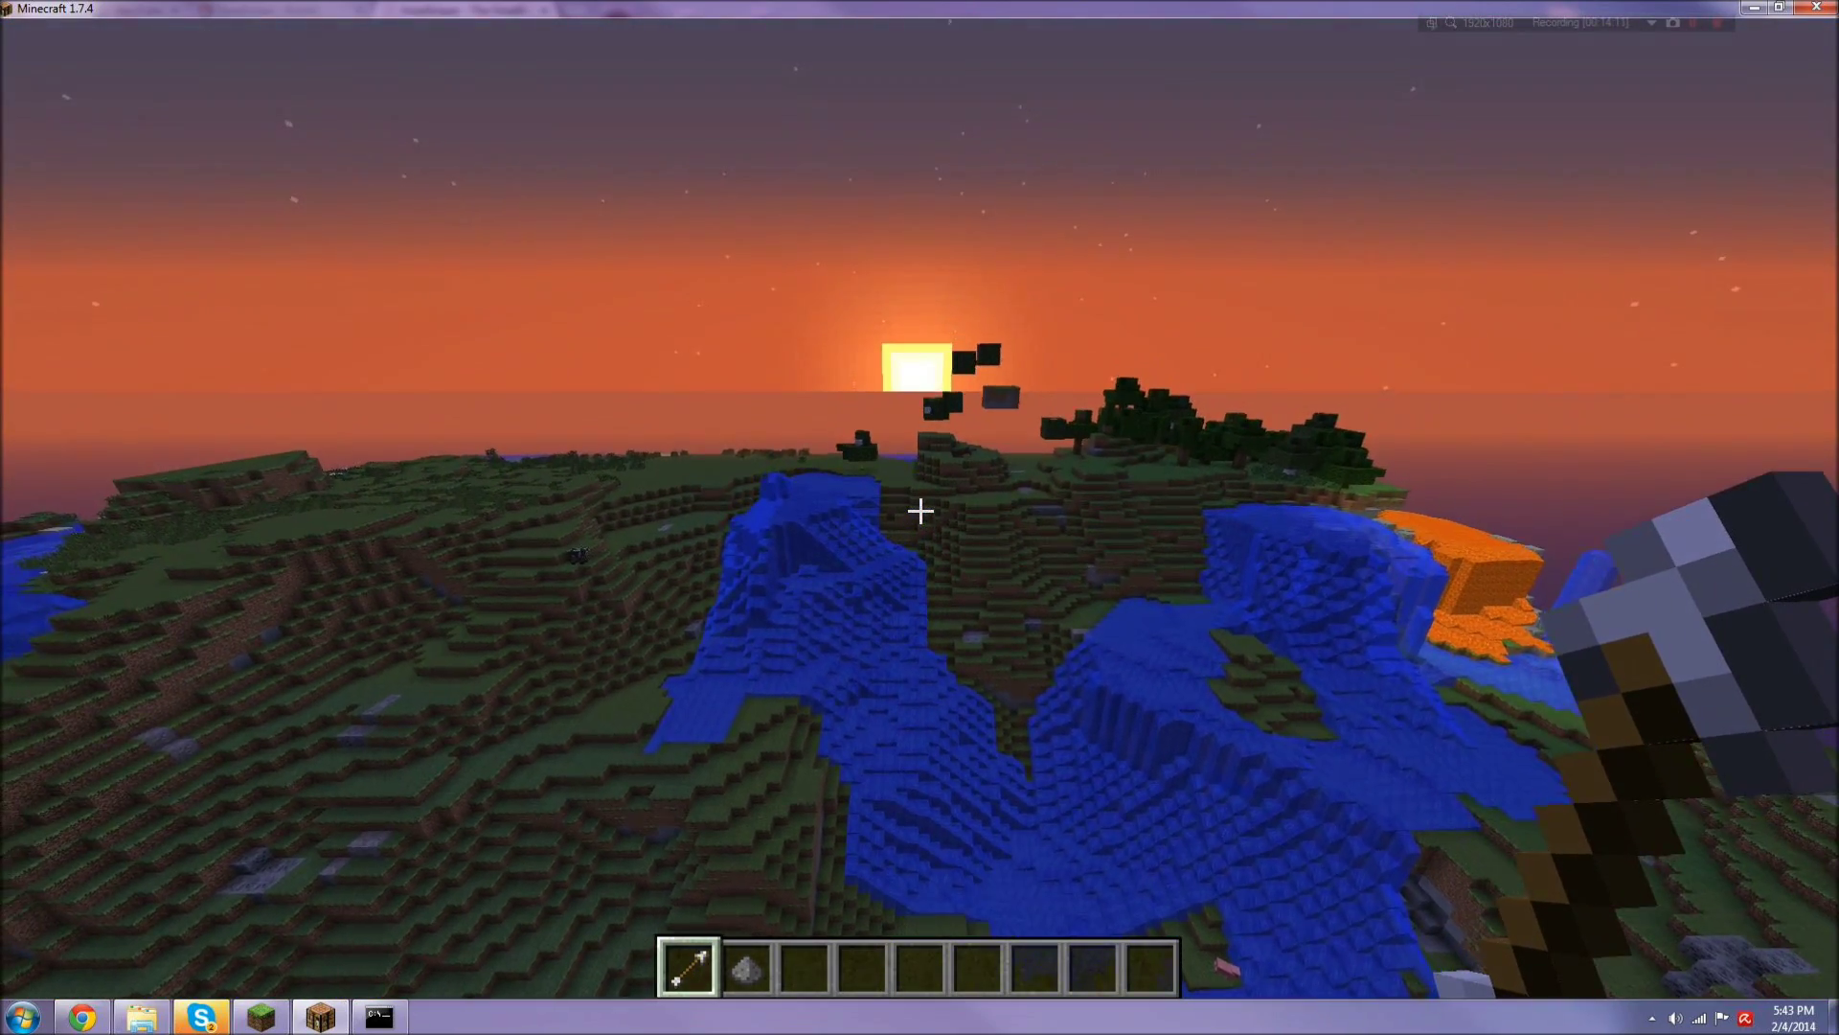
key("Escape")
double_click(956, 21)
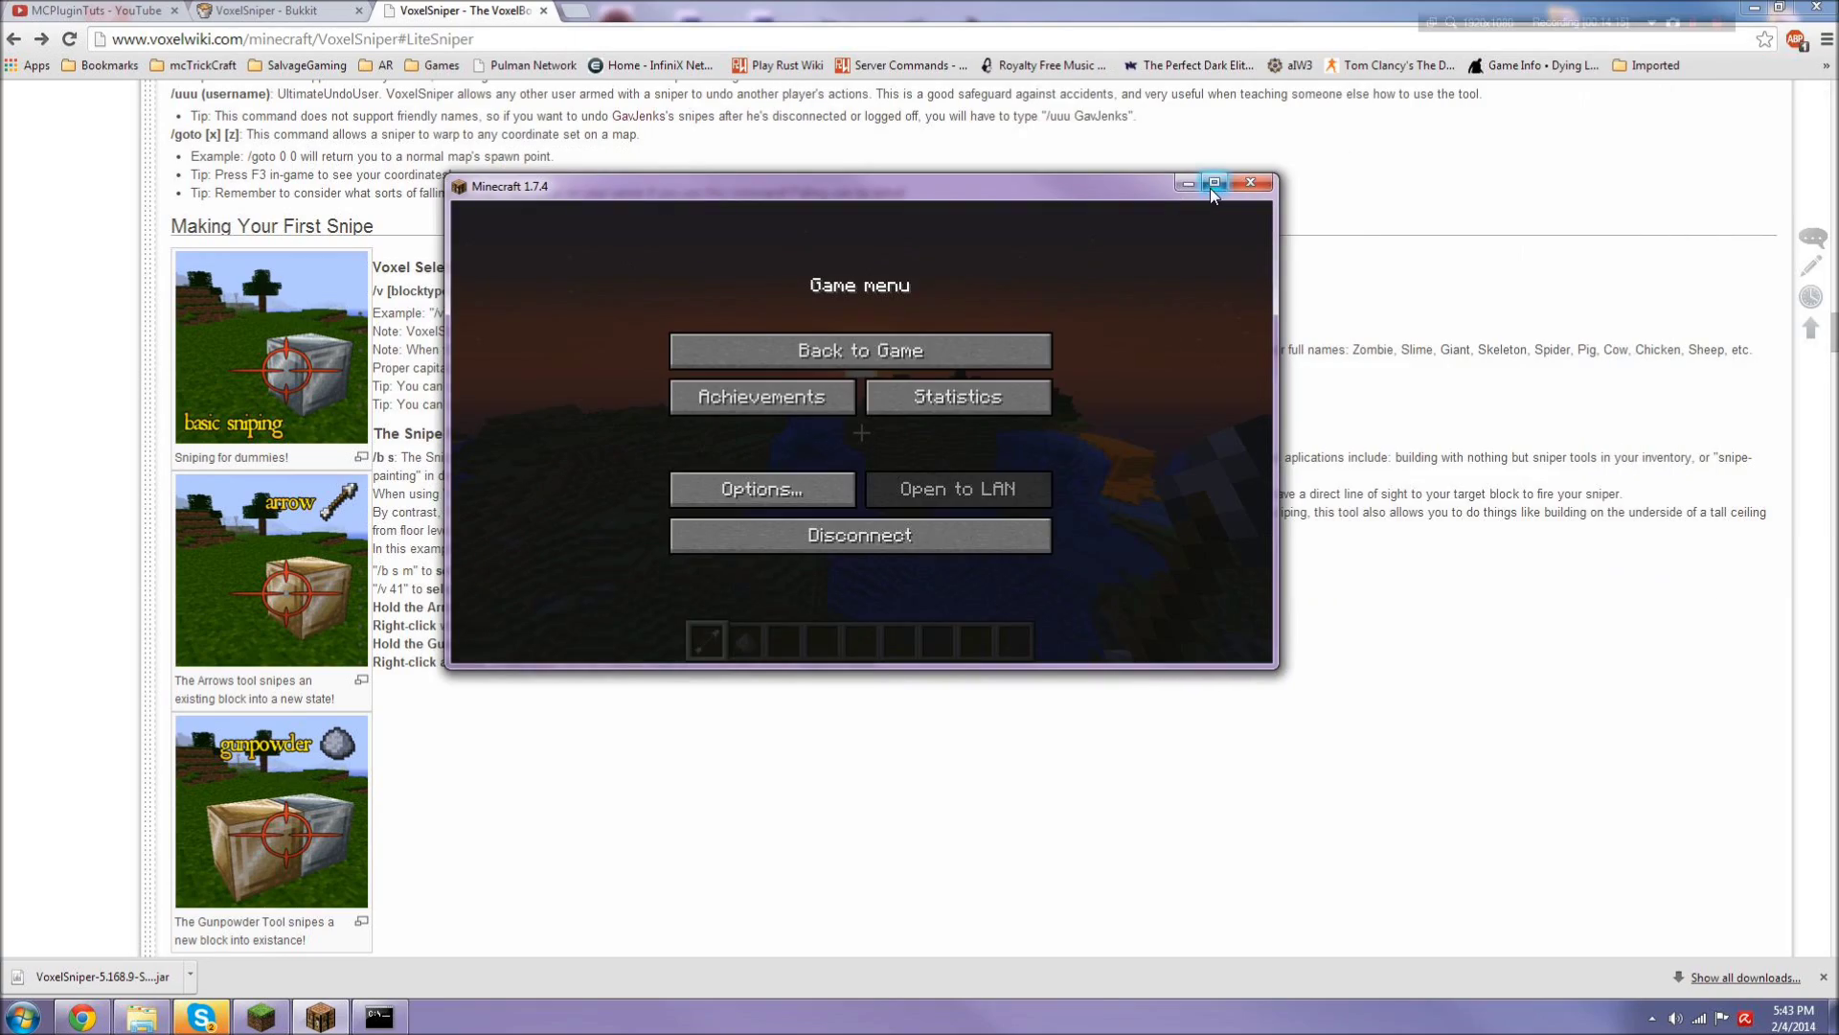
left_click(1214, 183)
key("Escape")
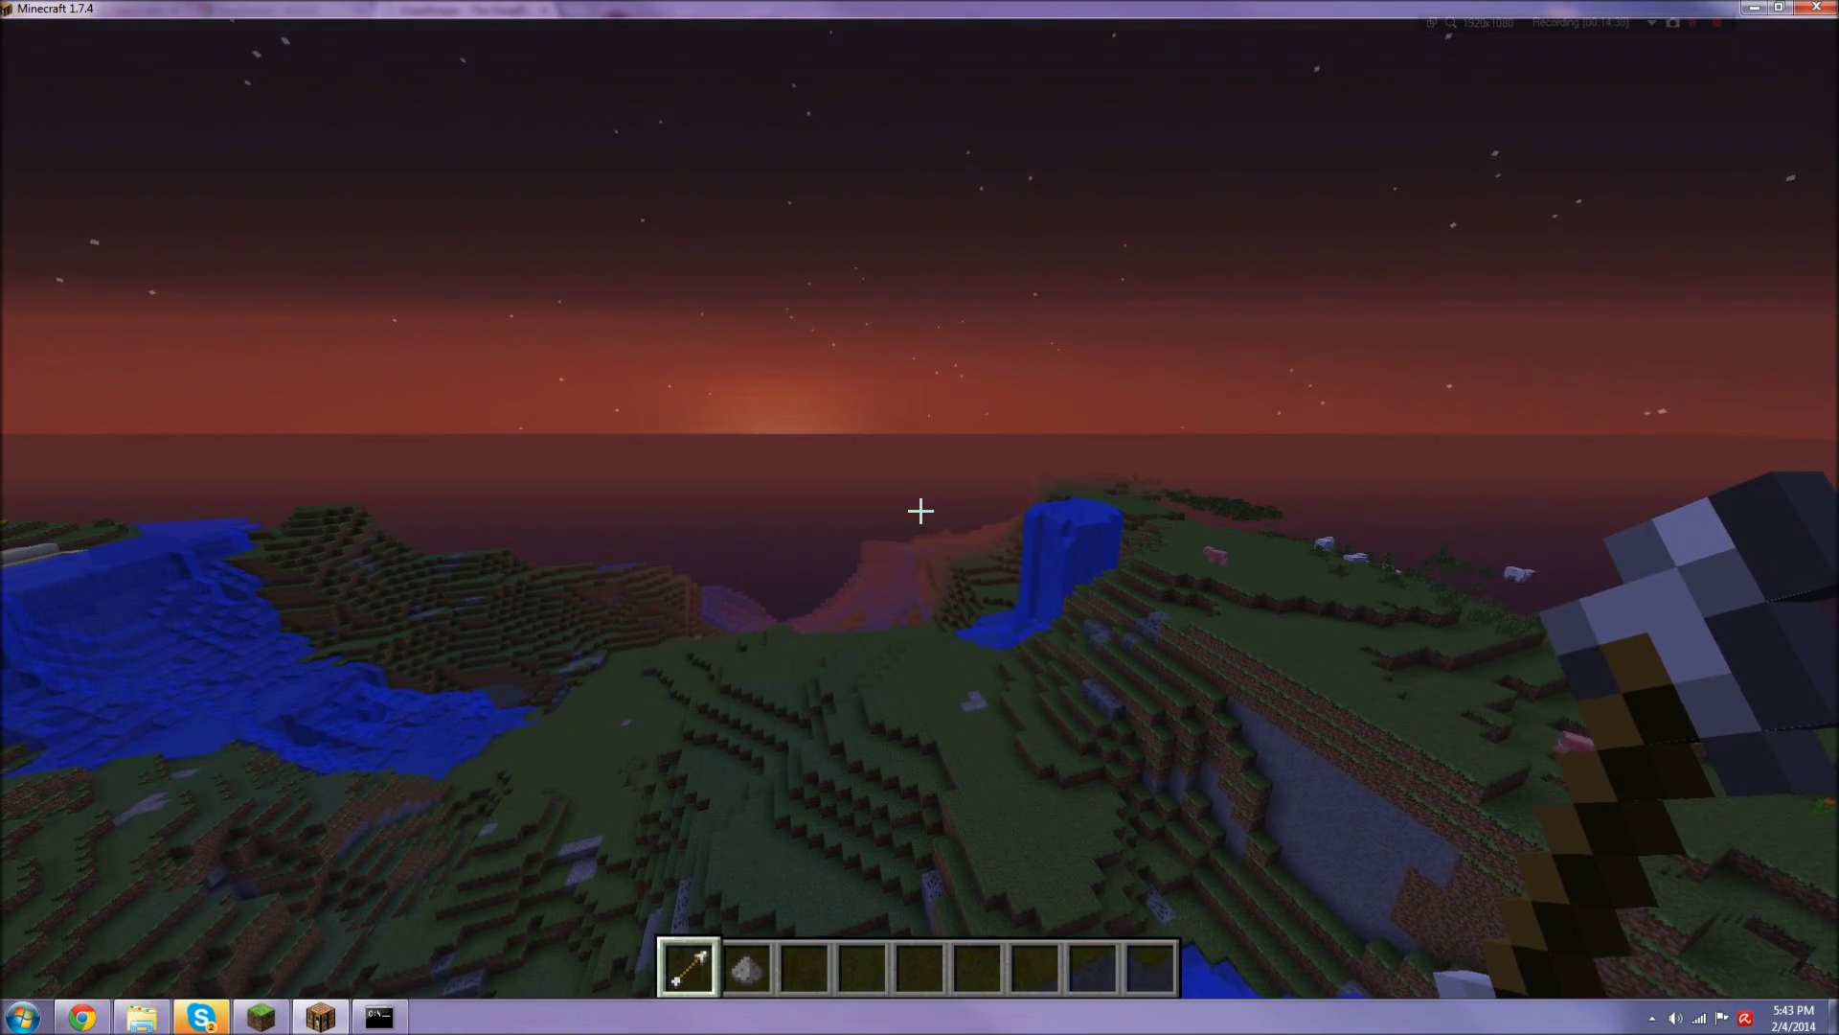
Step: Pause the game at the view over the grassy terrain
key("Escape")
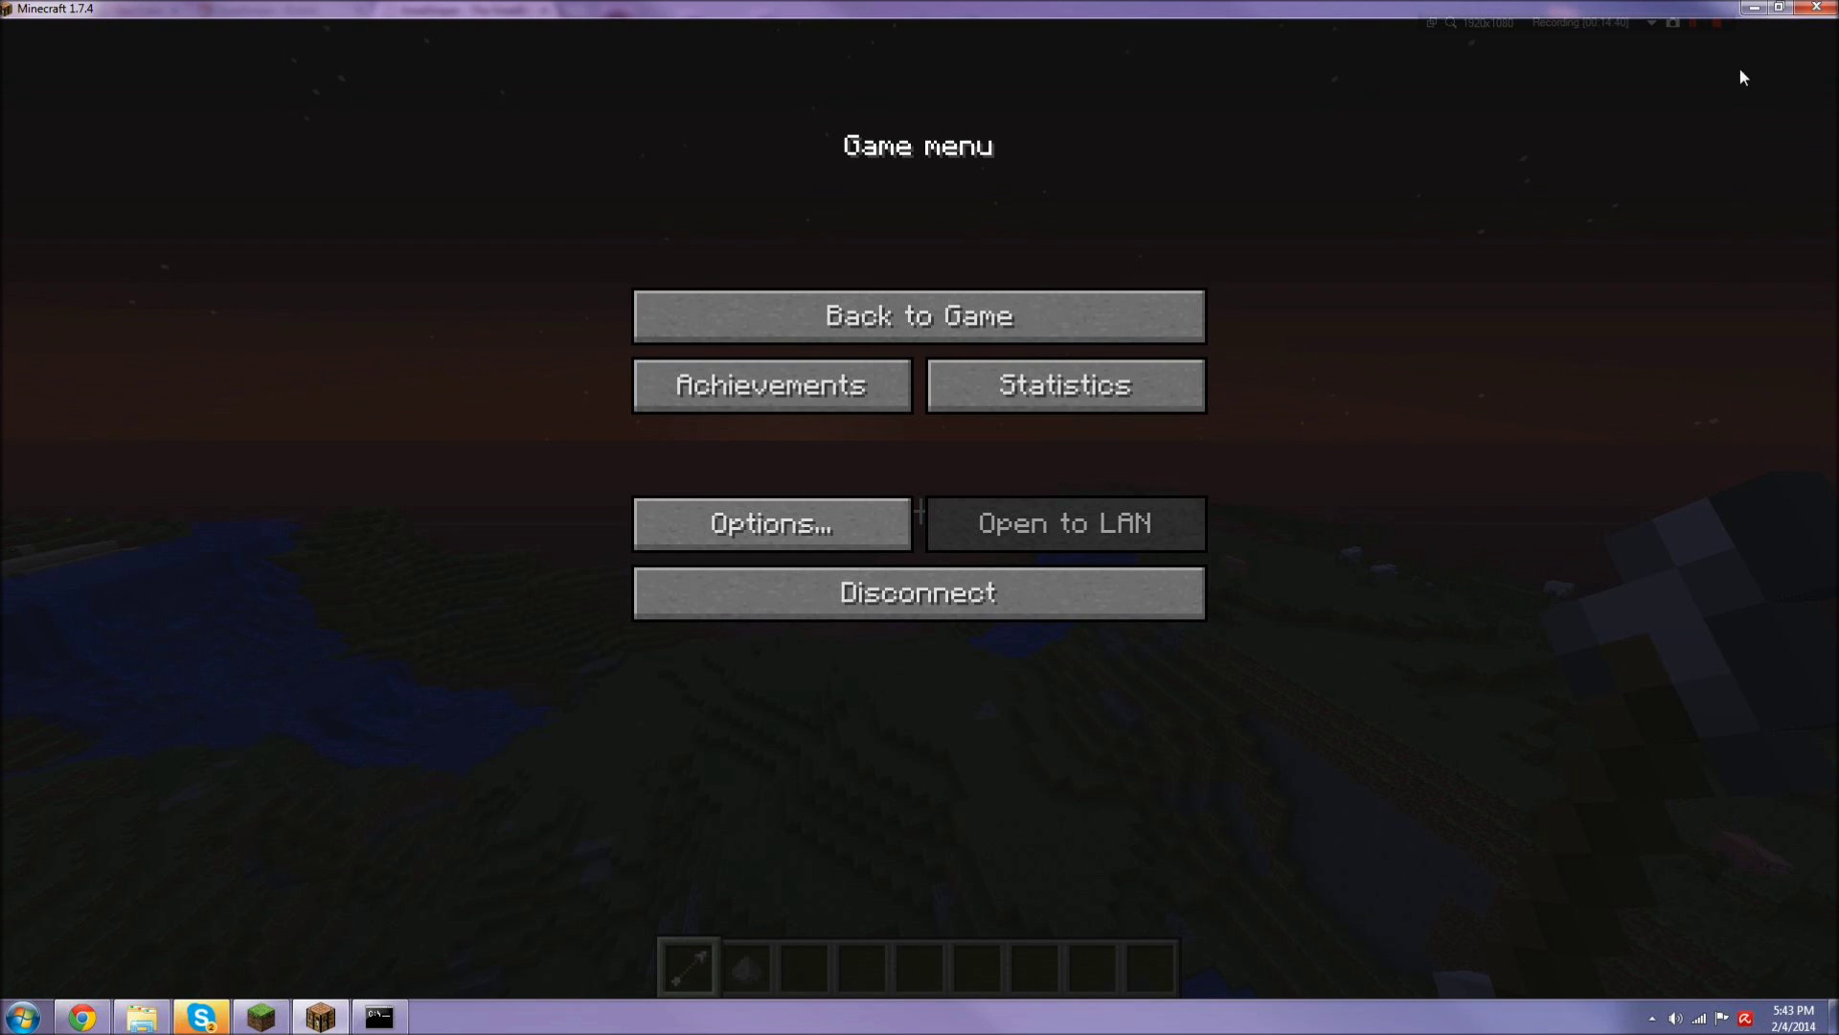